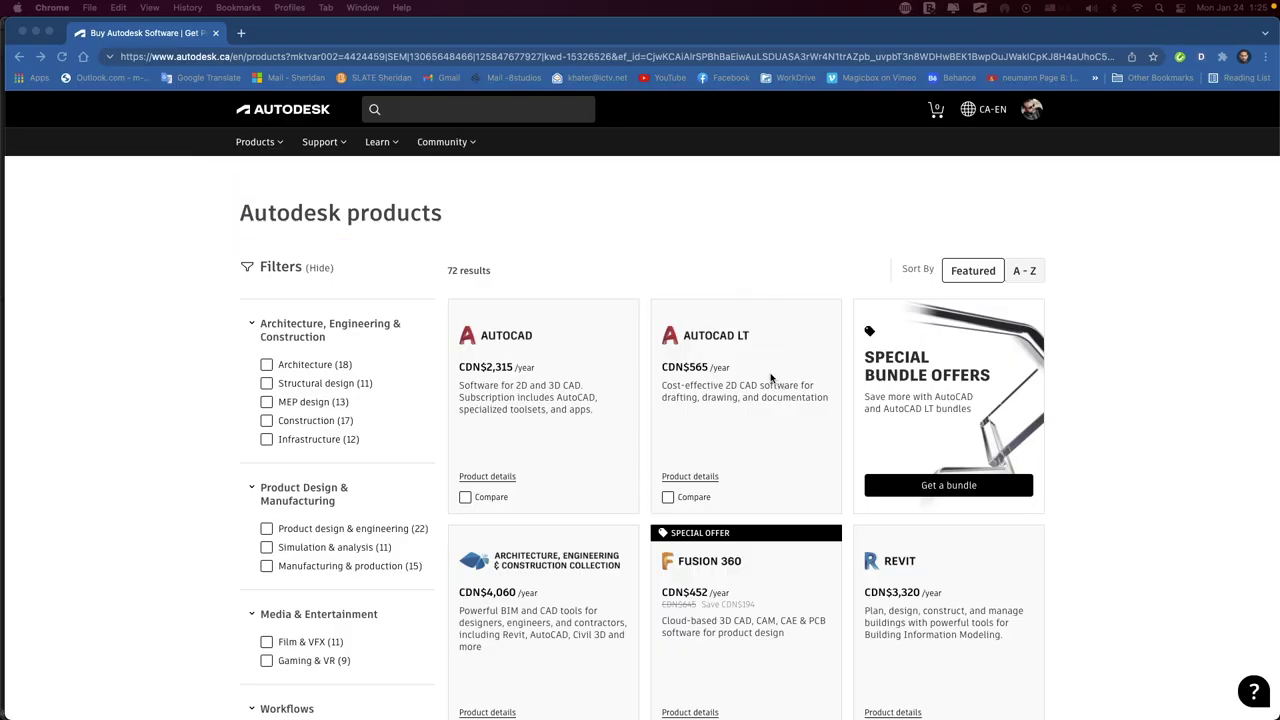
# Scroll to the Flame card and open Autodesk's Flame product details page.
pyautogui.scroll(-4, 771, 377)
pyautogui.scroll(-5, 771, 377)
pyautogui.scroll(-4, 769, 374)
pyautogui.scroll(-3, 769, 374)
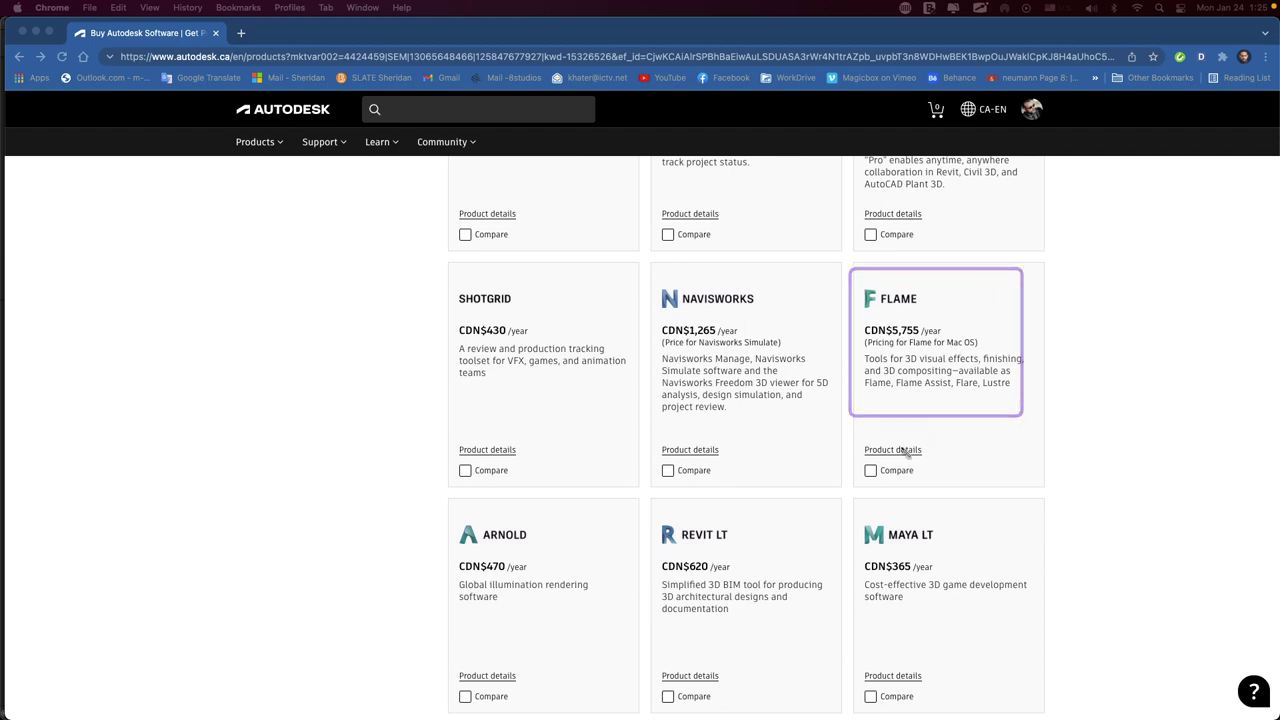
pyautogui.moveTo(895, 453)
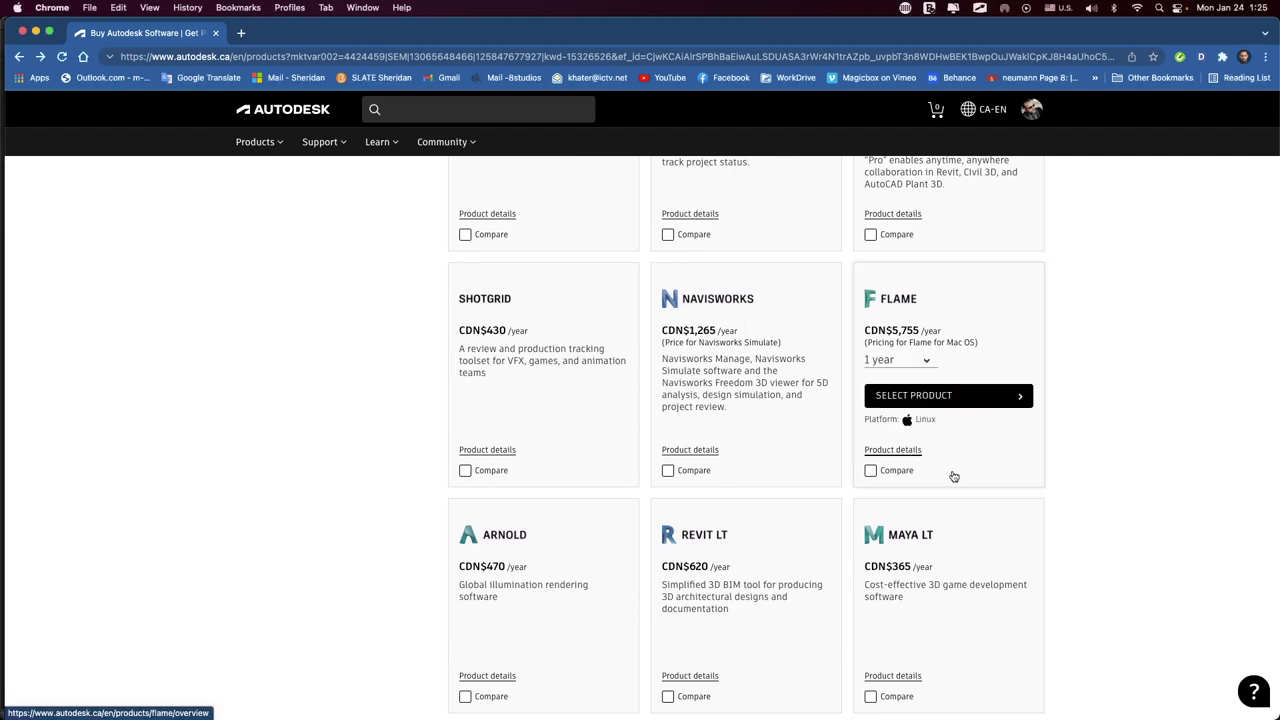
pyautogui.click(954, 476)
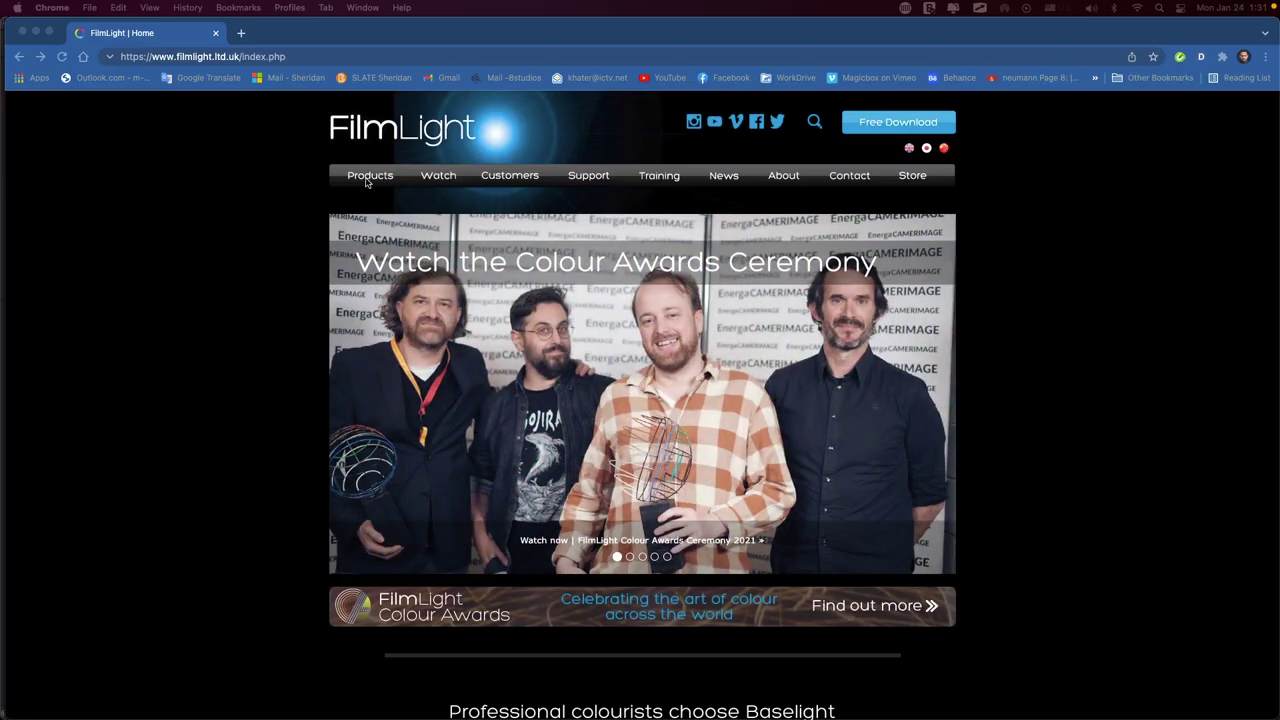
# Open FilmLight's Baselight Colour Grading product page and scroll down through it.
pyautogui.moveTo(369, 179)
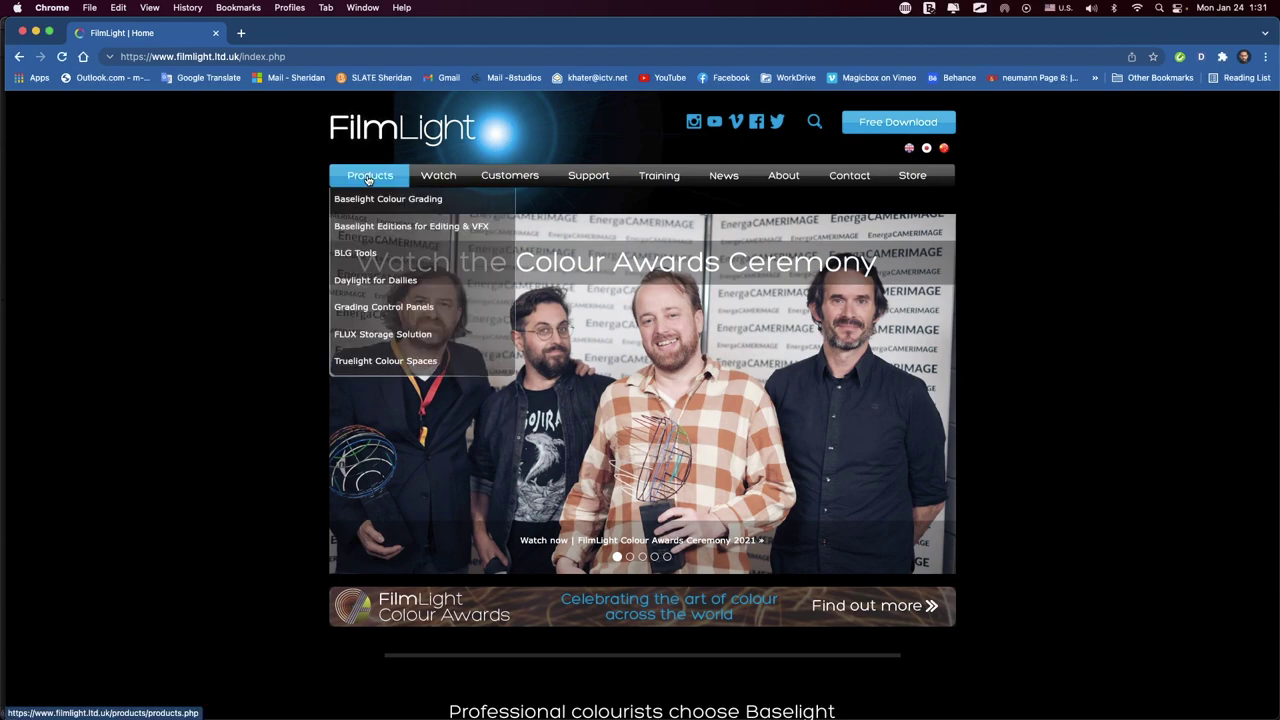
pyautogui.click(367, 203)
pyautogui.scroll(-2, 282, 296)
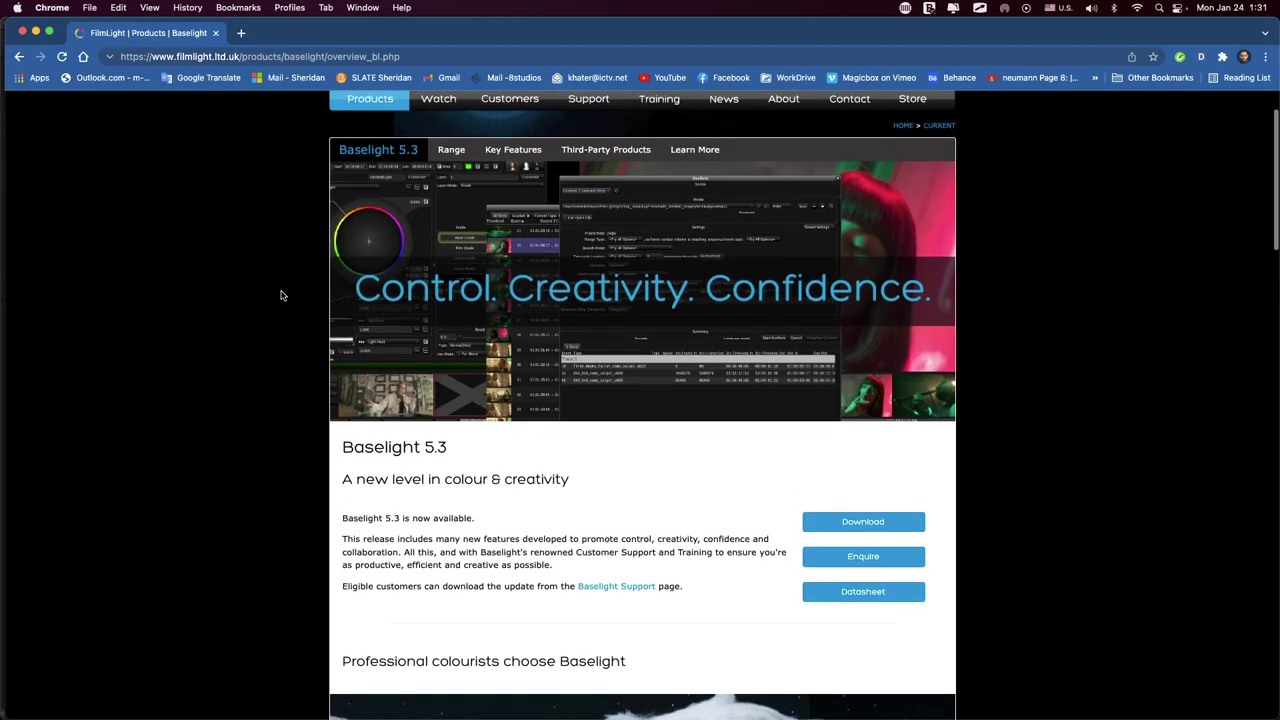
pyautogui.scroll(-3, 282, 296)
pyautogui.scroll(-2, 282, 296)
pyautogui.scroll(-1, 282, 296)
pyautogui.scroll(-5, 282, 296)
pyautogui.scroll(-6, 281, 295)
pyautogui.scroll(-3, 281, 295)
pyautogui.scroll(-6, 281, 295)
pyautogui.scroll(-5, 281, 295)
pyautogui.scroll(-6, 281, 295)
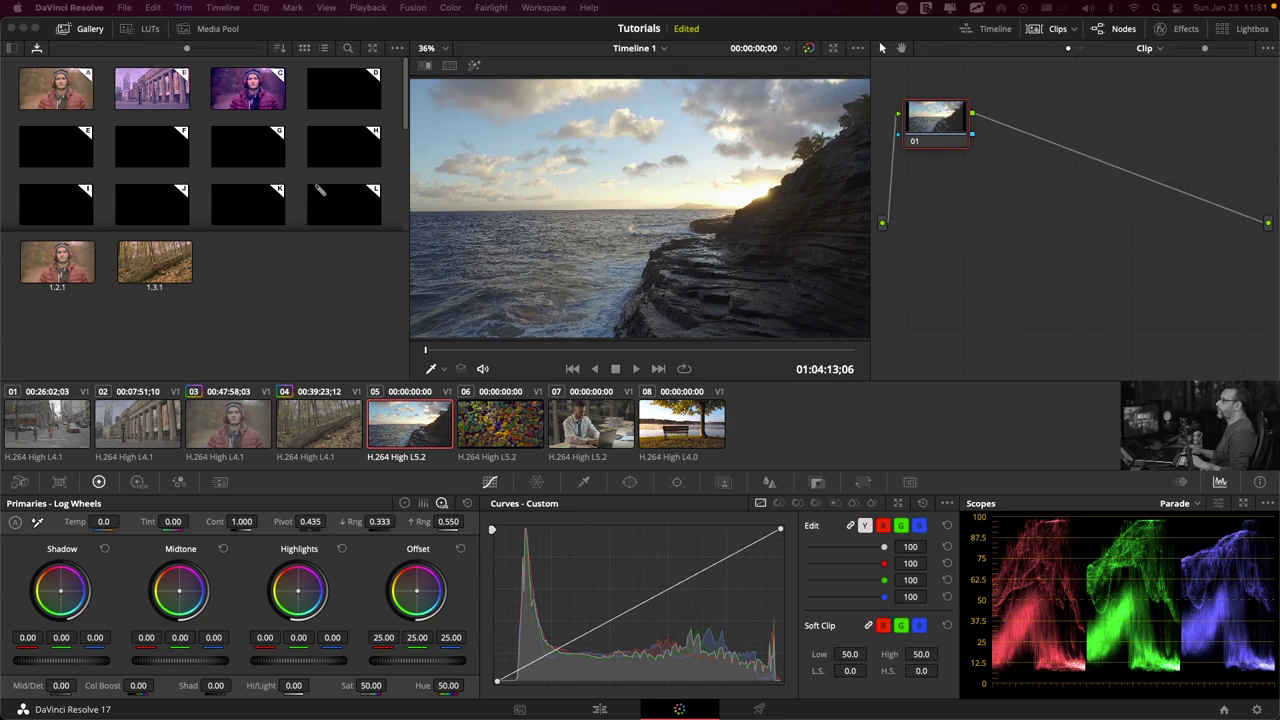
pyautogui.moveTo(483, 472); pyautogui.dragTo(4, 697)
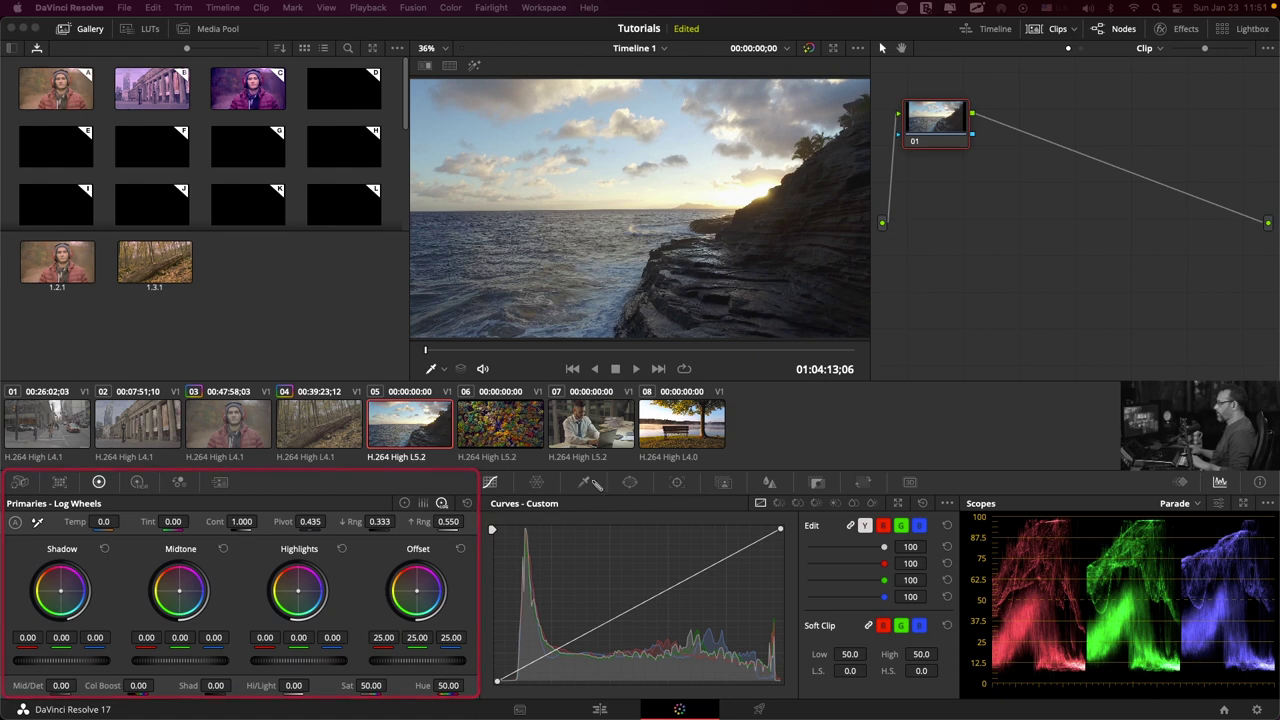
pyautogui.moveTo(955, 478); pyautogui.dragTo(484, 700)
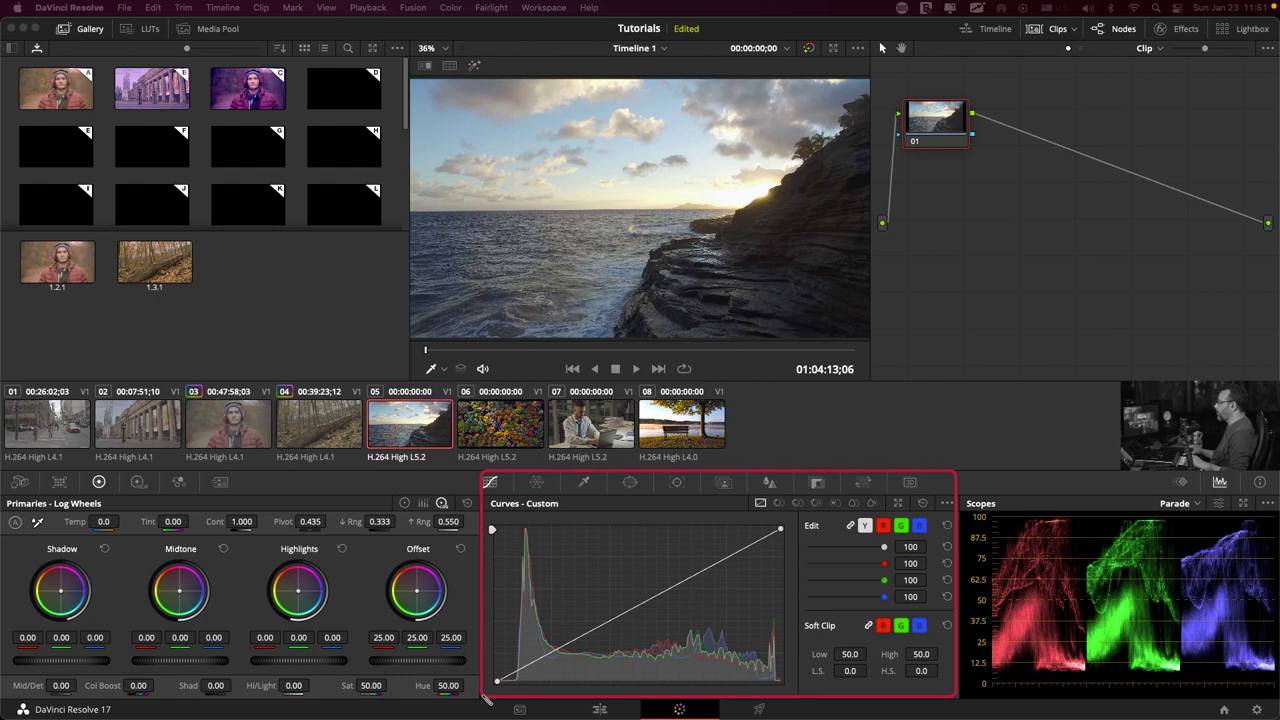
pyautogui.moveTo(876, 382); pyautogui.dragTo(1274, 63)
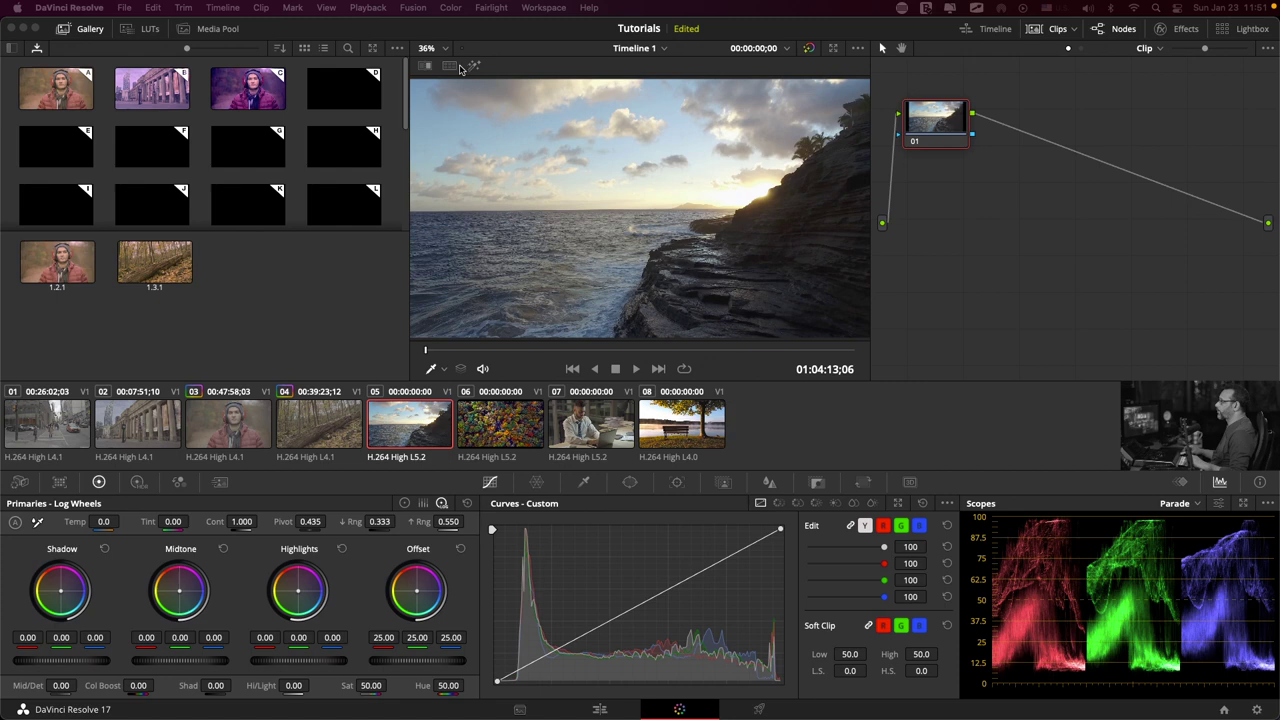
pyautogui.click(450, 7)
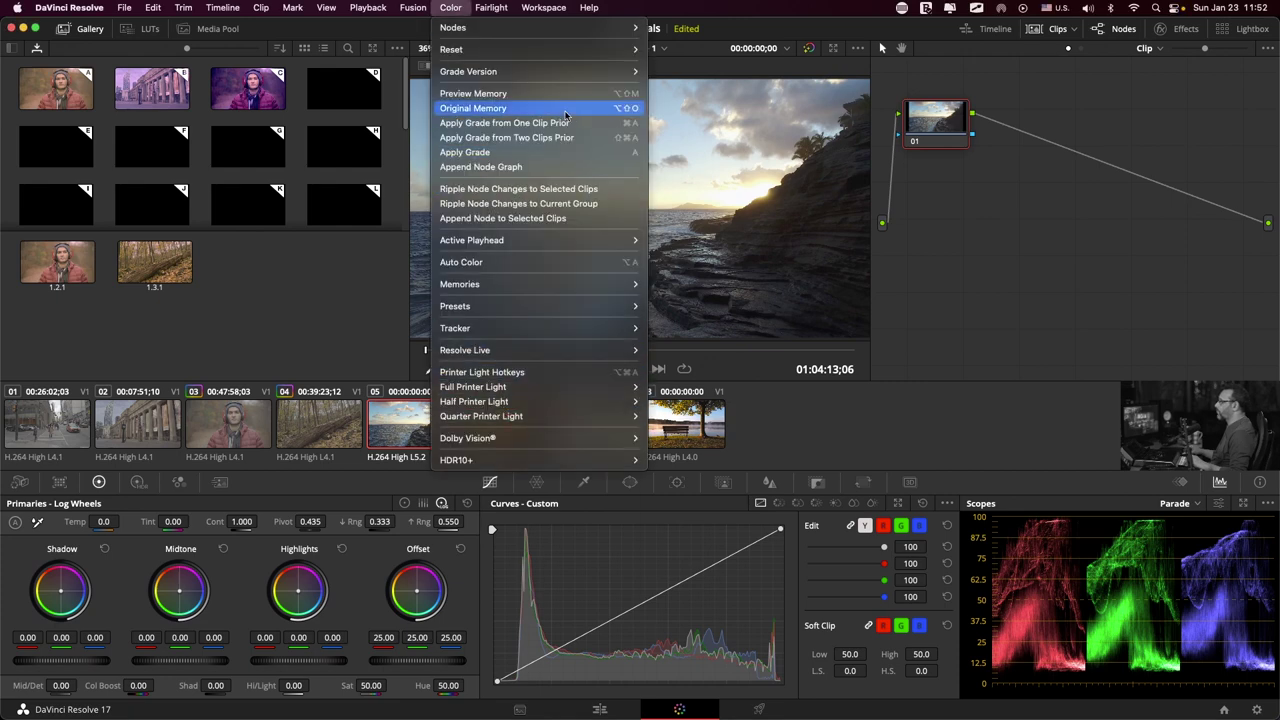
# Dismiss the node commands menu and show the Camera Raw decode settings.
pyautogui.moveTo(605, 30)
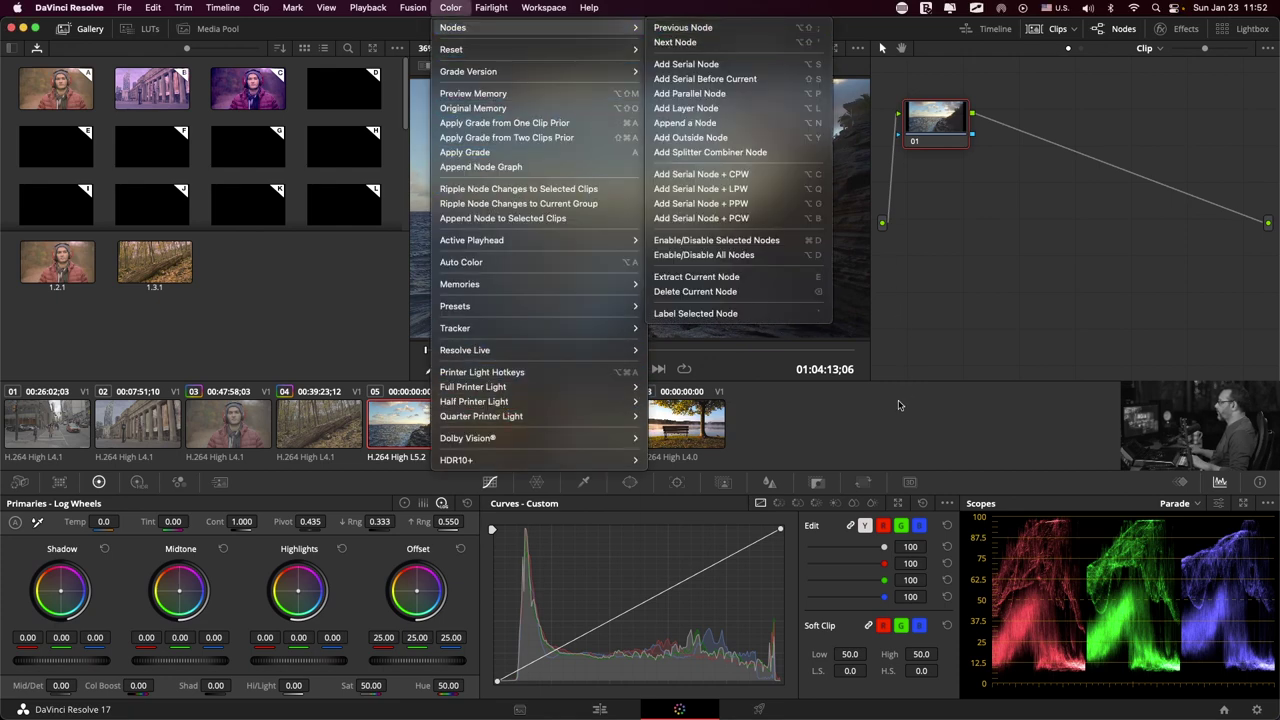
pyautogui.click(890, 402)
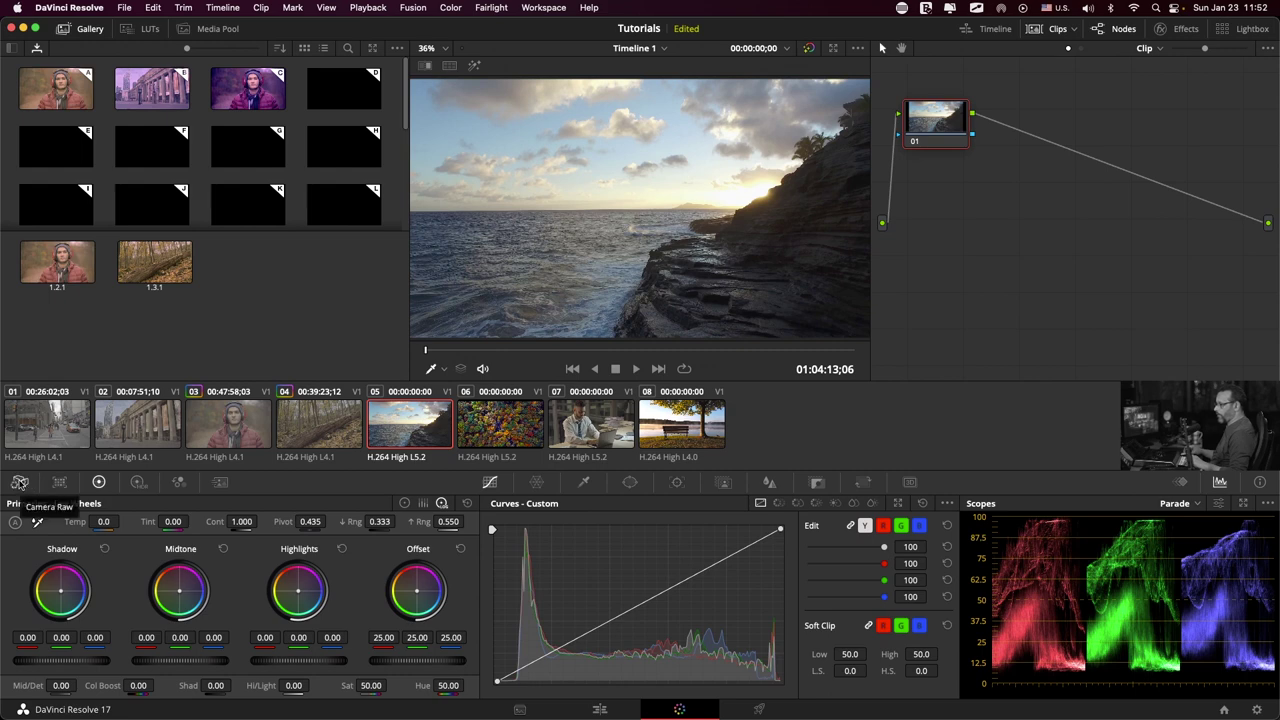
pyautogui.click(19, 482)
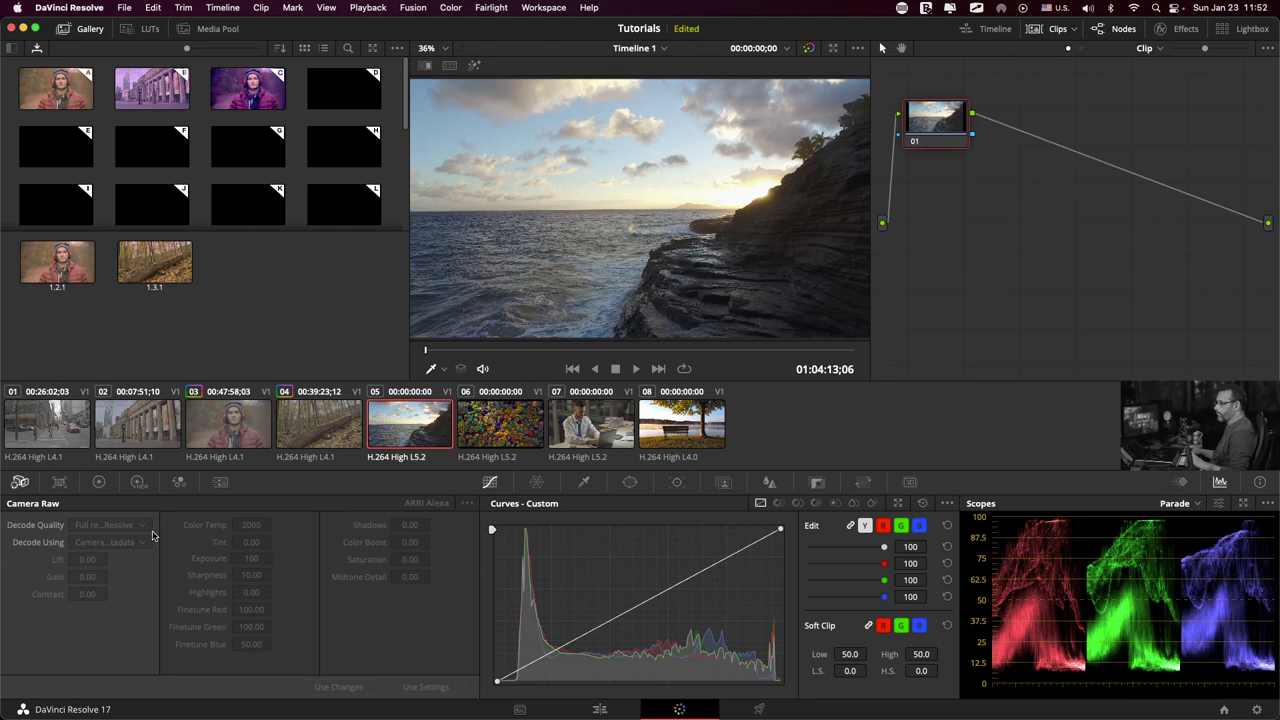
# Outline the Camera Raw Color Temp to Finetune Blue fields, then load headphones clip 03.
pyautogui.moveTo(8, 499); pyautogui.dragTo(480, 680)
pyautogui.moveTo(279, 517); pyautogui.dragTo(168, 663)
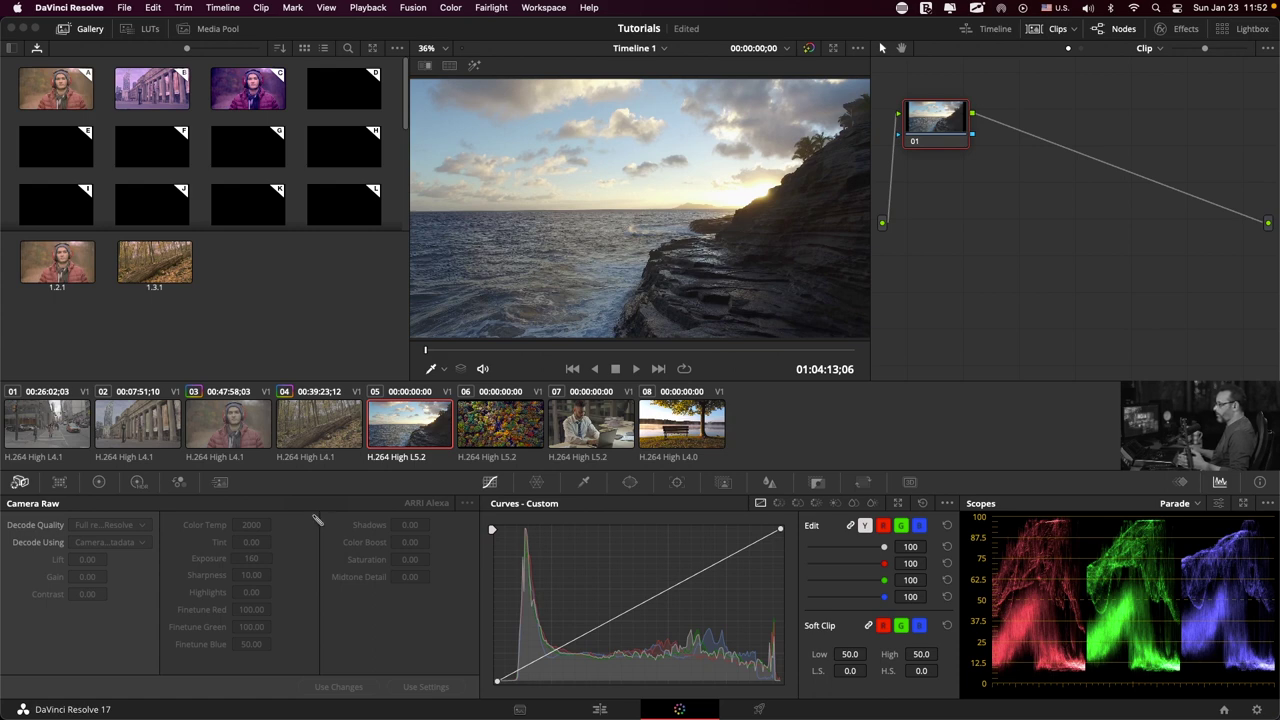
pyautogui.moveTo(318, 515); pyautogui.dragTo(165, 661)
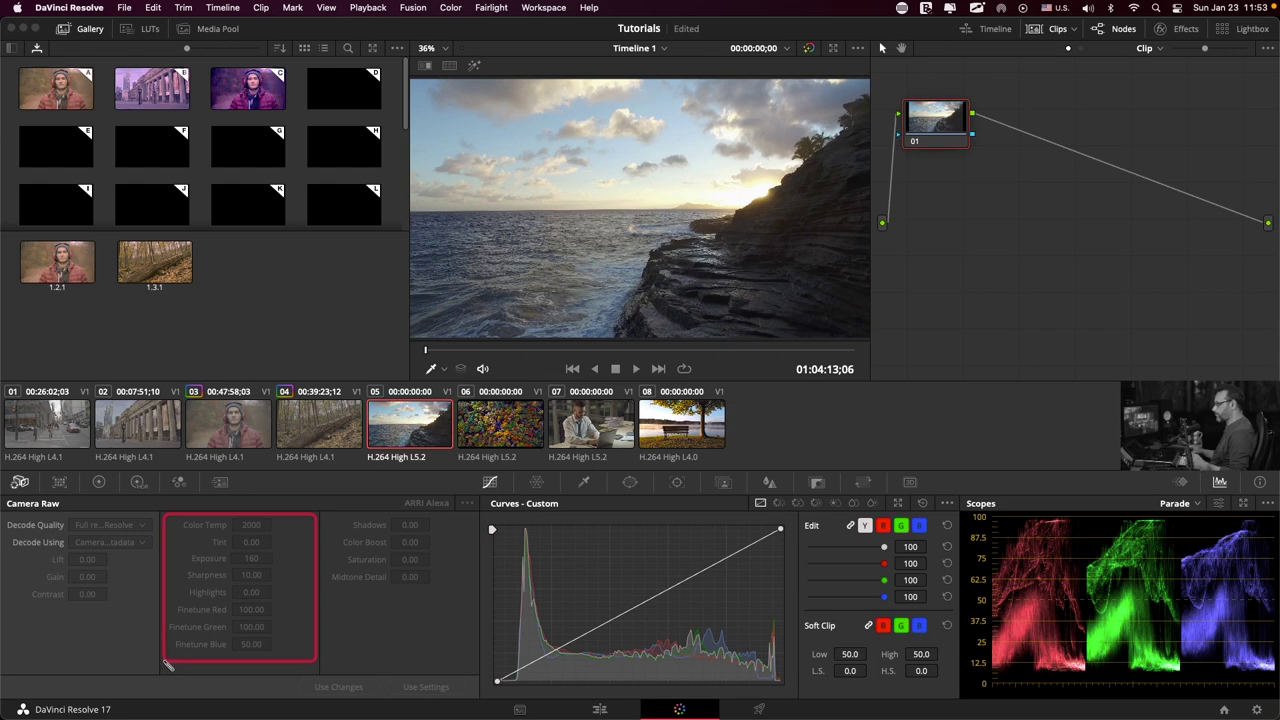
pyautogui.moveTo(166, 663); pyautogui.dragTo(163, 675)
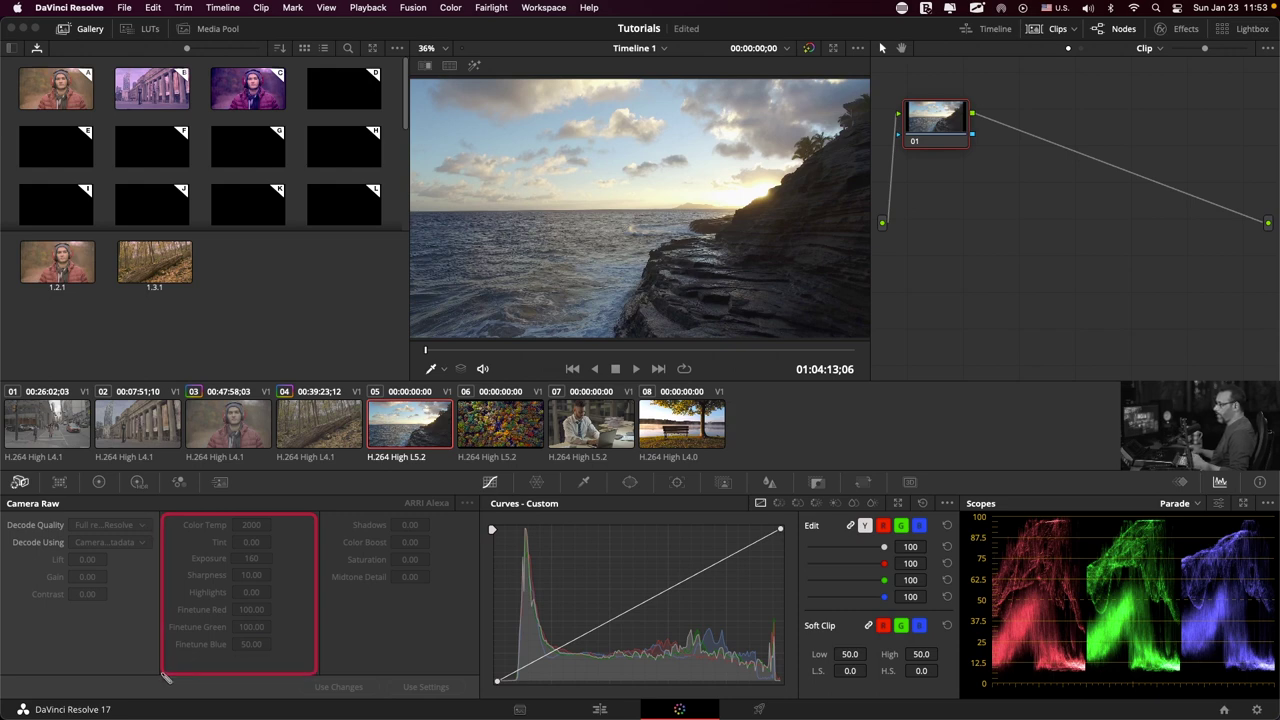
pyautogui.moveTo(268, 400); pyautogui.dragTo(186, 451)
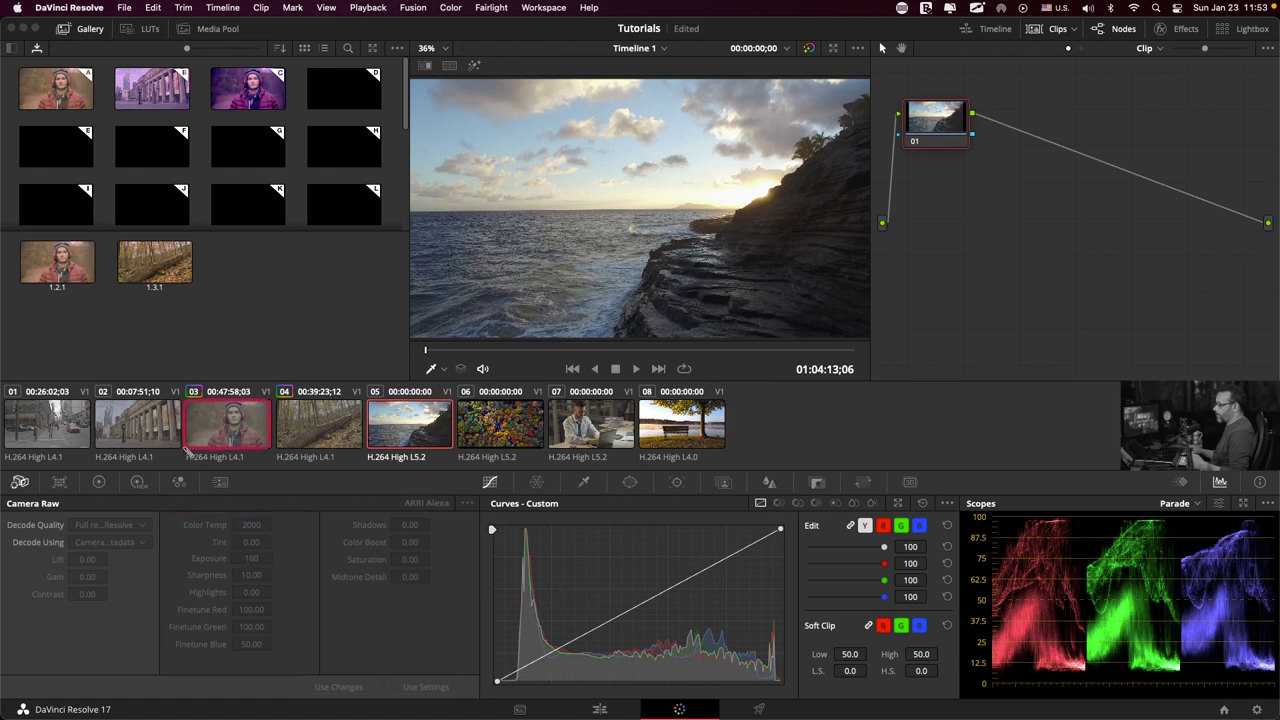
pyautogui.click(235, 424)
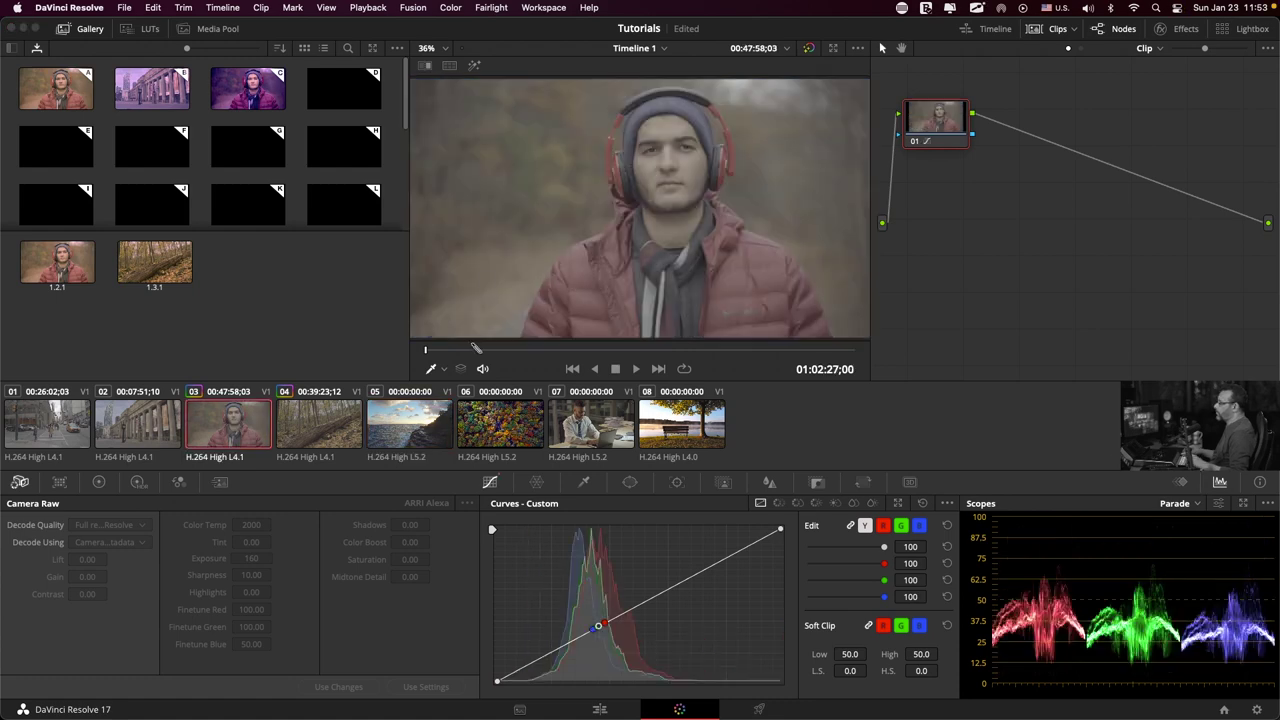
# Outline the headphones portrait, preview the Color Match settings, then return to the primary Color Wheels.
pyautogui.moveTo(409, 341); pyautogui.dragTo(871, 82)
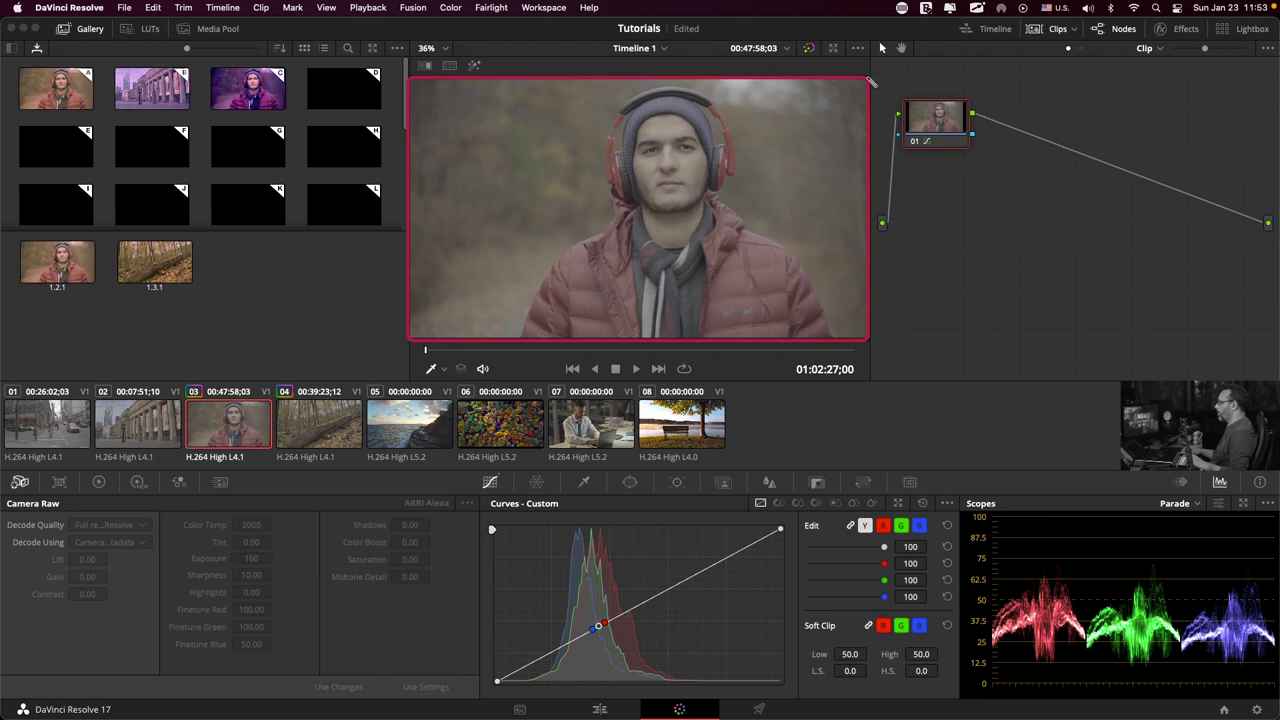
pyautogui.moveTo(42, 491); pyautogui.dragTo(77, 474)
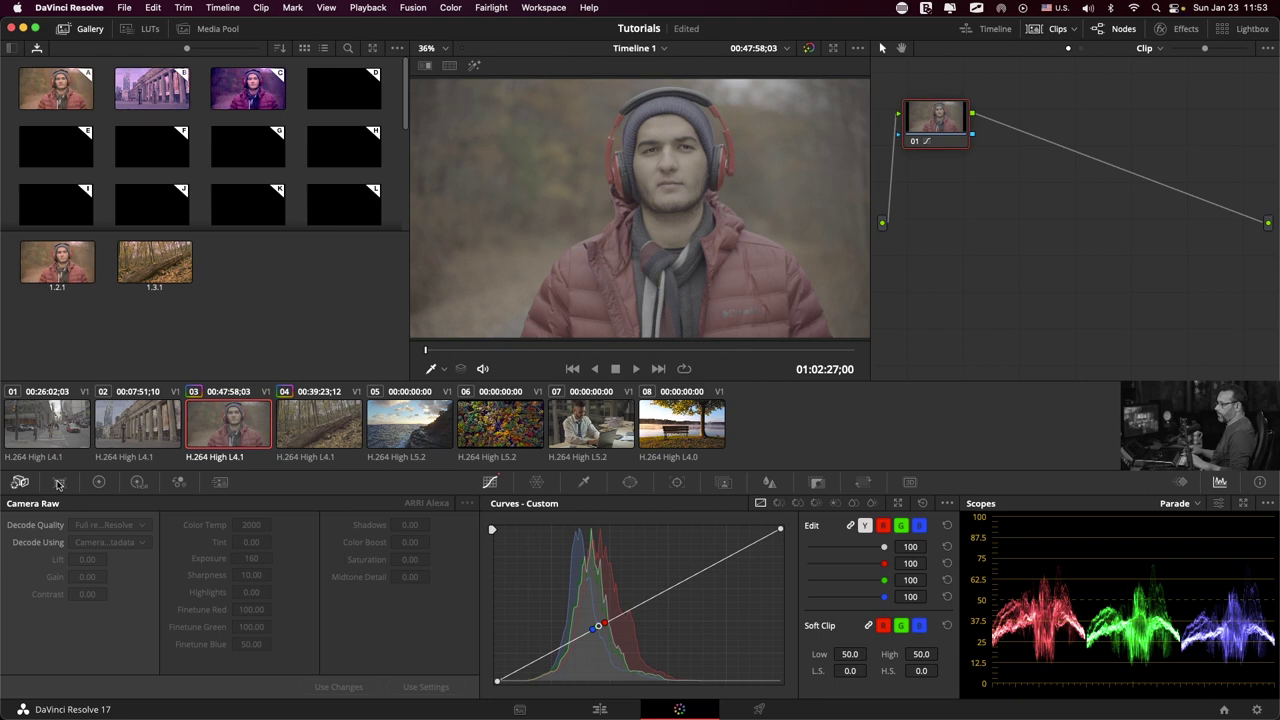
pyautogui.click(59, 483)
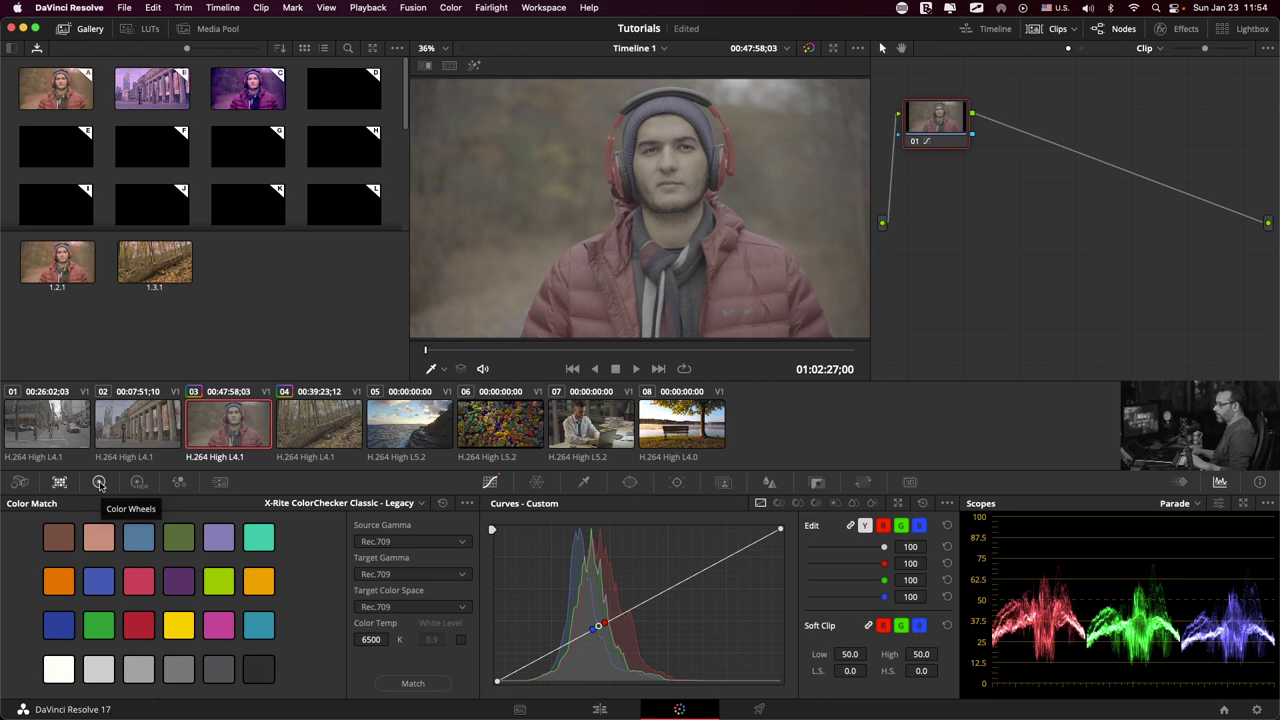
pyautogui.click(99, 483)
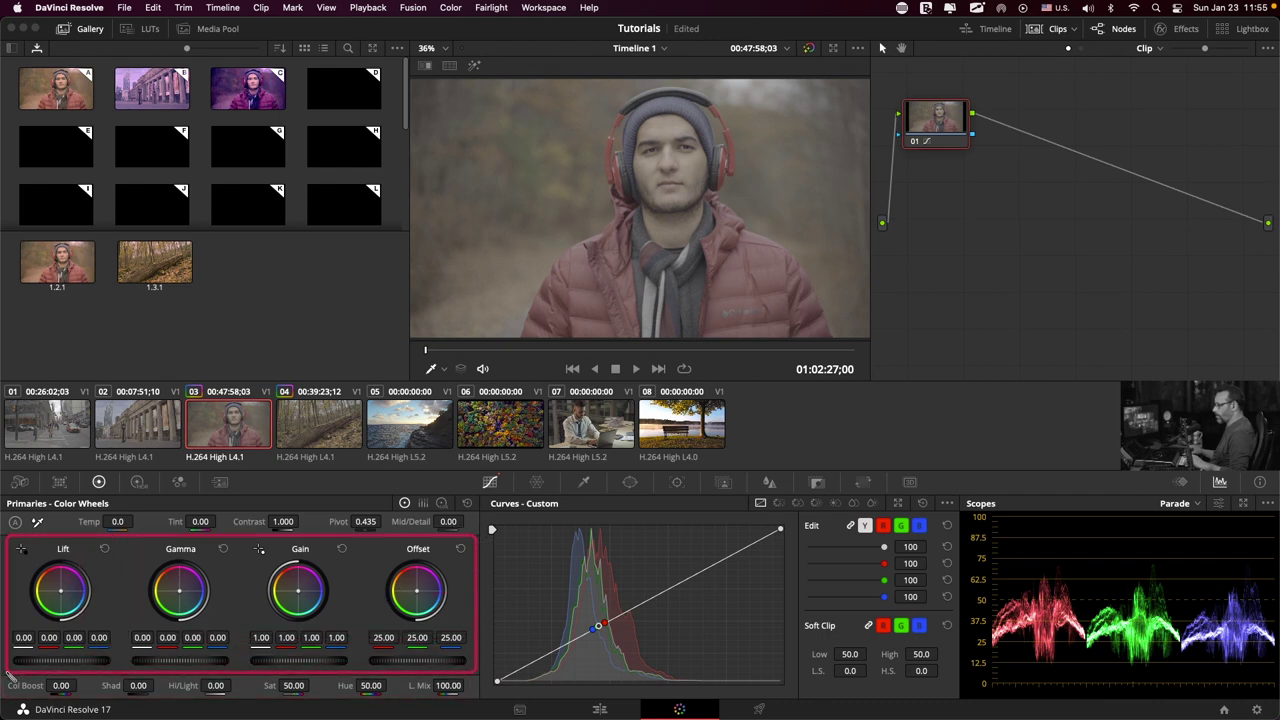
pyautogui.click(424, 505)
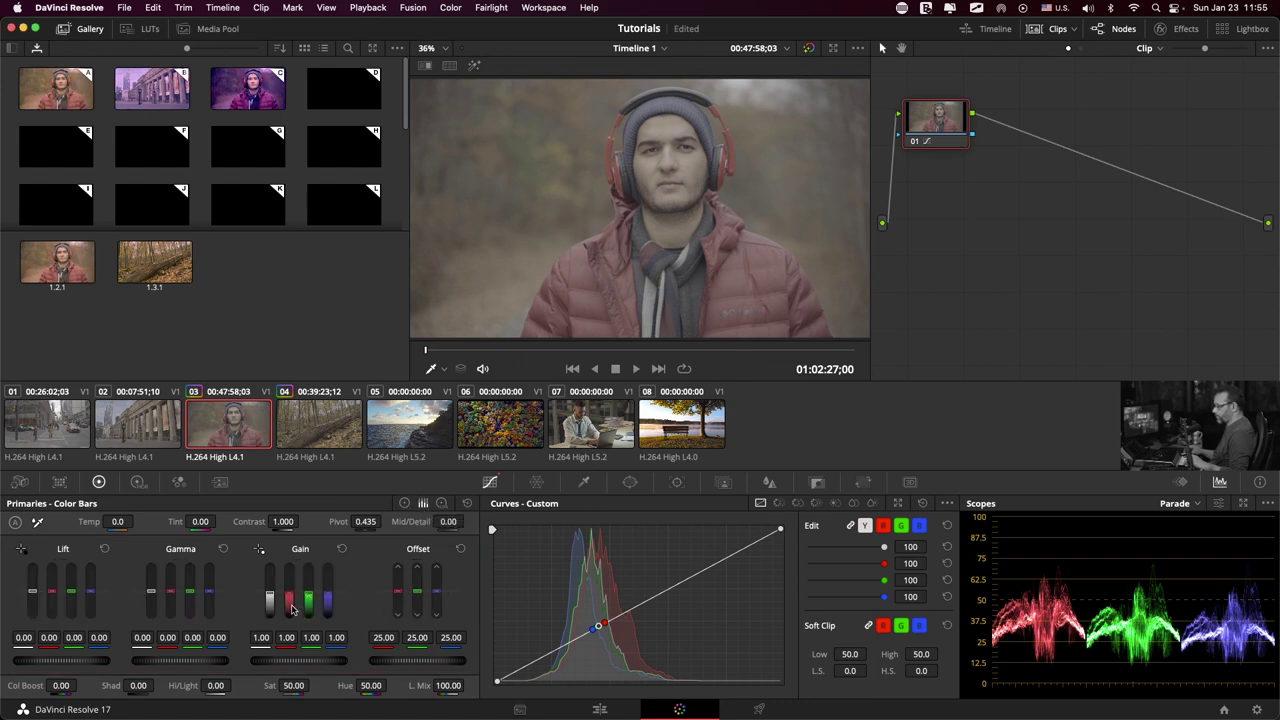
pyautogui.moveTo(268, 590); pyautogui.dragTo(268, 602)
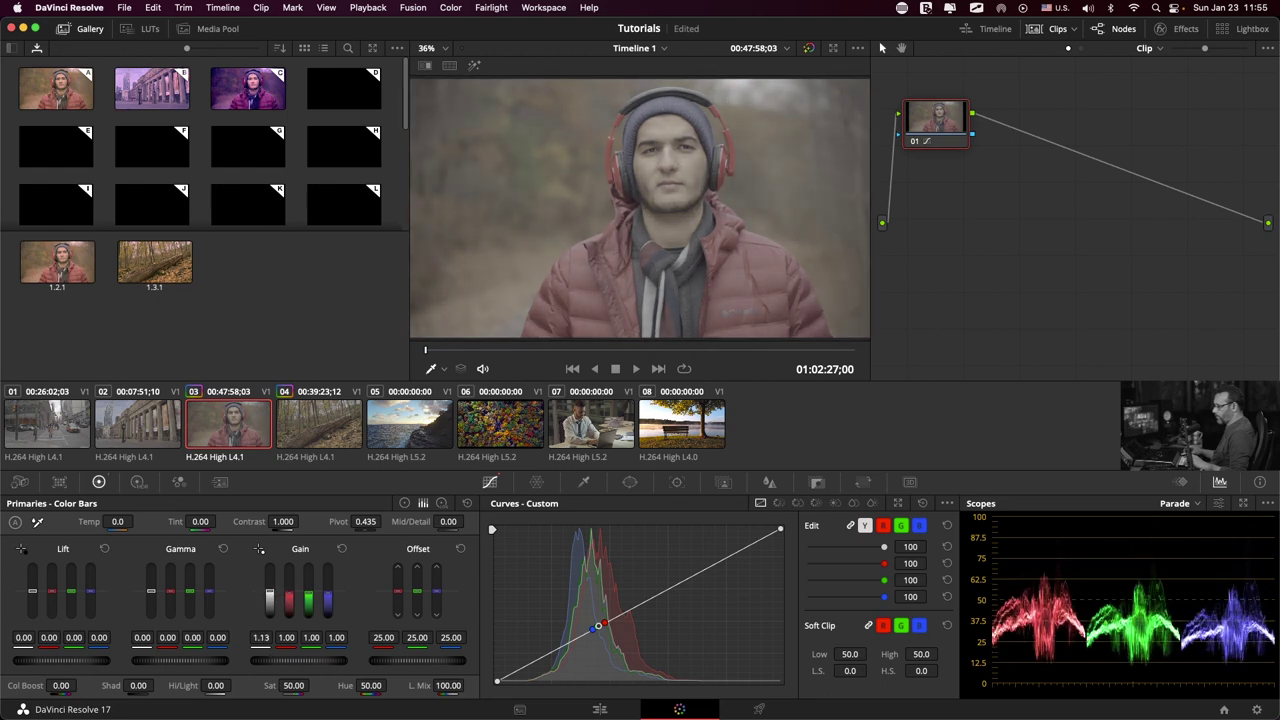
pyautogui.moveTo(268, 602); pyautogui.dragTo(268, 580)
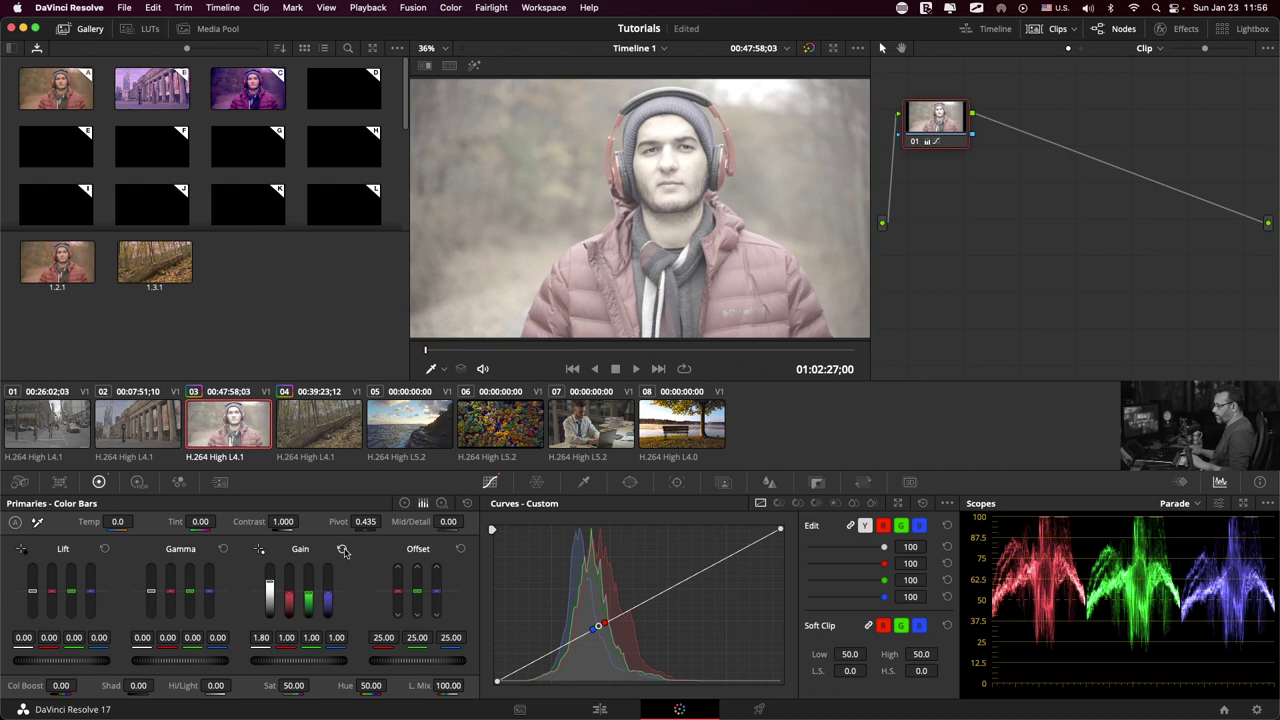
pyautogui.click(342, 549)
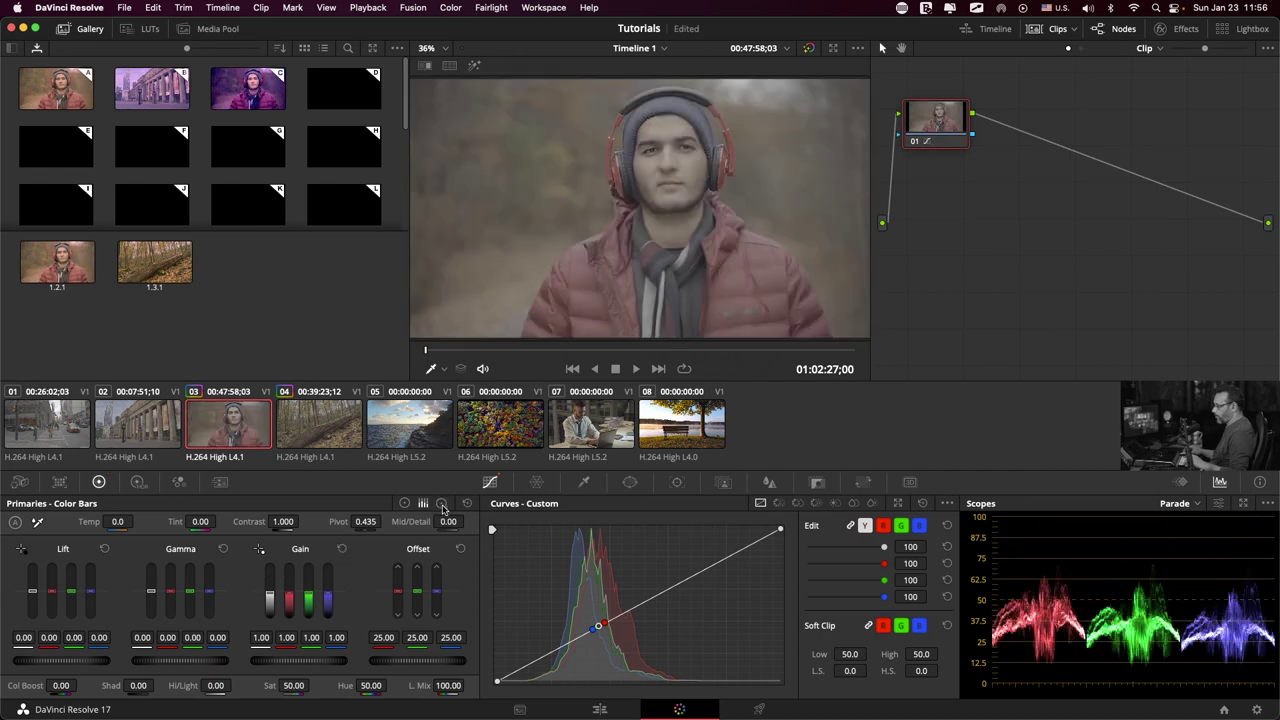
pyautogui.click(442, 506)
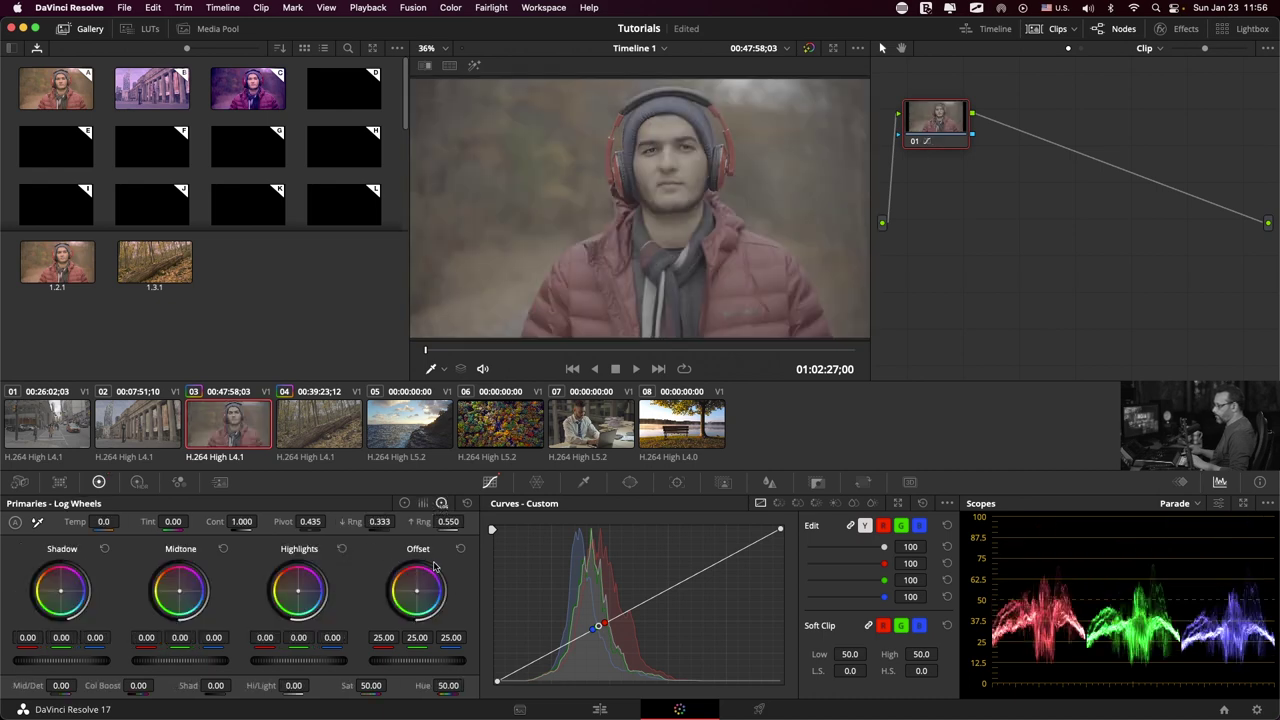
pyautogui.click(404, 503)
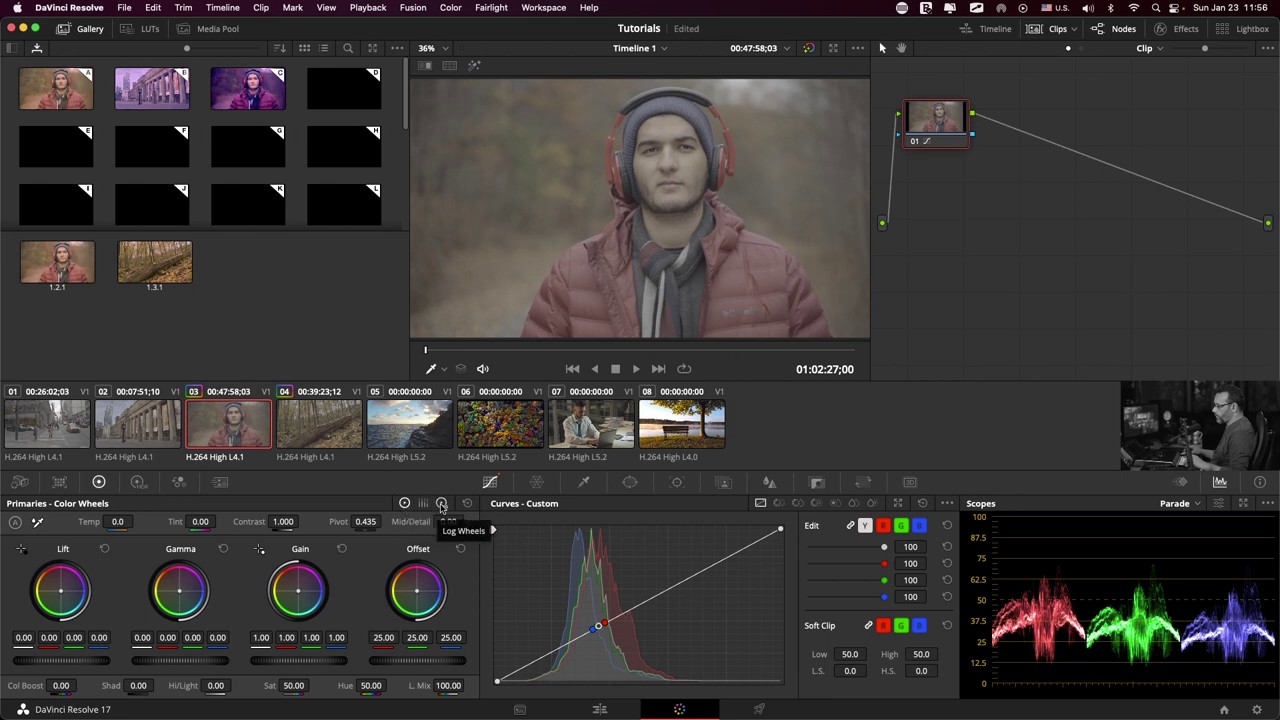
pyautogui.click(442, 506)
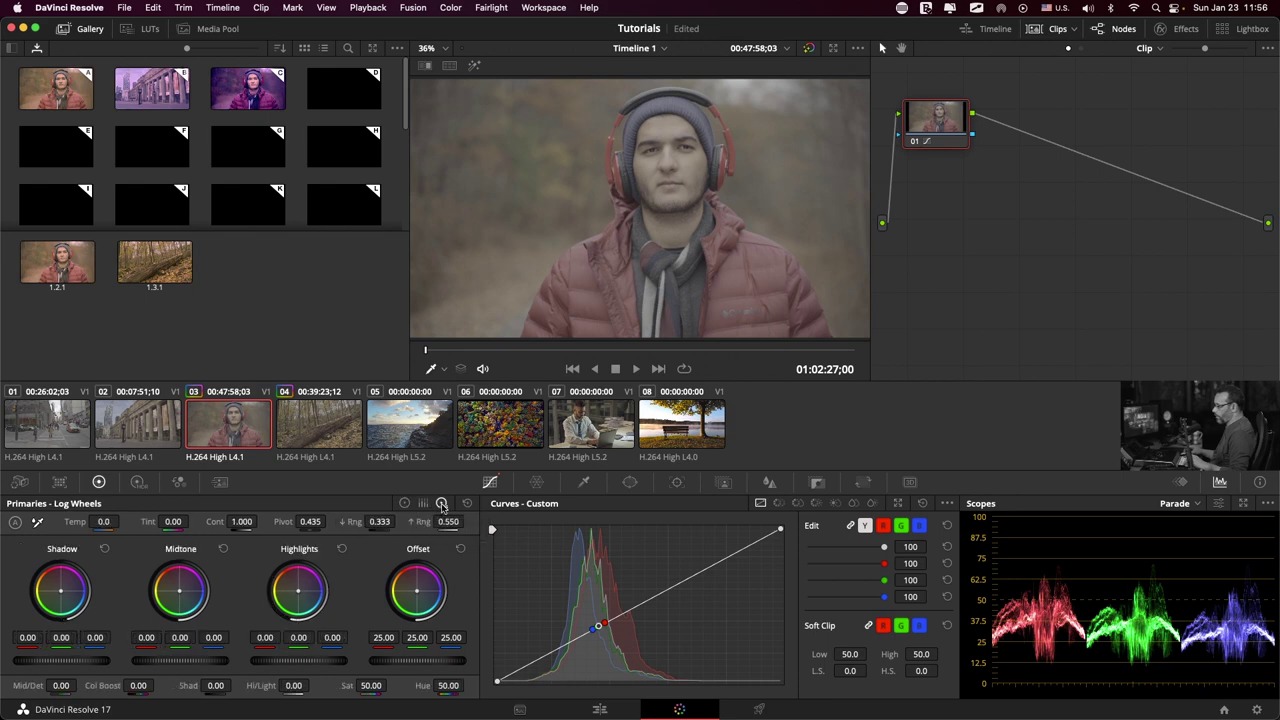
pyautogui.click(404, 503)
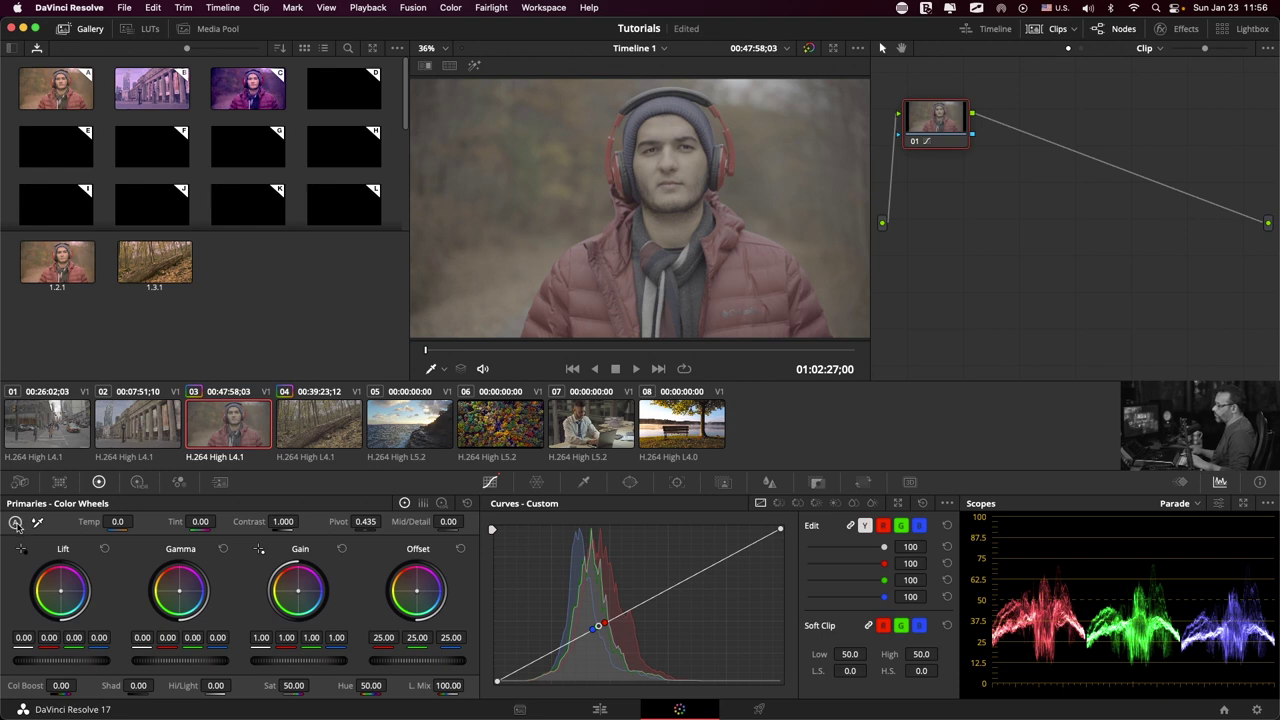
# Auto-balance the headphones portrait, then cool its temperature to -3780.0.
pyautogui.click(16, 525)
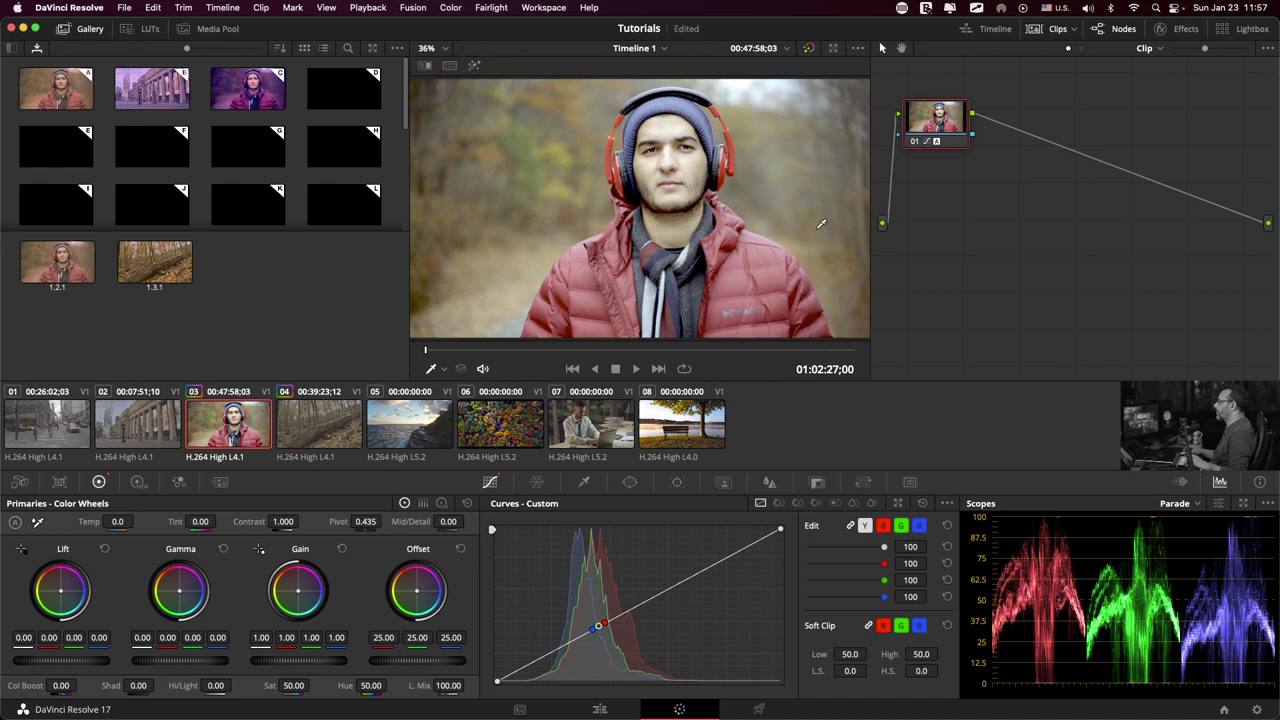
pyautogui.moveTo(866, 78); pyautogui.dragTo(414, 342)
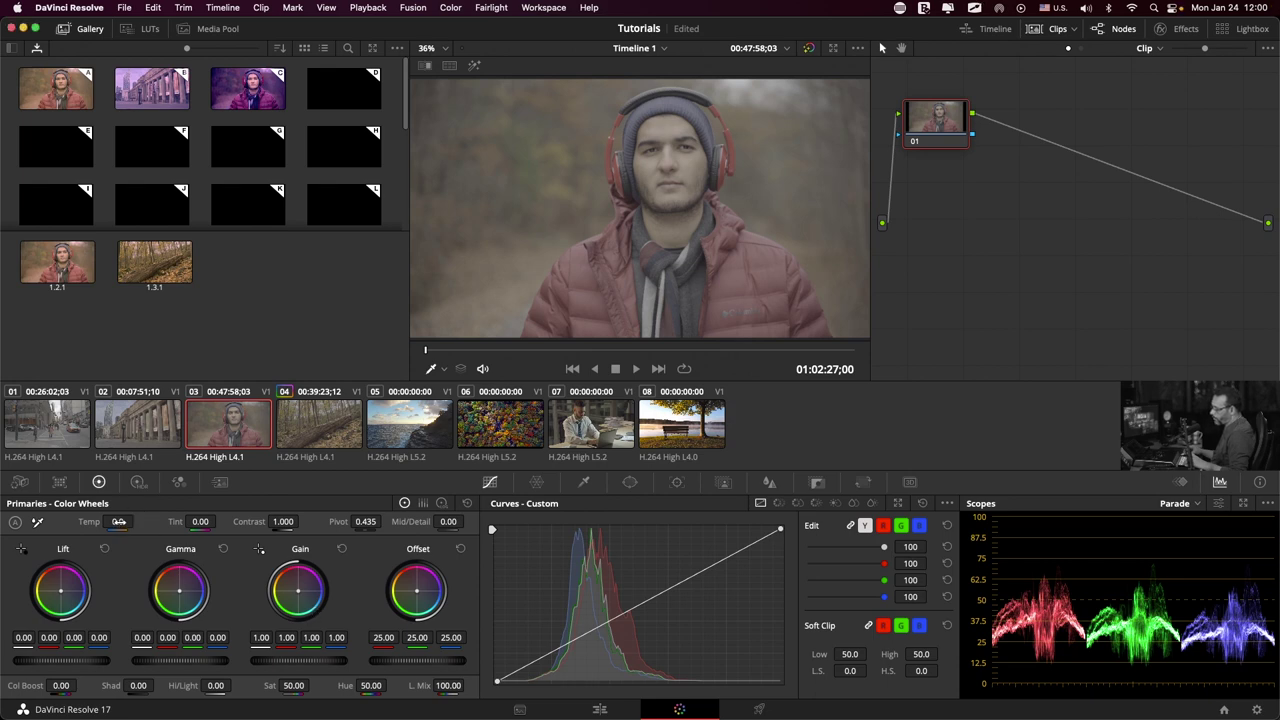
pyautogui.moveTo(117, 521); pyautogui.dragTo(78, 521)
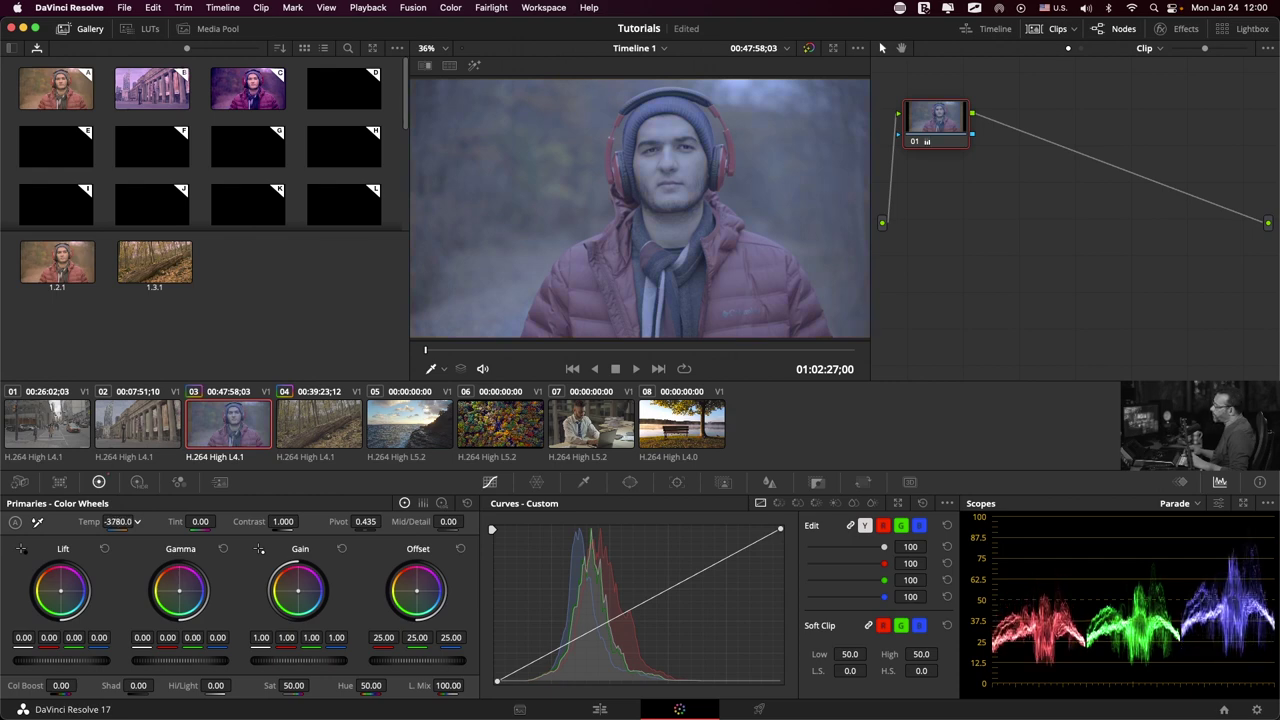
pyautogui.moveTo(78, 521); pyautogui.dragTo(137, 521)
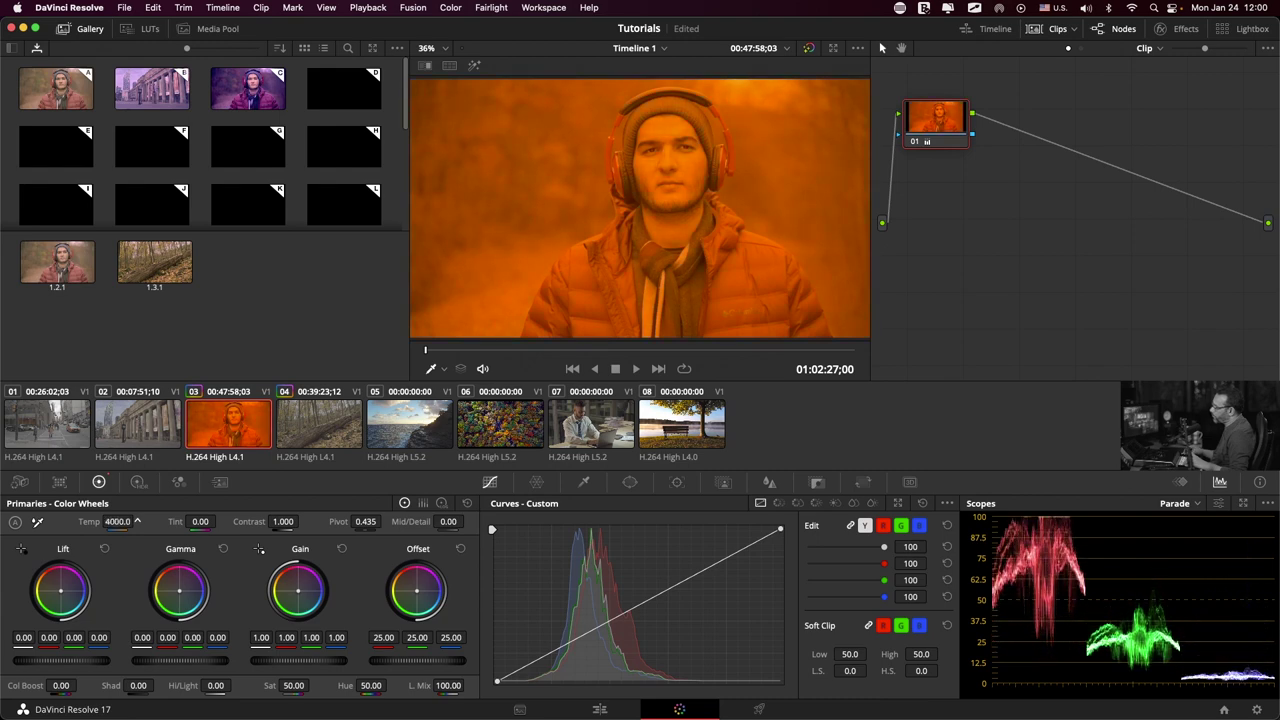
pyautogui.doubleClick(87, 521)
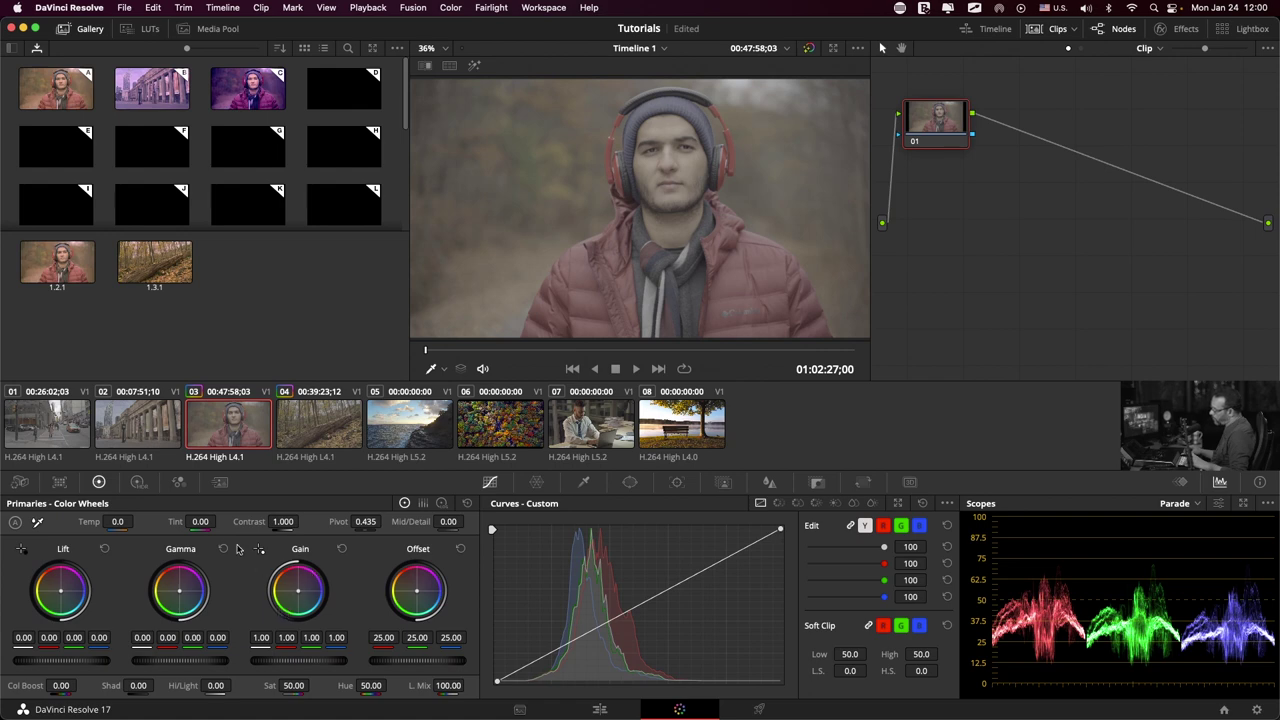
pyautogui.moveTo(200, 521); pyautogui.dragTo(150, 521)
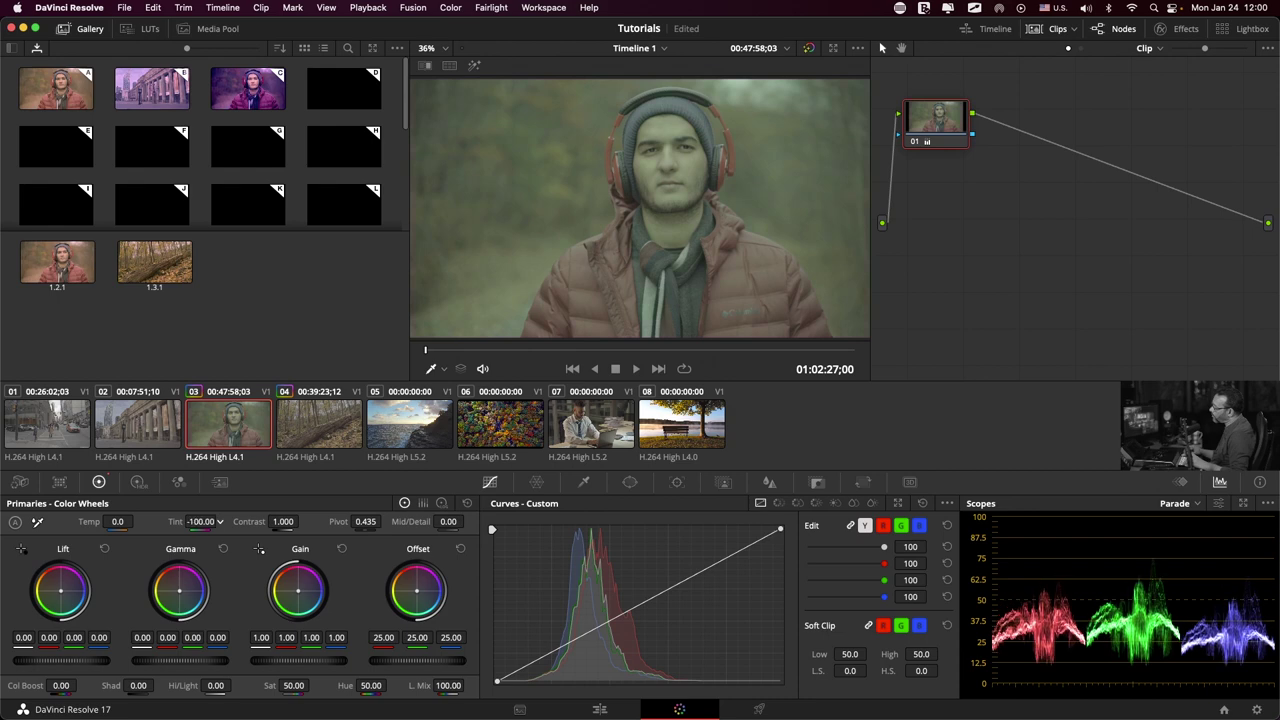
pyautogui.moveTo(200, 521); pyautogui.dragTo(220, 521)
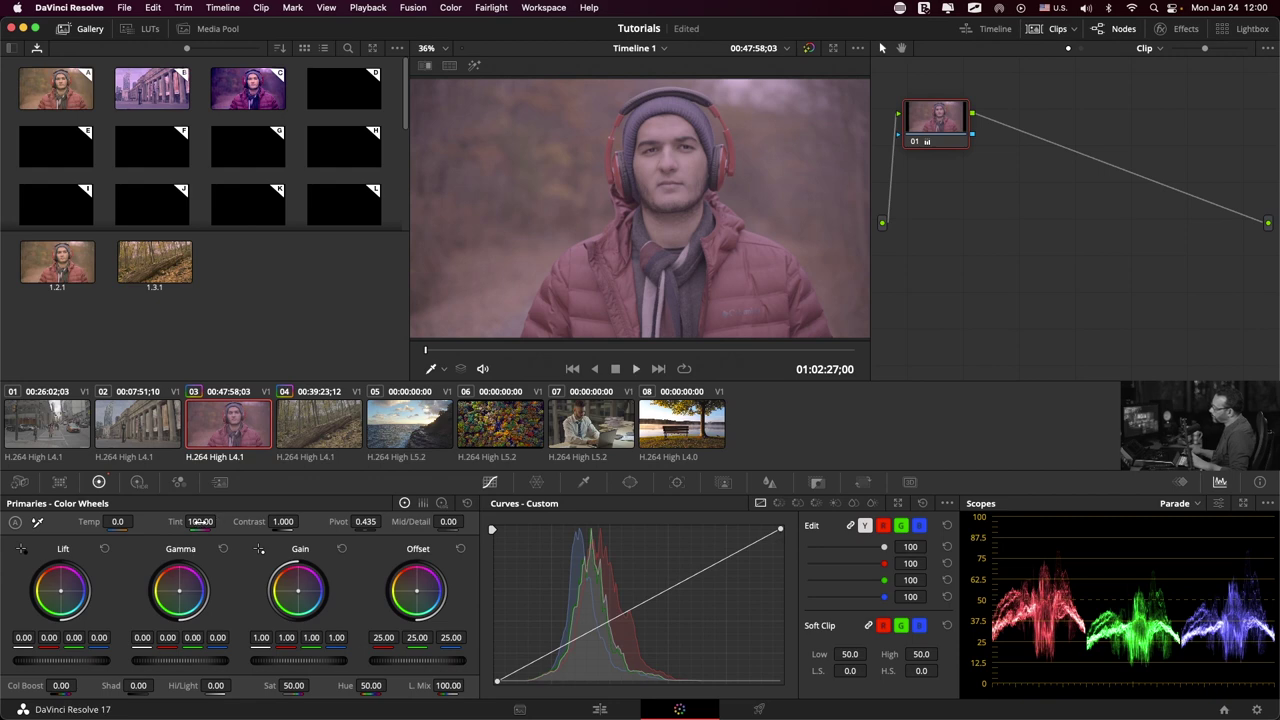
pyautogui.doubleClick(174, 521)
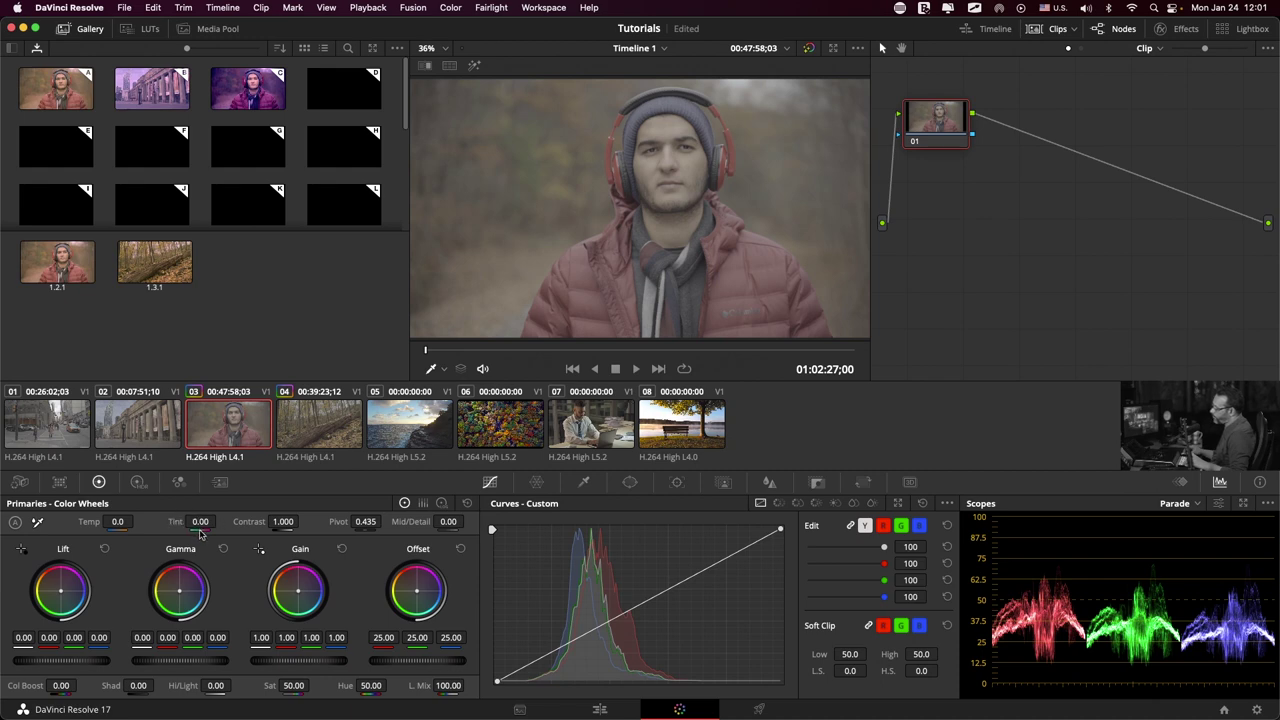
pyautogui.click(200, 521)
pyautogui.write('30')
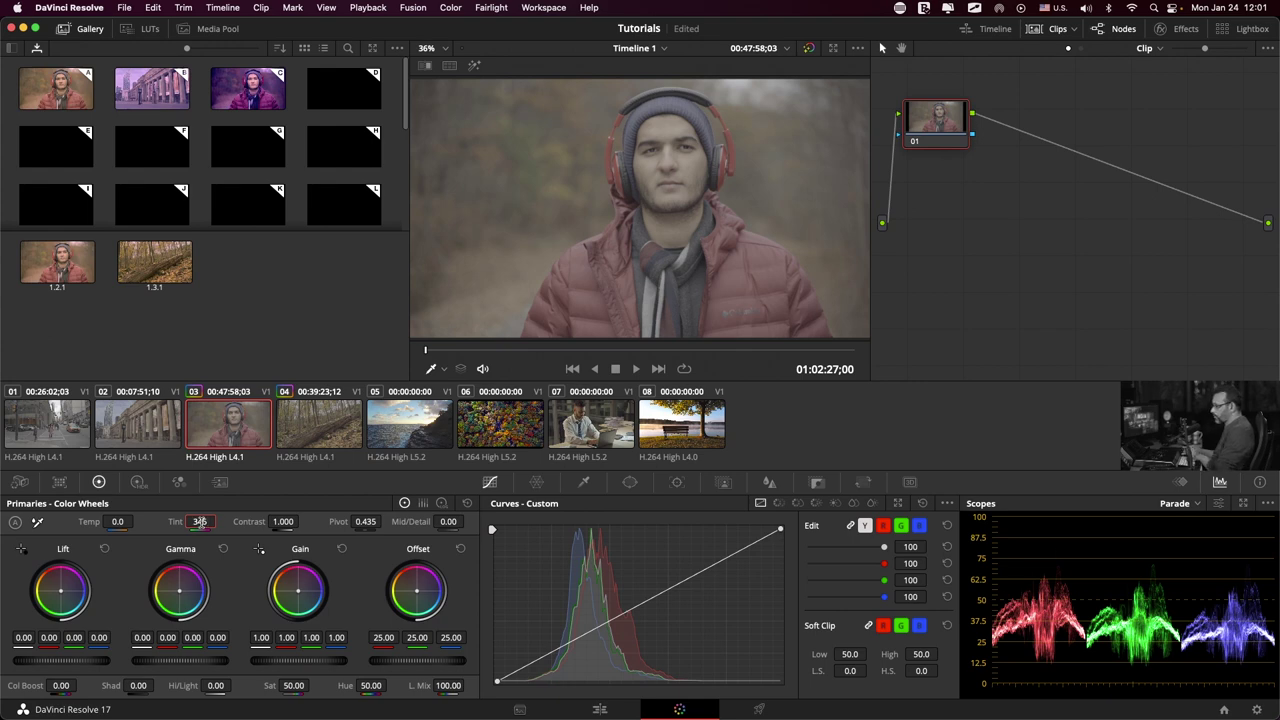
pyautogui.press('Return')
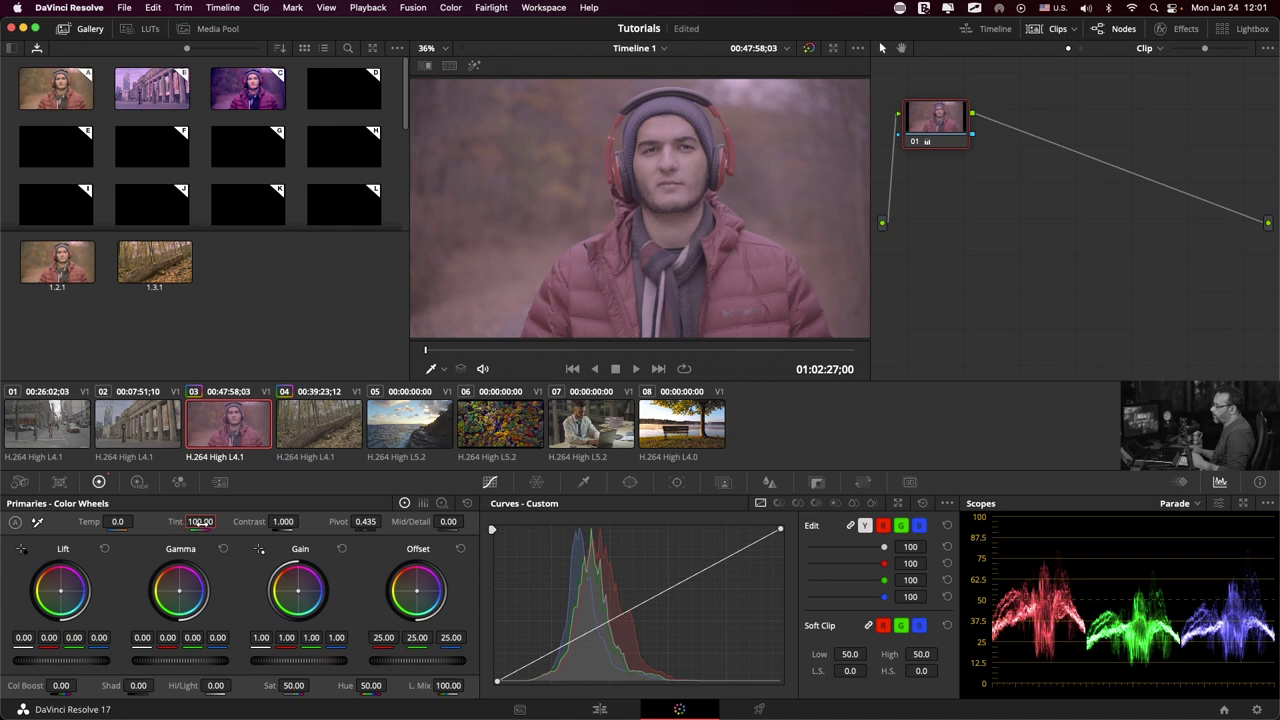
pyautogui.moveTo(200, 521)
pyautogui.mouseDown()
pyautogui.moveTo(140, 521)
pyautogui.moveTo(200, 521)
pyautogui.mouseUp()
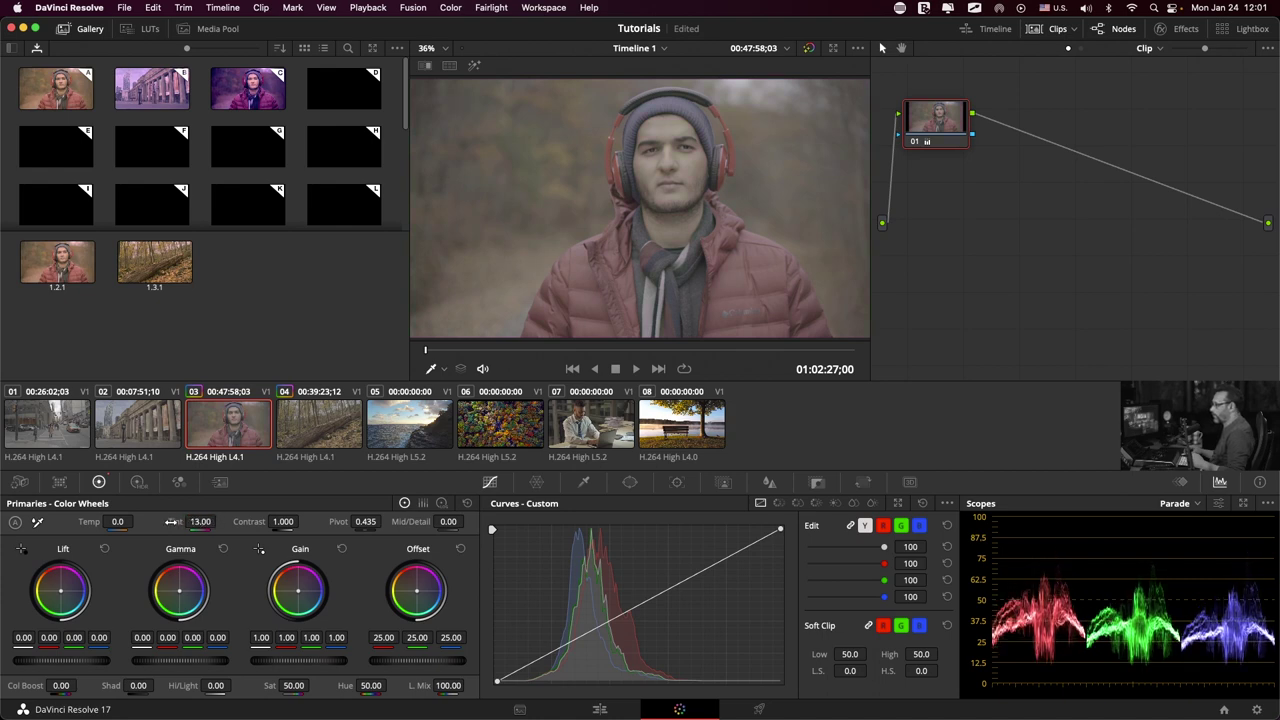
pyautogui.doubleClick(173, 521)
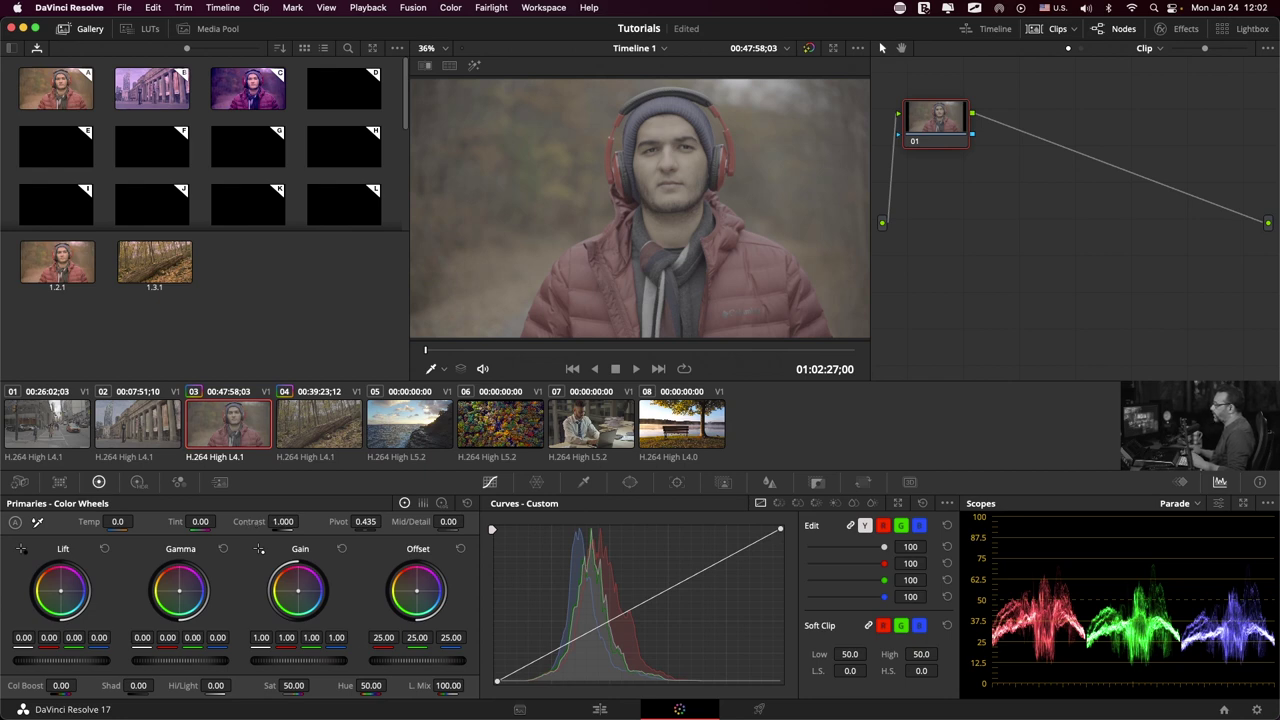
pyautogui.moveTo(290, 521); pyautogui.dragTo(302, 521)
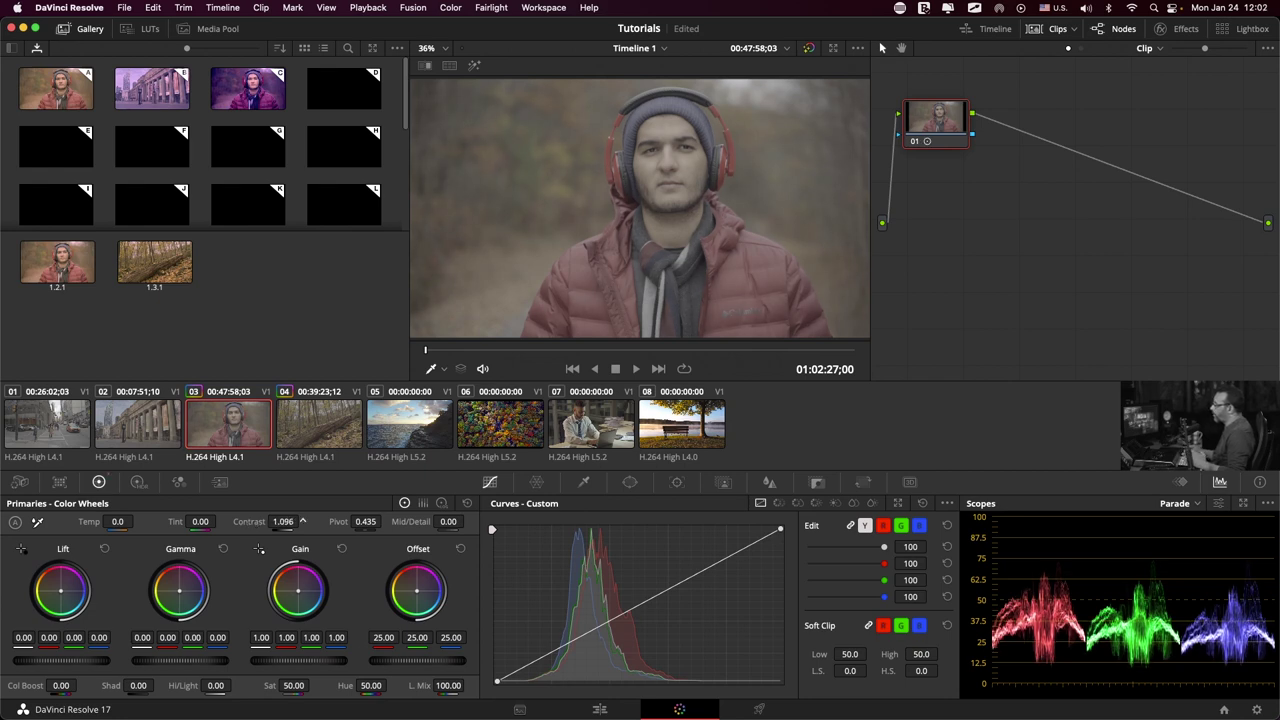
pyautogui.moveTo(302, 521); pyautogui.dragTo(302, 521)
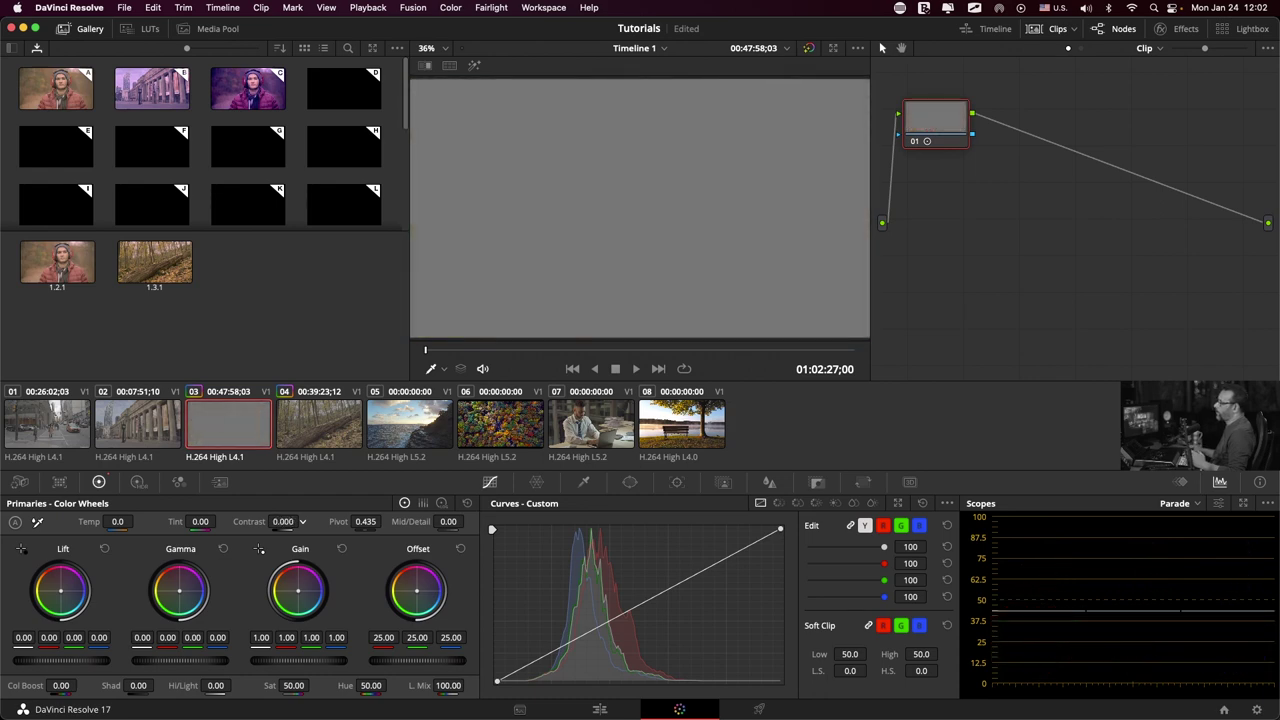
pyautogui.doubleClick(249, 521)
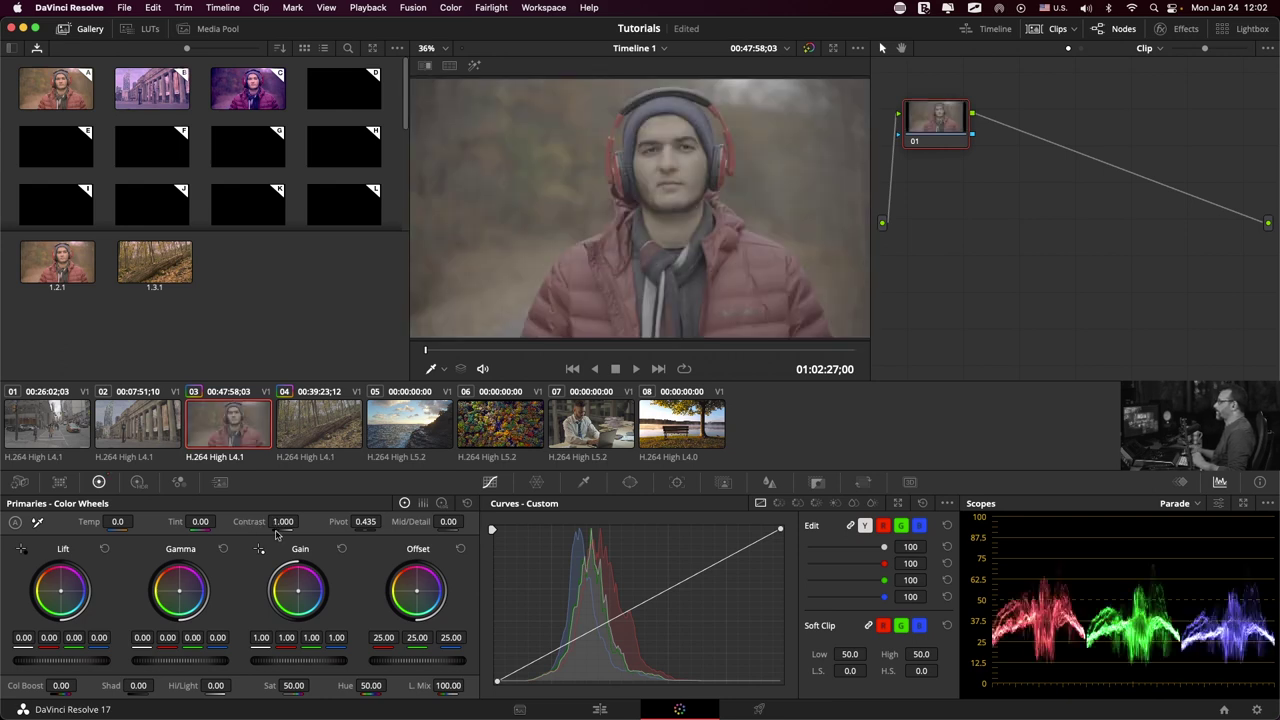
pyautogui.click(406, 424)
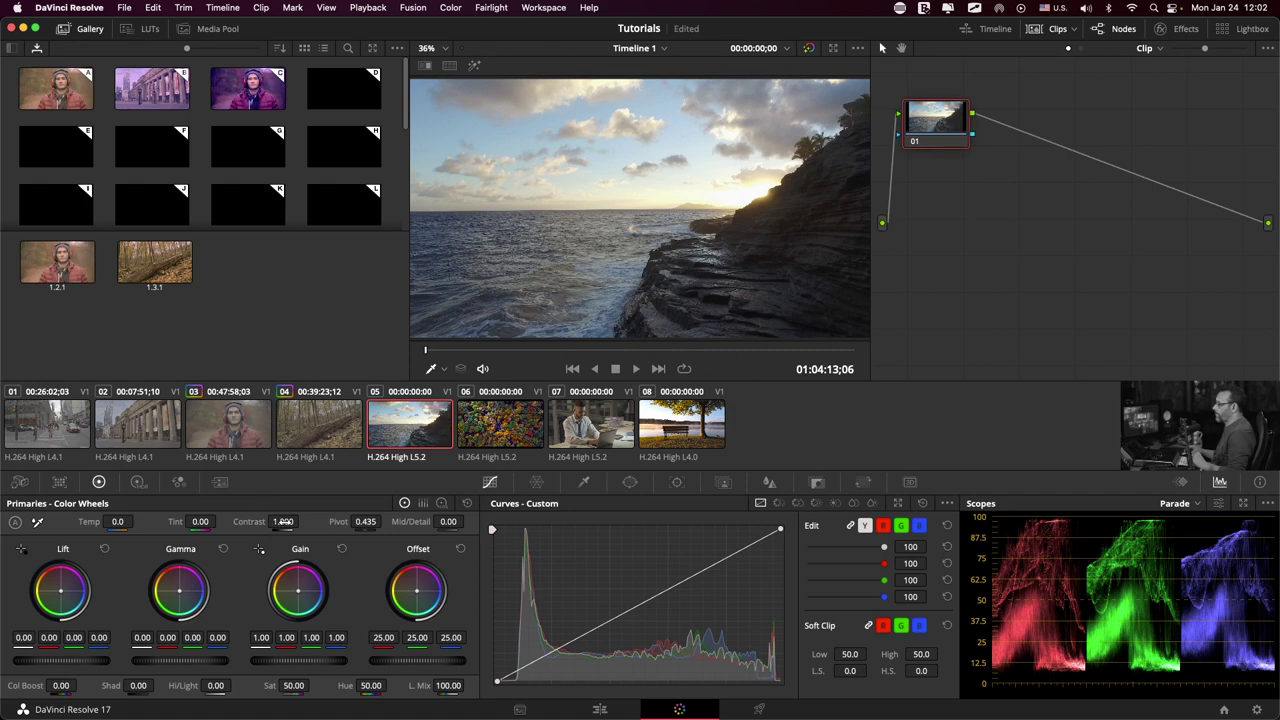
# Set clip 05's contrast to 1.556 after trying higher and lower values, then adjust the pivot.
pyautogui.moveTo(283, 521); pyautogui.dragTo(302, 521)
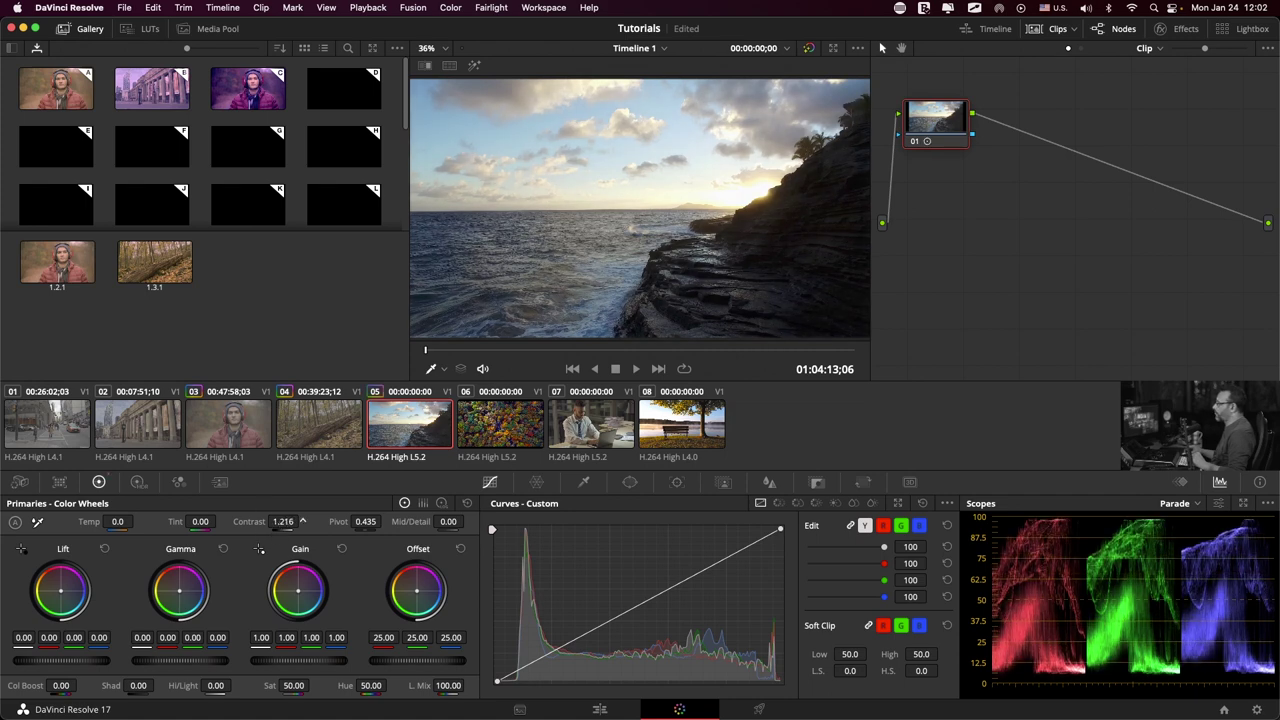
pyautogui.moveTo(283, 521); pyautogui.dragTo(232, 521)
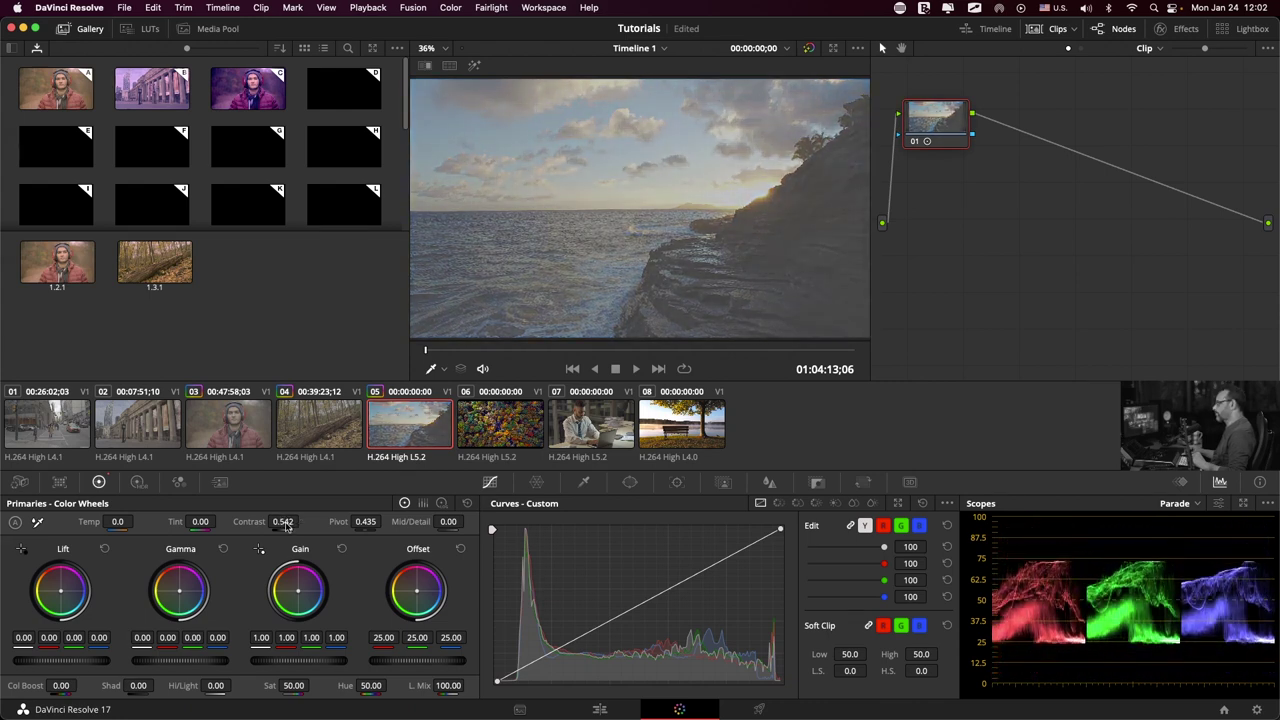
pyautogui.doubleClick(250, 521)
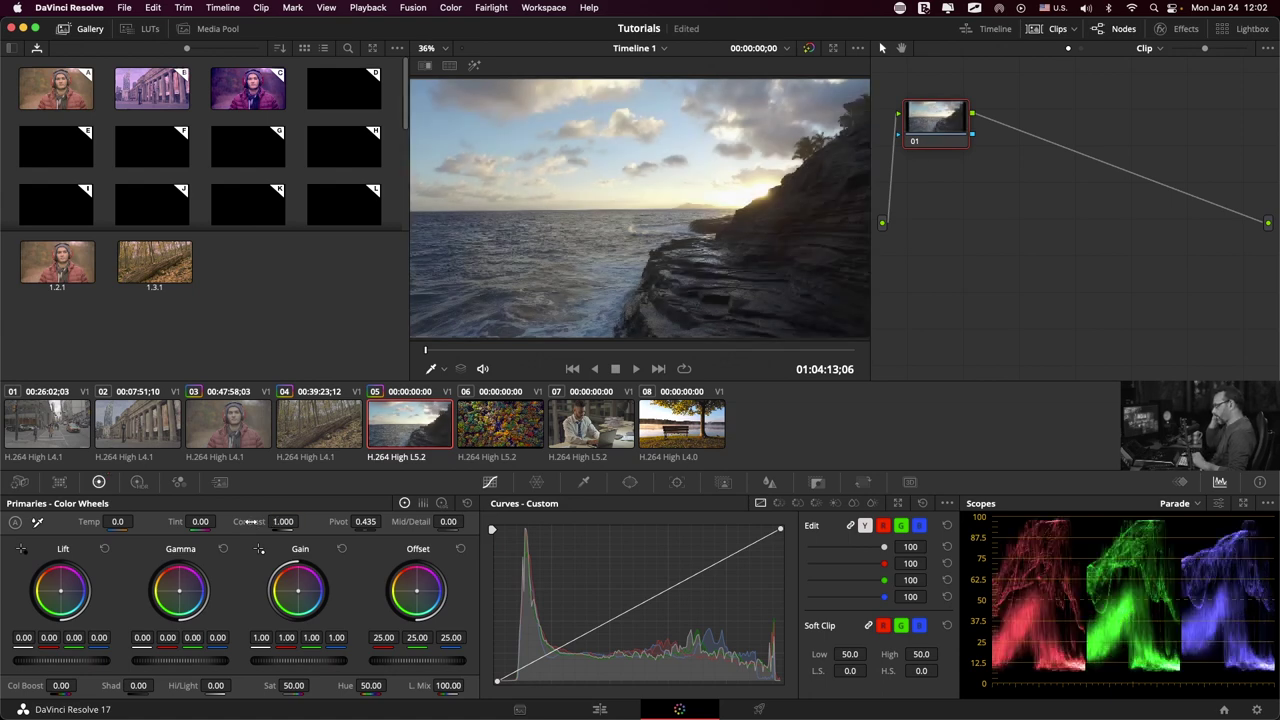
pyautogui.moveTo(282, 521); pyautogui.dragTo(295, 521)
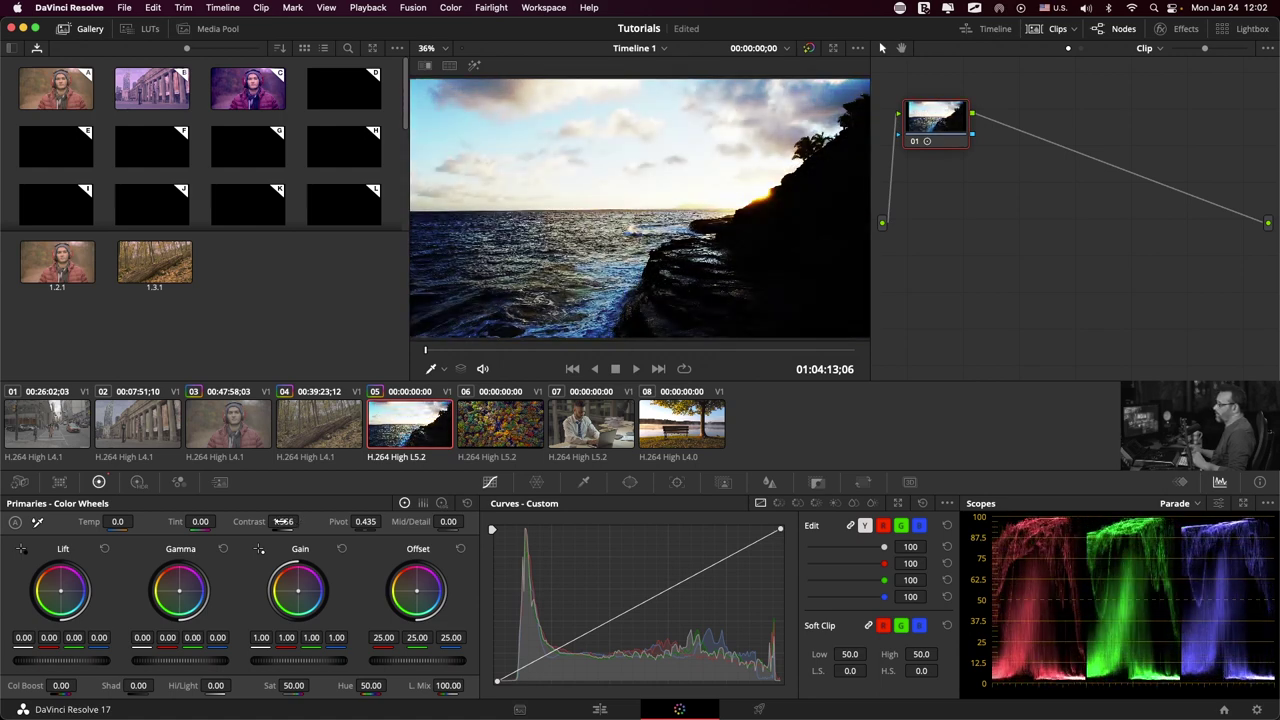
pyautogui.click(283, 521)
pyautogui.moveTo(366, 521); pyautogui.dragTo(385, 521)
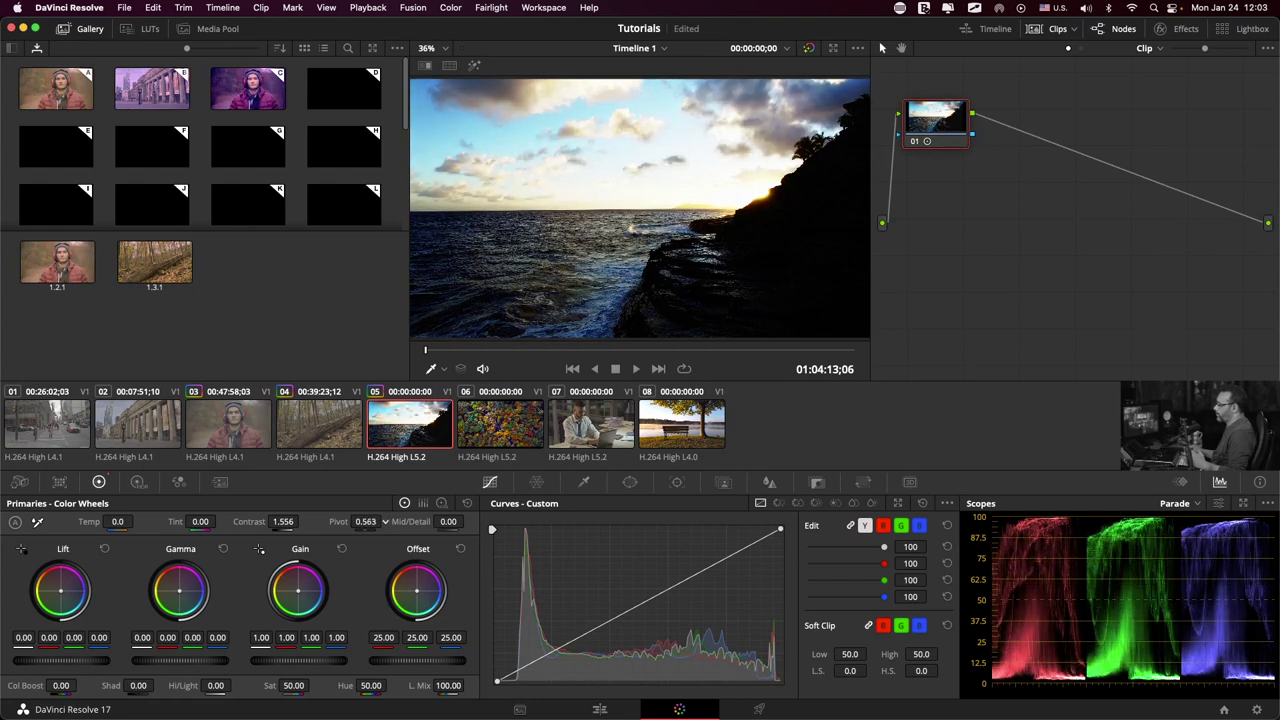
pyautogui.moveTo(385, 521); pyautogui.dragTo(385, 521)
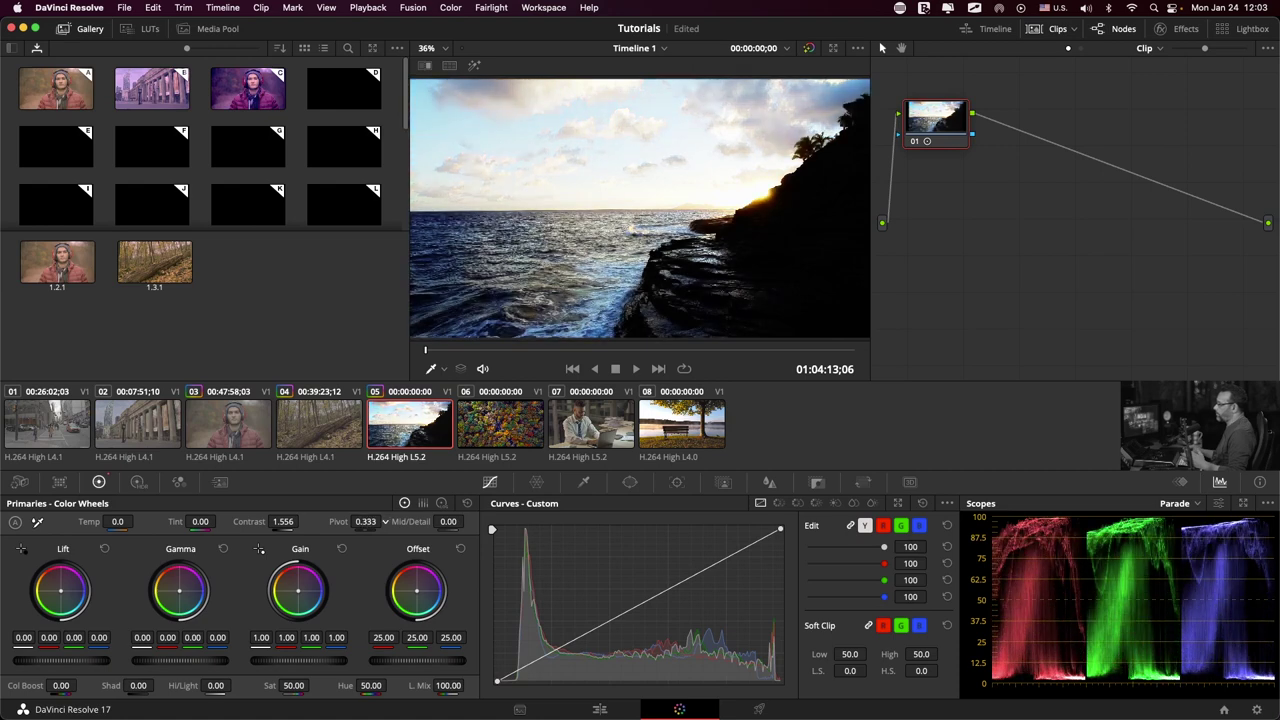
# Reset clip 05's pivot to 0.435 and switch back to headphones clip 03.
pyautogui.doubleClick(340, 521)
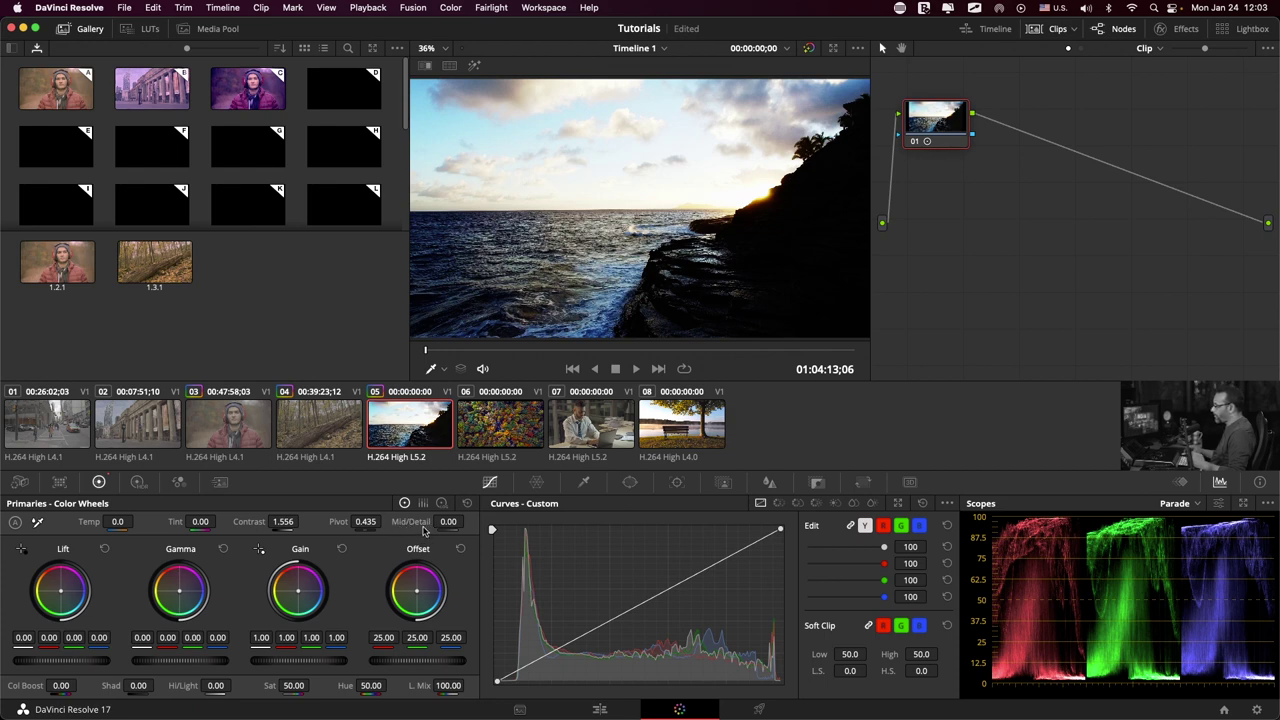
pyautogui.click(240, 425)
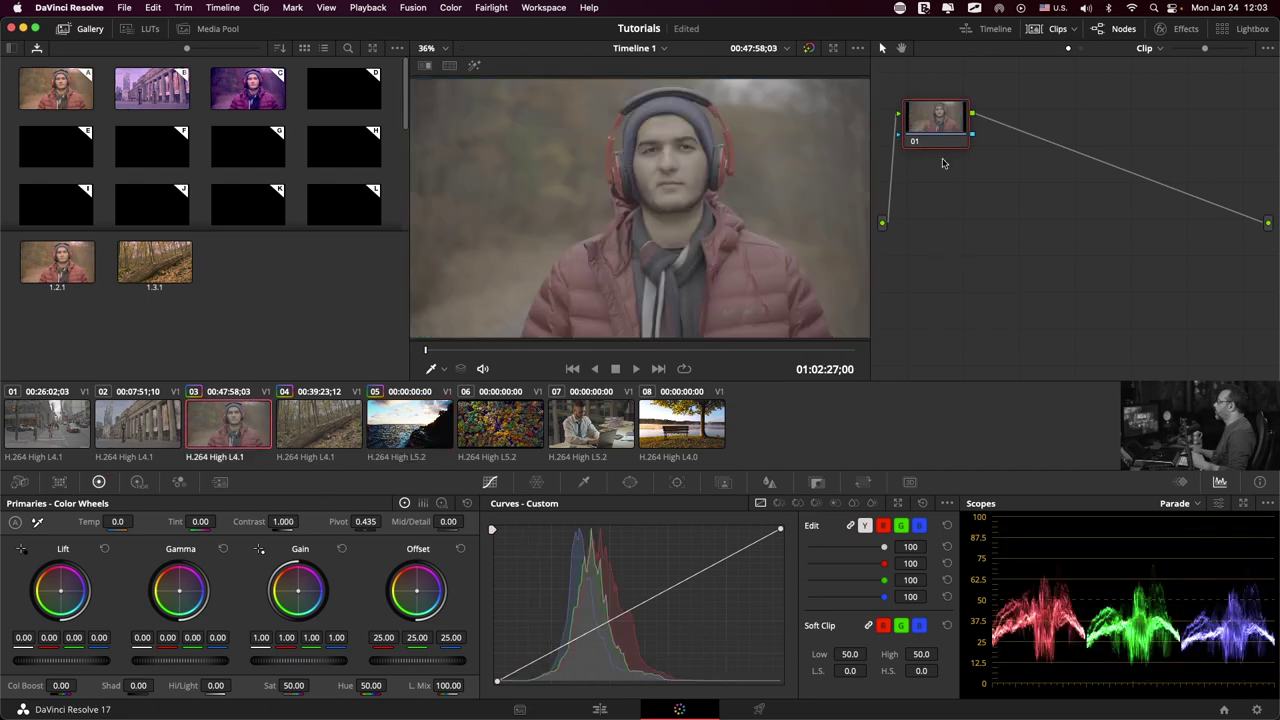
# Auto-balance clip 03 and lower its contrast to 0.862.
pyautogui.click(15, 524)
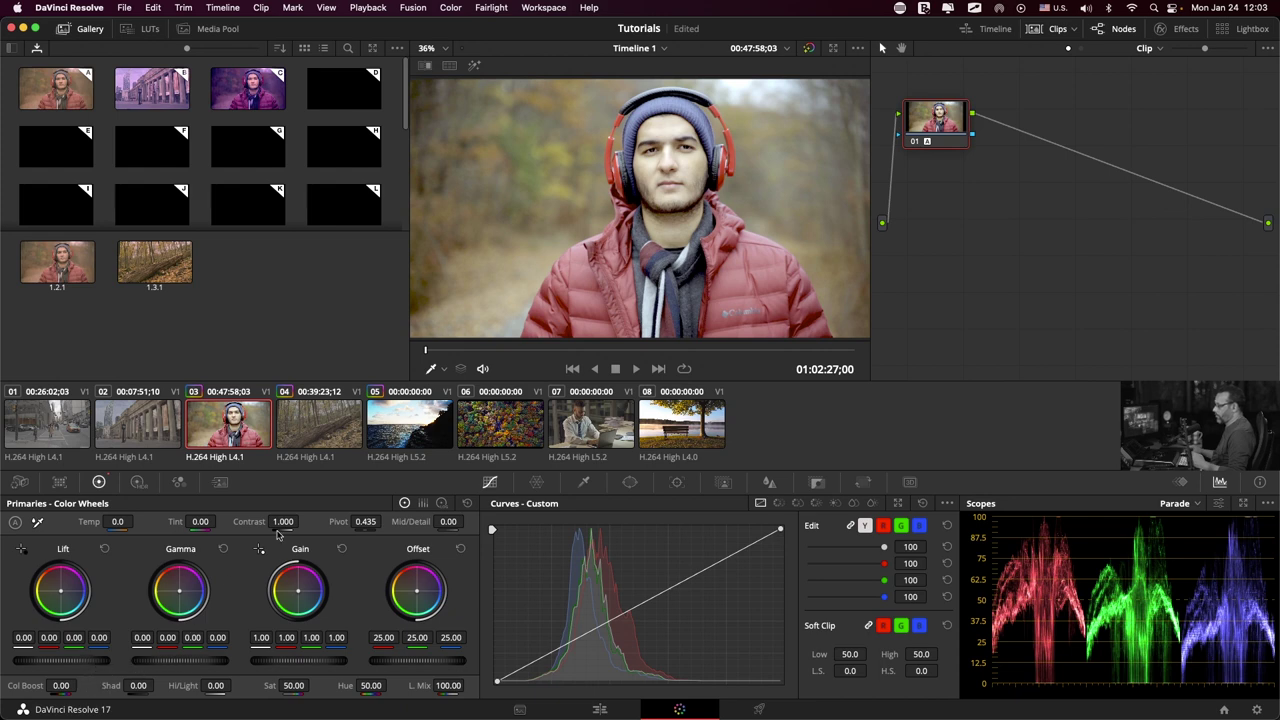
pyautogui.moveTo(283, 521)
pyautogui.mouseDown()
pyautogui.moveTo(240, 521)
pyautogui.moveTo(336, 523)
pyautogui.mouseUp()
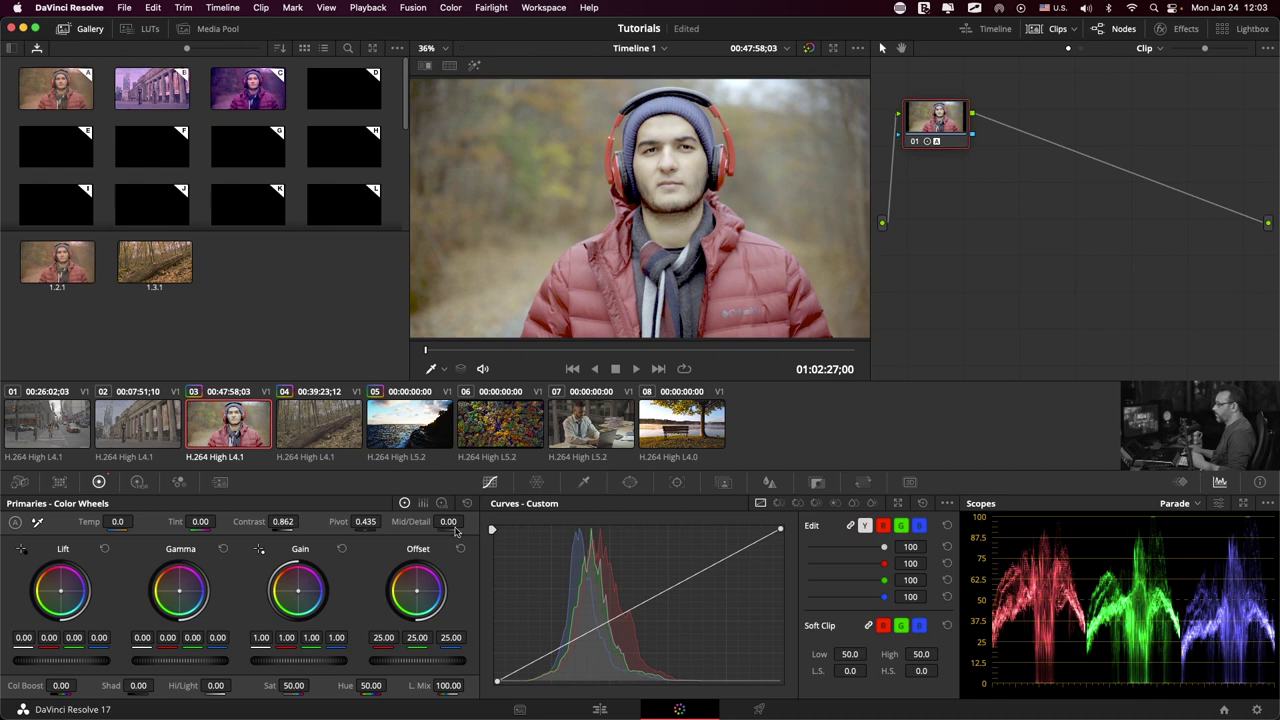
# Compare Mid/Detail at 100 and -100 on the portrait, then reset it to 0.00.
pyautogui.scroll(4, 744, 155)
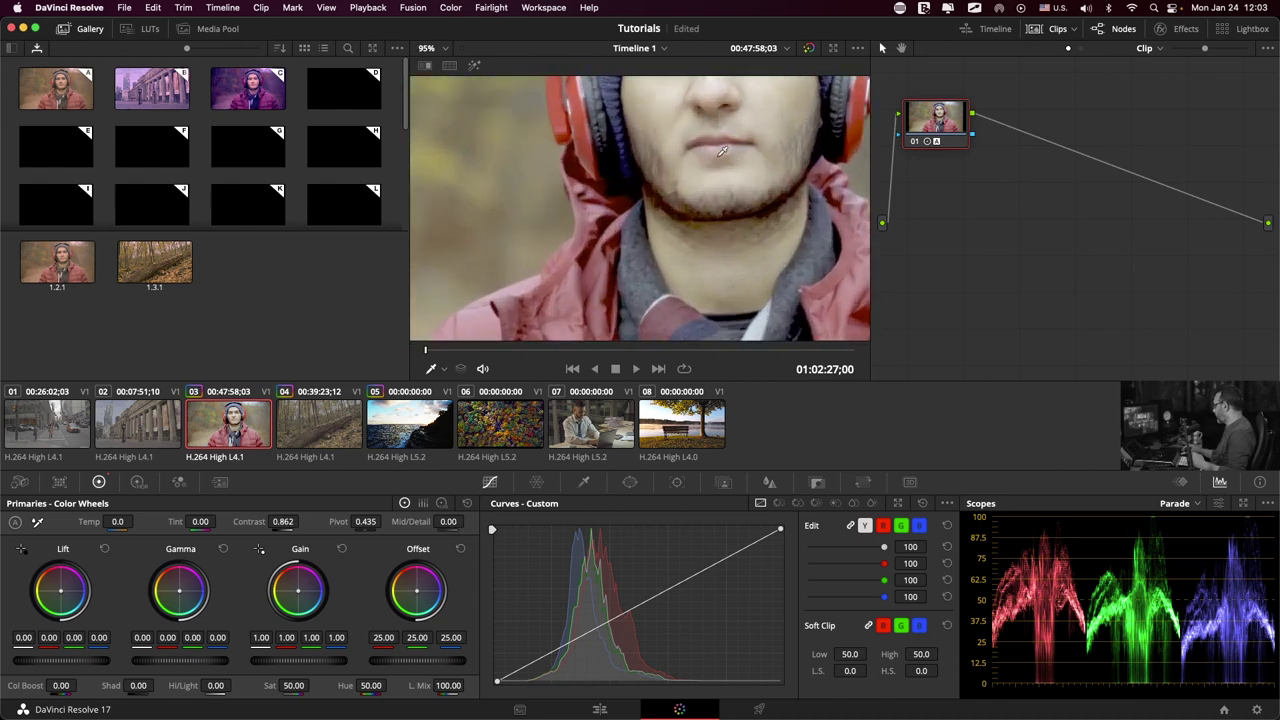
pyautogui.scroll(-3, 749, 149)
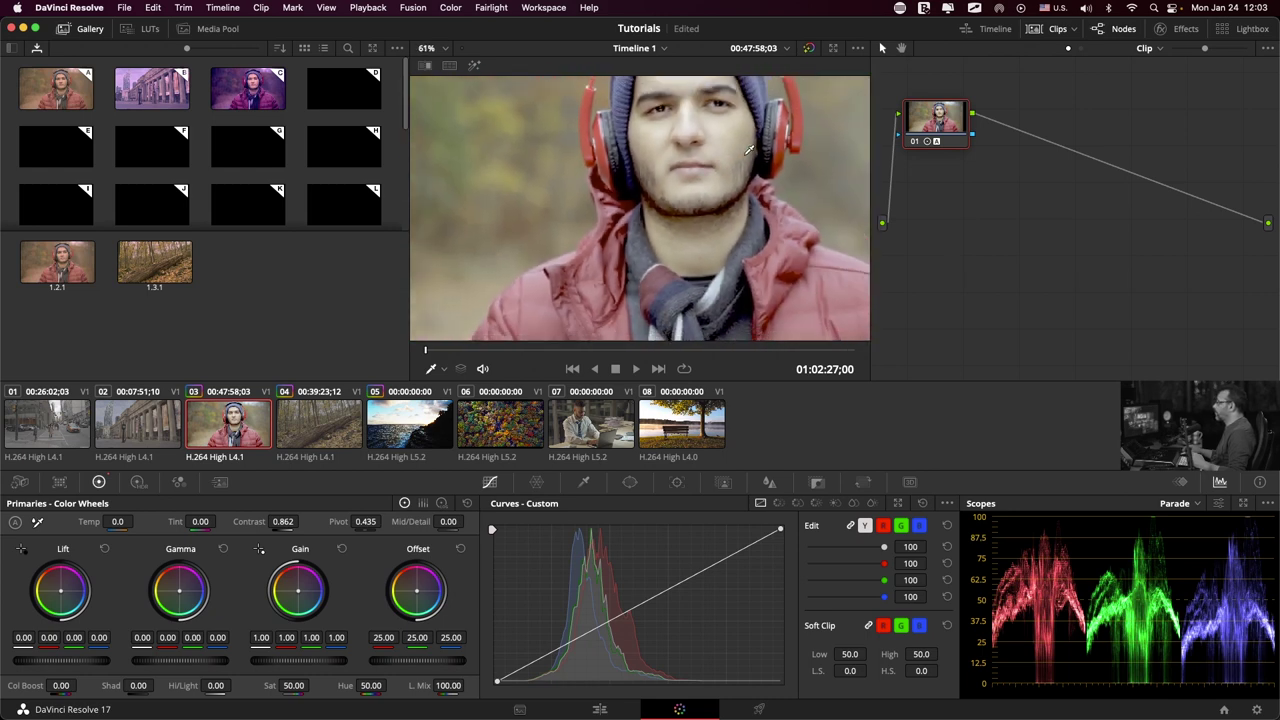
pyautogui.scroll(3, 749, 149)
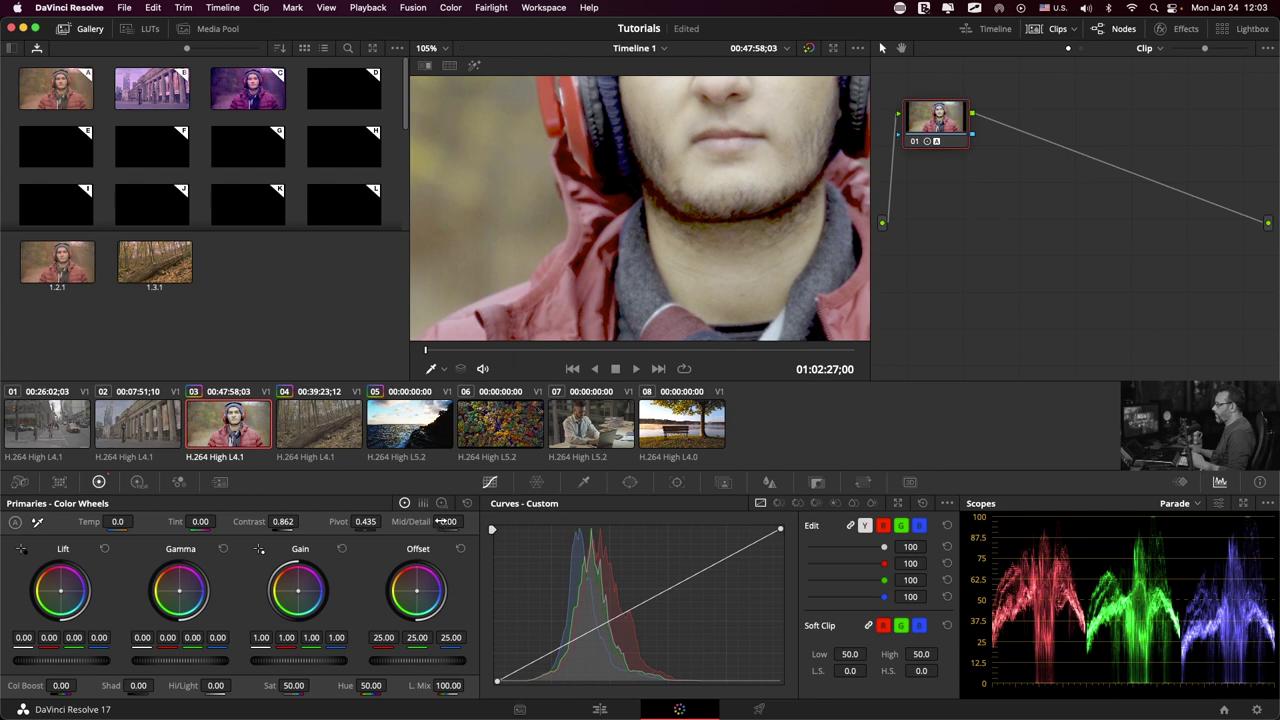
pyautogui.write('100')
pyautogui.press('Return')
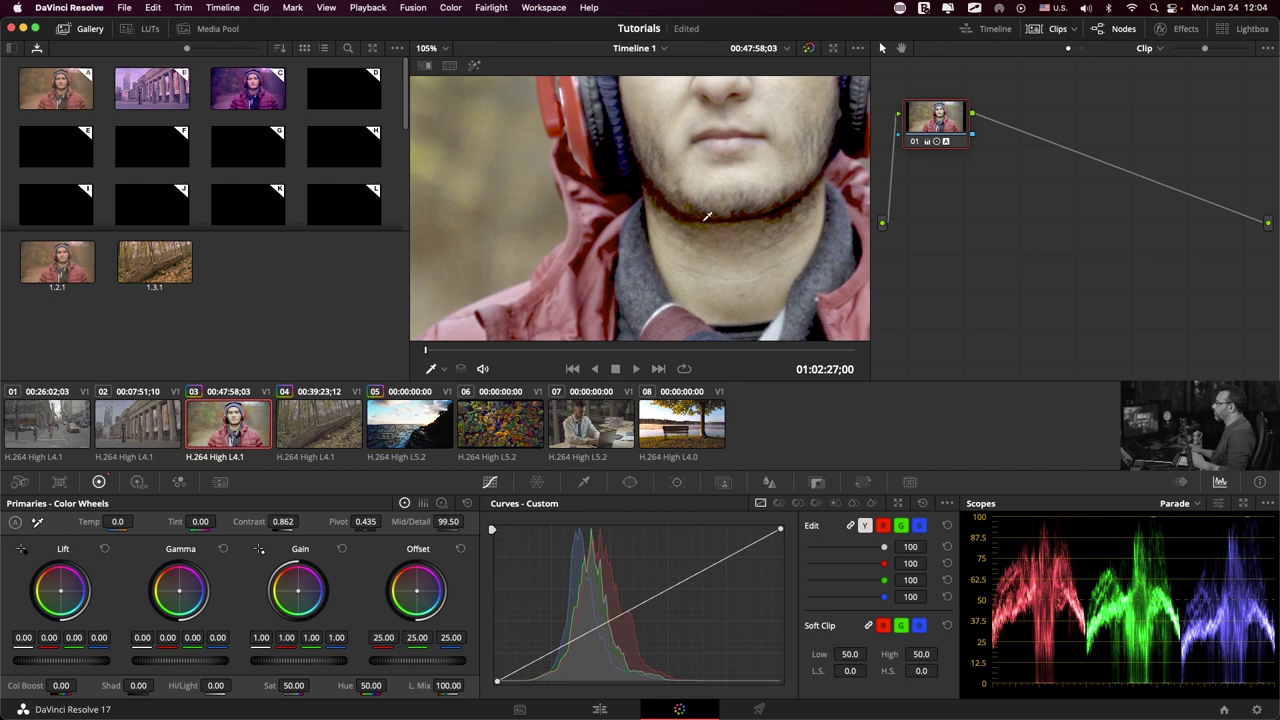
pyautogui.scroll(-5, 713, 210)
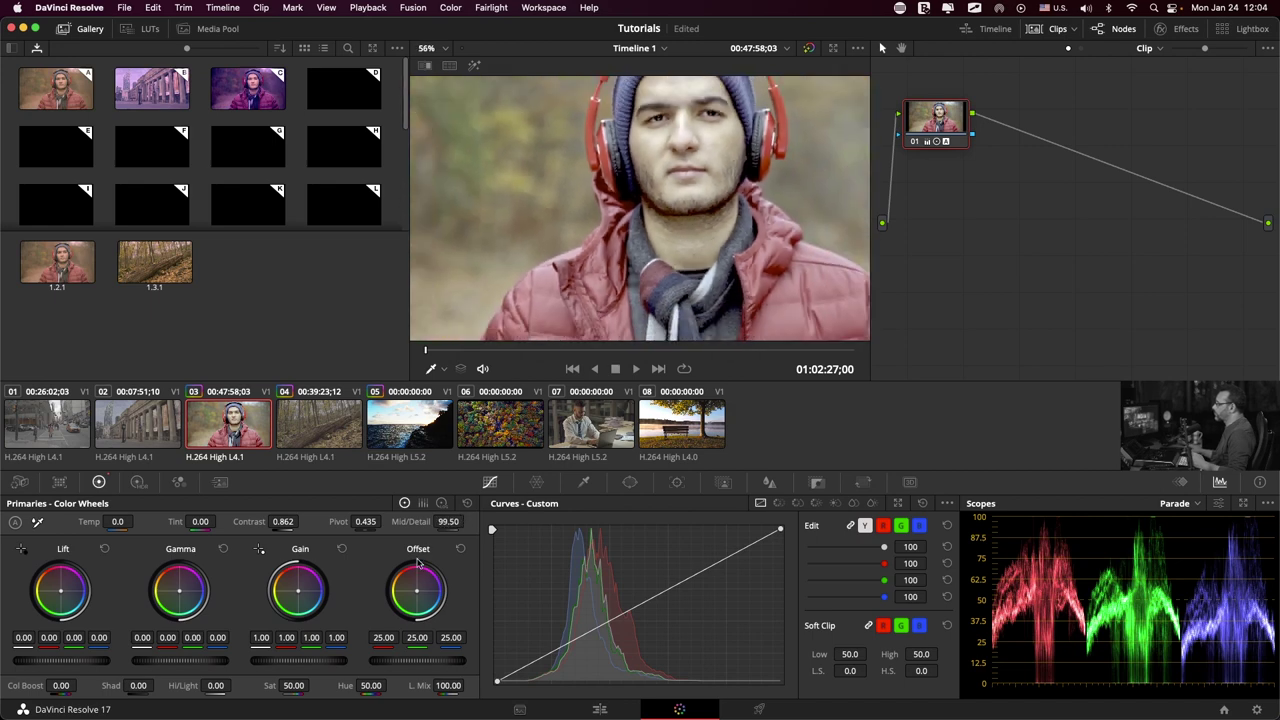
pyautogui.write('-100')
pyautogui.press('Return')
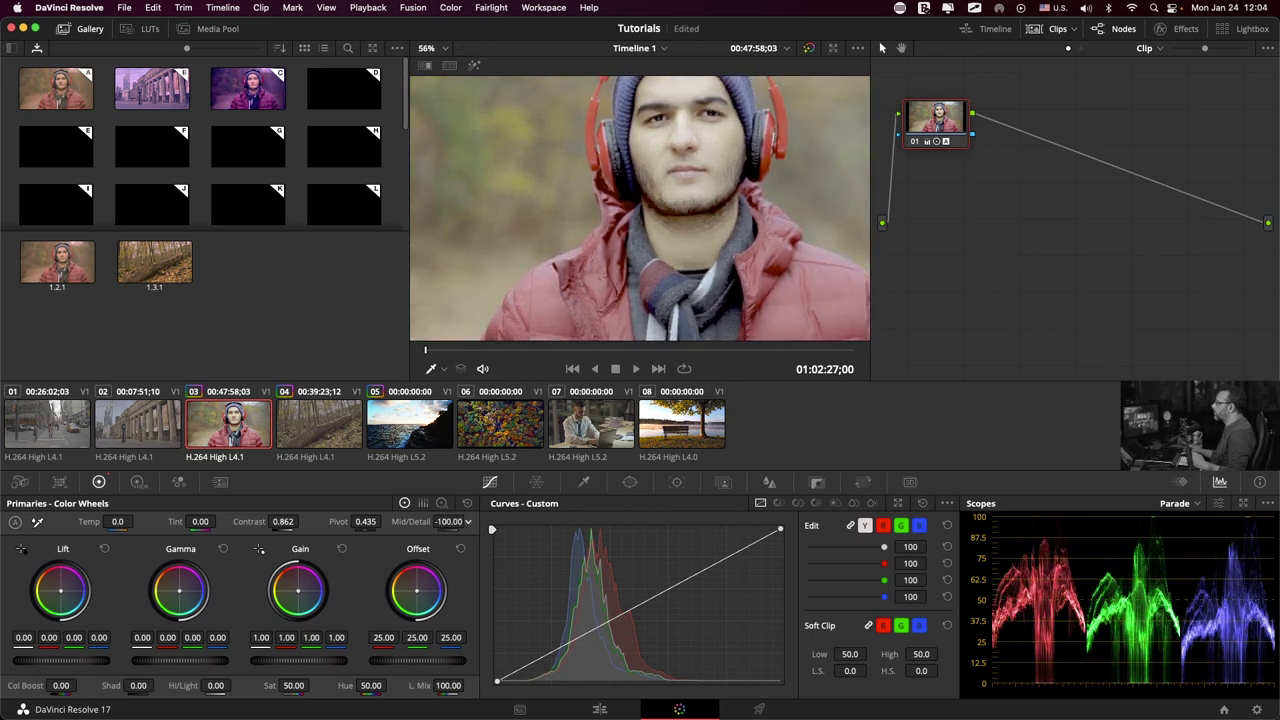
pyautogui.write('100')
pyautogui.press('Return')
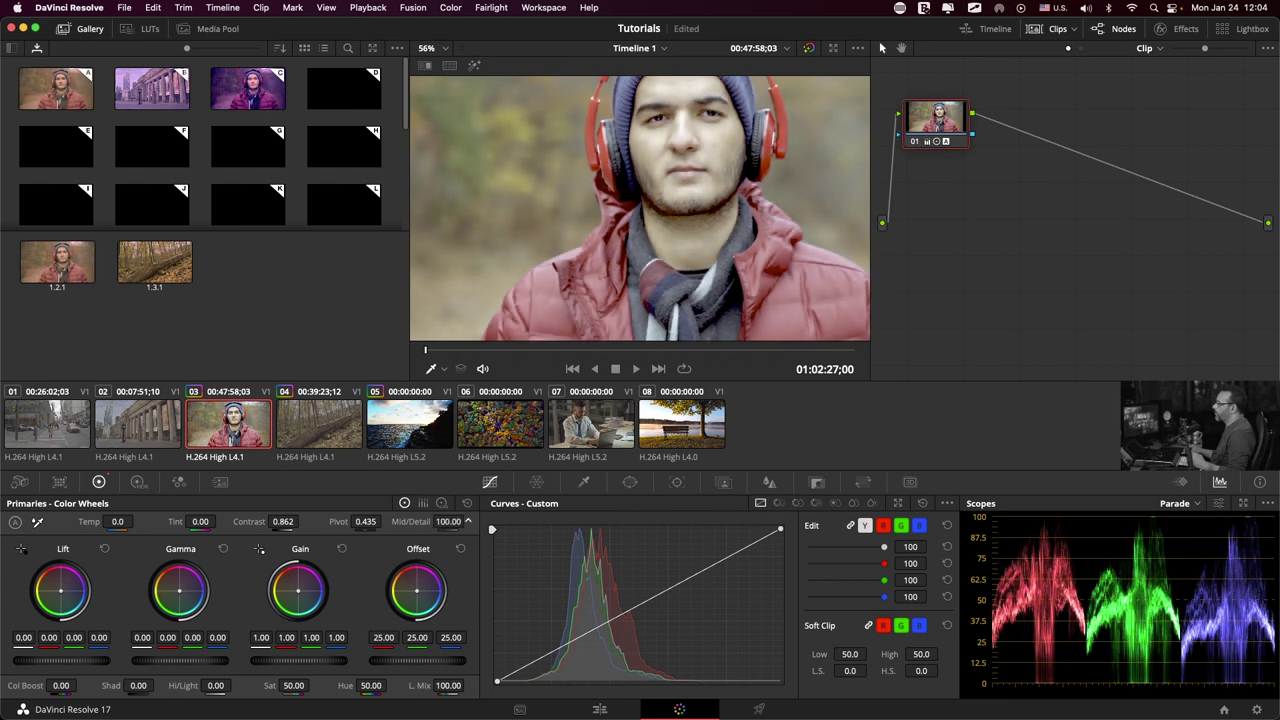
pyautogui.write('-100')
pyautogui.press('Return')
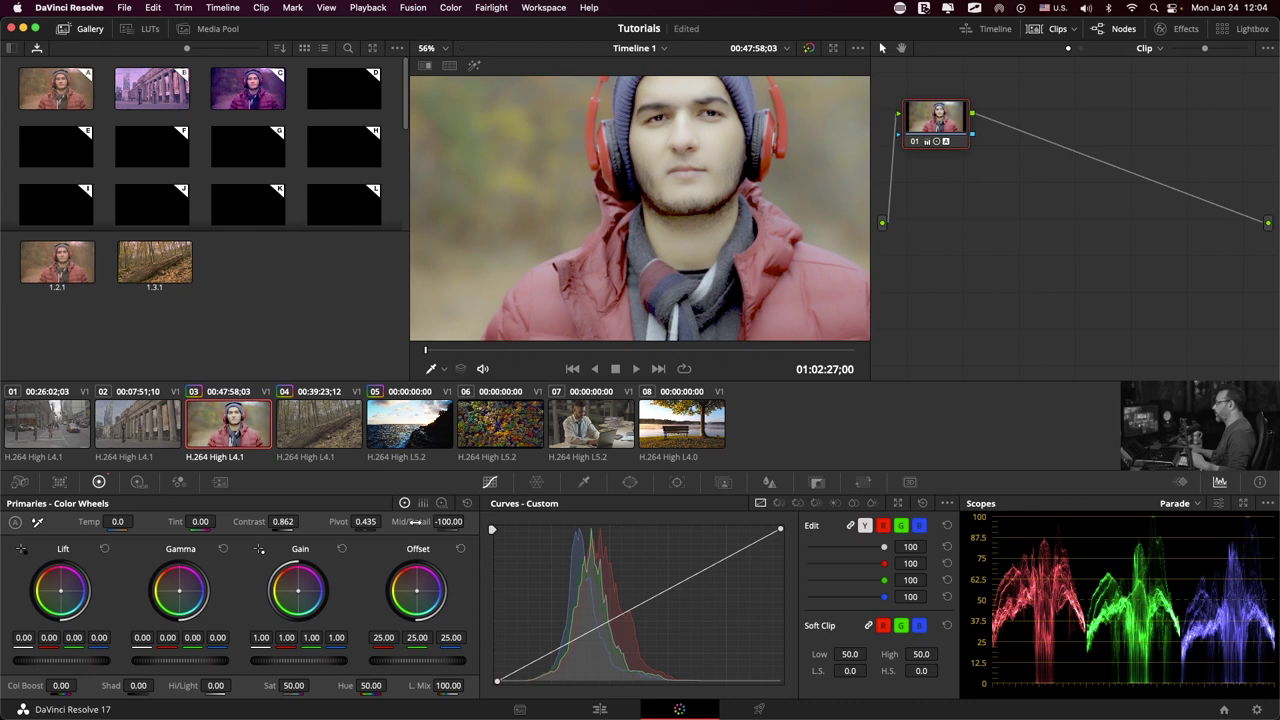
pyautogui.doubleClick(415, 521)
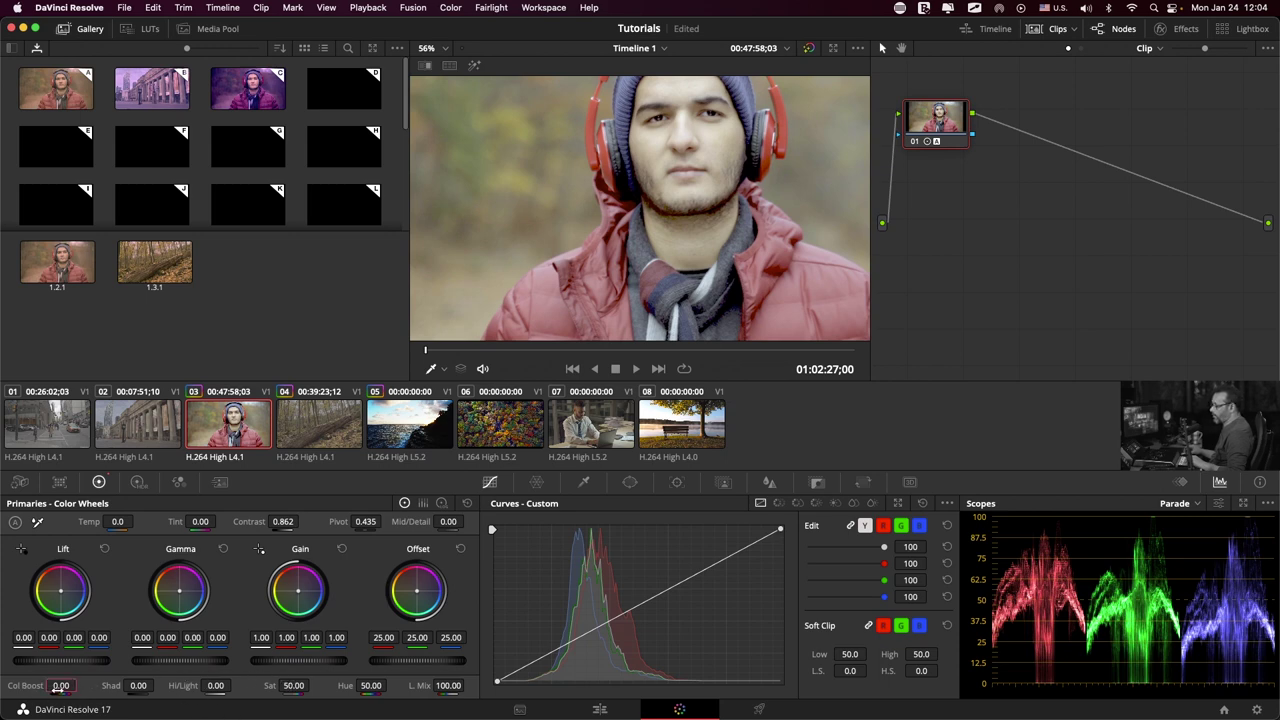
# Push the portrait's Col Boost up toward 100, settling at 31.00.
pyautogui.moveTo(61, 686); pyautogui.dragTo(80, 685)
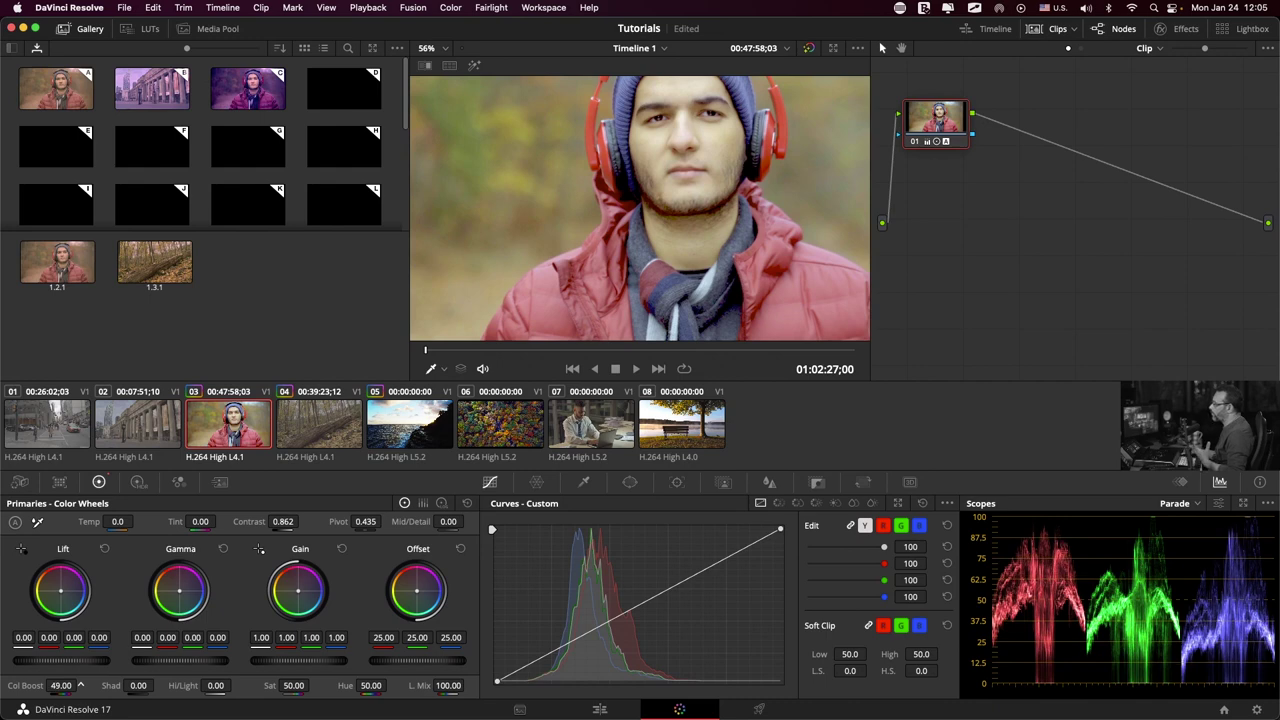
pyautogui.moveTo(80, 685); pyautogui.dragTo(80, 685)
pyautogui.write('31')
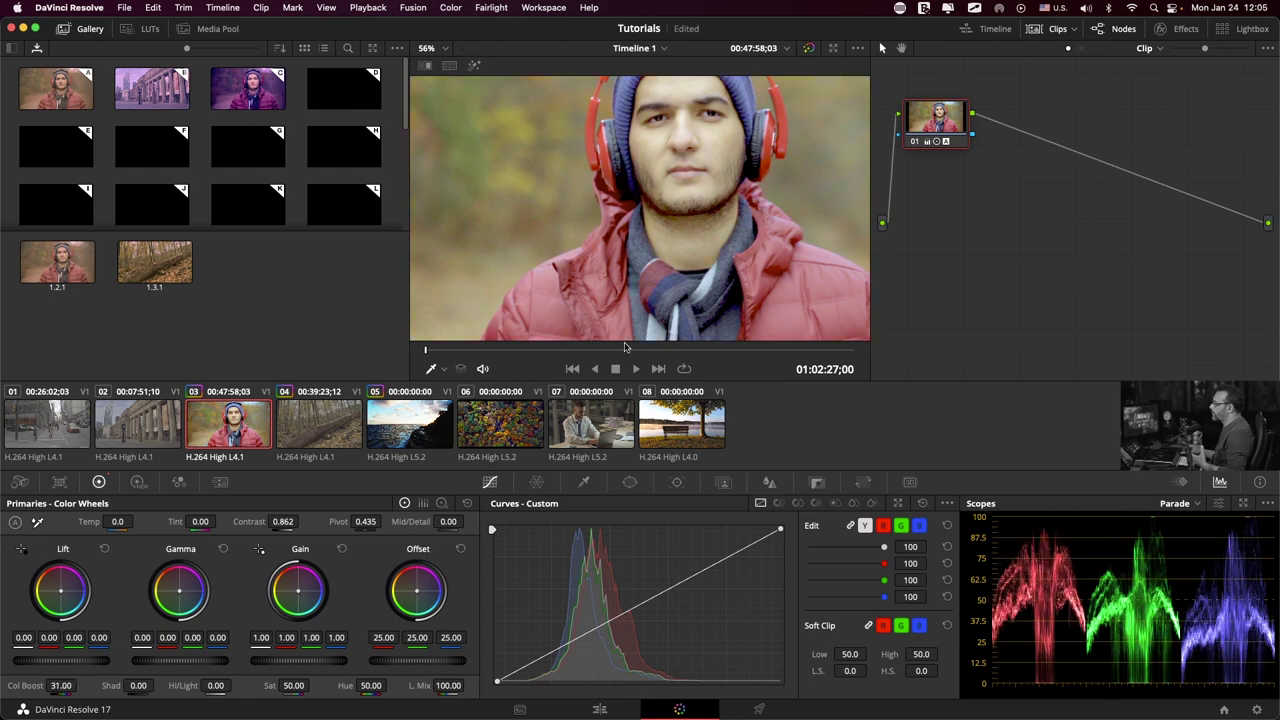
# Zoom the viewer to fit the whole frame and reset Col Boost to 0.00.
pyautogui.rightClick(556, 208)
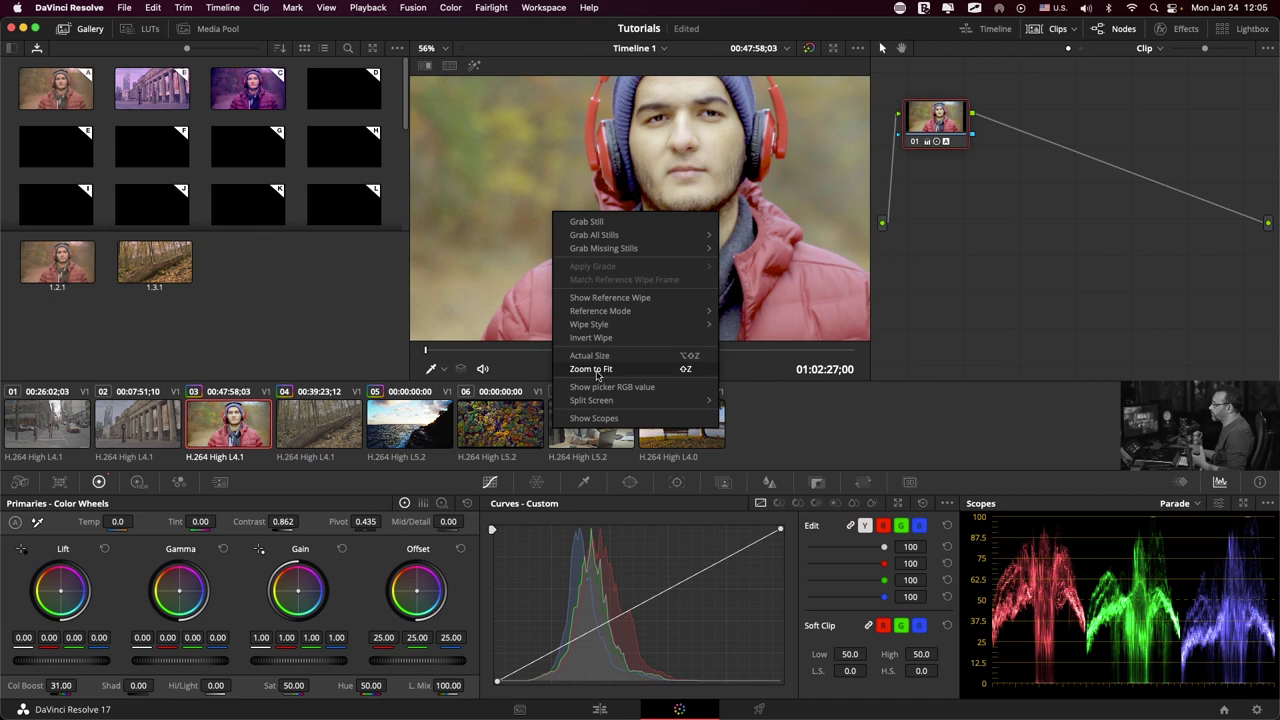
pyautogui.click(600, 369)
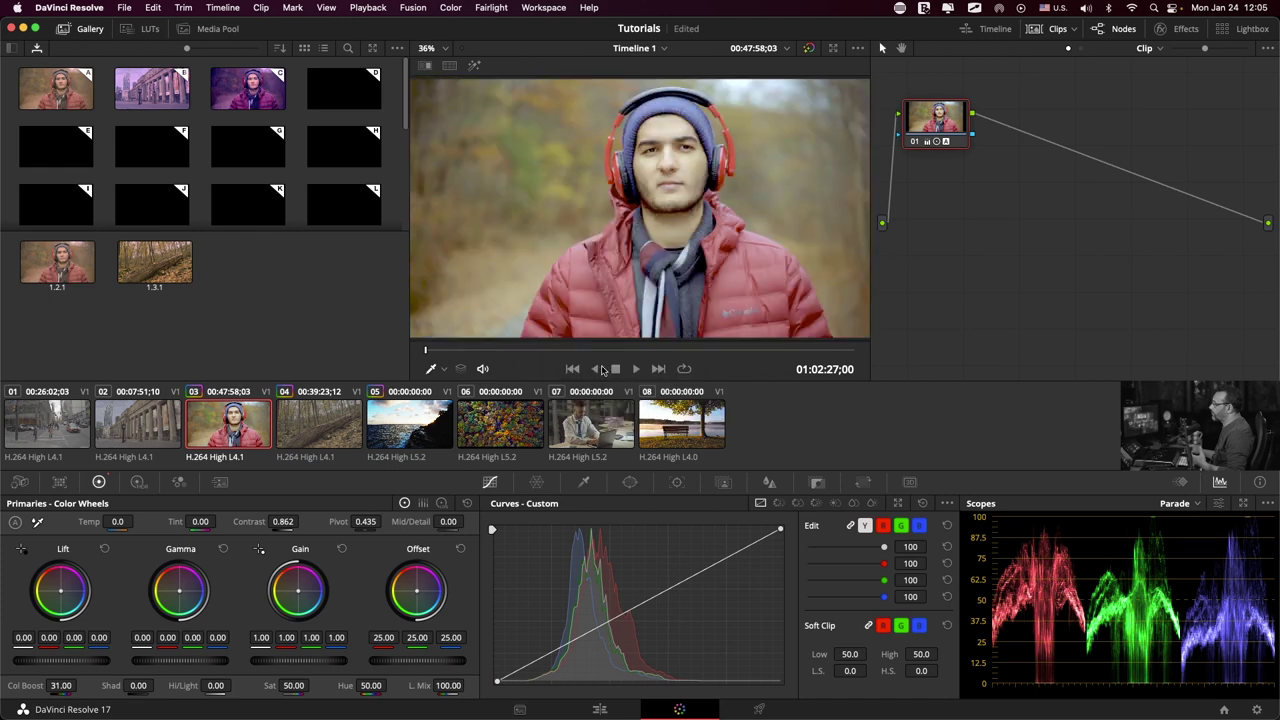
pyautogui.doubleClick(28, 685)
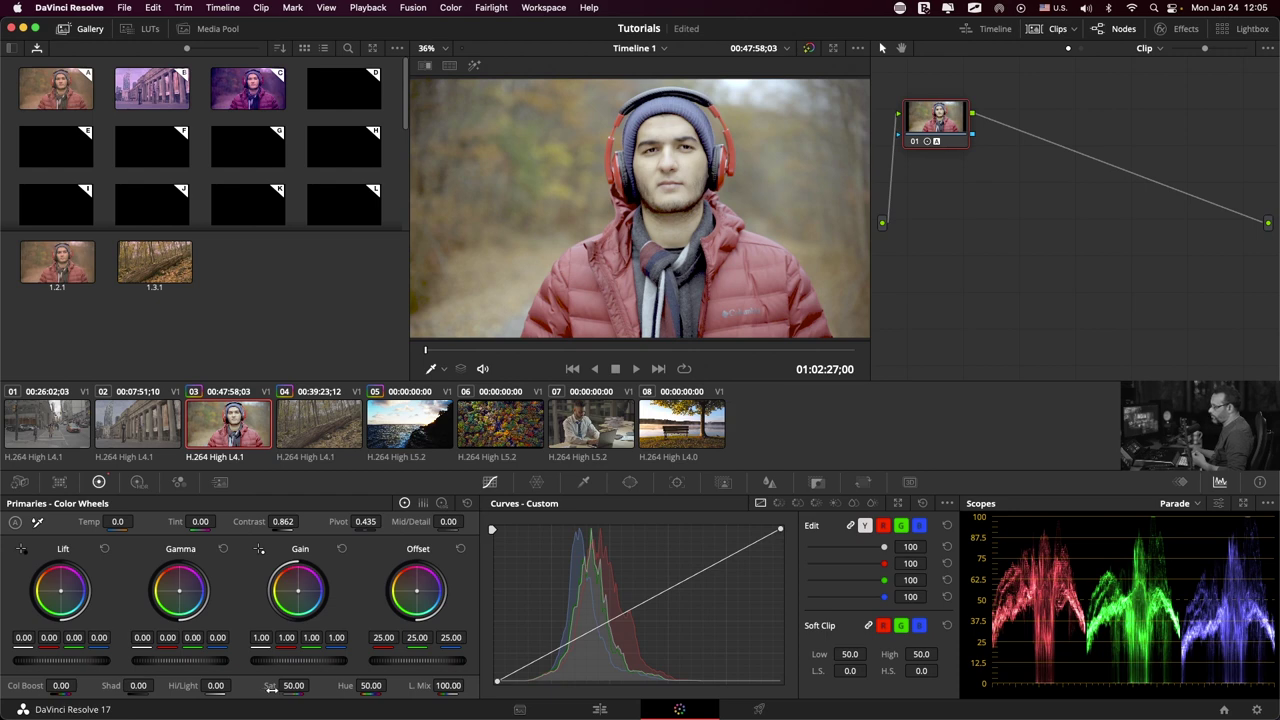
# Raise saturation twice, each time resetting Sat back to its default 50.00.
pyautogui.moveTo(293, 686); pyautogui.dragTo(314, 685)
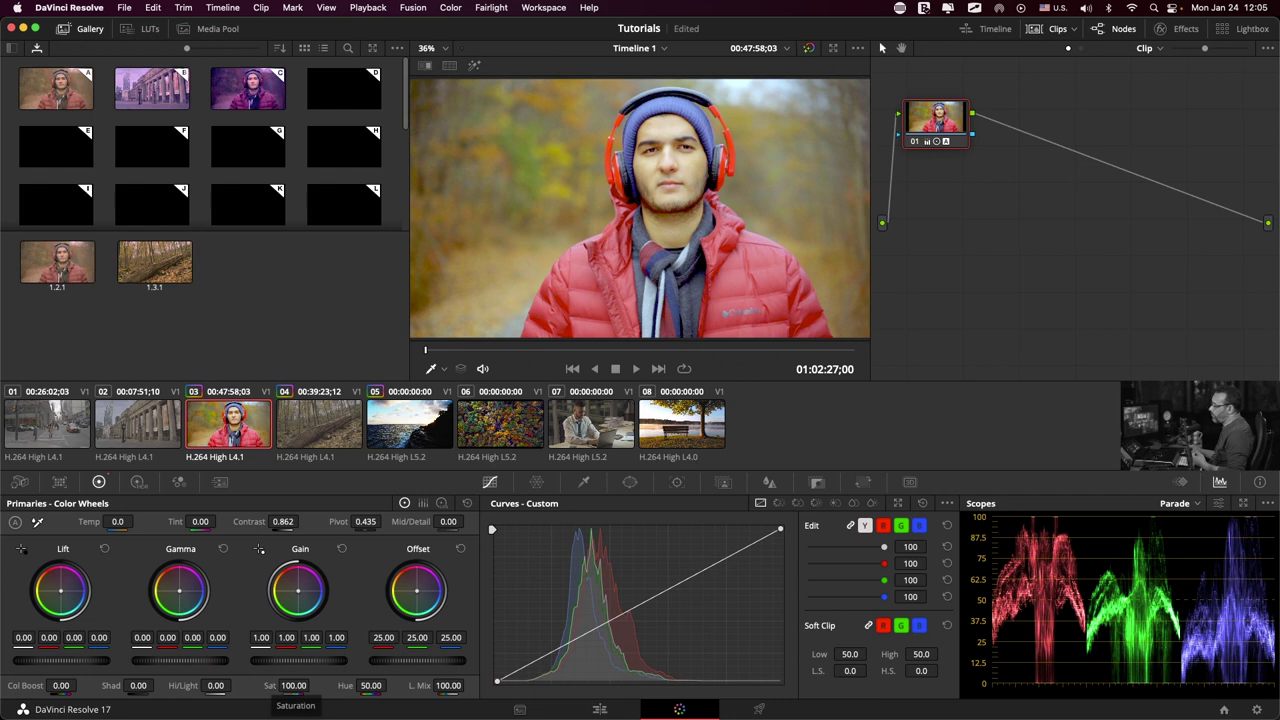
pyautogui.doubleClick(269, 686)
pyautogui.moveTo(293, 686); pyautogui.dragTo(312, 686)
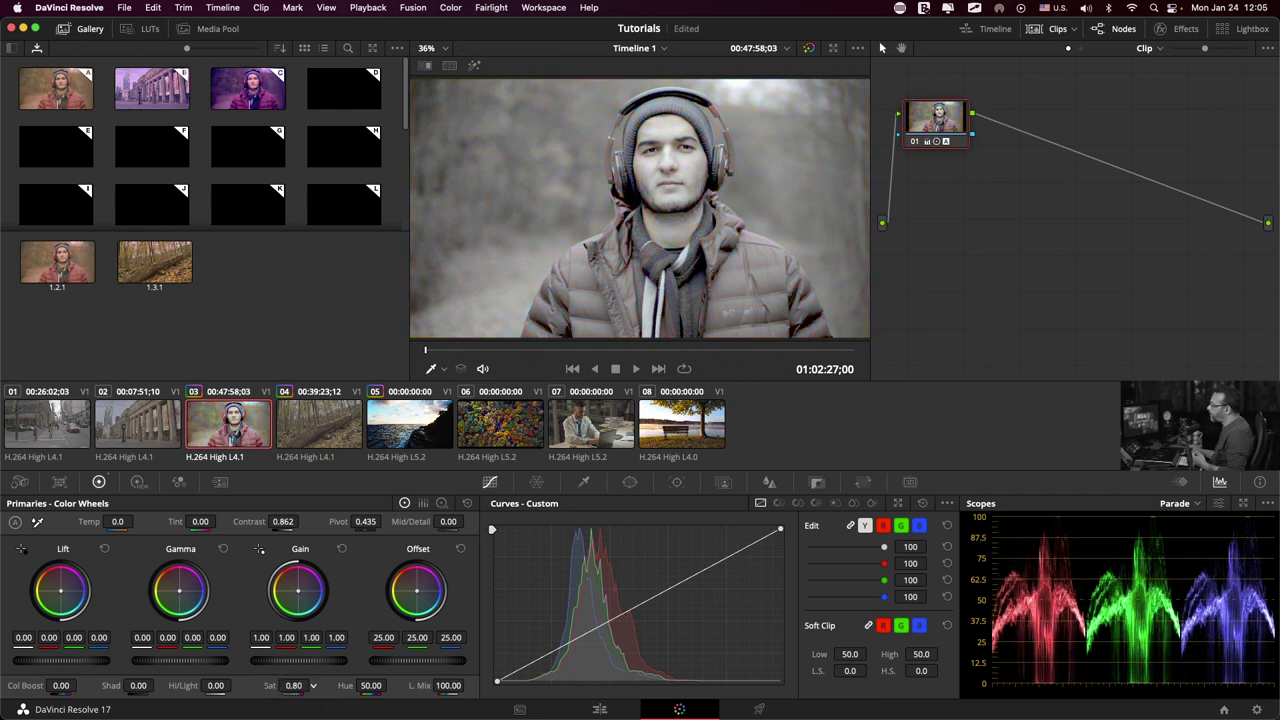
pyautogui.doubleClick(269, 686)
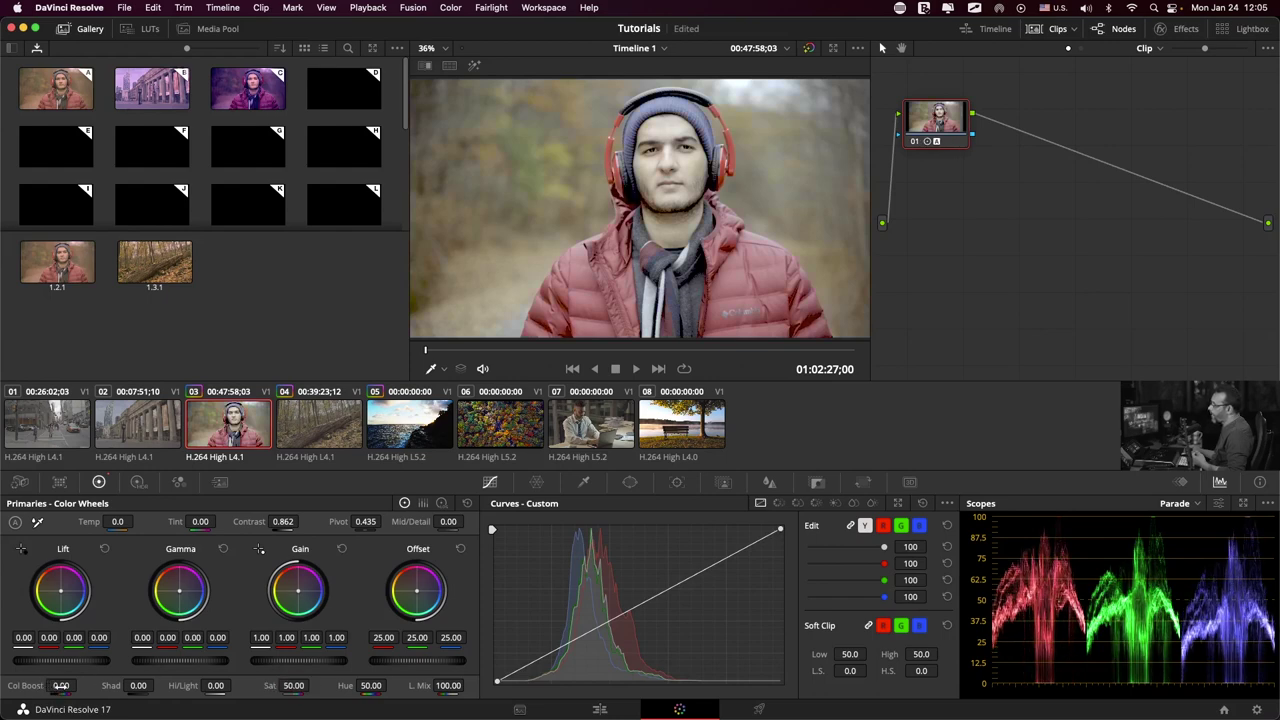
pyautogui.moveTo(62, 686); pyautogui.dragTo(80, 686)
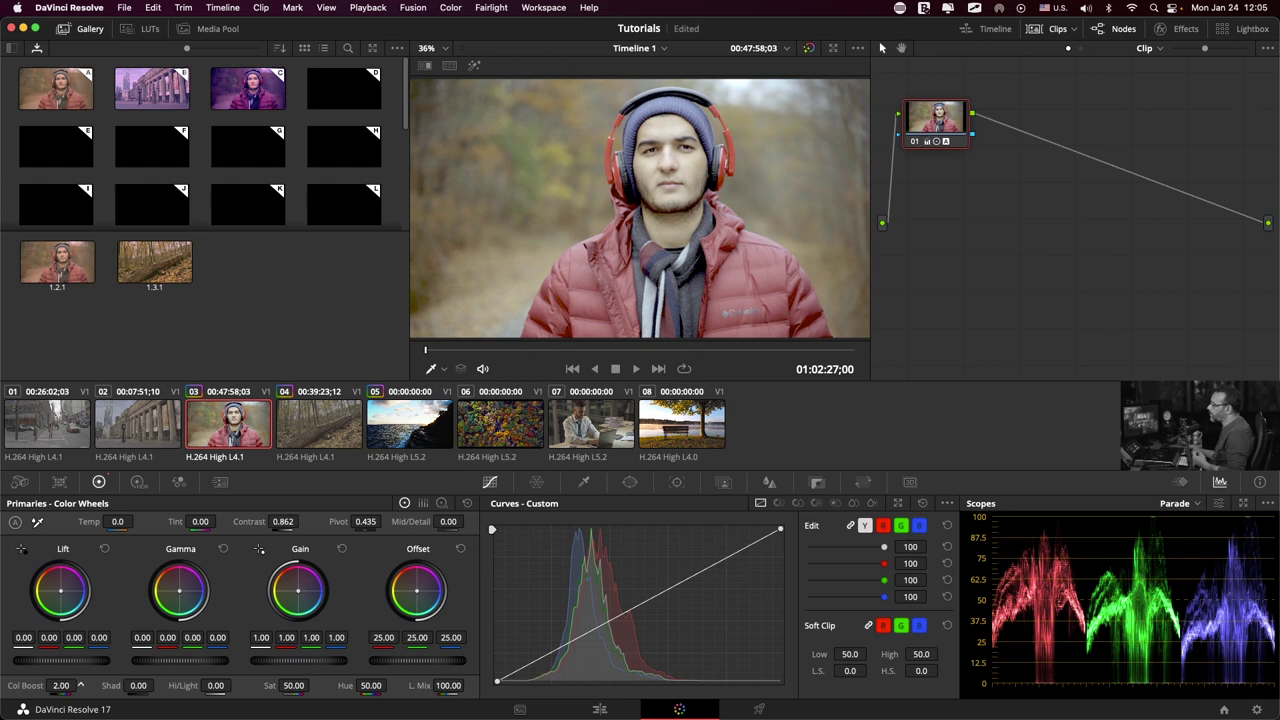
pyautogui.moveTo(80, 686); pyautogui.dragTo(80, 686)
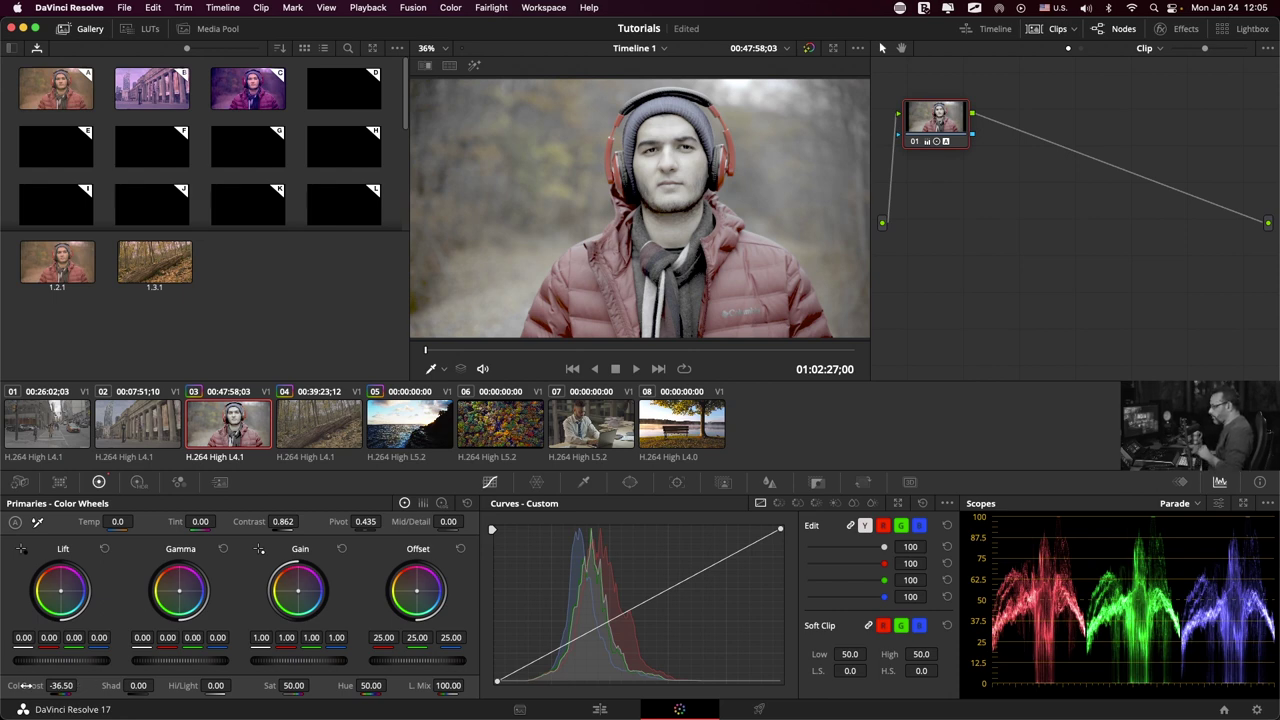
pyautogui.doubleClick(27, 686)
pyautogui.moveTo(293, 686); pyautogui.dragTo(313, 686)
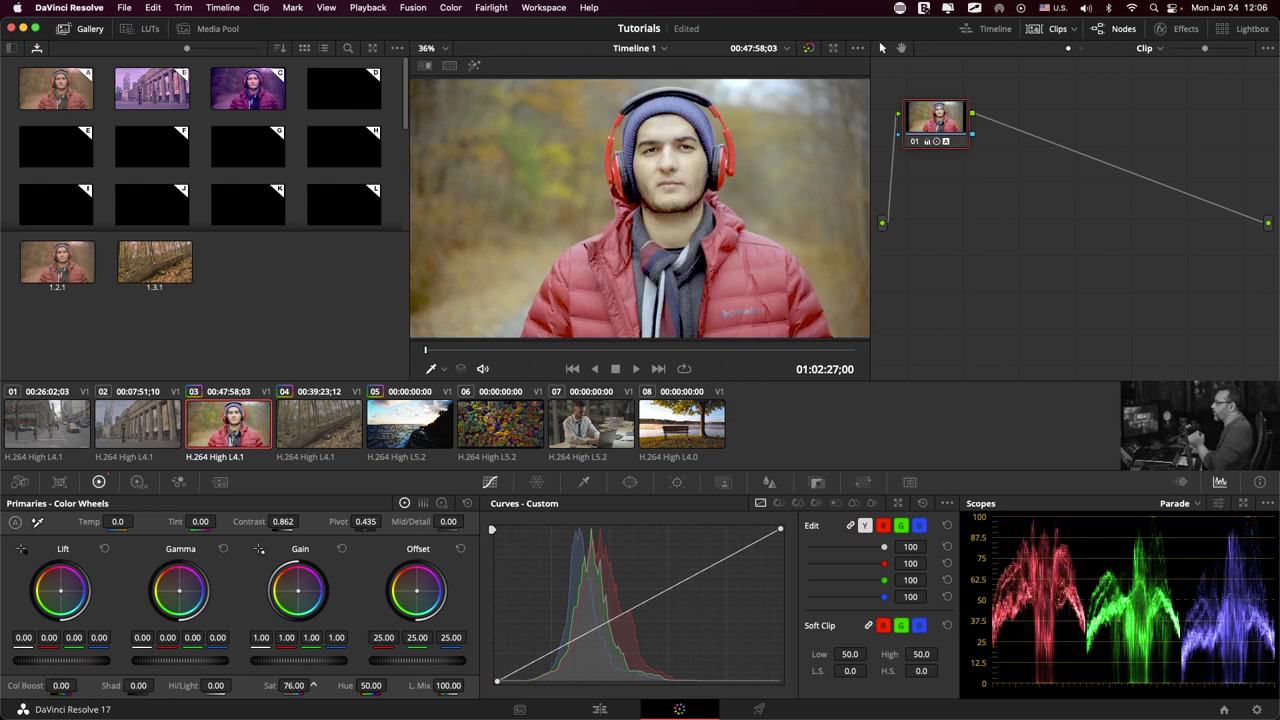
pyautogui.doubleClick(264, 686)
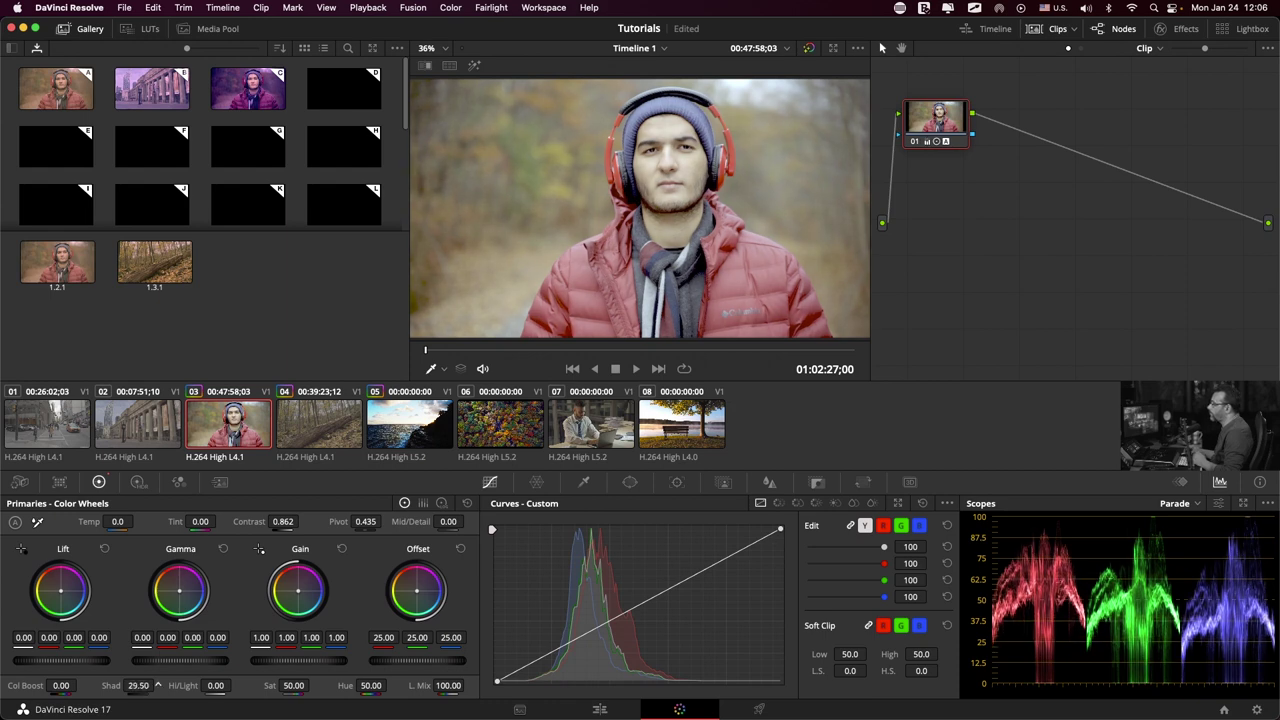
pyautogui.moveTo(111, 686)
pyautogui.mouseDown()
pyautogui.moveTo(90, 686)
pyautogui.moveTo(158, 686)
pyautogui.mouseUp()
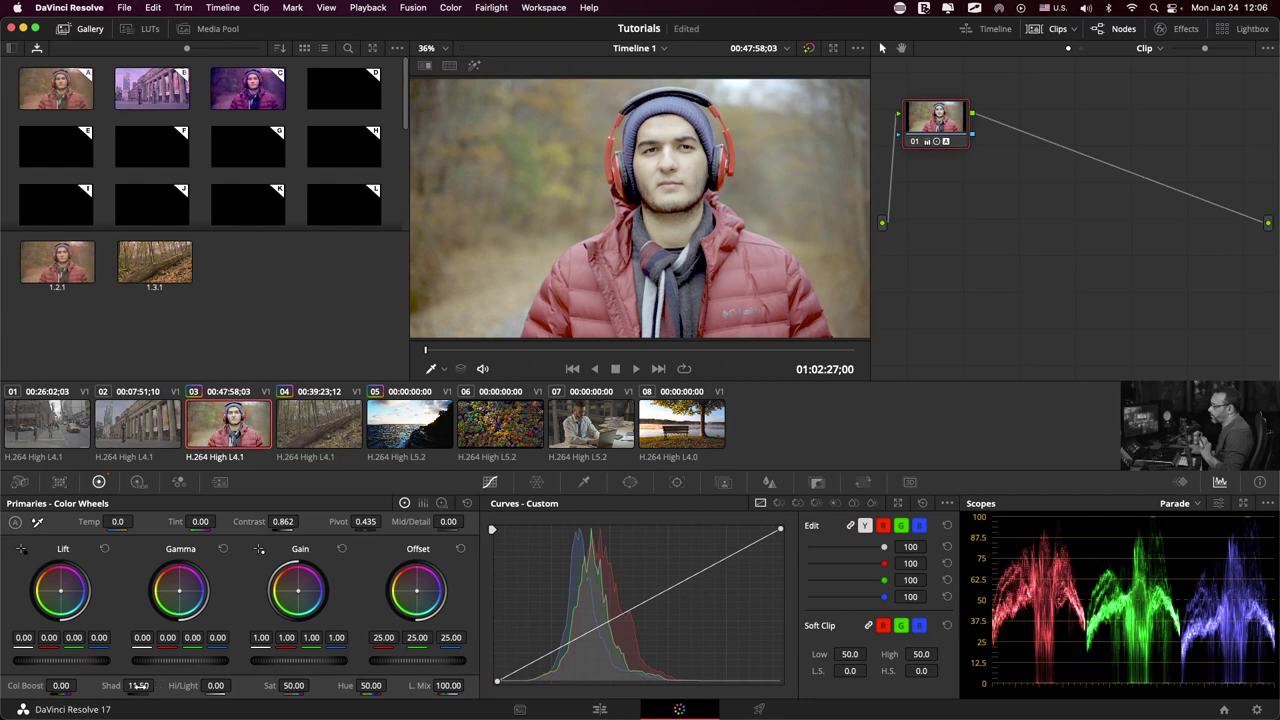
pyautogui.doubleClick(110, 685)
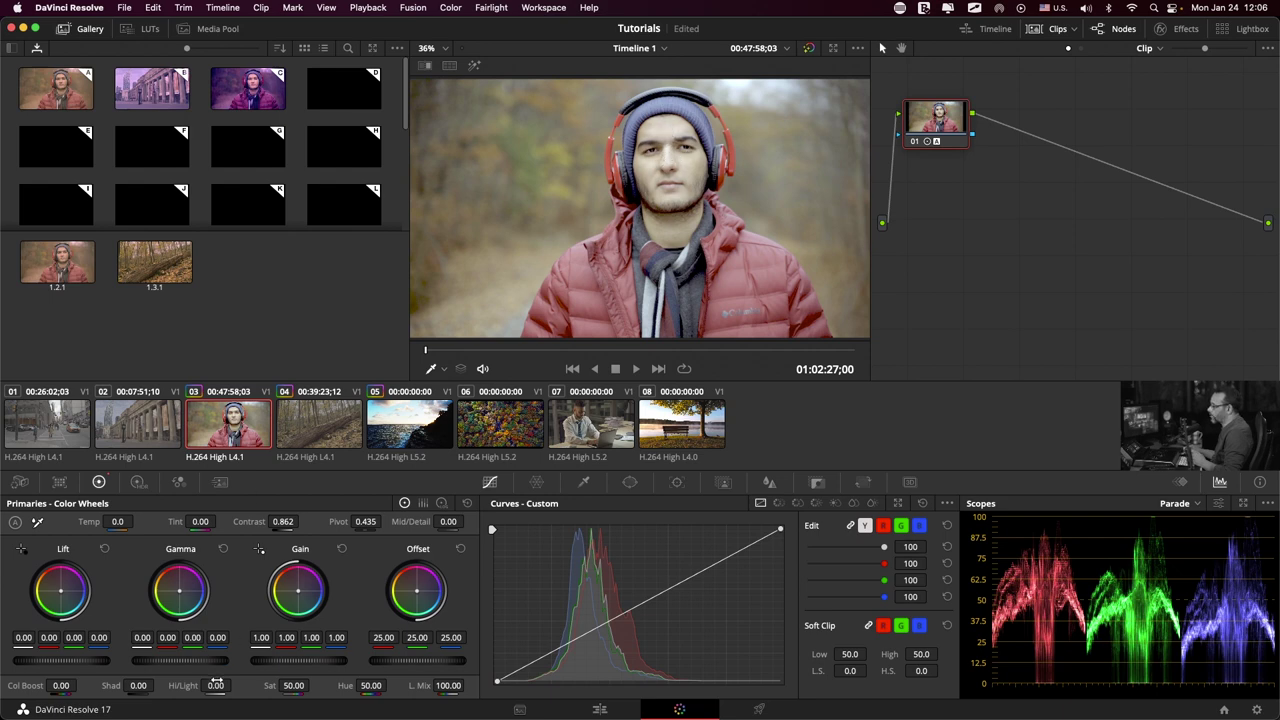
pyautogui.moveTo(215, 686); pyautogui.dragTo(120, 686)
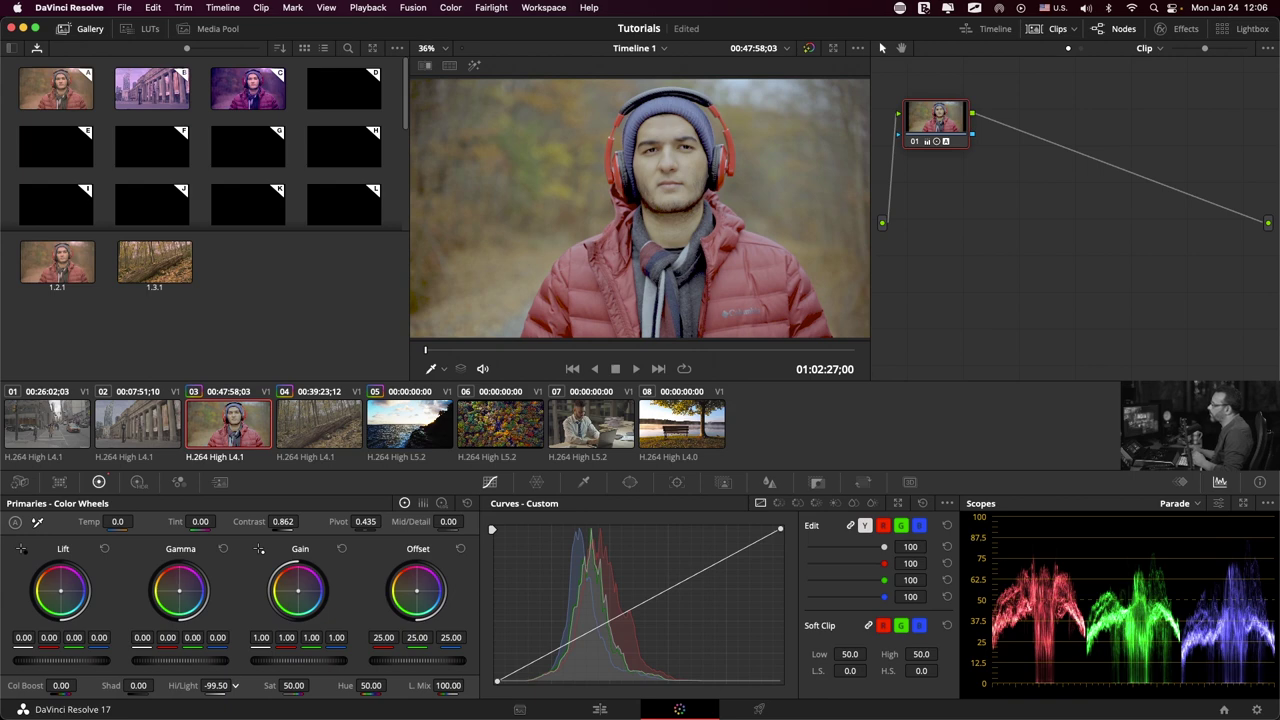
pyautogui.moveTo(215, 686); pyautogui.dragTo(234, 686)
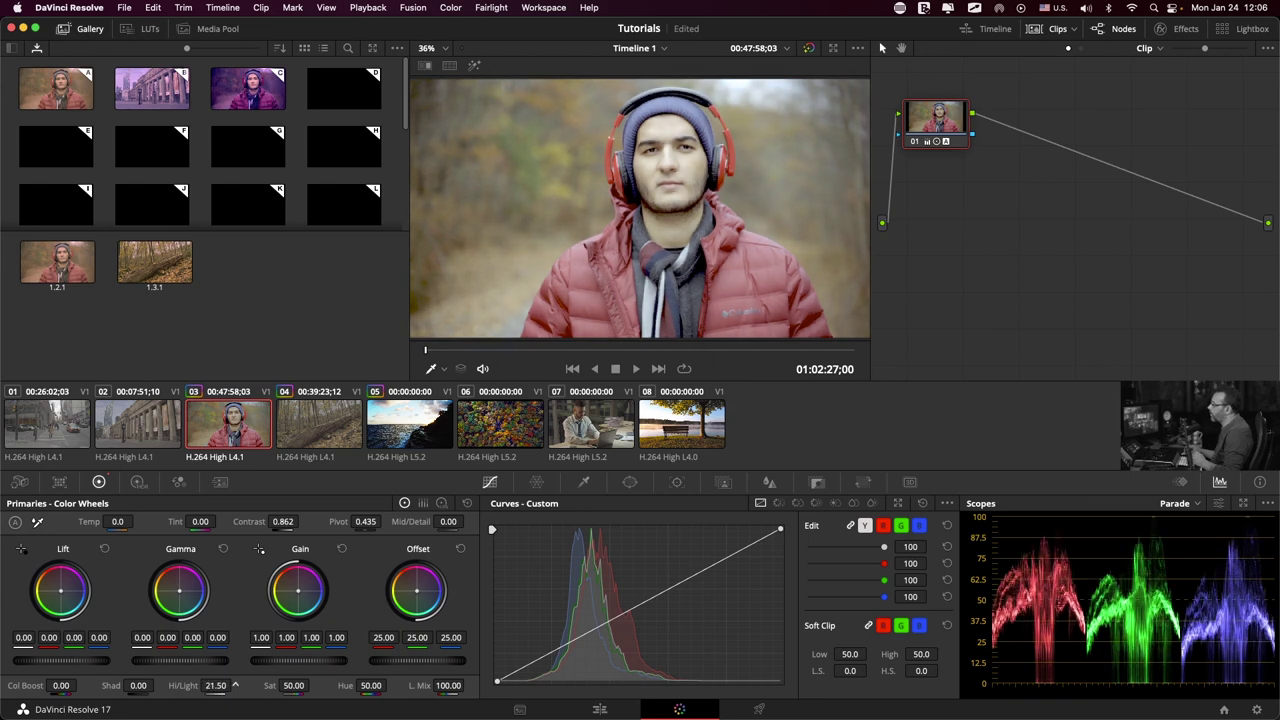
pyautogui.moveTo(234, 686); pyautogui.dragTo(218, 687)
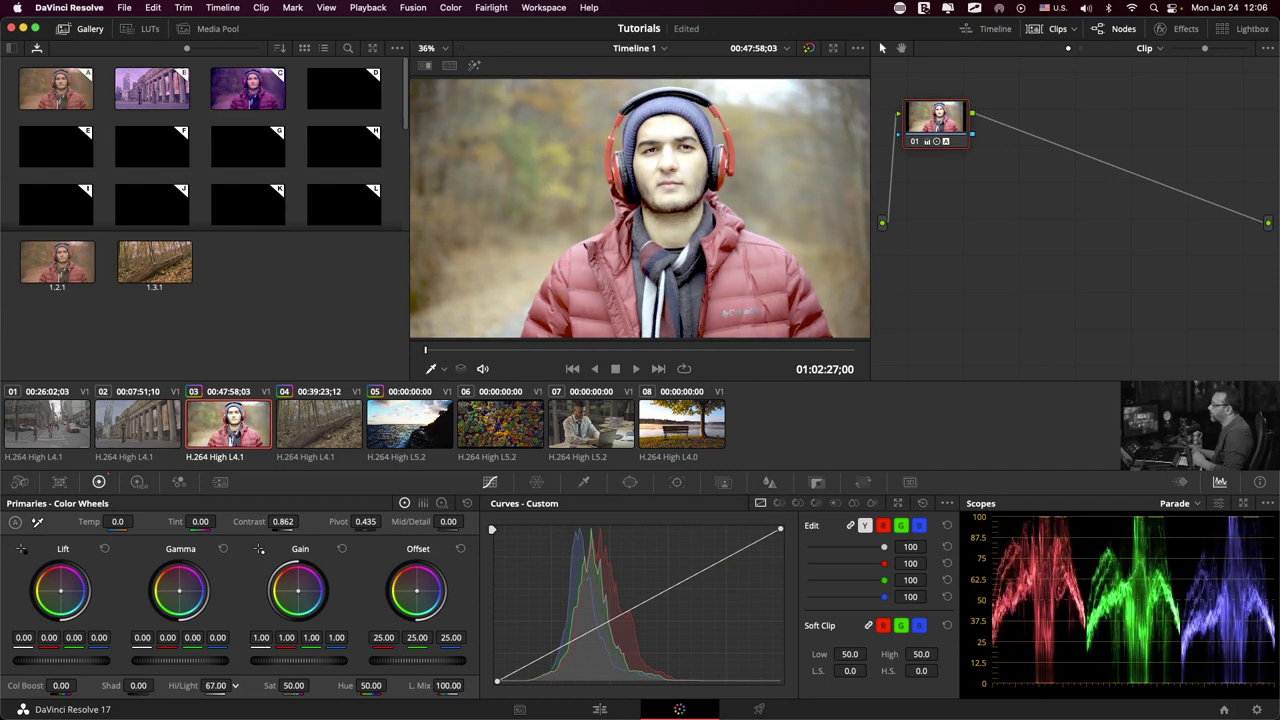
pyautogui.doubleClick(186, 687)
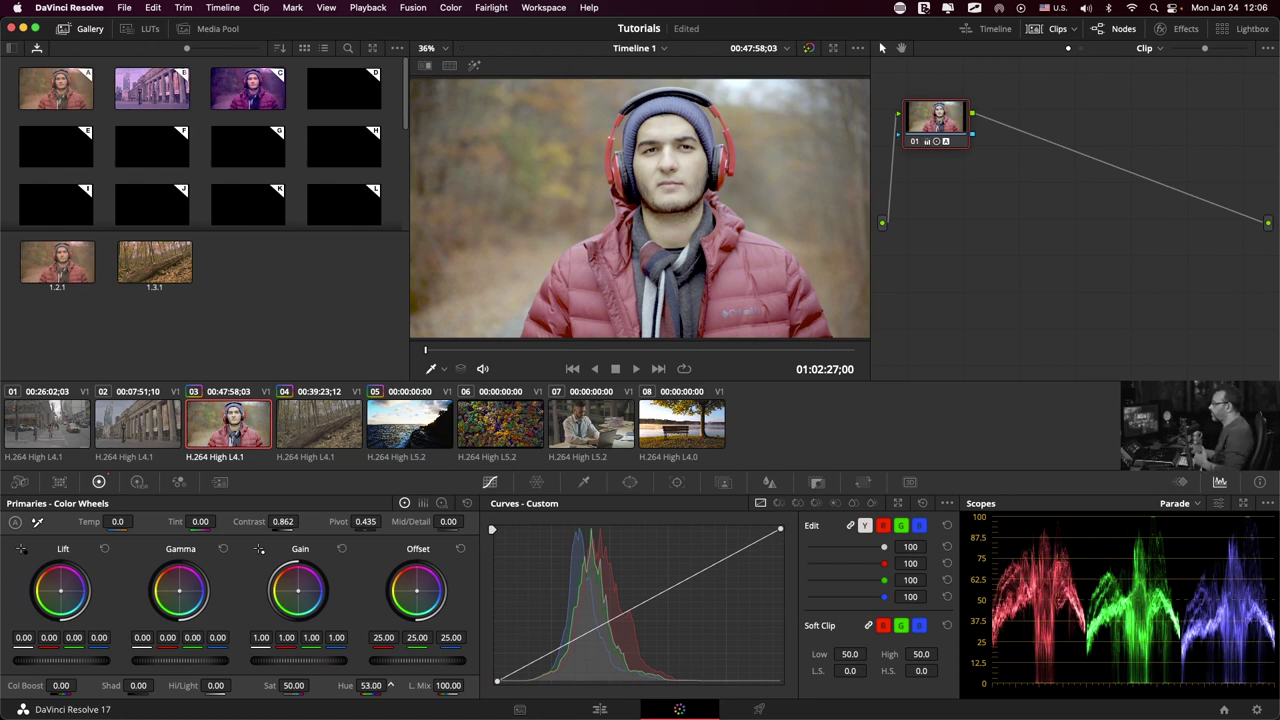
pyautogui.moveTo(370, 686); pyautogui.dragTo(390, 686)
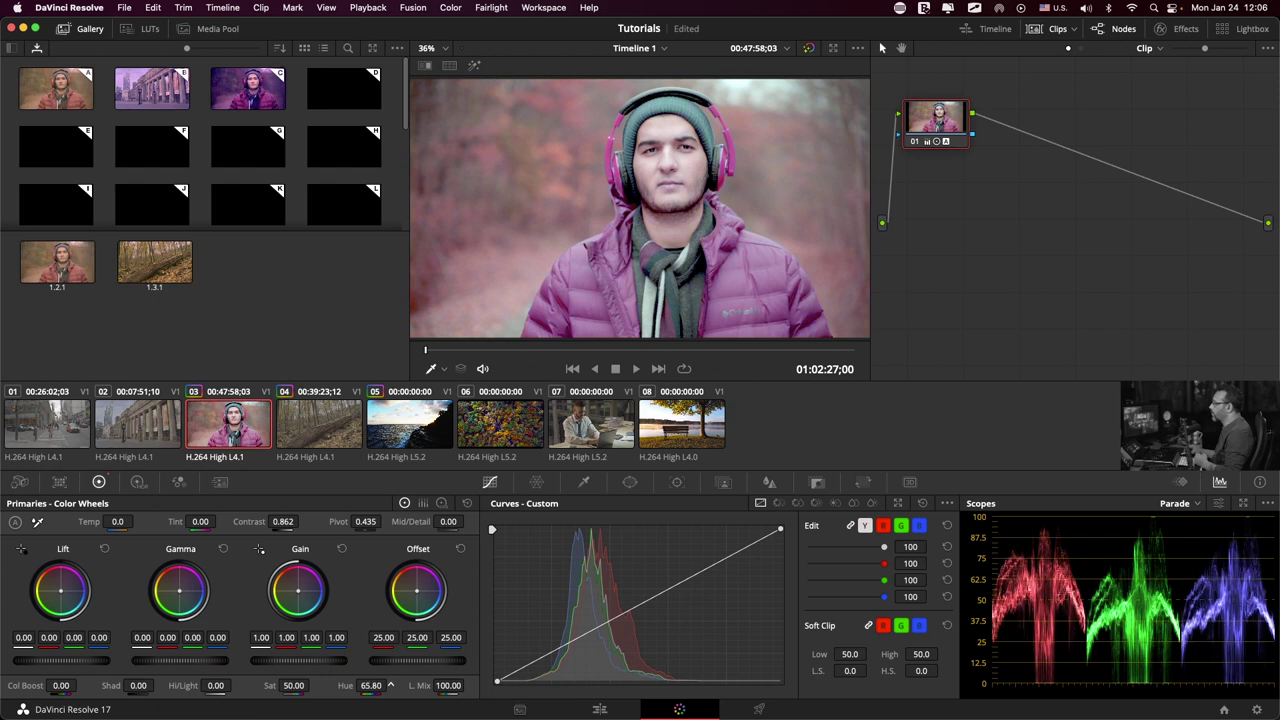
pyautogui.moveTo(390, 686); pyautogui.dragTo(390, 686)
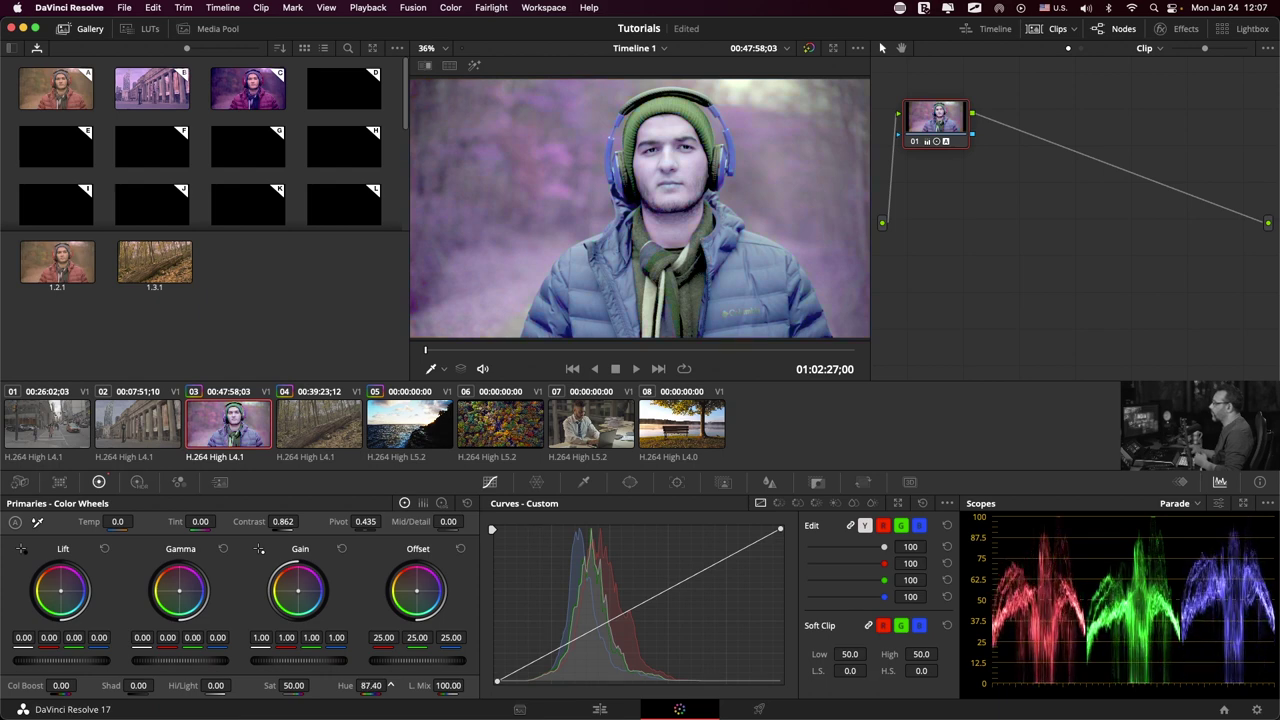
pyautogui.moveTo(390, 686); pyautogui.dragTo(390, 686)
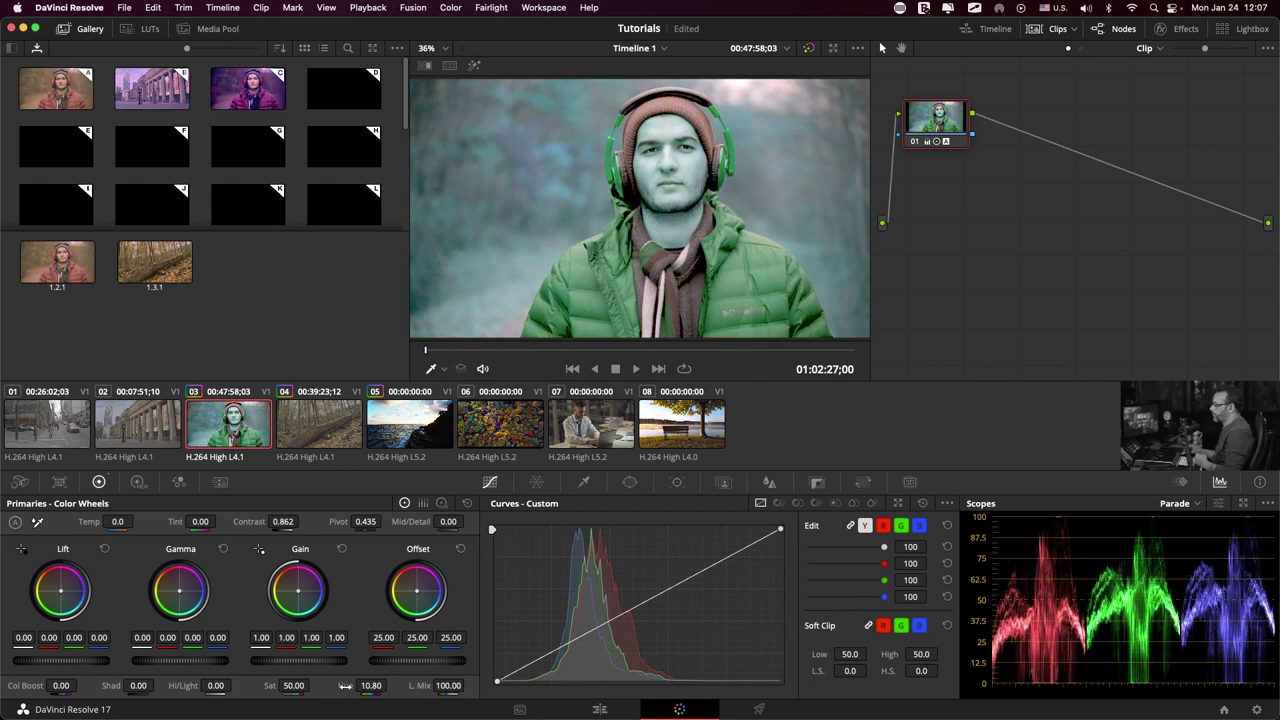
pyautogui.doubleClick(345, 686)
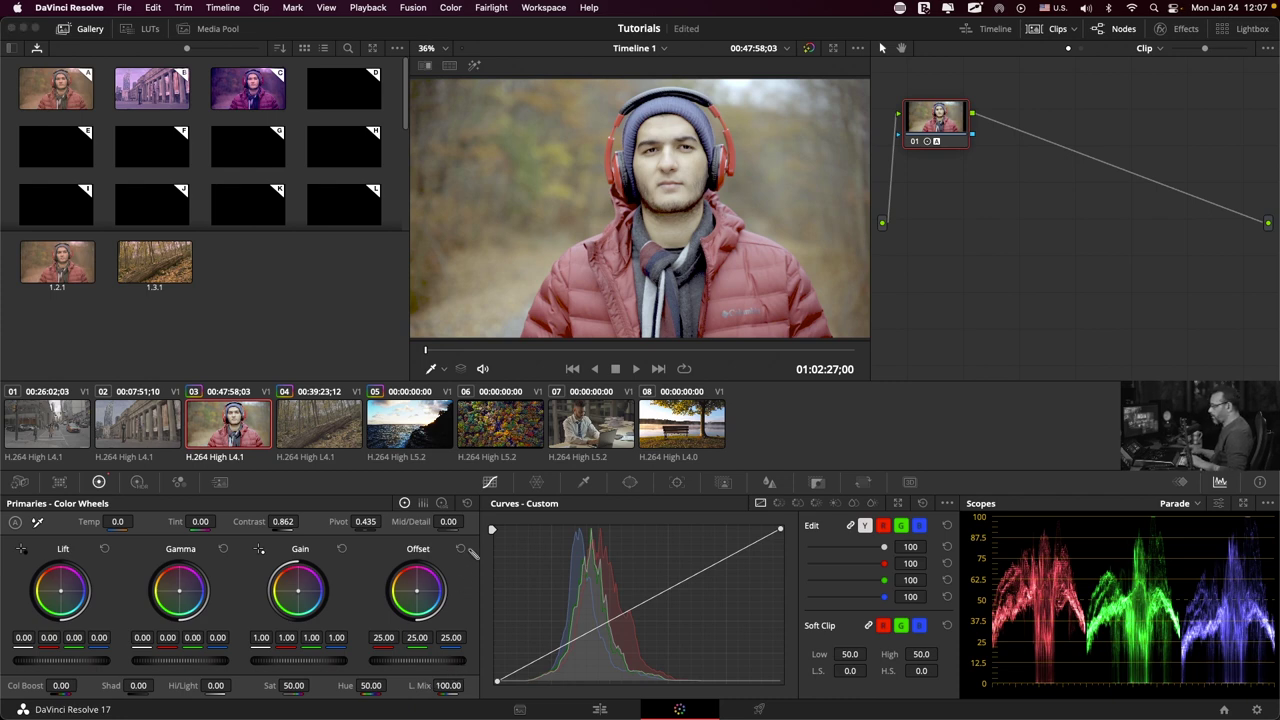
pyautogui.moveTo(474, 540); pyautogui.dragTo(122, 666)
pyautogui.moveTo(24, 541); pyautogui.dragTo(116, 626)
pyautogui.moveTo(147, 538); pyautogui.dragTo(230, 622)
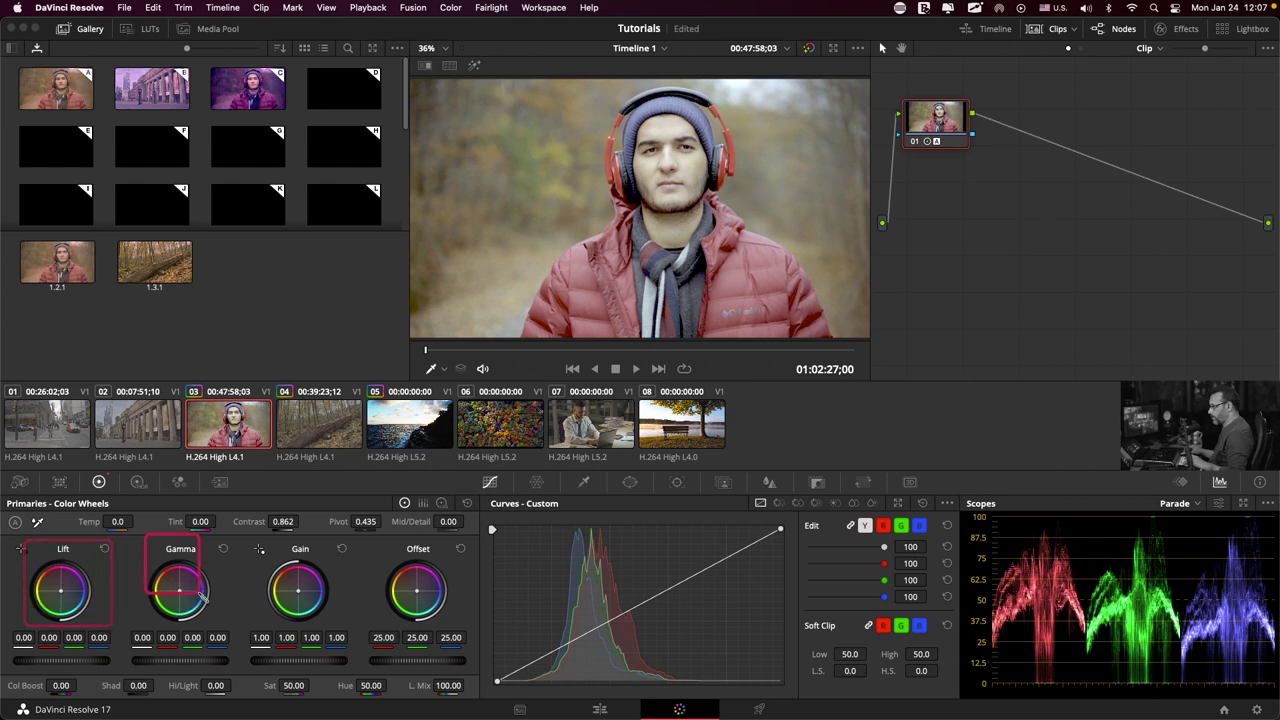
pyautogui.moveTo(260, 536); pyautogui.dragTo(342, 625)
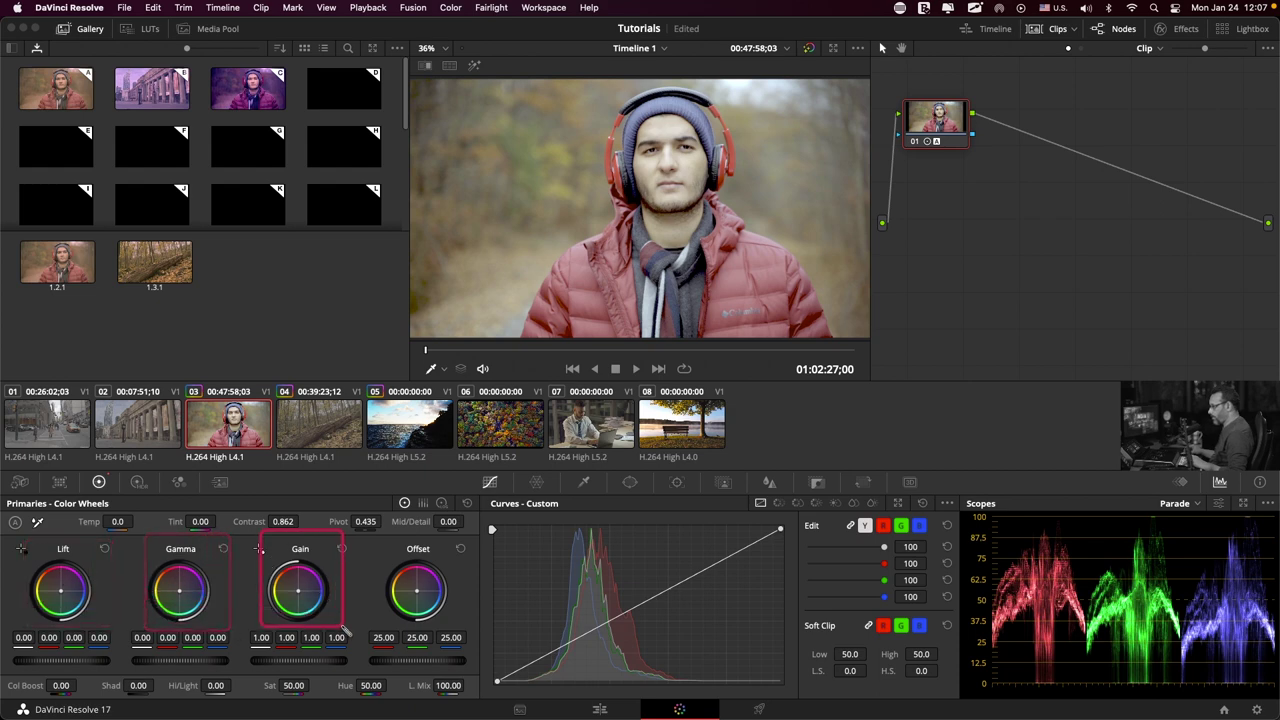
pyautogui.moveTo(390, 536); pyautogui.dragTo(478, 616)
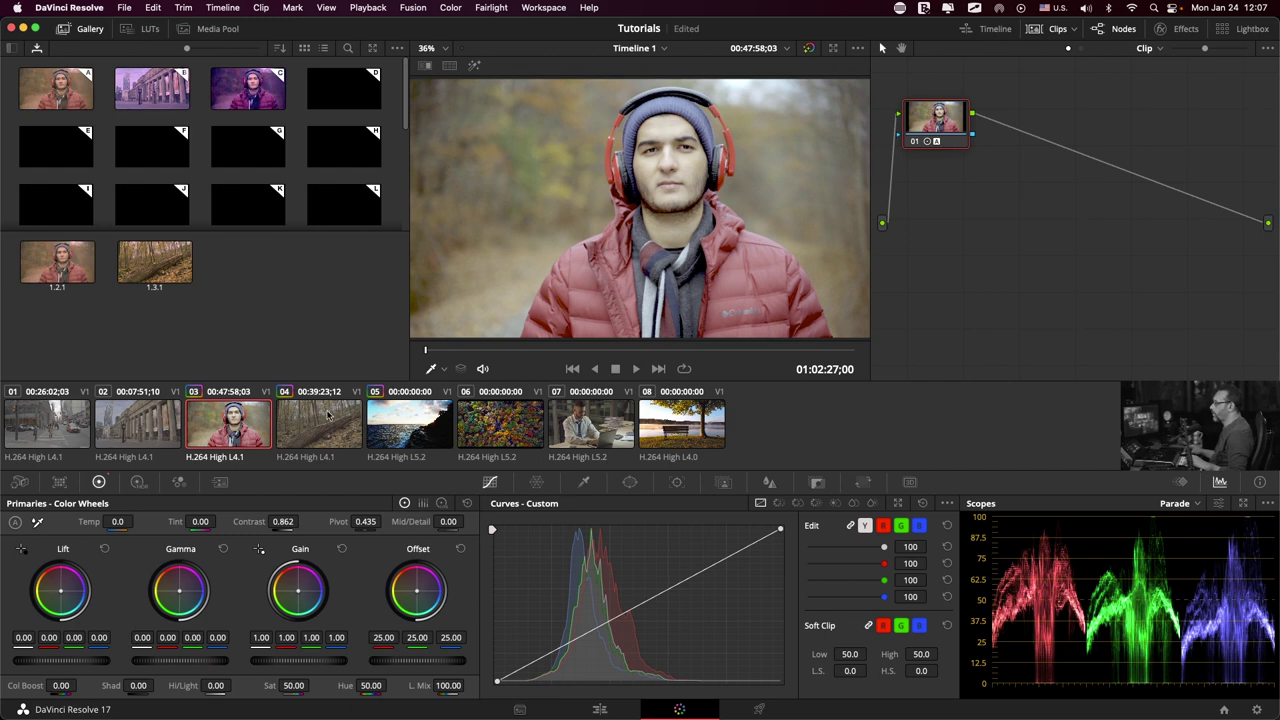
pyautogui.click(407, 450)
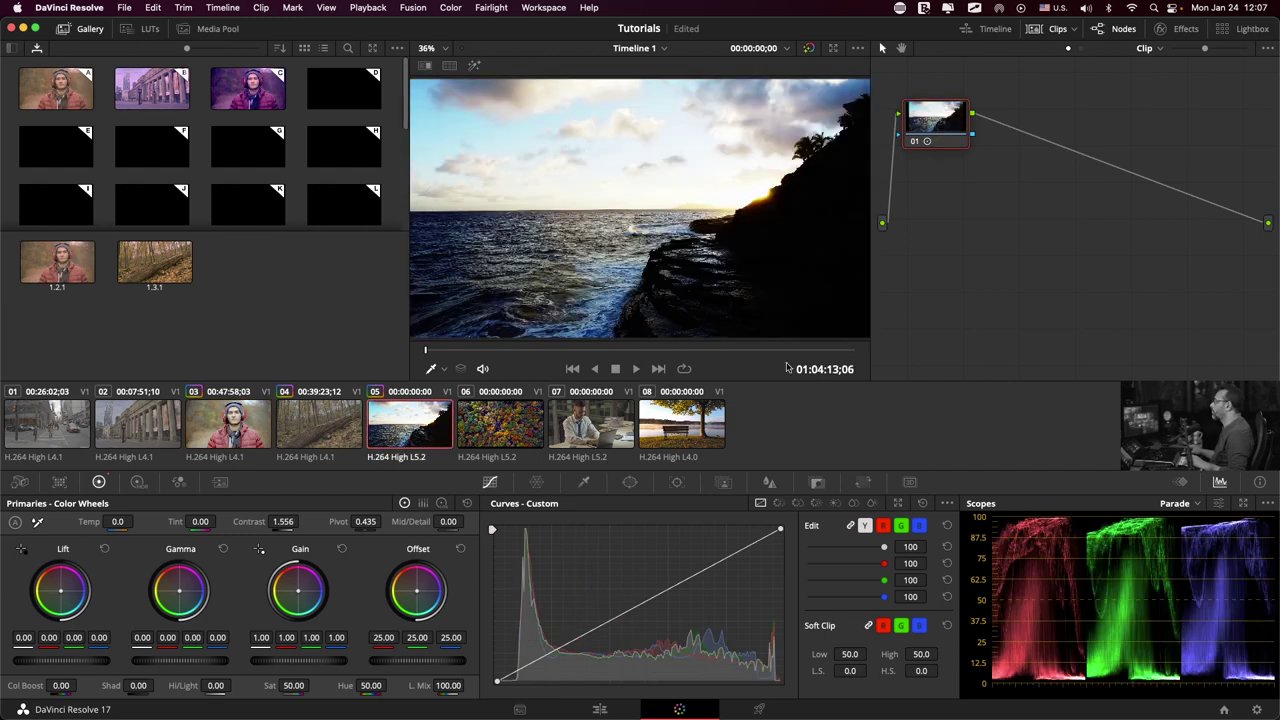
# Reset the node grade on clip 05 so the seascape shows neutral primaries with contrast 1.000.
pyautogui.rightClick(945, 117)
pyautogui.click(980, 121)
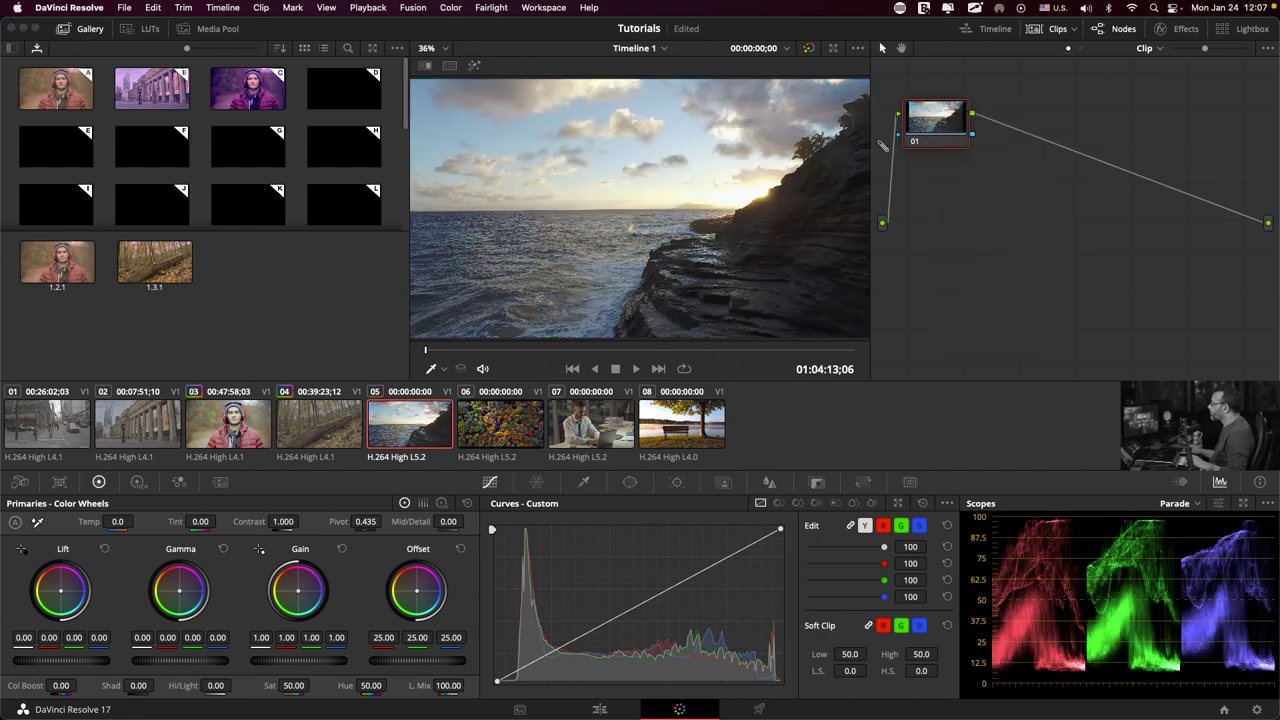
pyautogui.moveTo(871, 104)
pyautogui.mouseDown()
pyautogui.moveTo(773, 261)
pyautogui.moveTo(650, 346)
pyautogui.mouseUp()
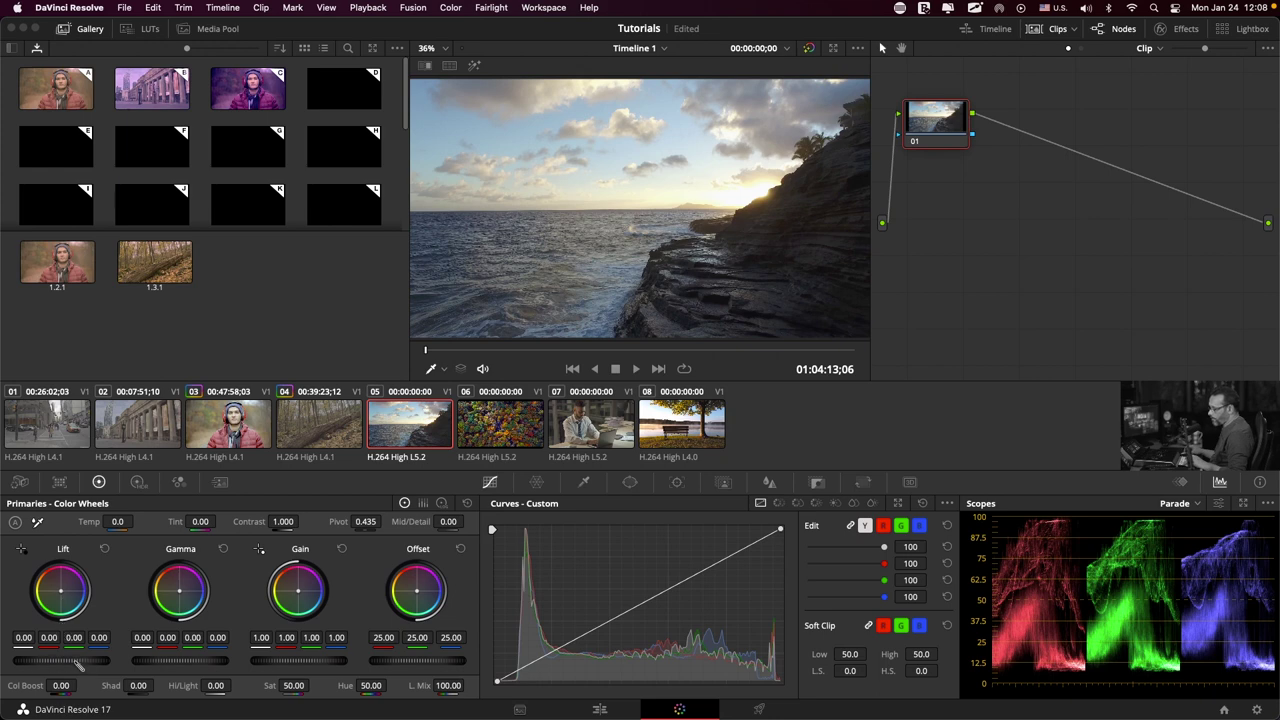
# Test darker and brighter shadows with the Lift master wheel, then settle overall Lift at 0.08.
pyautogui.moveTo(61, 660)
pyautogui.mouseDown()
pyautogui.moveTo(45, 660)
pyautogui.moveTo(69, 660)
pyautogui.moveTo(57, 660)
pyautogui.mouseUp()
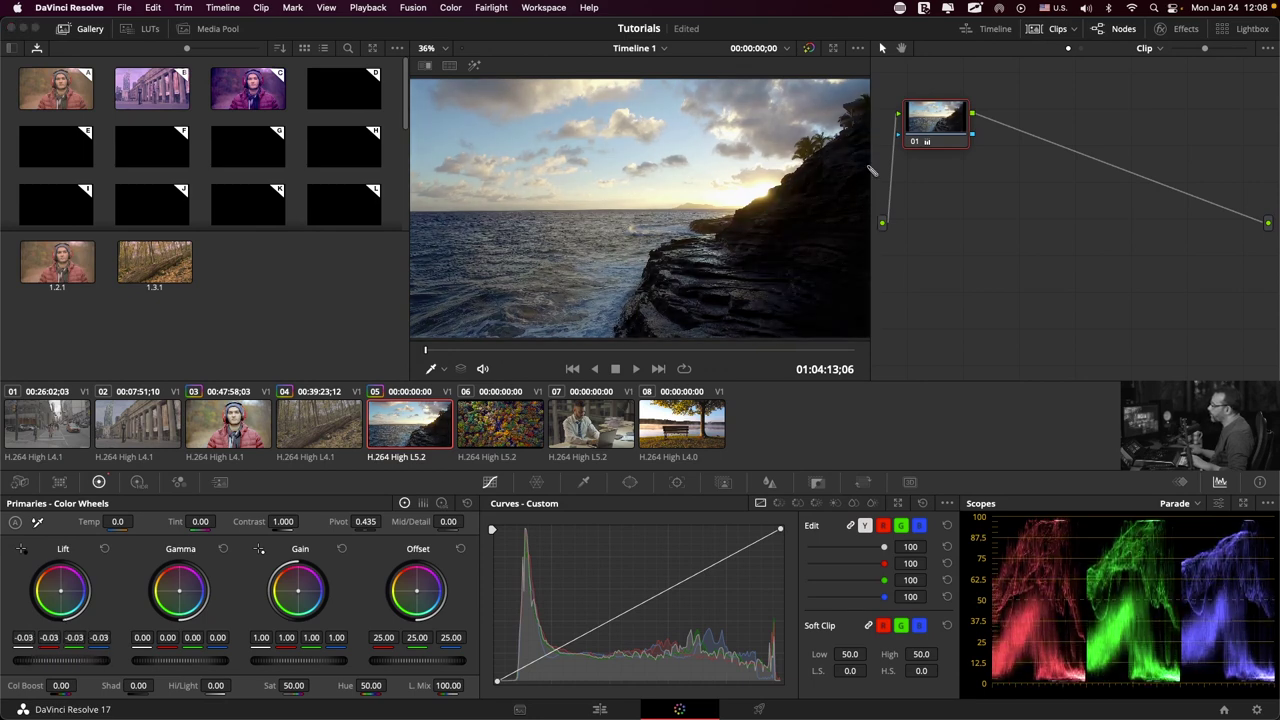
pyautogui.moveTo(884, 142); pyautogui.dragTo(700, 343)
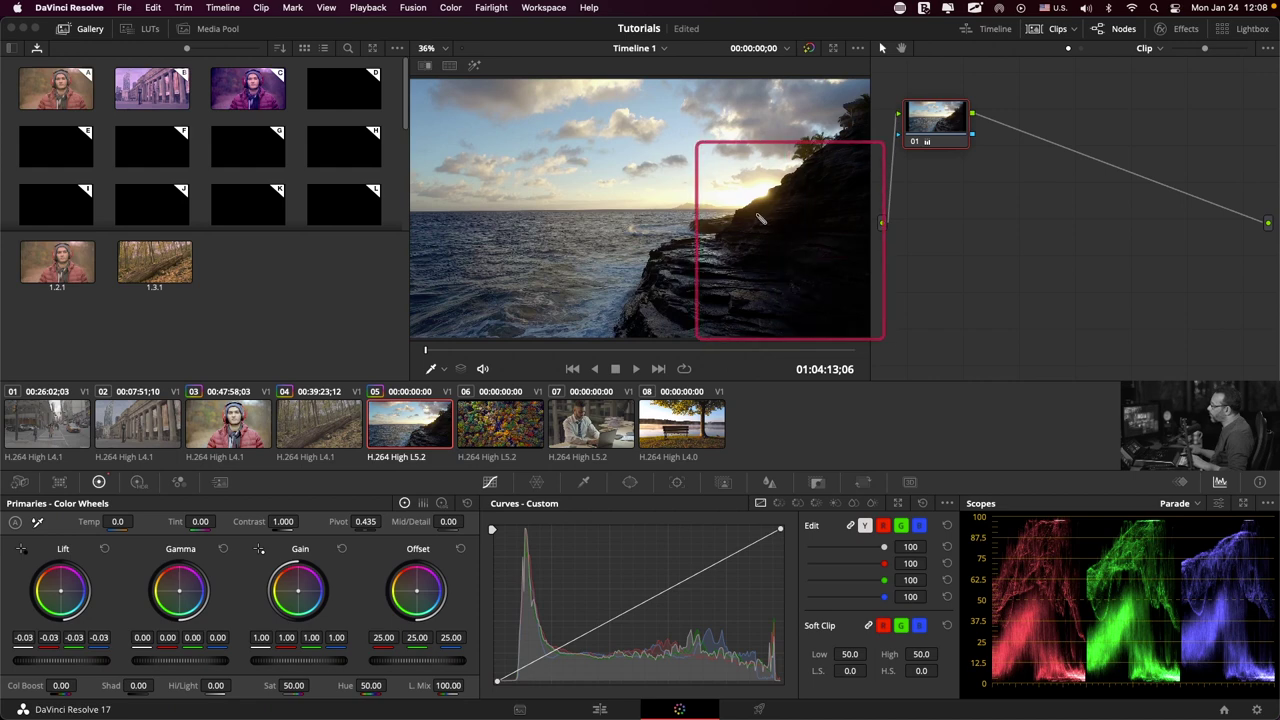
pyautogui.moveTo(763, 210); pyautogui.dragTo(520, 143)
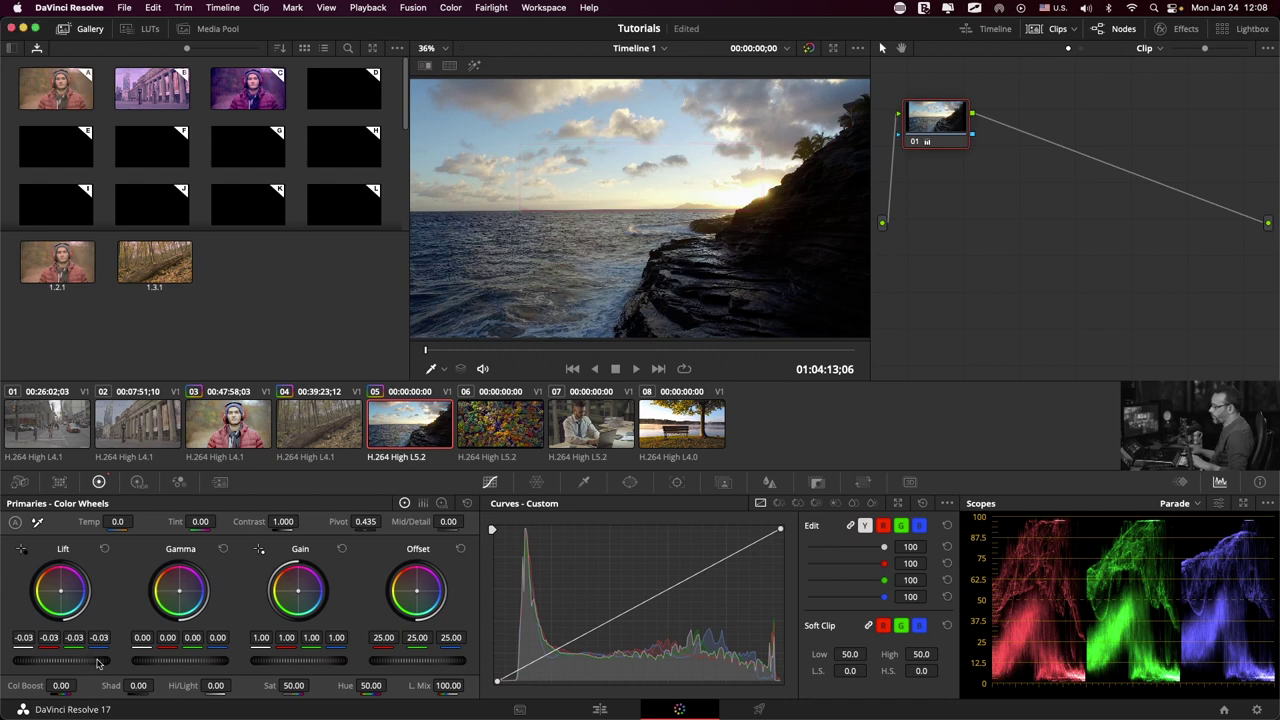
pyautogui.moveTo(61, 660); pyautogui.dragTo(40, 660)
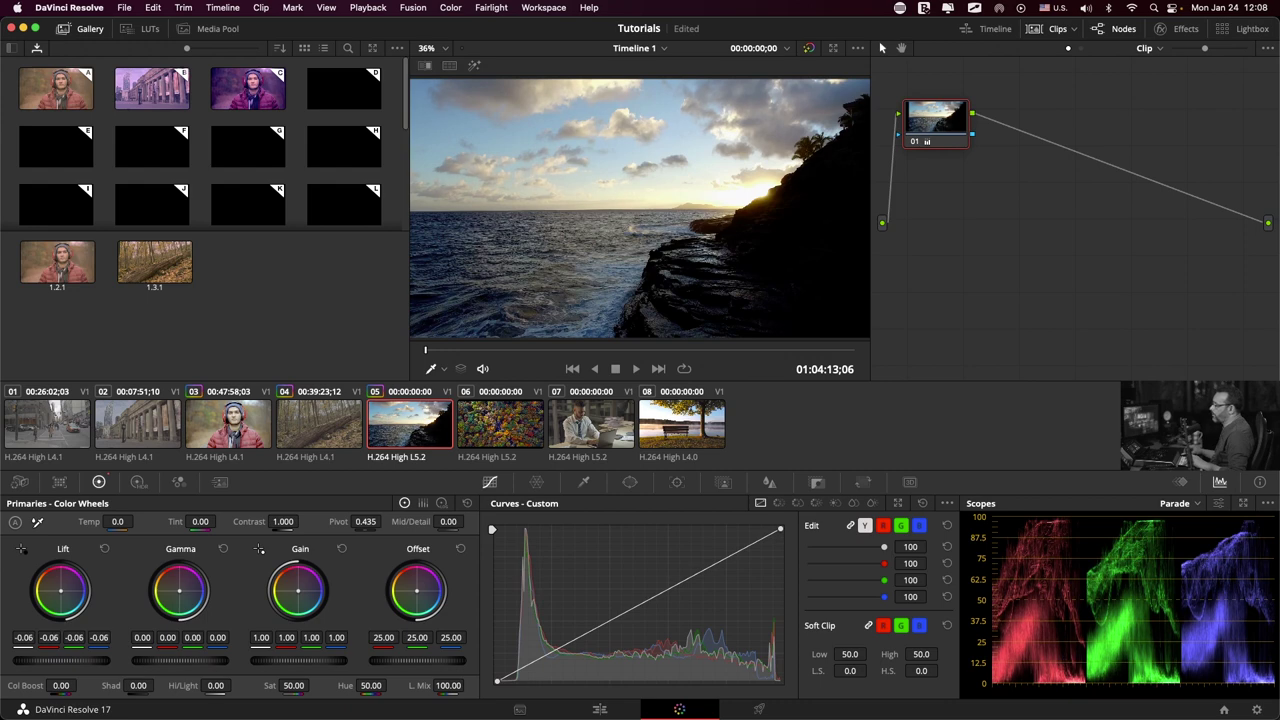
pyautogui.press('super+z')
pyautogui.moveTo(40, 660)
pyautogui.mouseDown()
pyautogui.moveTo(135, 660)
pyautogui.moveTo(25, 663)
pyautogui.mouseUp()
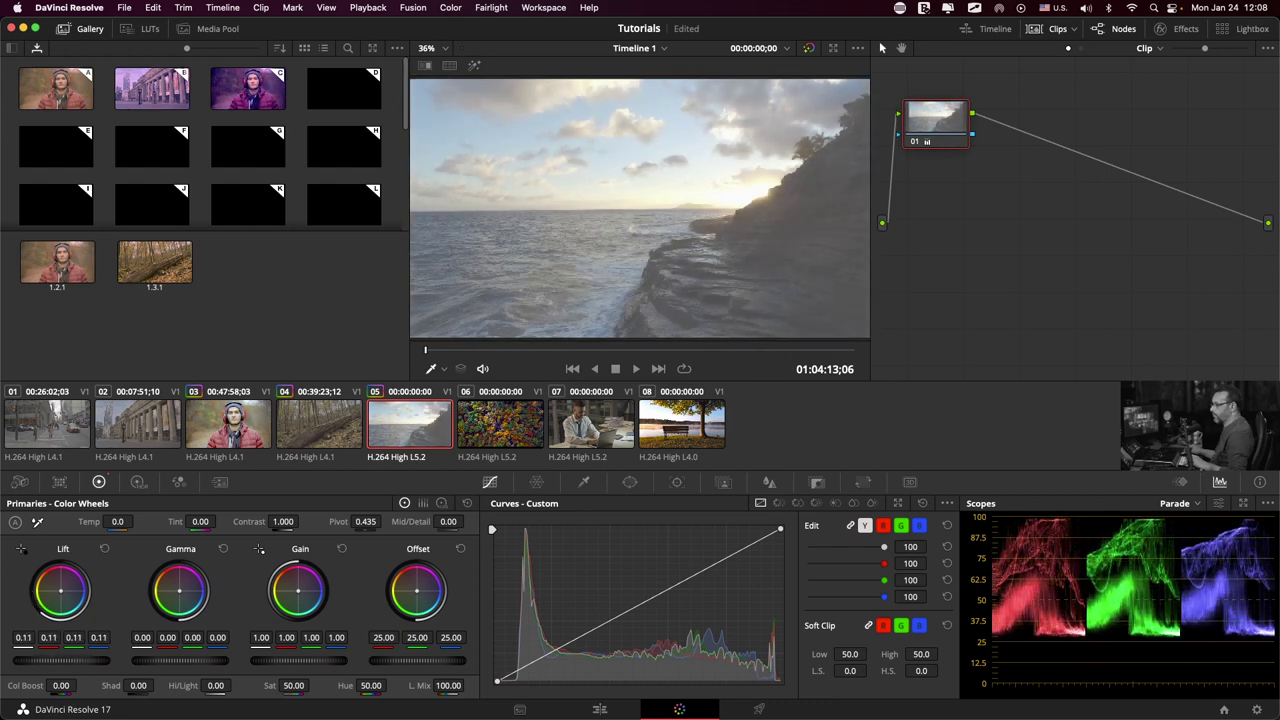
pyautogui.click(105, 550)
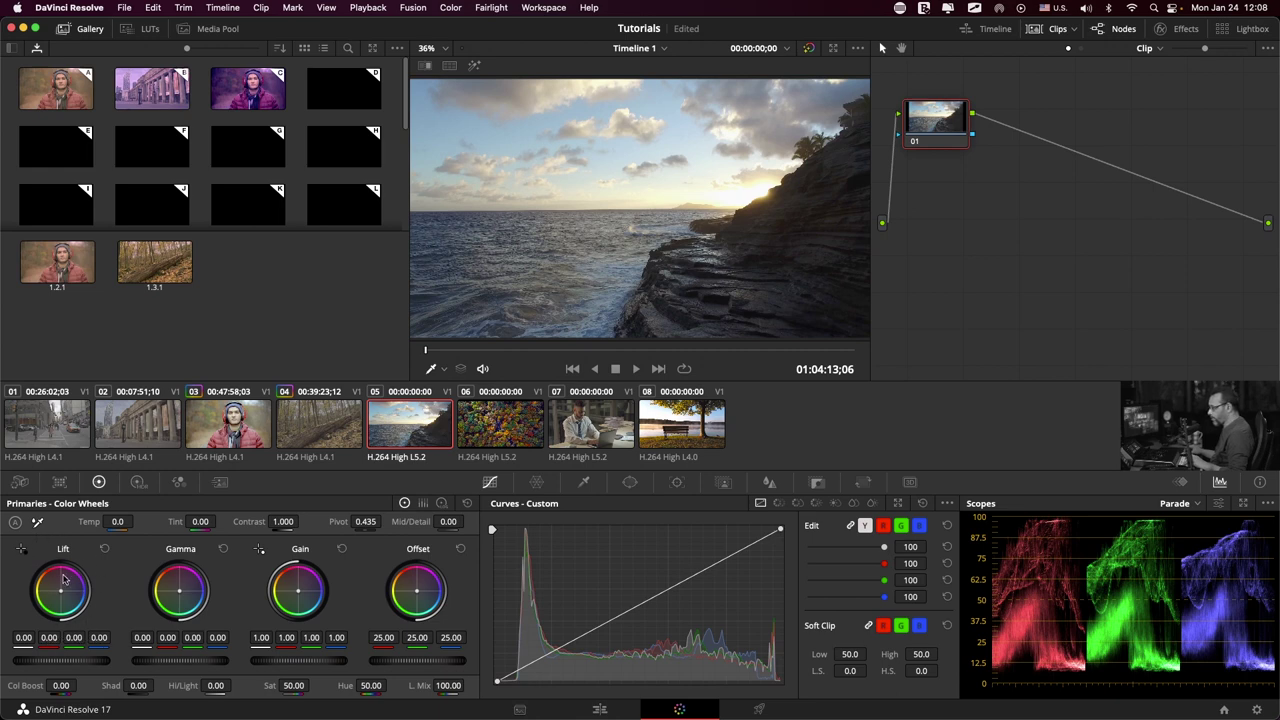
pyautogui.moveTo(23, 637)
pyautogui.mouseDown()
pyautogui.moveTo(60, 637)
pyautogui.moveTo(23, 637)
pyautogui.mouseUp()
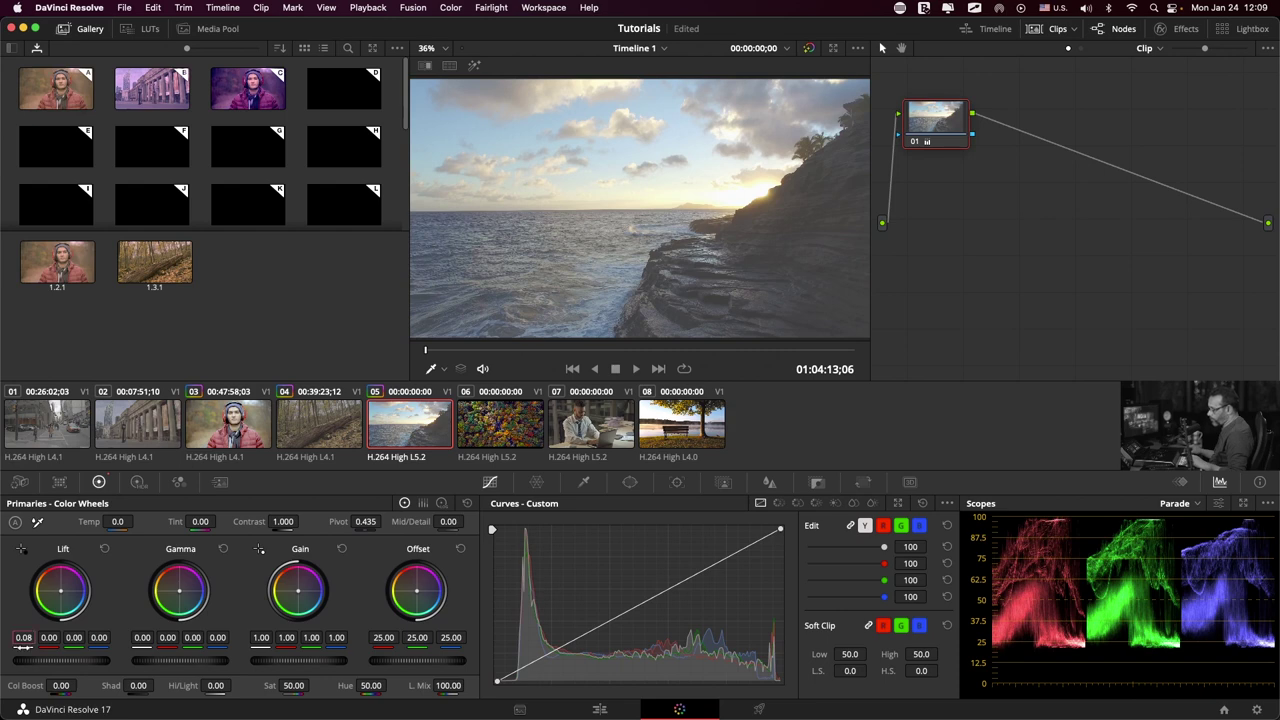
# Reset master Lift to zero, then try a red shadow tint twice and clear it.
pyautogui.doubleClick(22, 647)
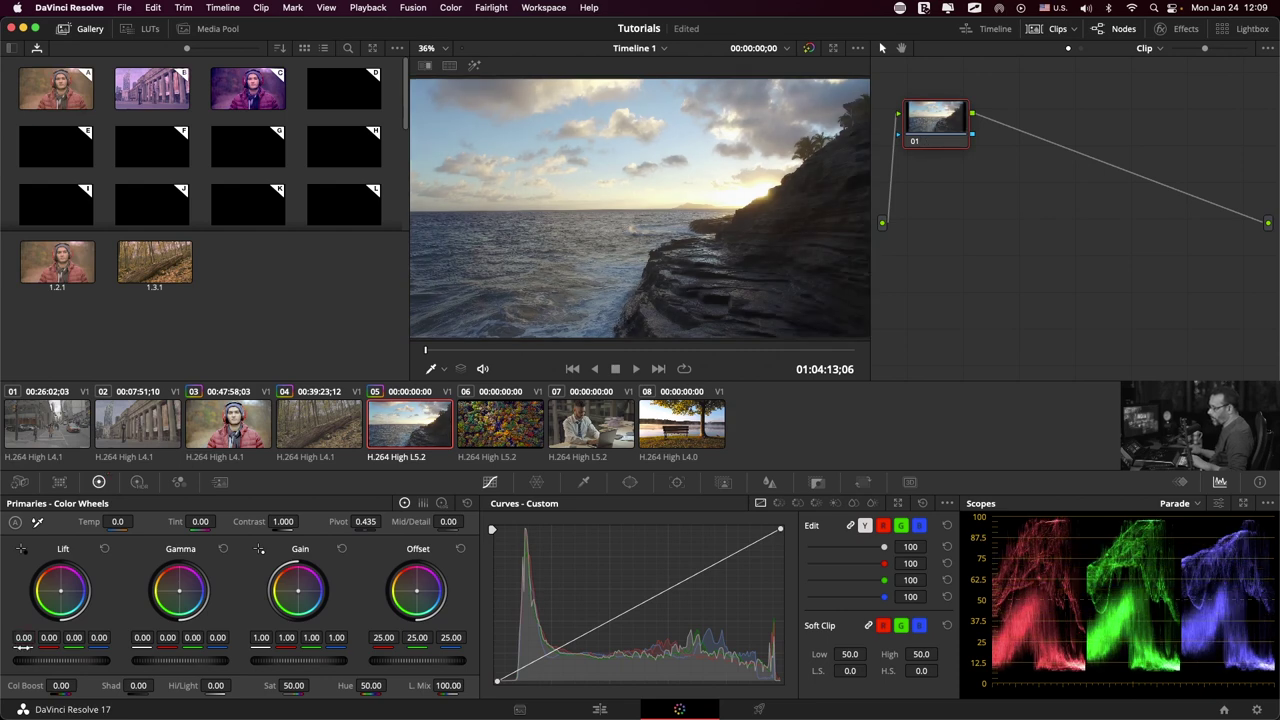
pyautogui.moveTo(48, 637); pyautogui.dragTo(90, 637)
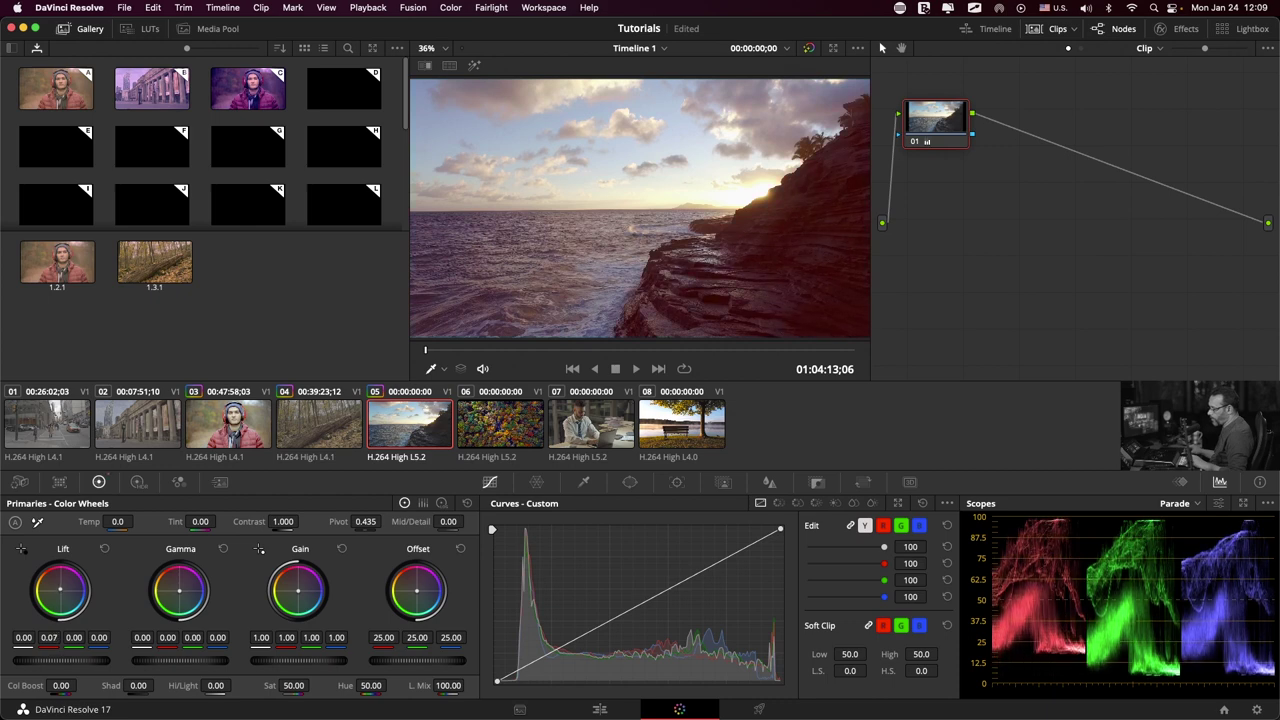
pyautogui.doubleClick(47, 647)
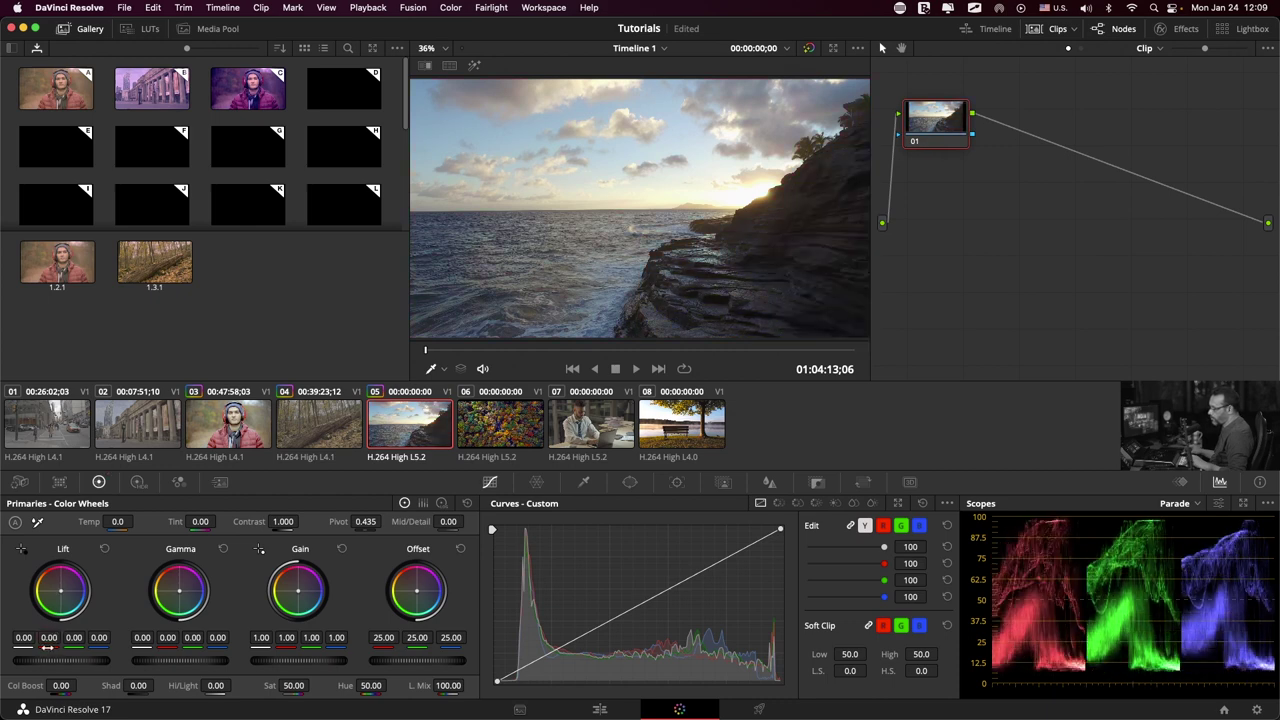
pyautogui.moveTo(48, 637); pyautogui.dragTo(100, 637)
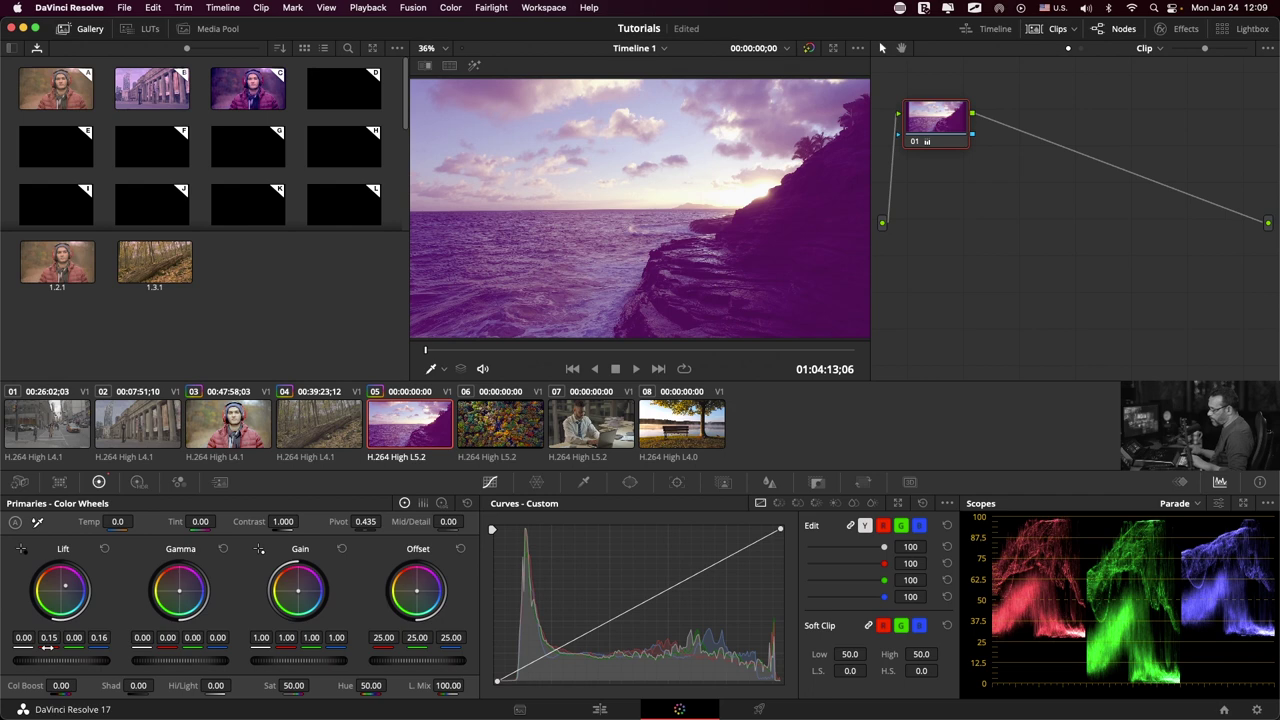
pyautogui.doubleClick(47, 640)
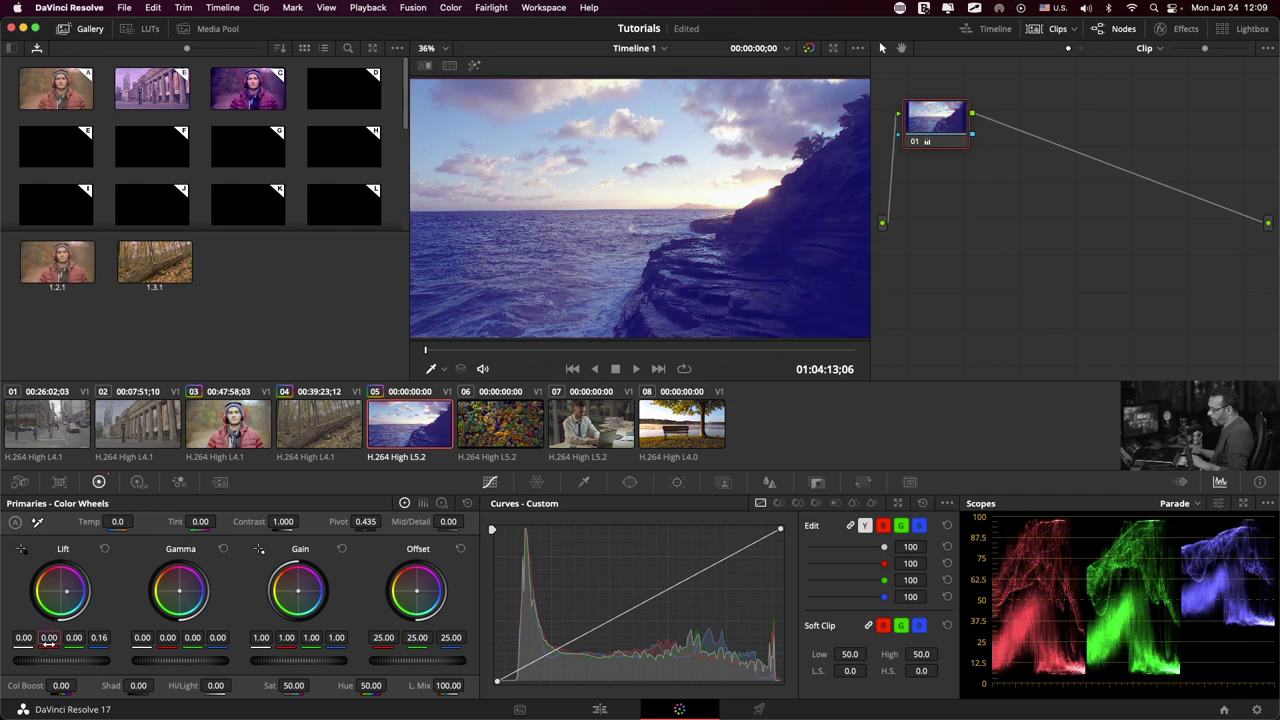
# Set the Lift red and blue values to 0.
pyautogui.click(47, 640)
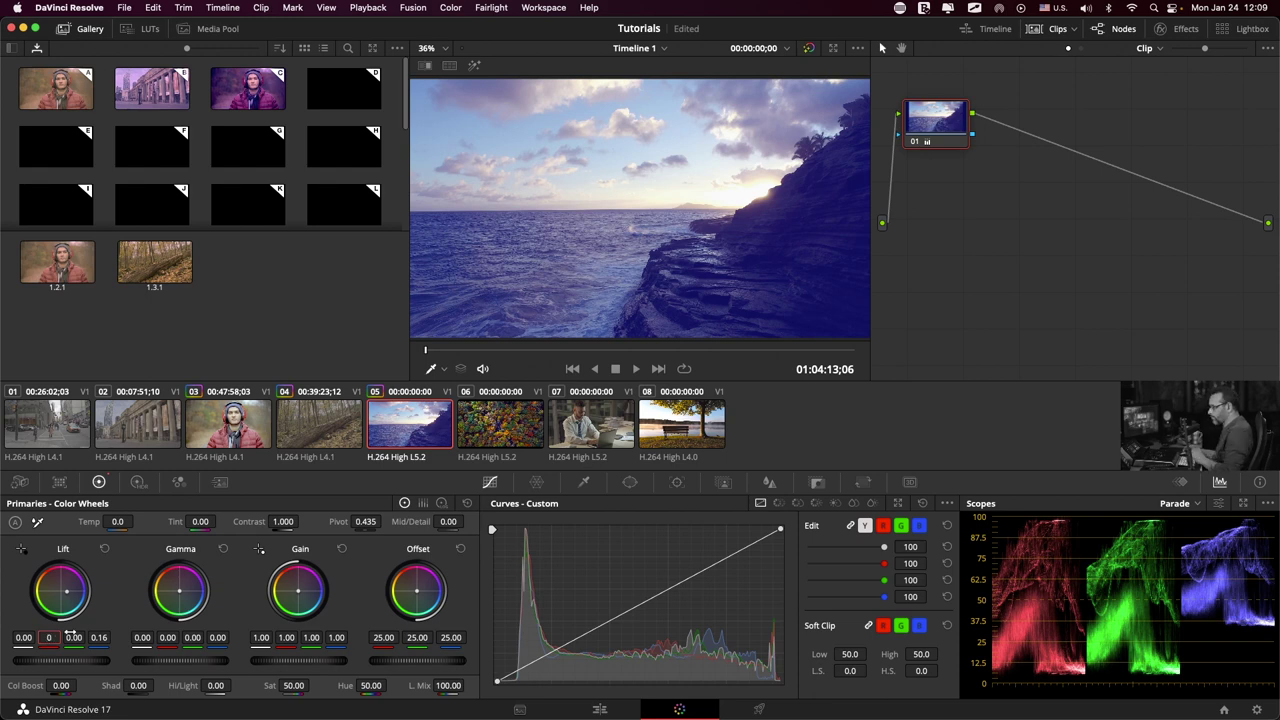
pyautogui.press('Return')
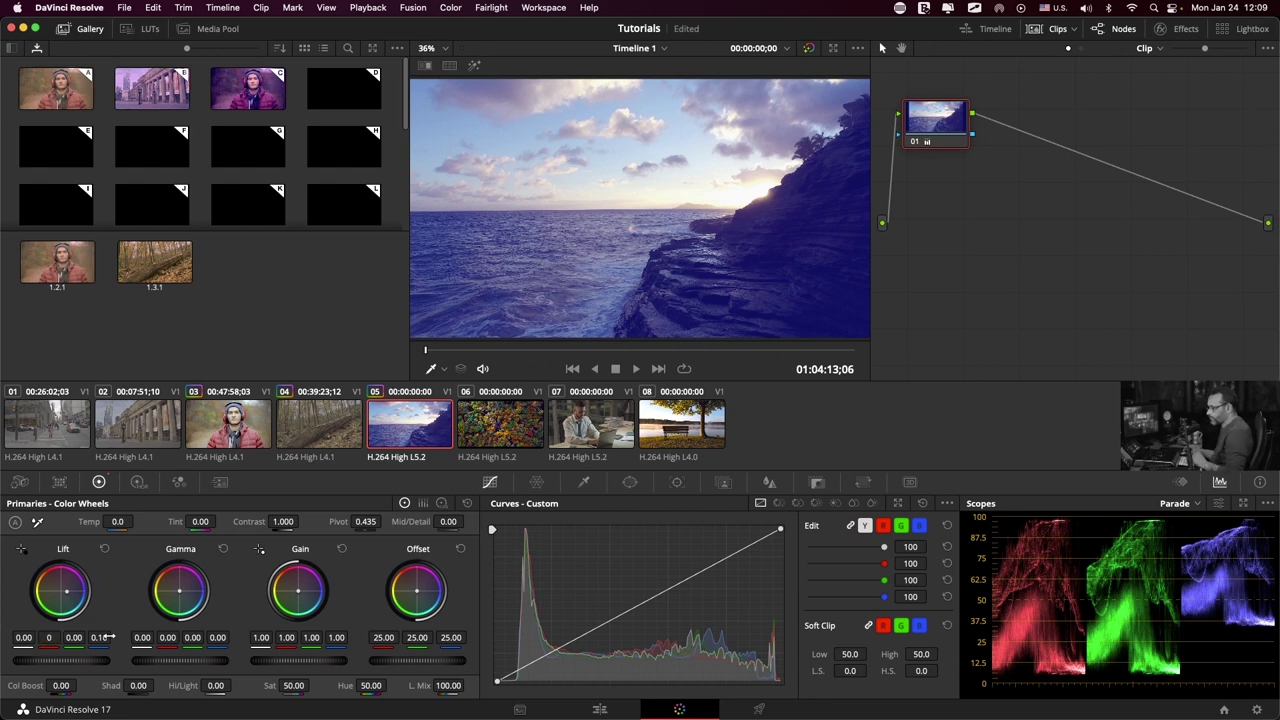
pyautogui.click(98, 637)
pyautogui.write('0')
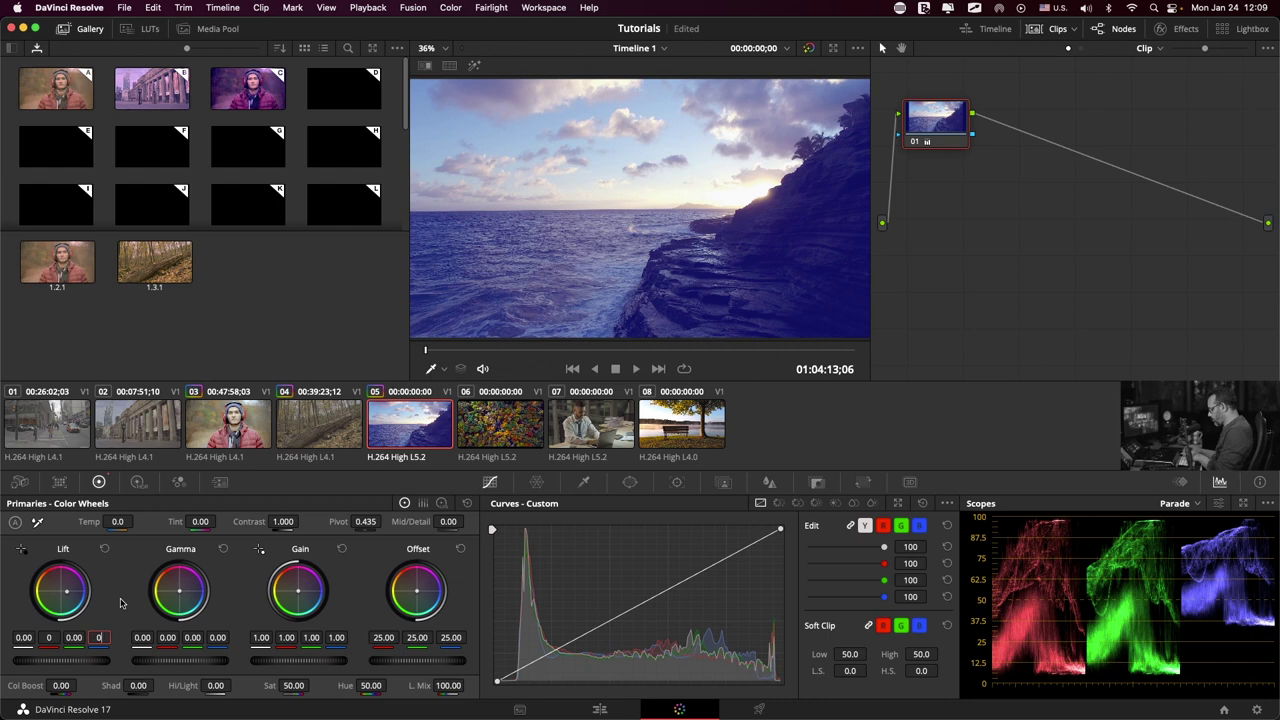
pyautogui.press('Return')
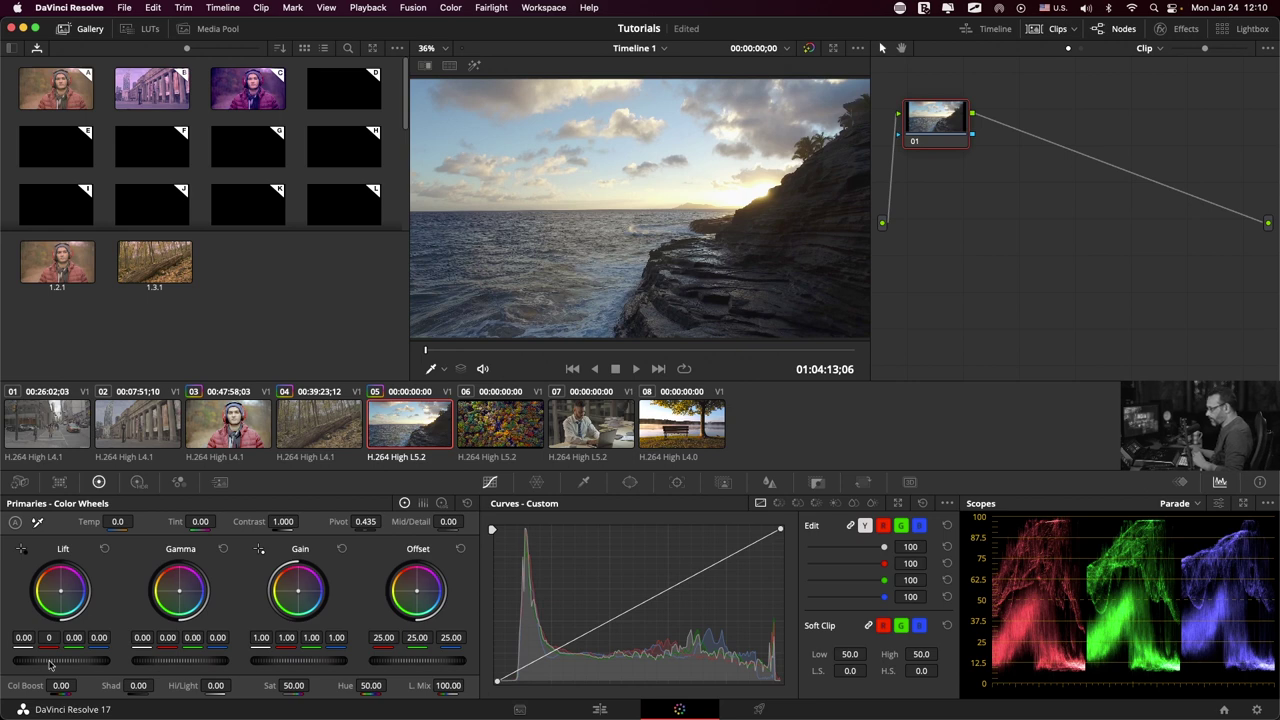
# Try brightening and tinting the shadows, then reset them, leaving Lift blue at 0.01 and the rest at 0.00.
pyautogui.moveTo(61, 660)
pyautogui.mouseDown()
pyautogui.moveTo(75, 660)
pyautogui.moveTo(37, 664)
pyautogui.mouseUp()
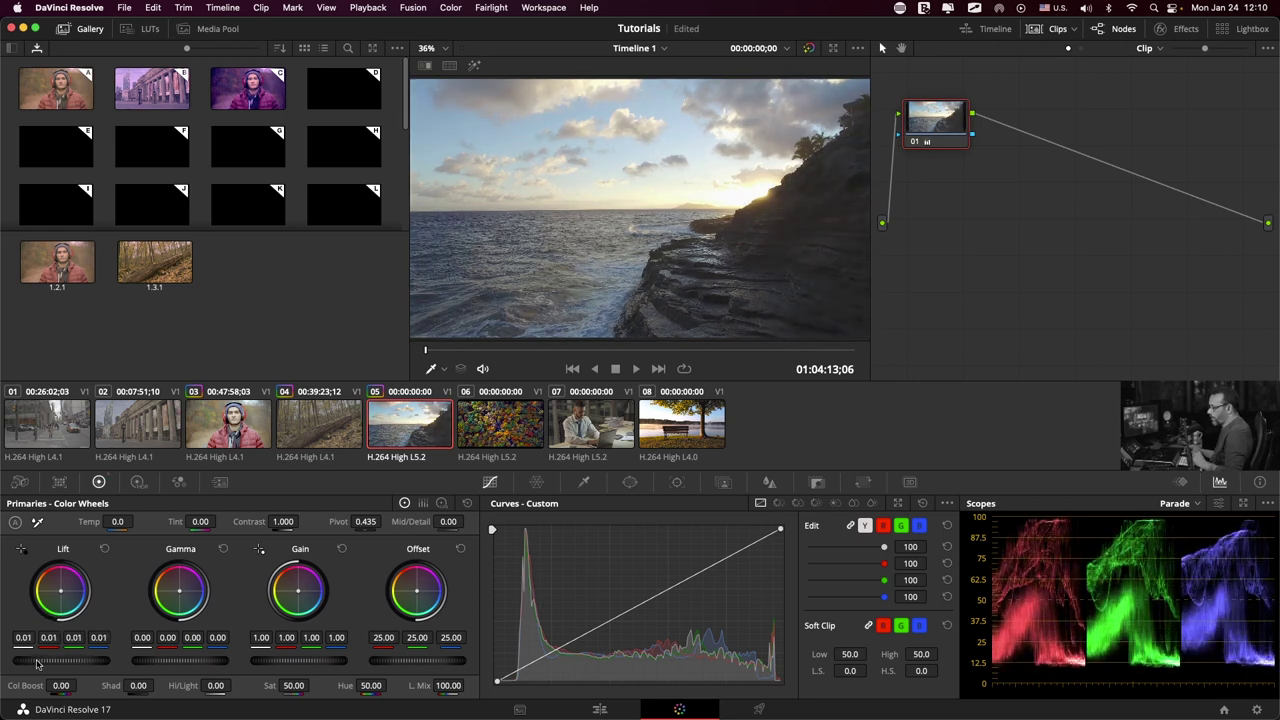
pyautogui.click(104, 549)
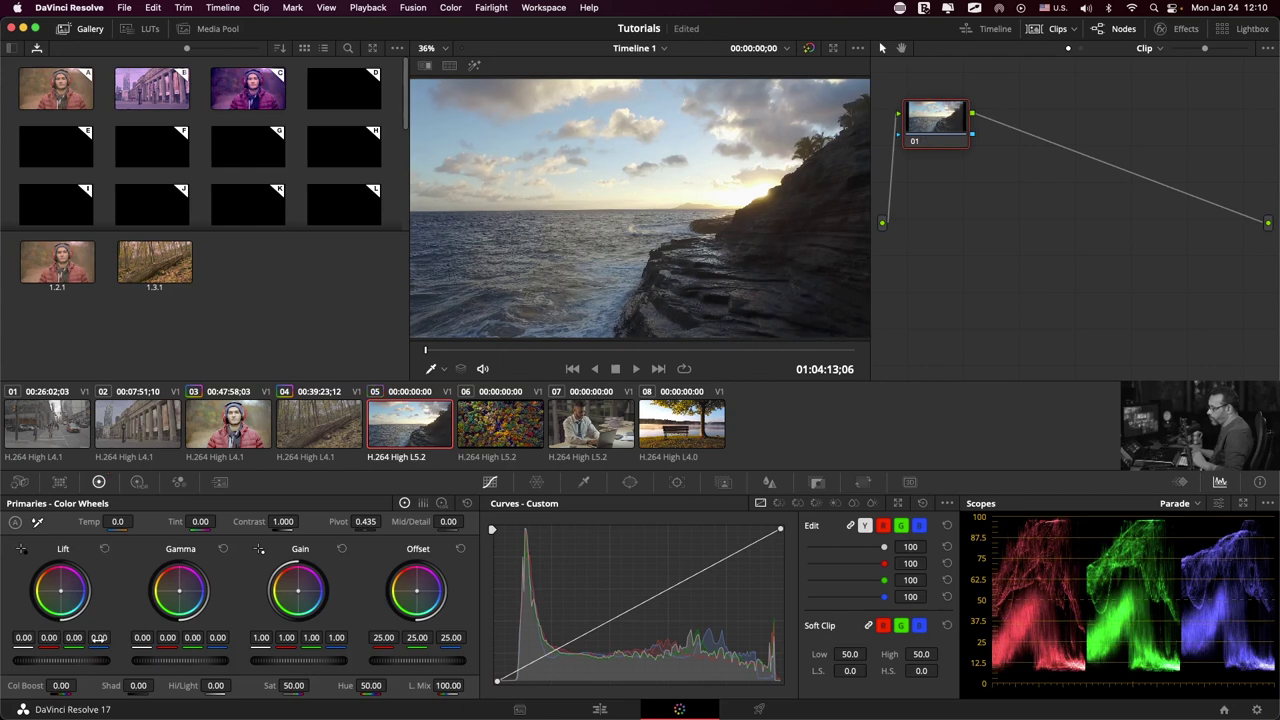
pyautogui.moveTo(99, 637)
pyautogui.mouseDown()
pyautogui.moveTo(115, 637)
pyautogui.moveTo(98, 649)
pyautogui.moveTo(49, 637)
pyautogui.mouseUp()
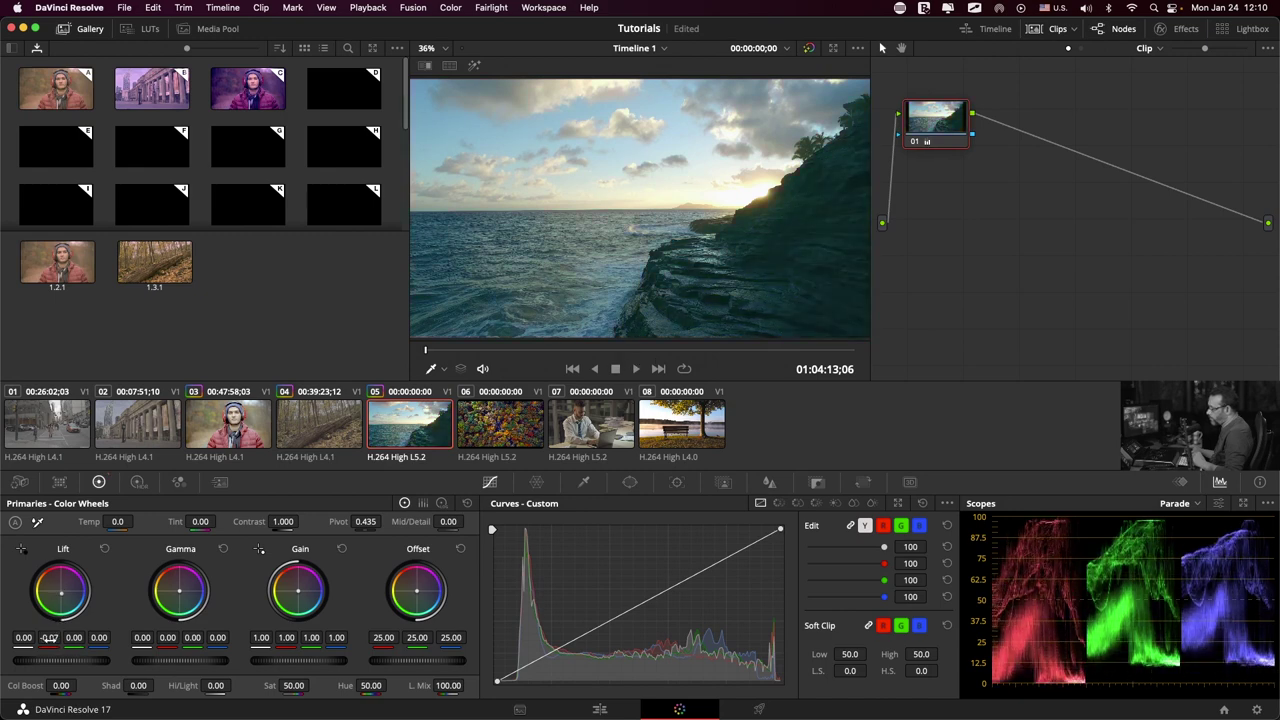
pyautogui.doubleClick(49, 645)
pyautogui.moveTo(22, 637); pyautogui.dragTo(19, 642)
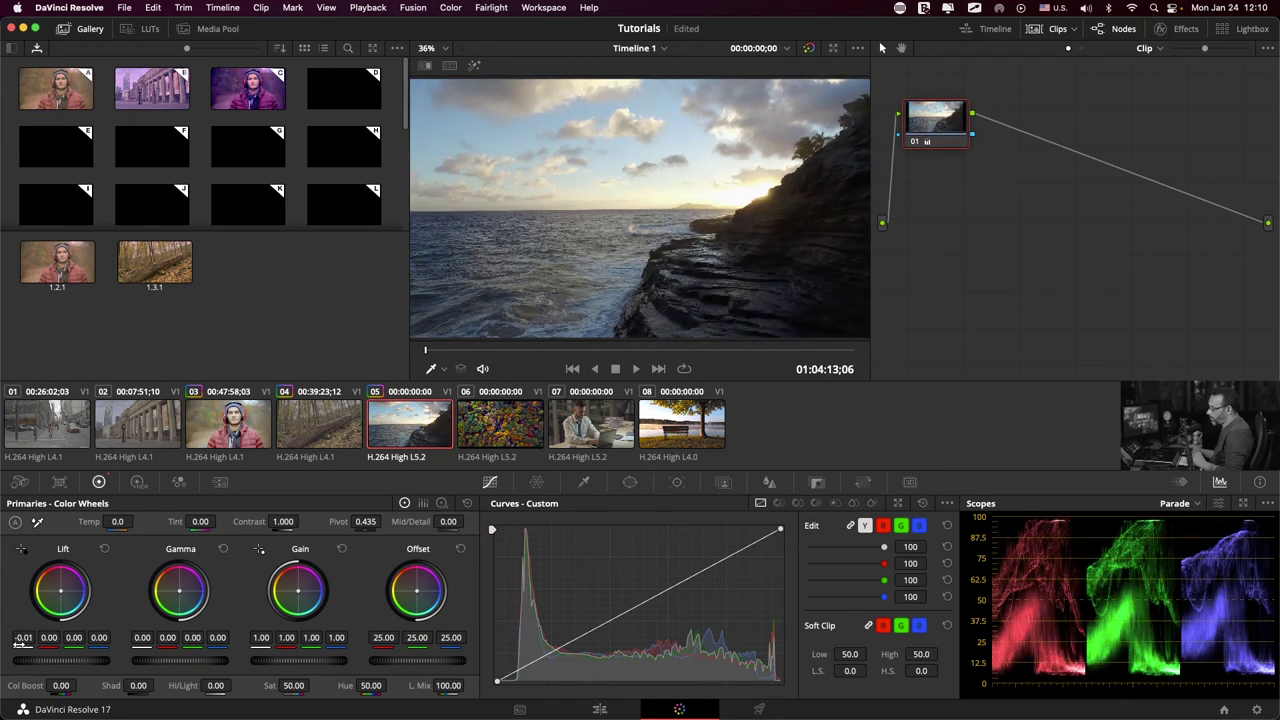
pyautogui.doubleClick(22, 645)
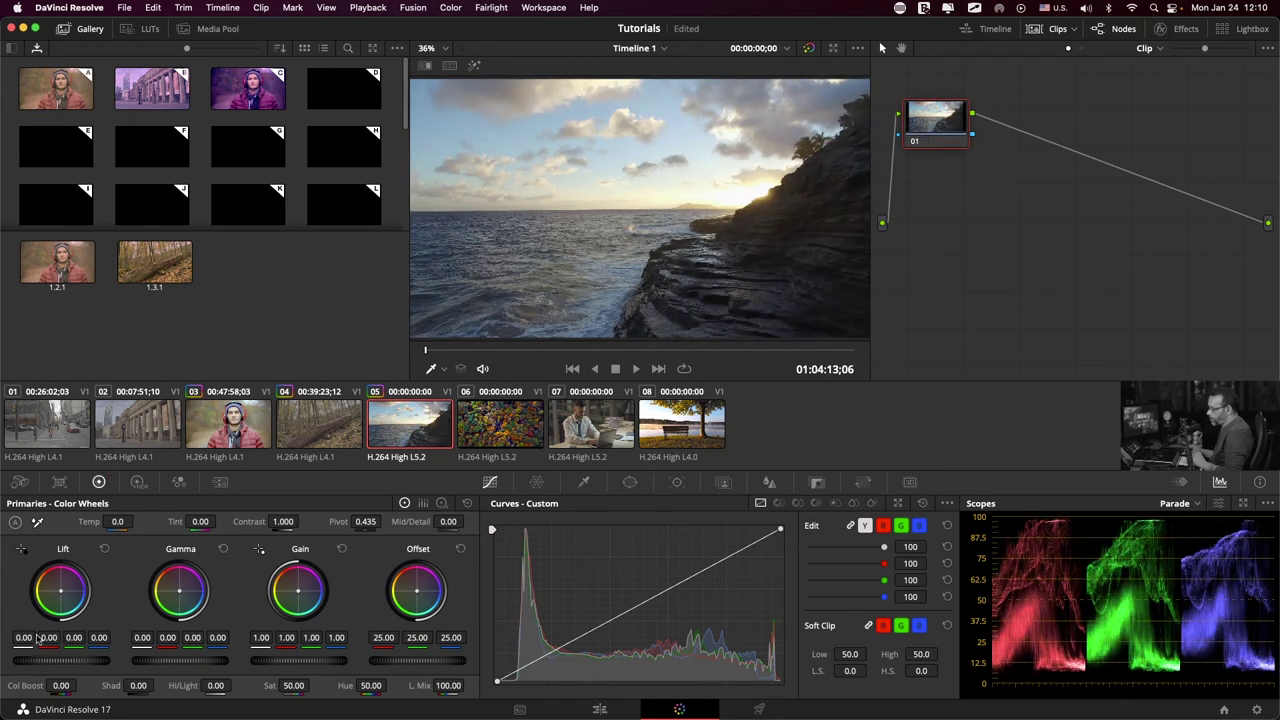
pyautogui.moveTo(97, 637); pyautogui.dragTo(99, 637)
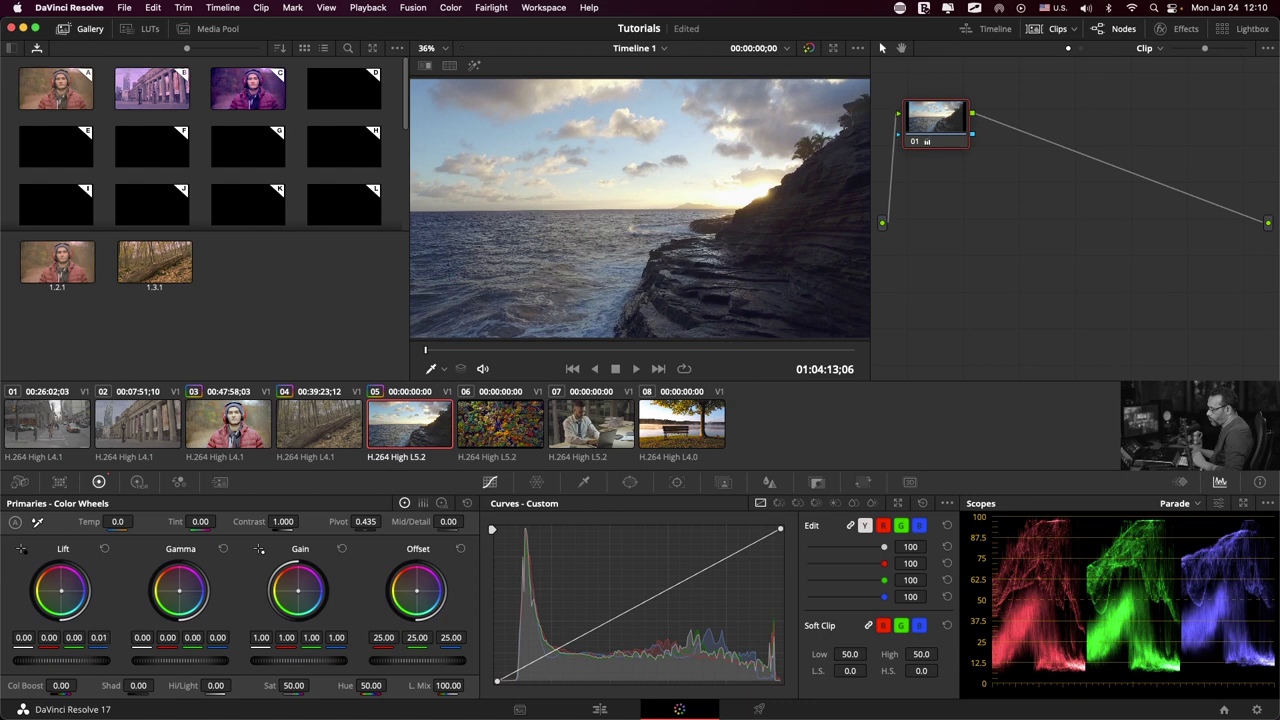
# Swing the Lift balance toward blue, magenta and red, then reset all Lift values to 0.00.
pyautogui.doubleClick(101, 648)
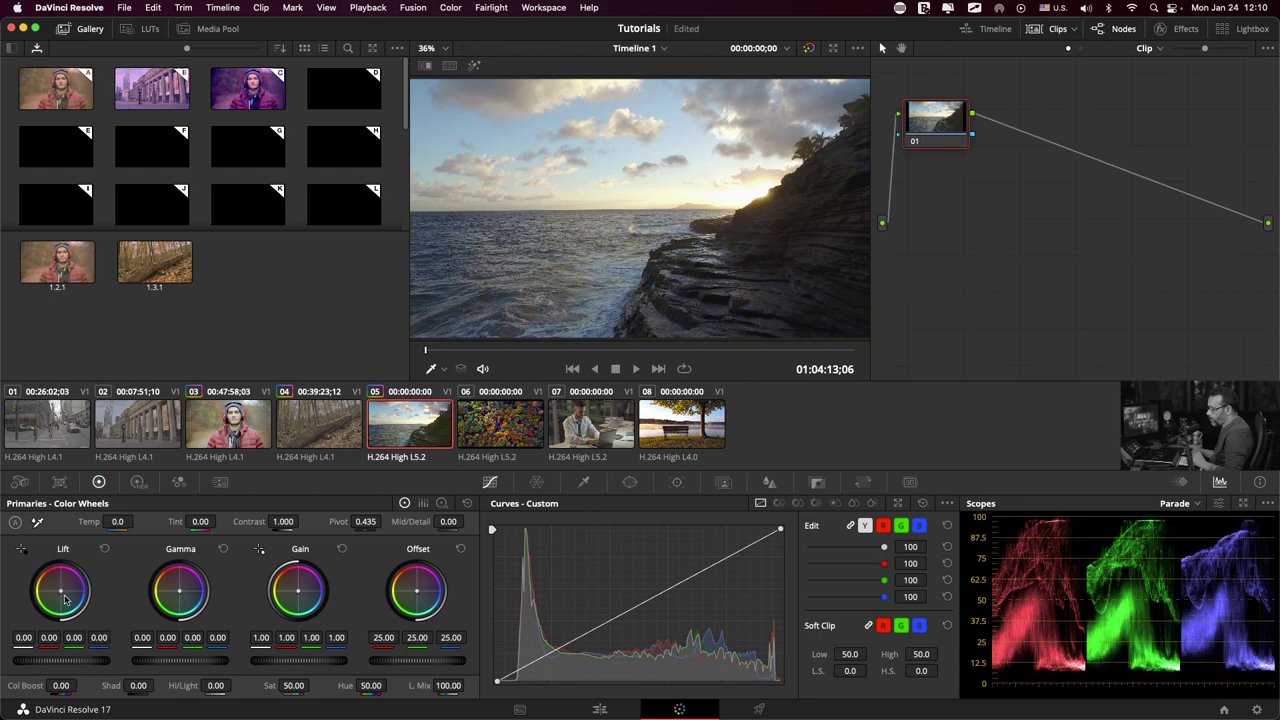
pyautogui.moveTo(62, 595); pyautogui.dragTo(65, 597)
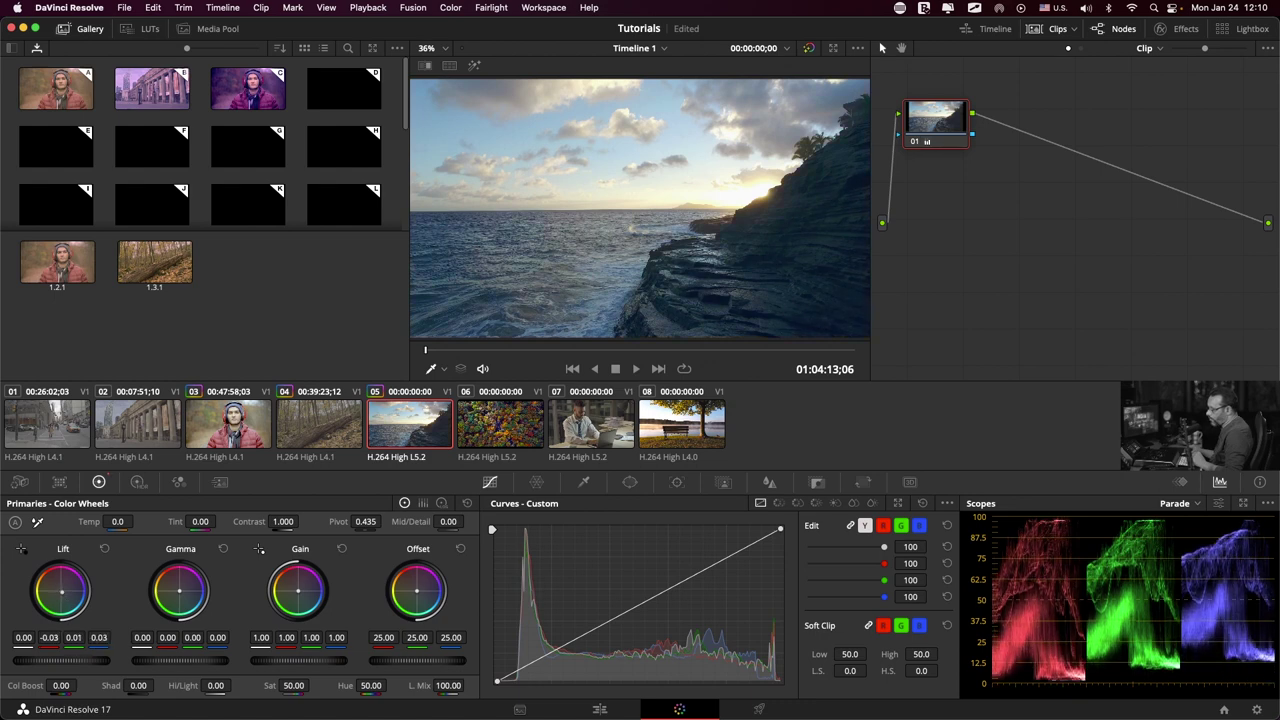
pyautogui.moveTo(65, 597); pyautogui.dragTo(54, 583)
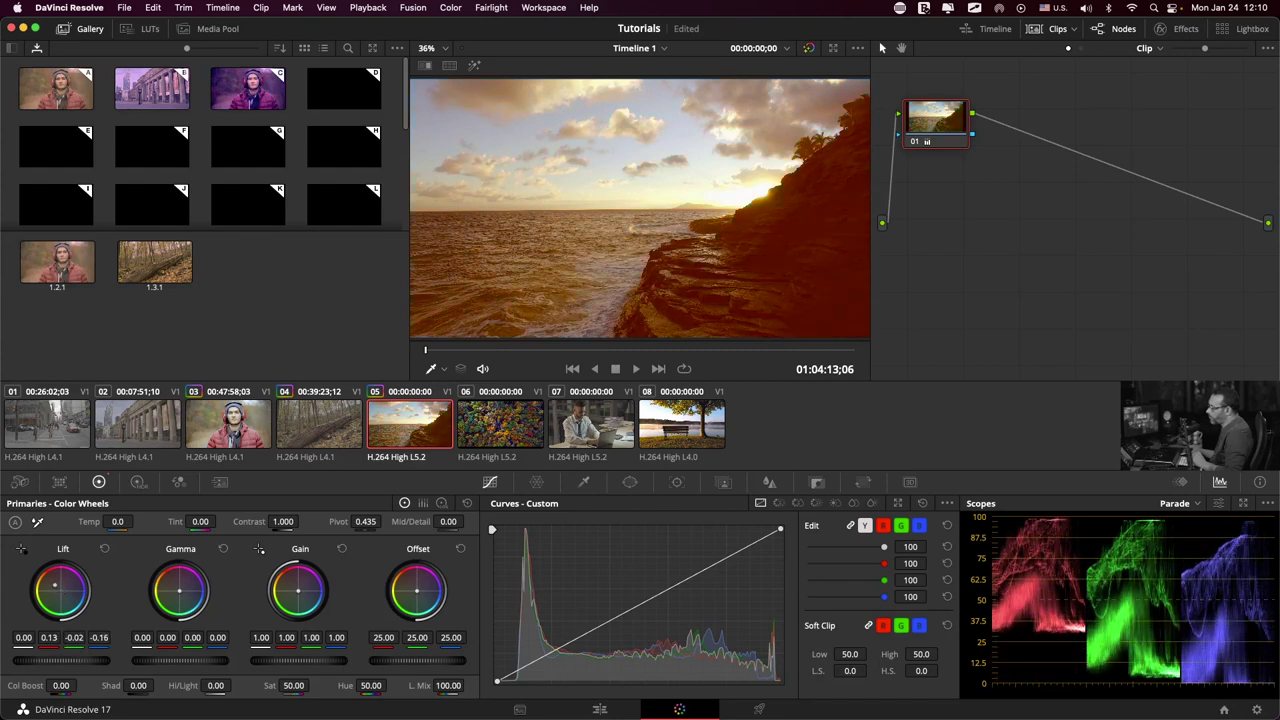
pyautogui.moveTo(54, 583); pyautogui.dragTo(61, 593)
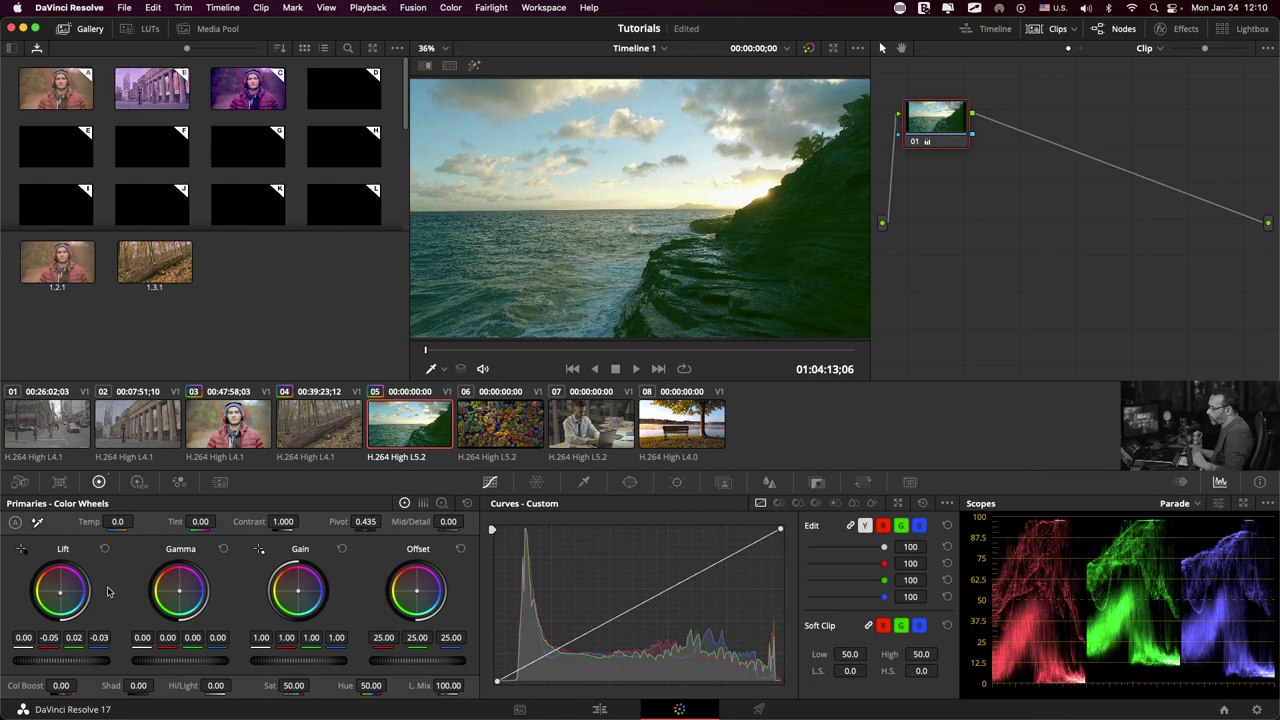
pyautogui.click(105, 551)
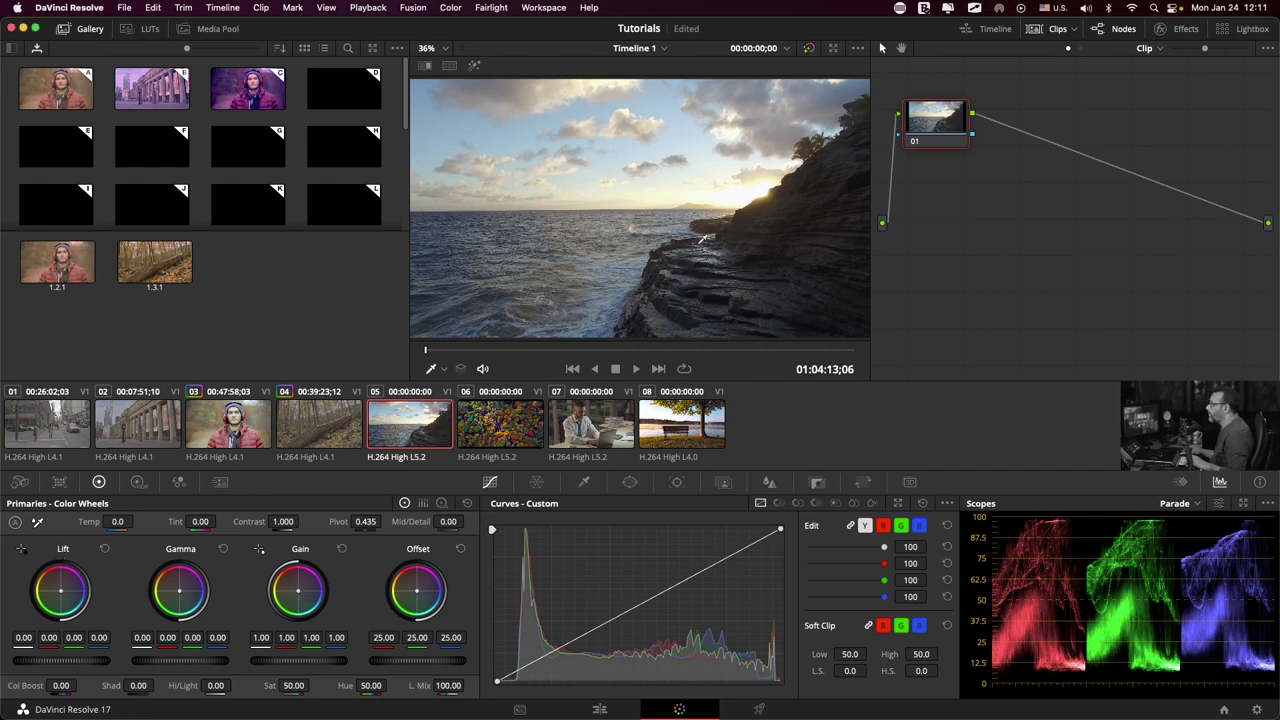
# Try lowering Gain and adding blue and green to the highlights, then reset every Gain channel to 1.00.
pyautogui.moveTo(782, 164)
pyautogui.mouseDown()
pyautogui.moveTo(530, 216)
pyautogui.moveTo(418, 214)
pyautogui.mouseUp()
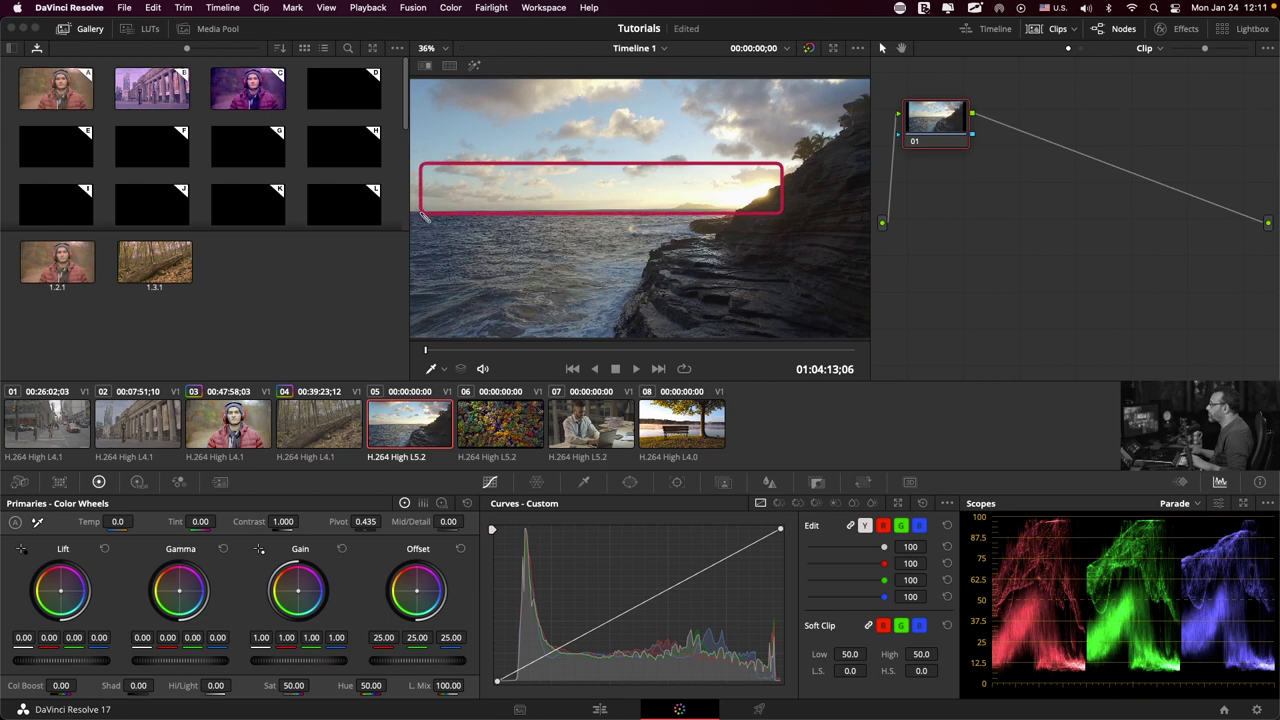
pyautogui.moveTo(418, 214); pyautogui.dragTo(418, 80)
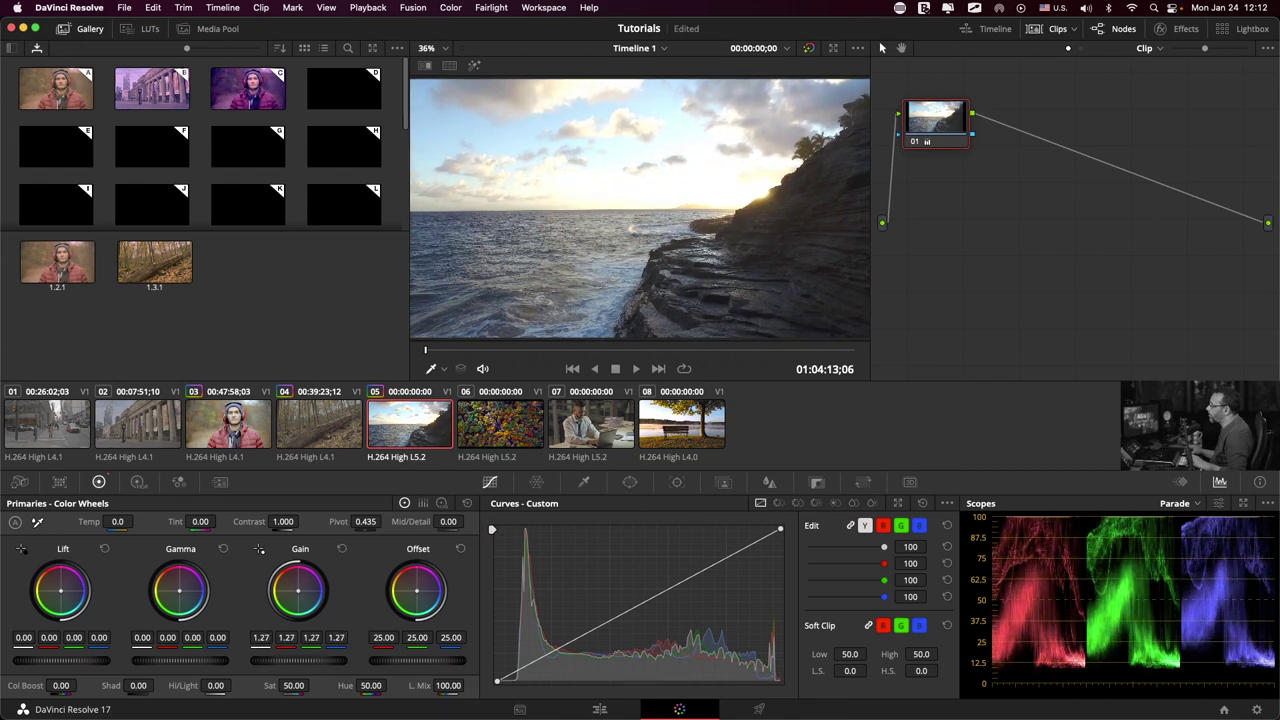
pyautogui.moveTo(298, 661); pyautogui.dragTo(253, 664)
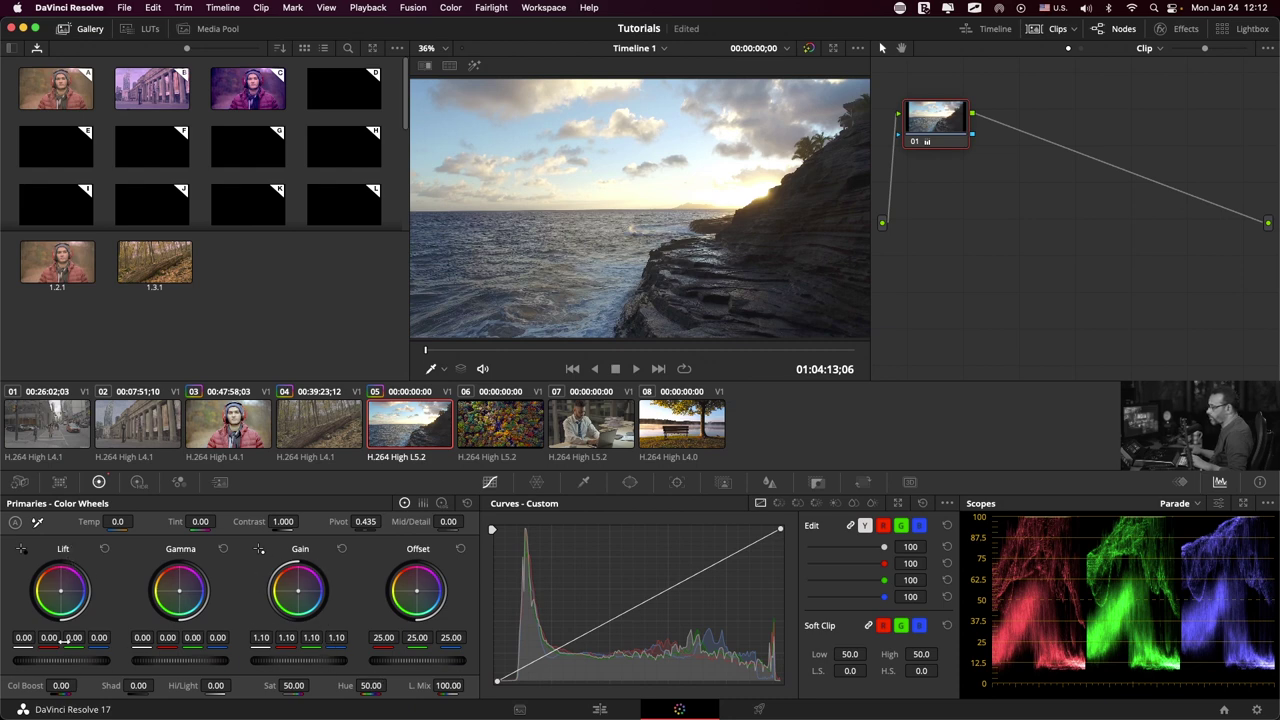
pyautogui.moveTo(337, 637)
pyautogui.mouseDown()
pyautogui.moveTo(380, 637)
pyautogui.moveTo(325, 637)
pyautogui.moveTo(345, 637)
pyautogui.mouseUp()
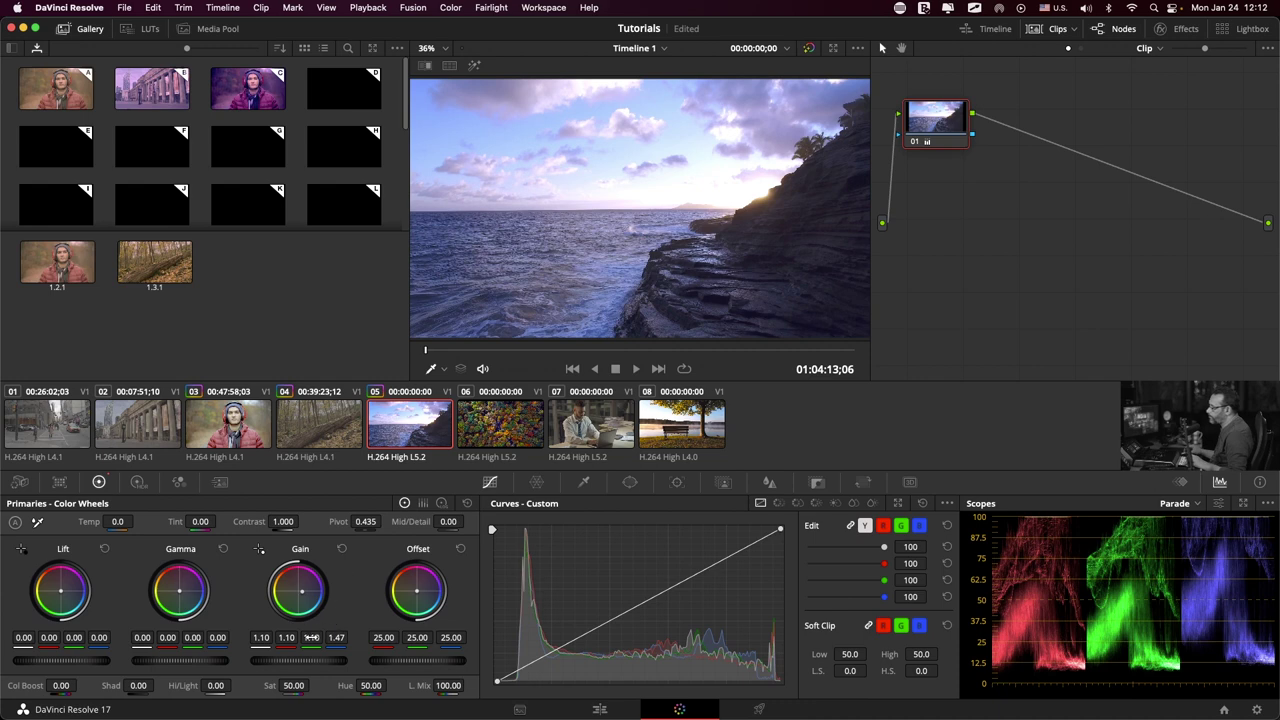
pyautogui.moveTo(311, 637); pyautogui.dragTo(338, 637)
pyautogui.moveTo(261, 637); pyautogui.dragTo(262, 637)
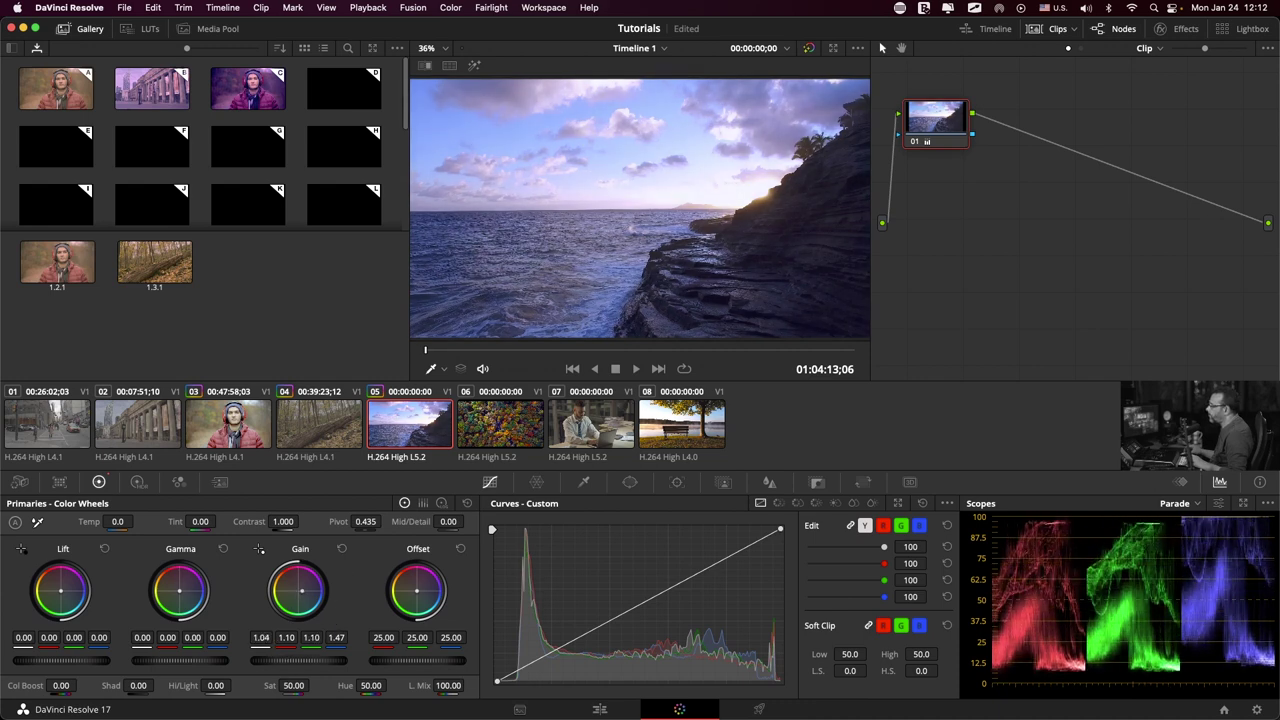
pyautogui.click(342, 549)
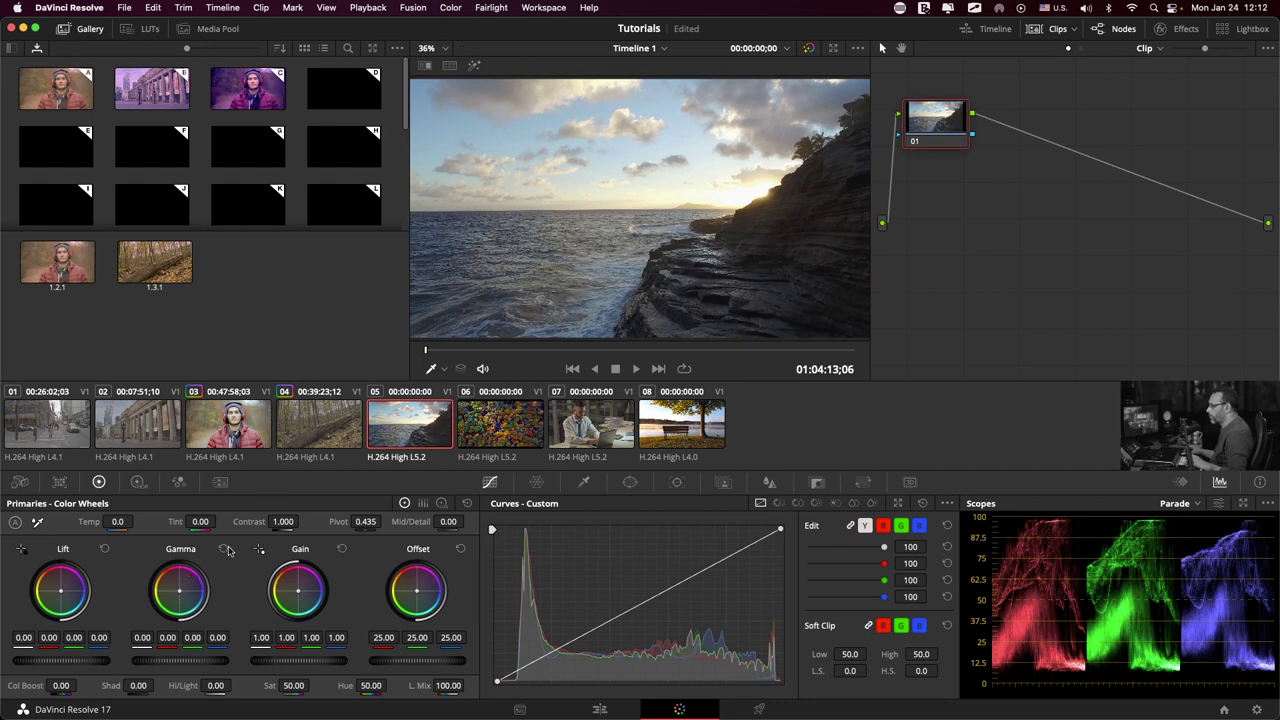
pyautogui.moveTo(148, 634); pyautogui.dragTo(126, 670)
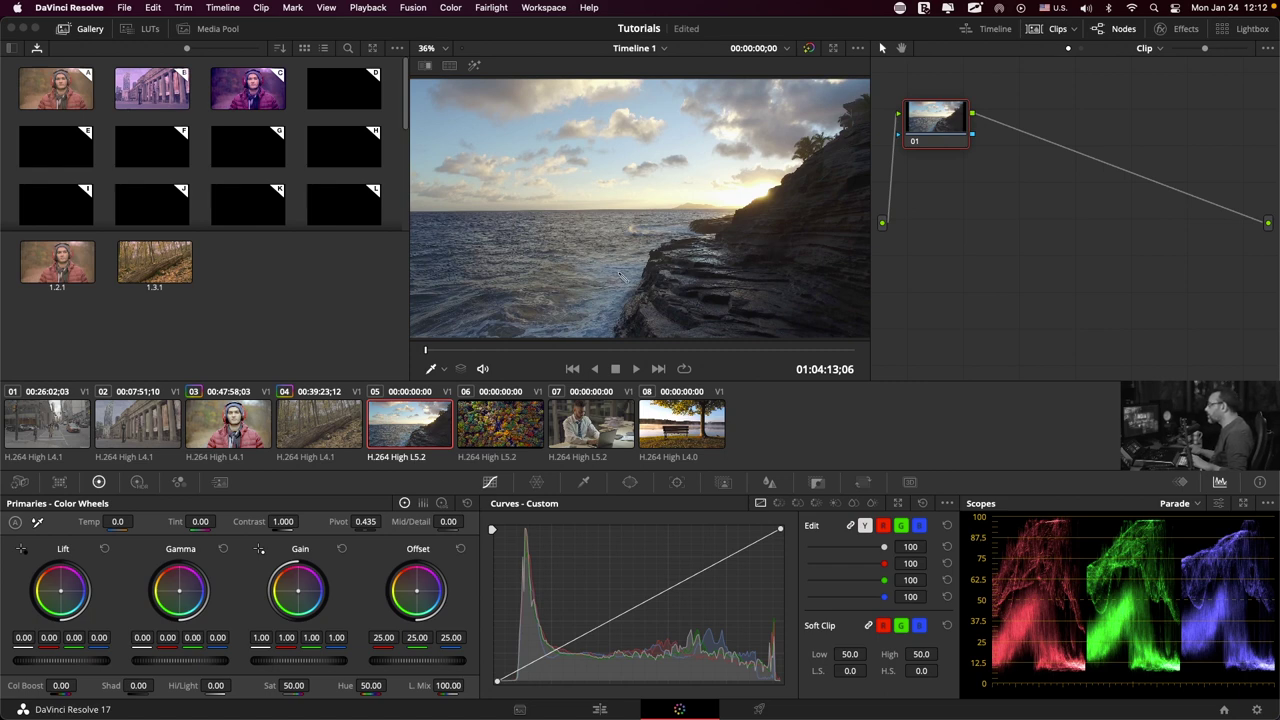
pyautogui.moveTo(437, 218); pyautogui.dragTo(620, 330)
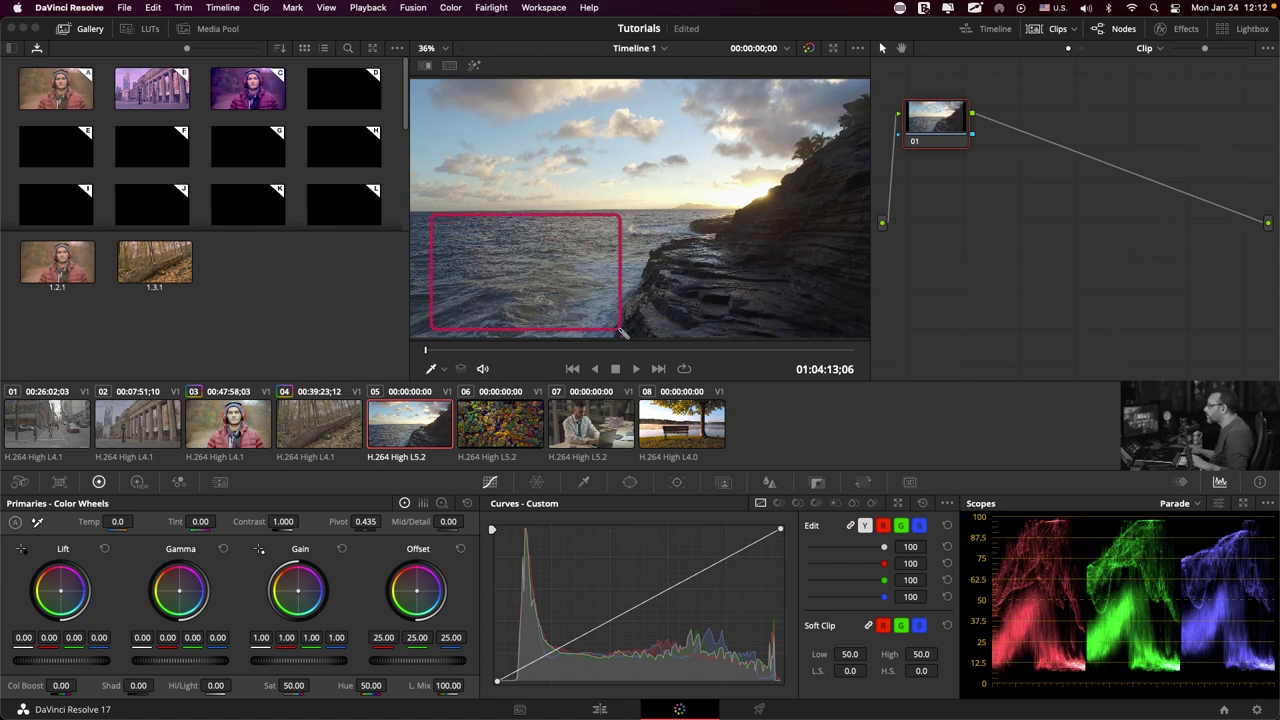
pyautogui.moveTo(832, 84); pyautogui.dragTo(731, 127)
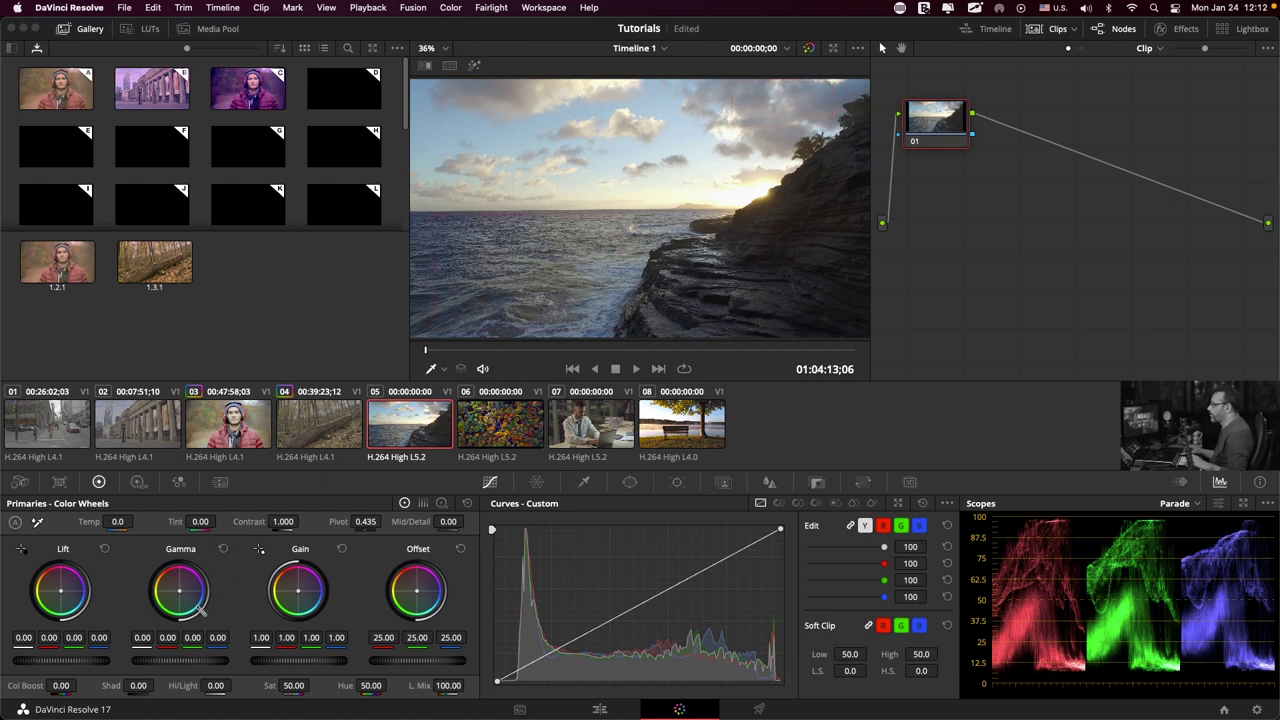
pyautogui.moveTo(180, 660); pyautogui.dragTo(190, 660)
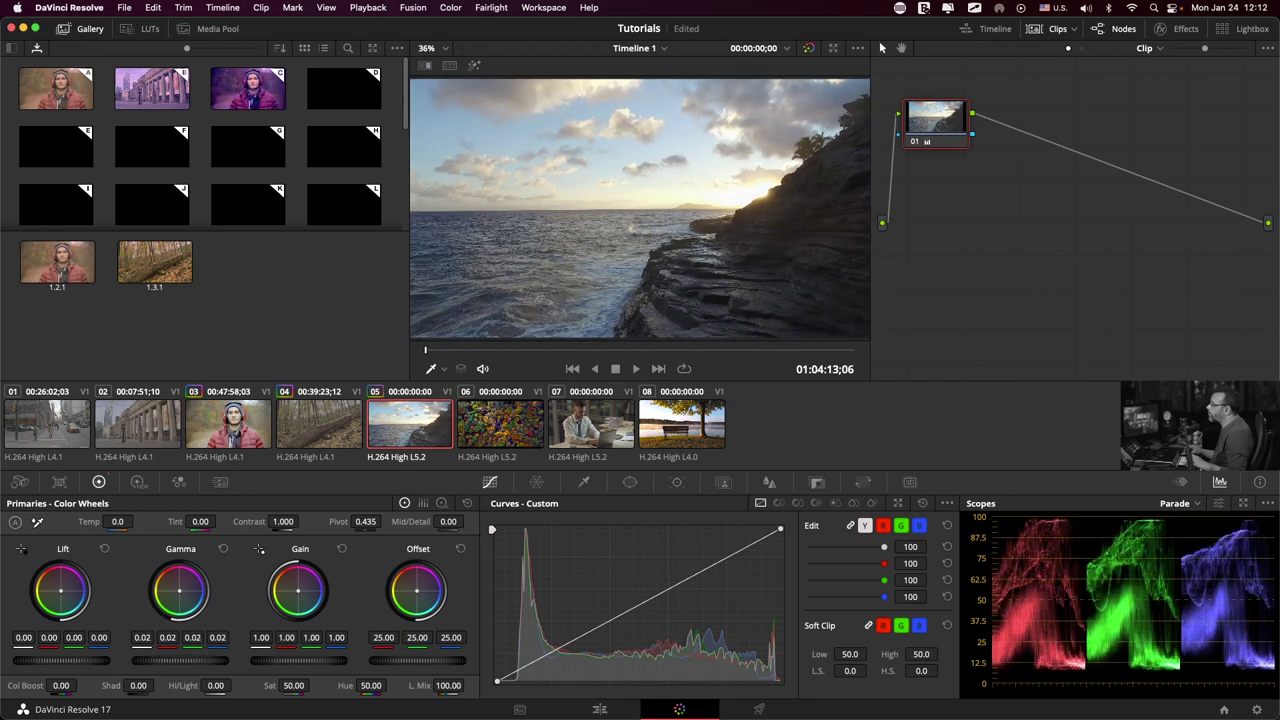
pyautogui.hotkey('shift', 'd')
pyautogui.hotkey('shift', 'd')
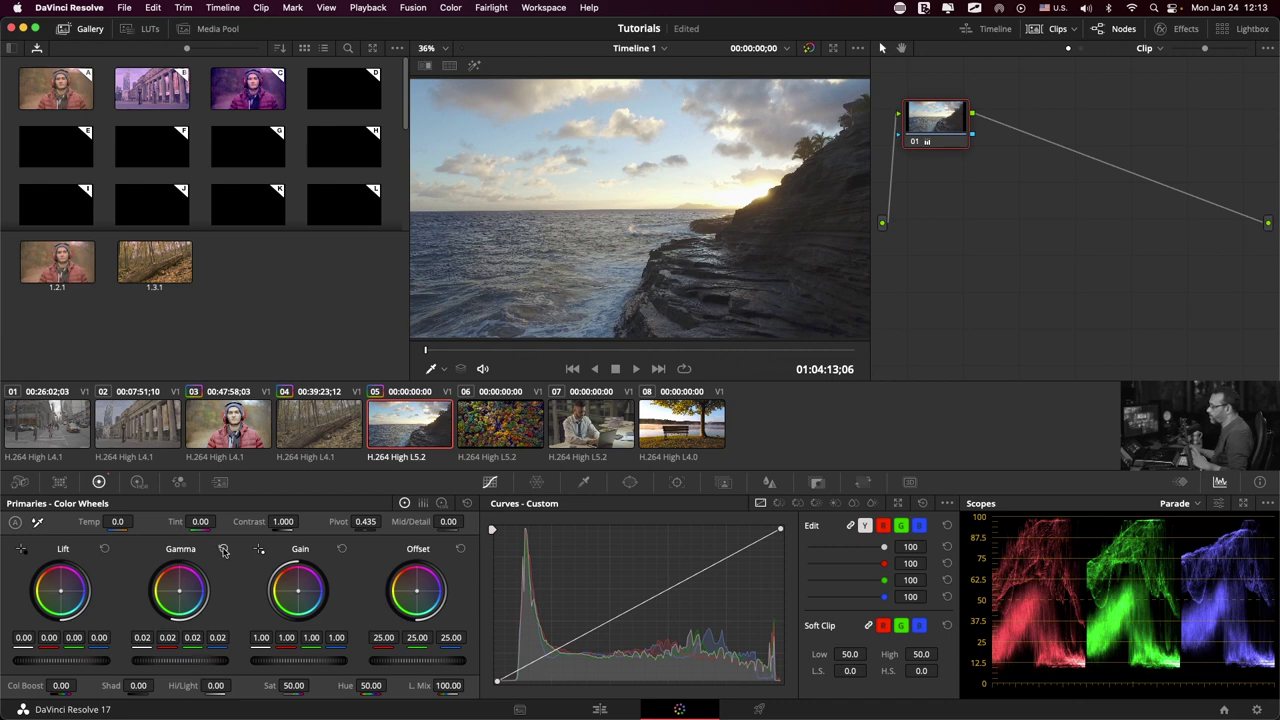
pyautogui.moveTo(180, 590); pyautogui.dragTo(179, 591)
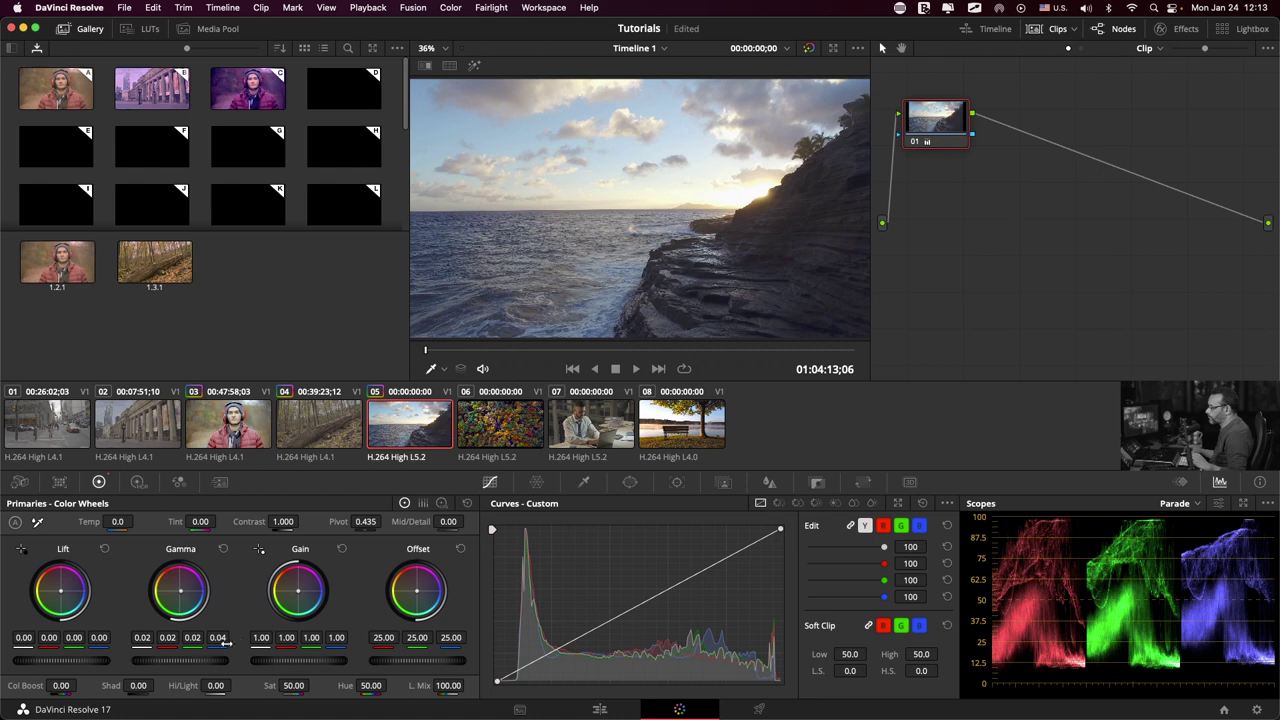
pyautogui.moveTo(167, 637); pyautogui.dragTo(160, 637)
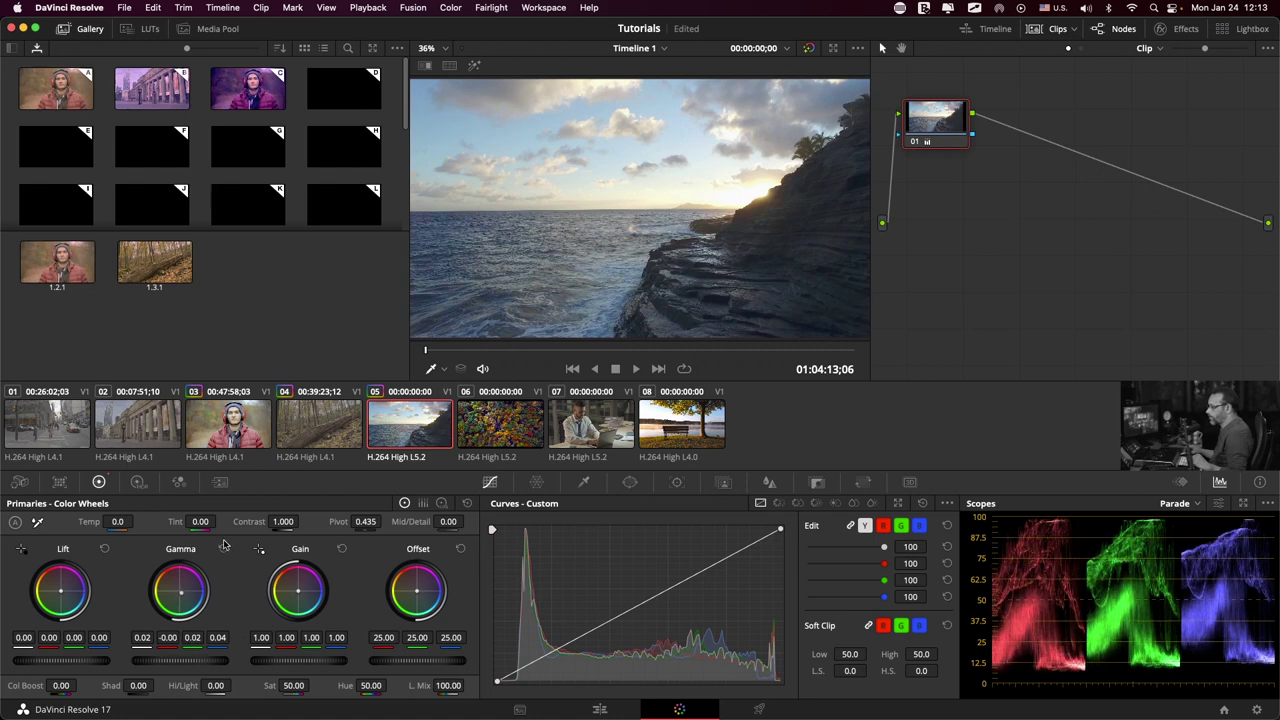
pyautogui.click(223, 549)
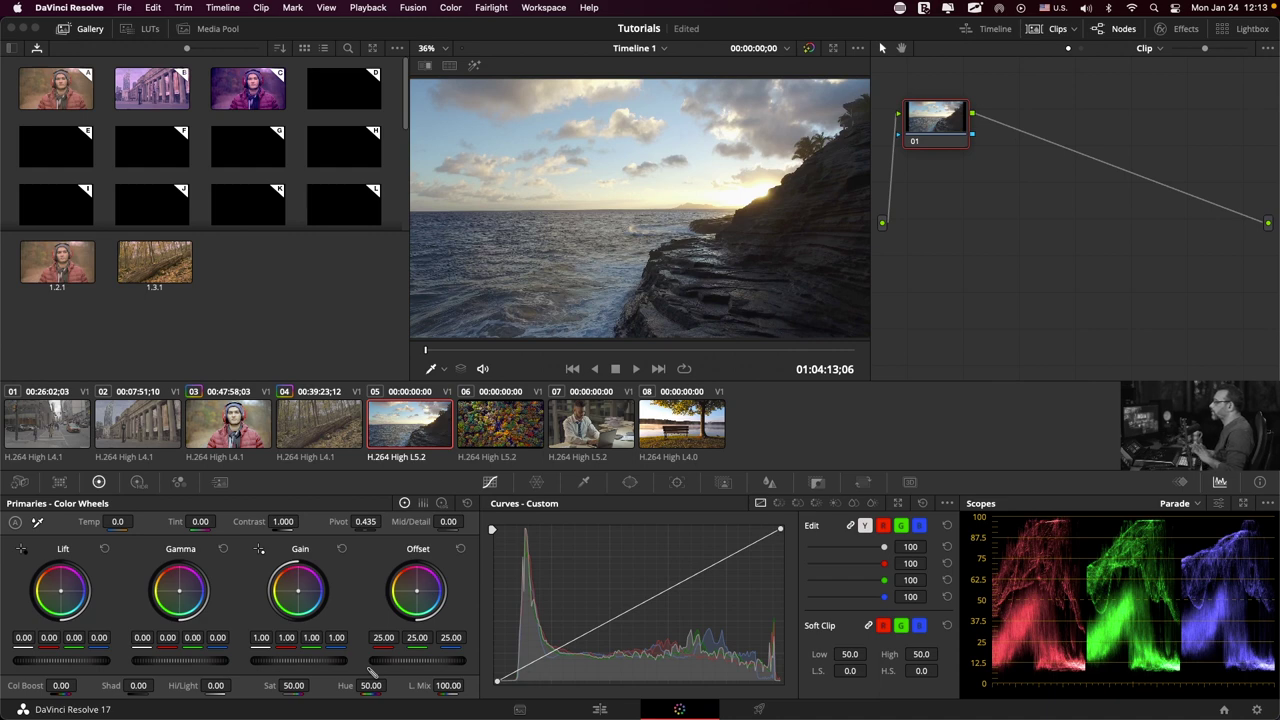
pyautogui.moveTo(397, 663)
pyautogui.mouseDown()
pyautogui.moveTo(483, 663)
pyautogui.moveTo(410, 663)
pyautogui.moveTo(454, 664)
pyautogui.mouseUp()
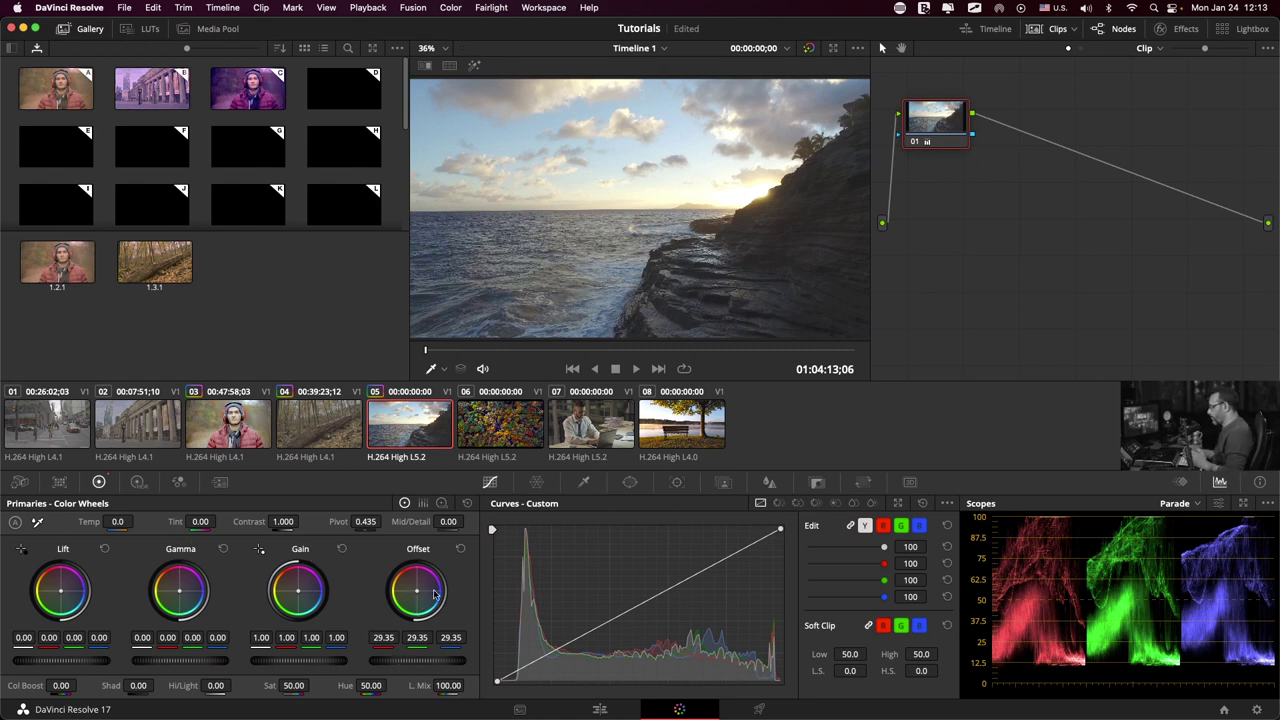
pyautogui.click(460, 549)
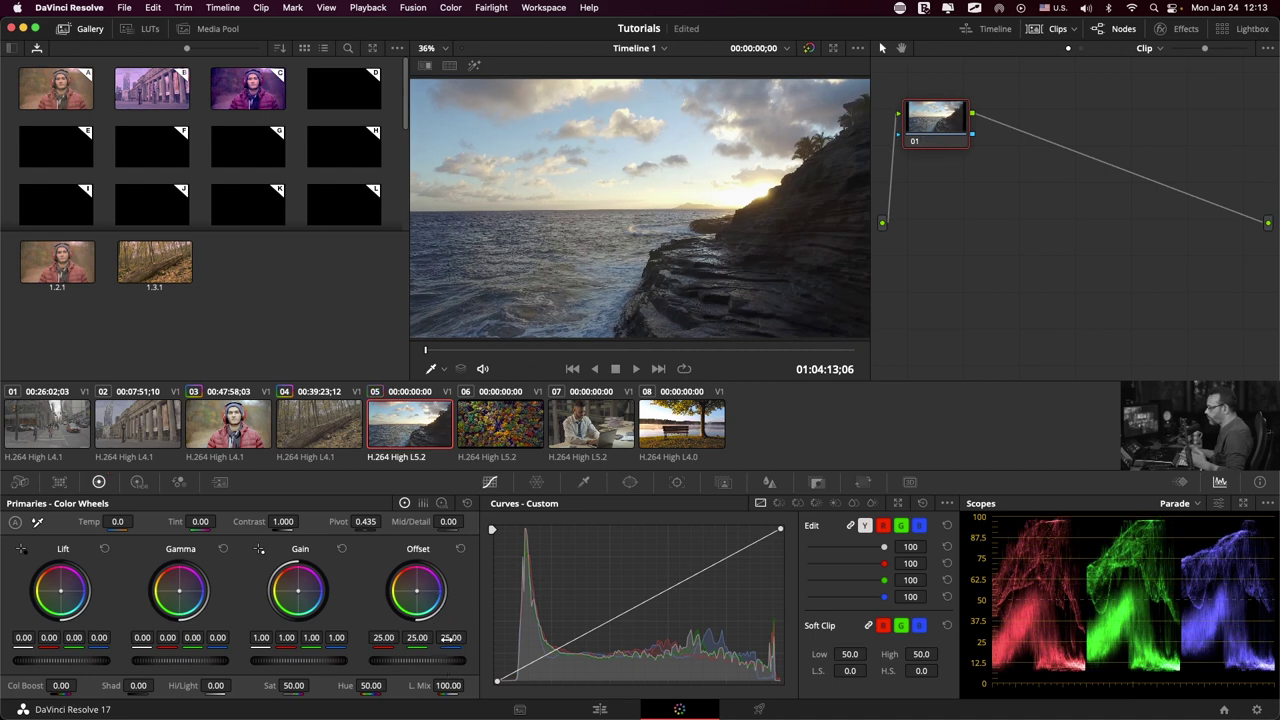
pyautogui.moveTo(451, 637); pyautogui.dragTo(448, 637)
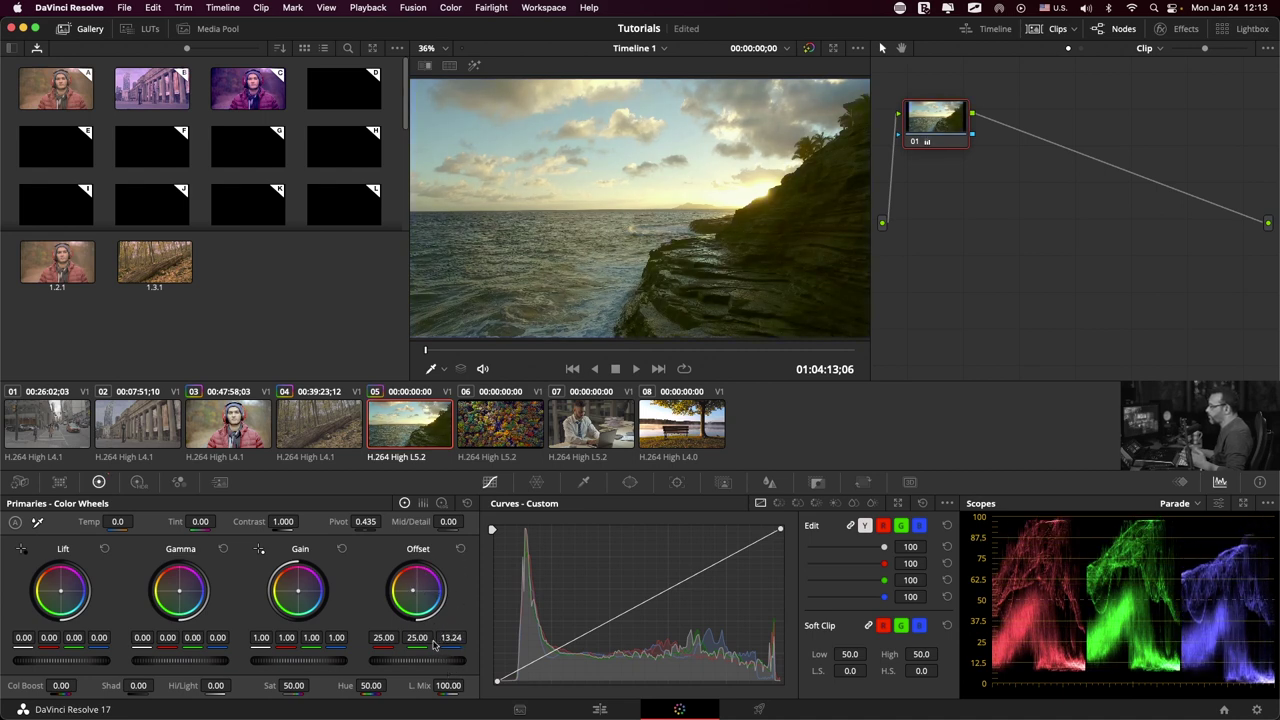
pyautogui.moveTo(381, 637); pyautogui.dragTo(382, 637)
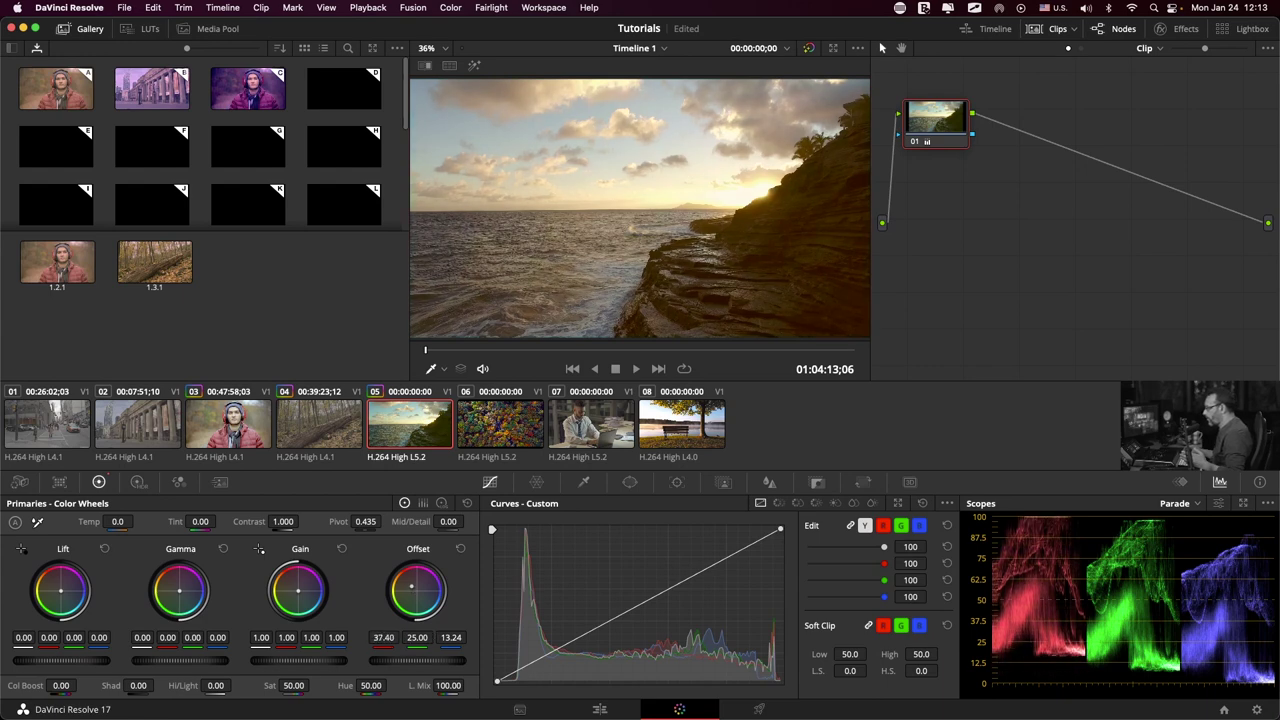
pyautogui.click(461, 550)
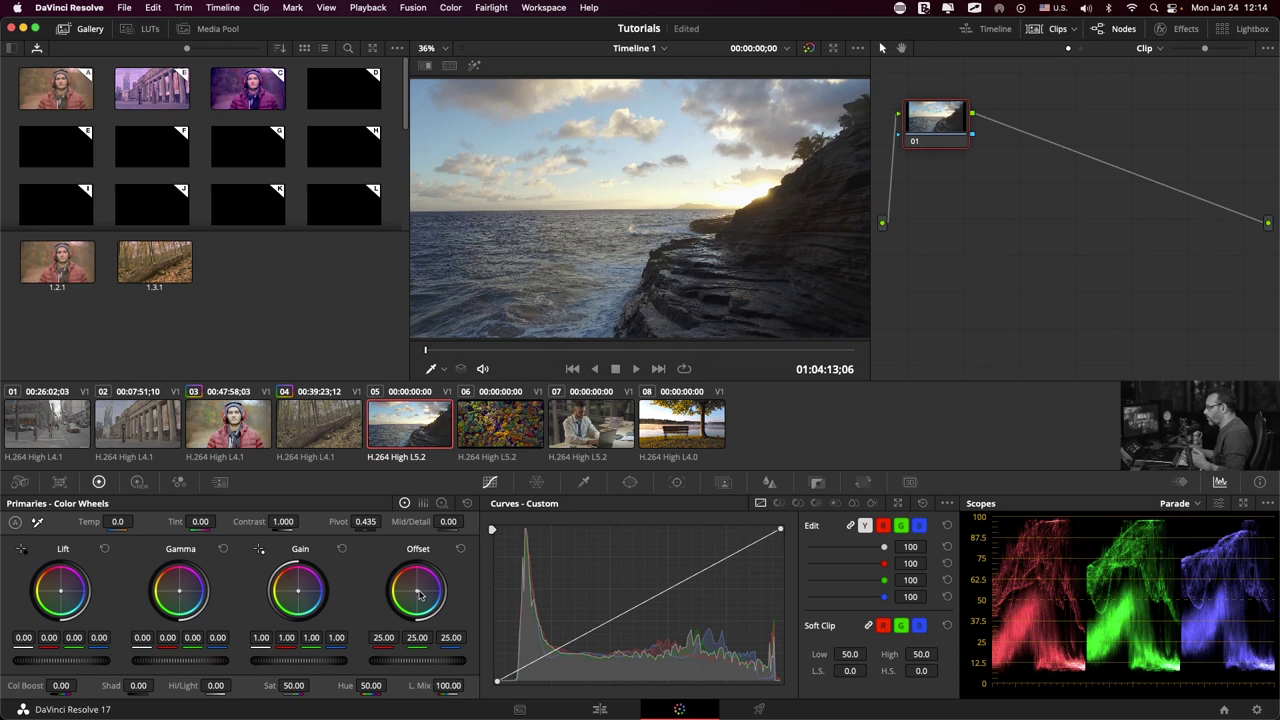
pyautogui.moveTo(417, 596)
pyautogui.mouseDown()
pyautogui.moveTo(406, 586)
pyautogui.moveTo(422, 597)
pyautogui.mouseUp()
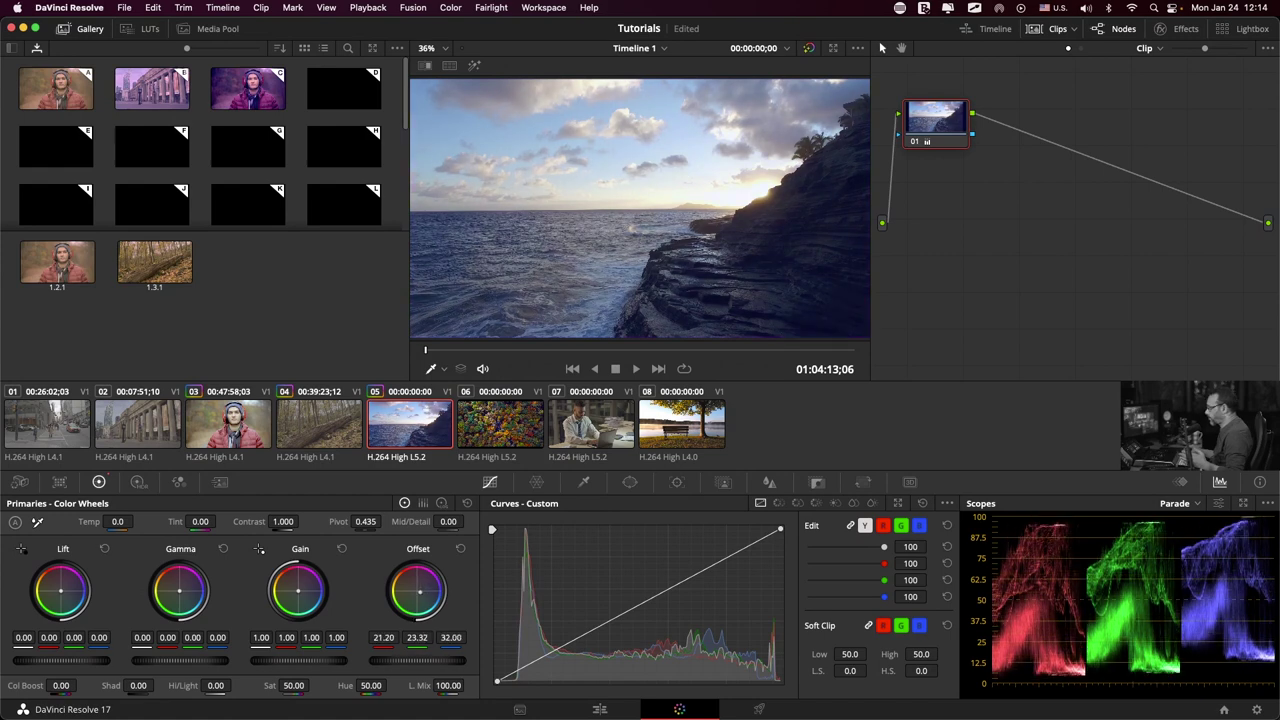
pyautogui.click(461, 549)
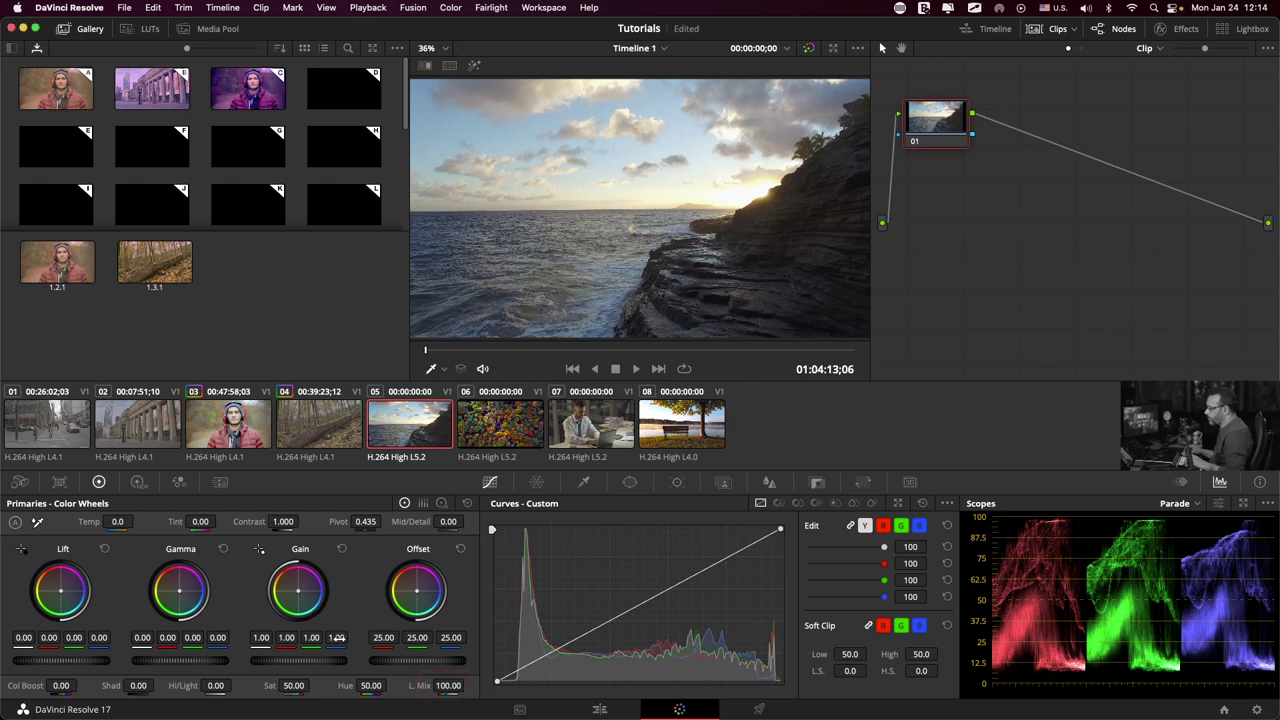
# Nudge blue into the highlights, then reset node 01's grade.
pyautogui.moveTo(336, 637); pyautogui.dragTo(346, 637)
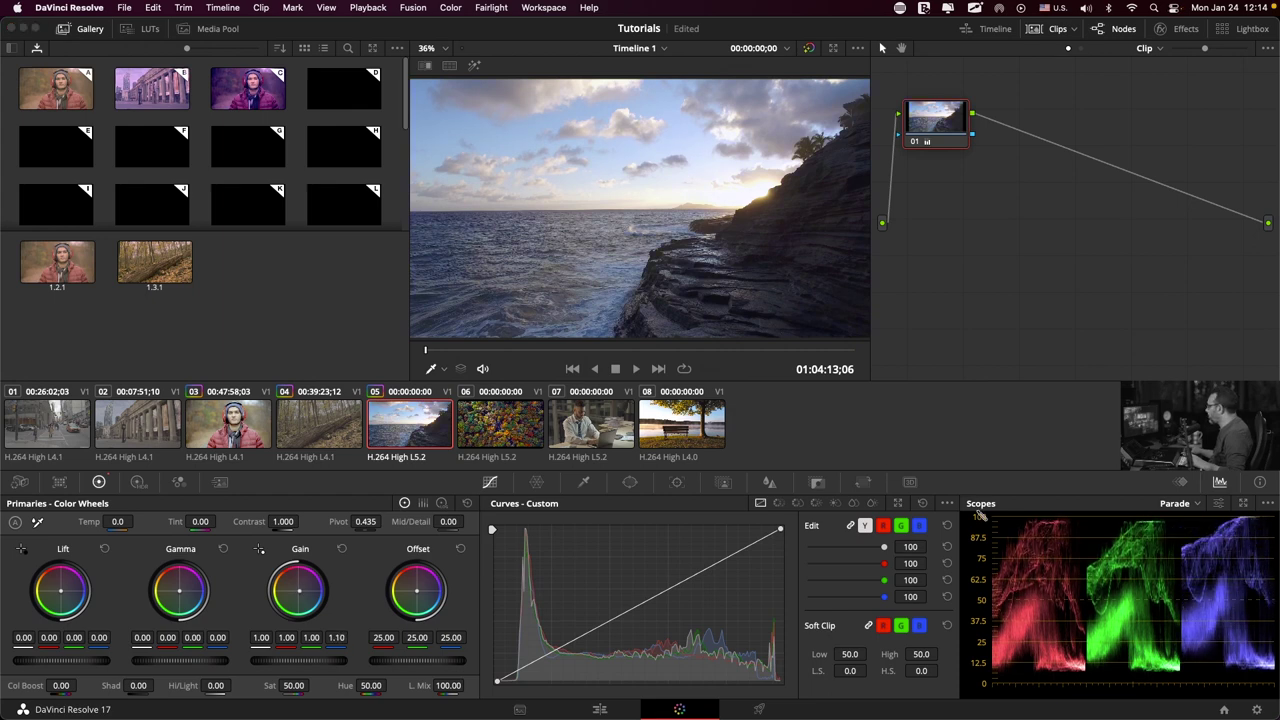
pyautogui.moveTo(970, 504); pyautogui.dragTo(1105, 646)
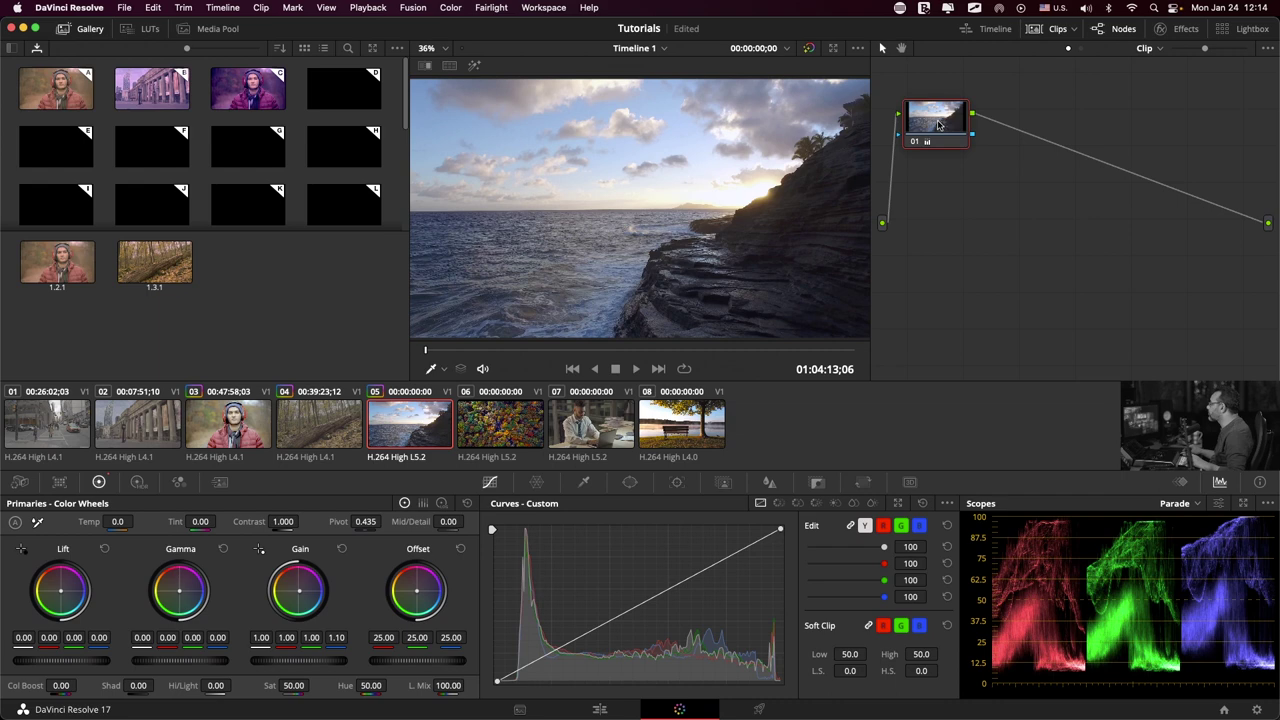
pyautogui.rightClick(936, 120)
pyautogui.click(960, 125)
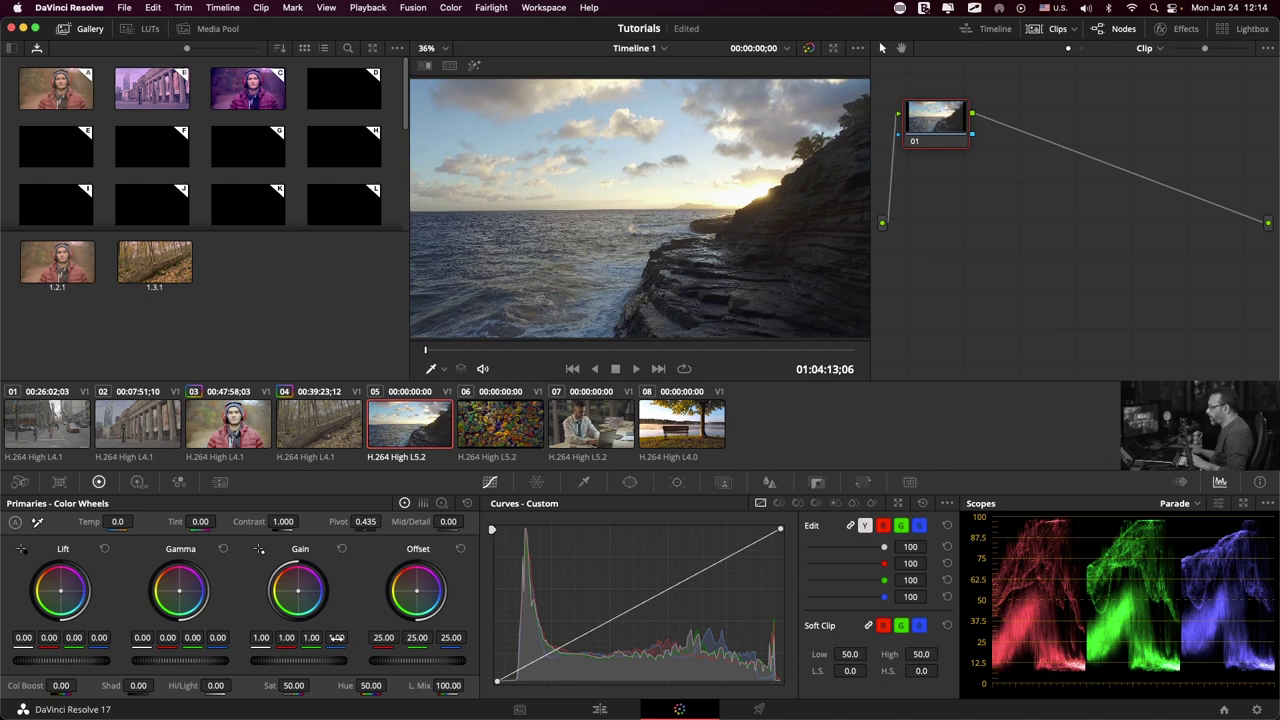
# Swing Gain blue up and down, cutting it to 0.63 for a warm yellow seascape.
pyautogui.moveTo(336, 637); pyautogui.dragTo(380, 637)
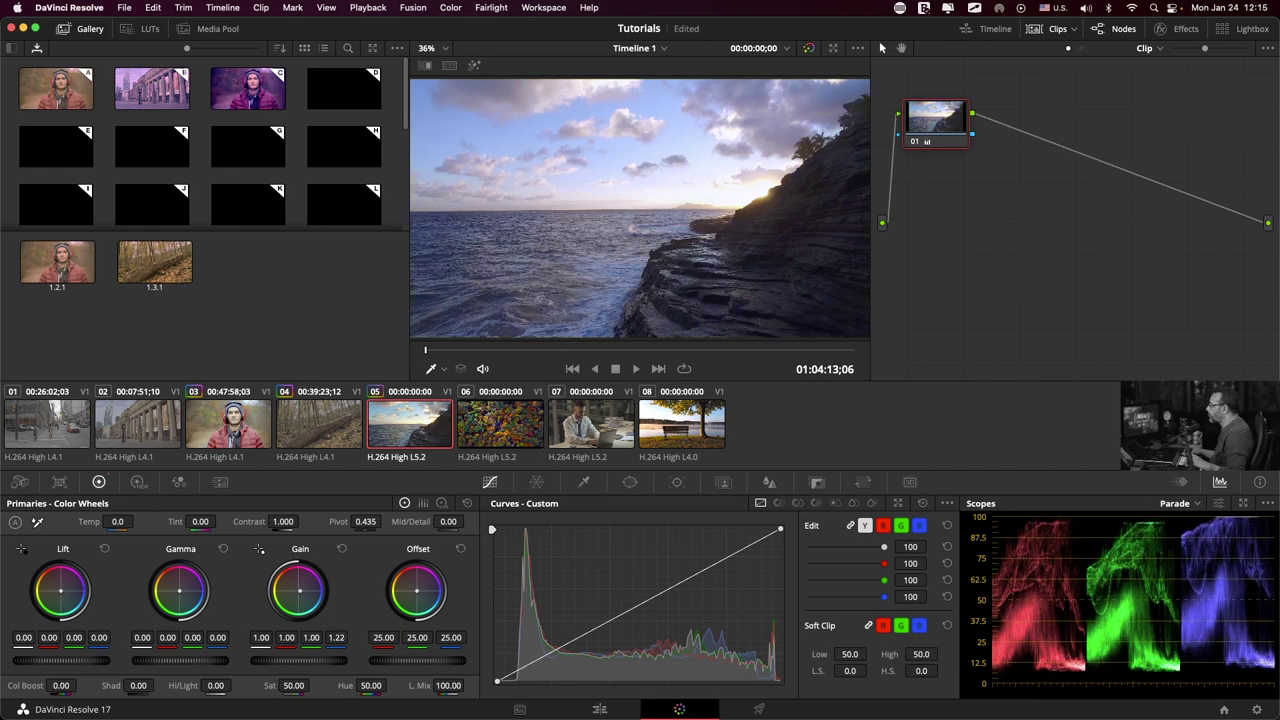
pyautogui.moveTo(380, 637)
pyautogui.mouseDown()
pyautogui.moveTo(358, 637)
pyautogui.moveTo(428, 637)
pyautogui.moveTo(292, 637)
pyautogui.moveTo(499, 637)
pyautogui.mouseUp()
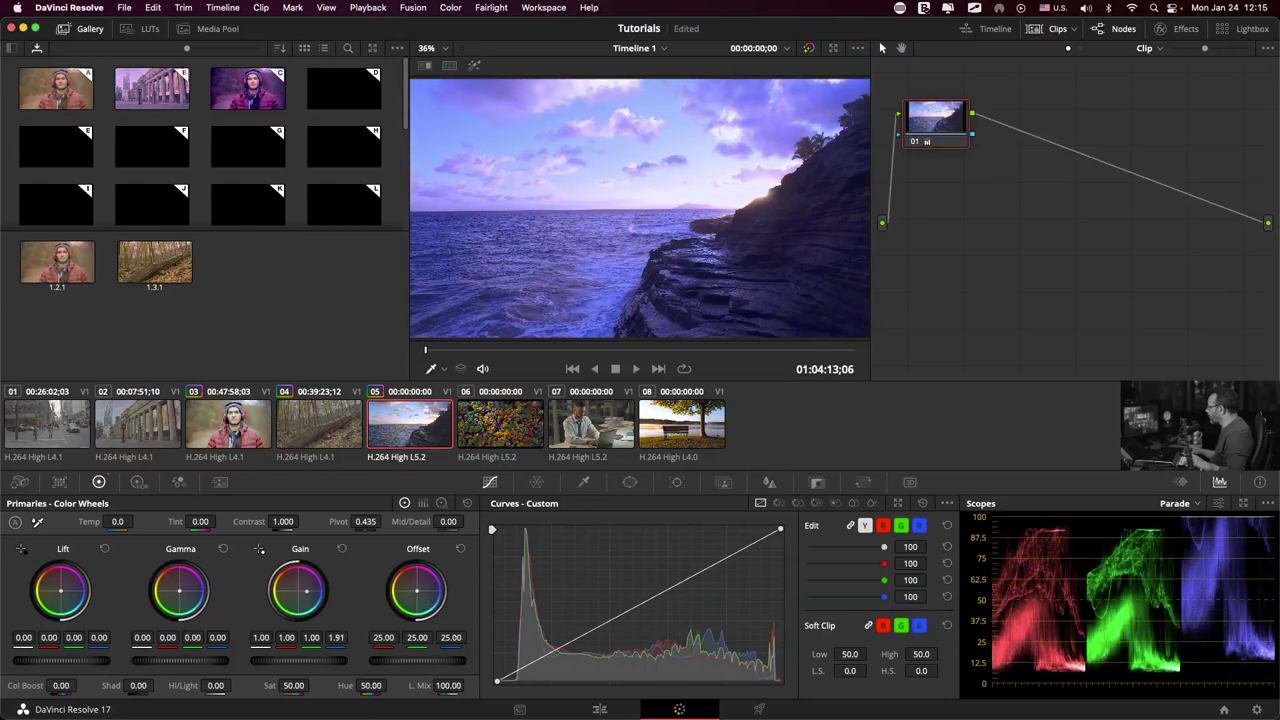
pyautogui.moveTo(499, 637)
pyautogui.mouseDown()
pyautogui.moveTo(237, 637)
pyautogui.moveTo(359, 637)
pyautogui.mouseUp()
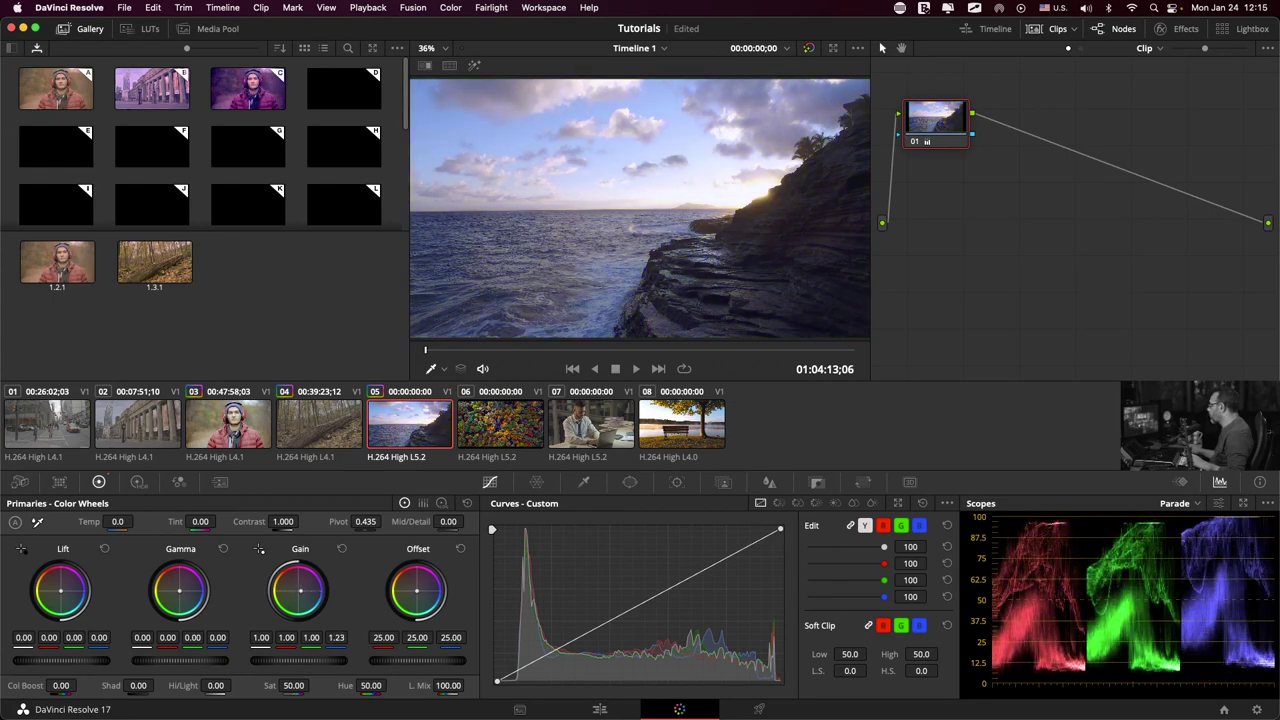
pyautogui.moveTo(336, 637); pyautogui.dragTo(410, 637)
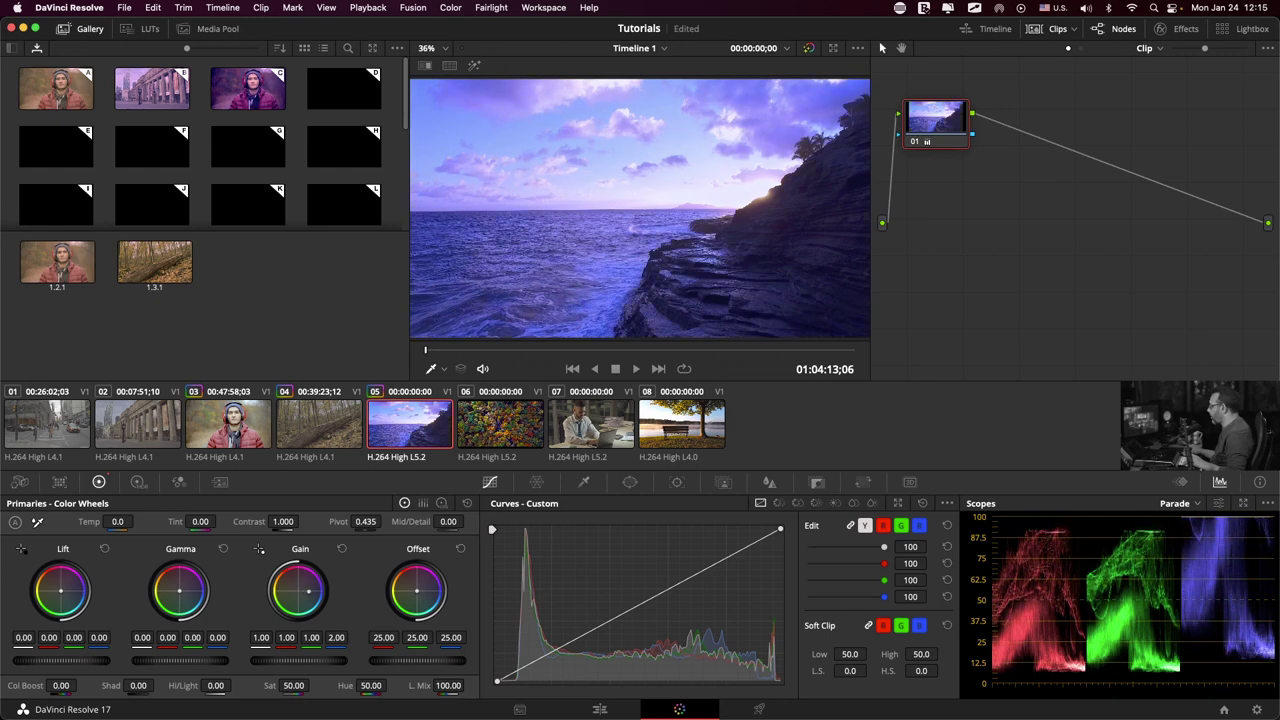
pyautogui.moveTo(336, 637); pyautogui.dragTo(194, 637)
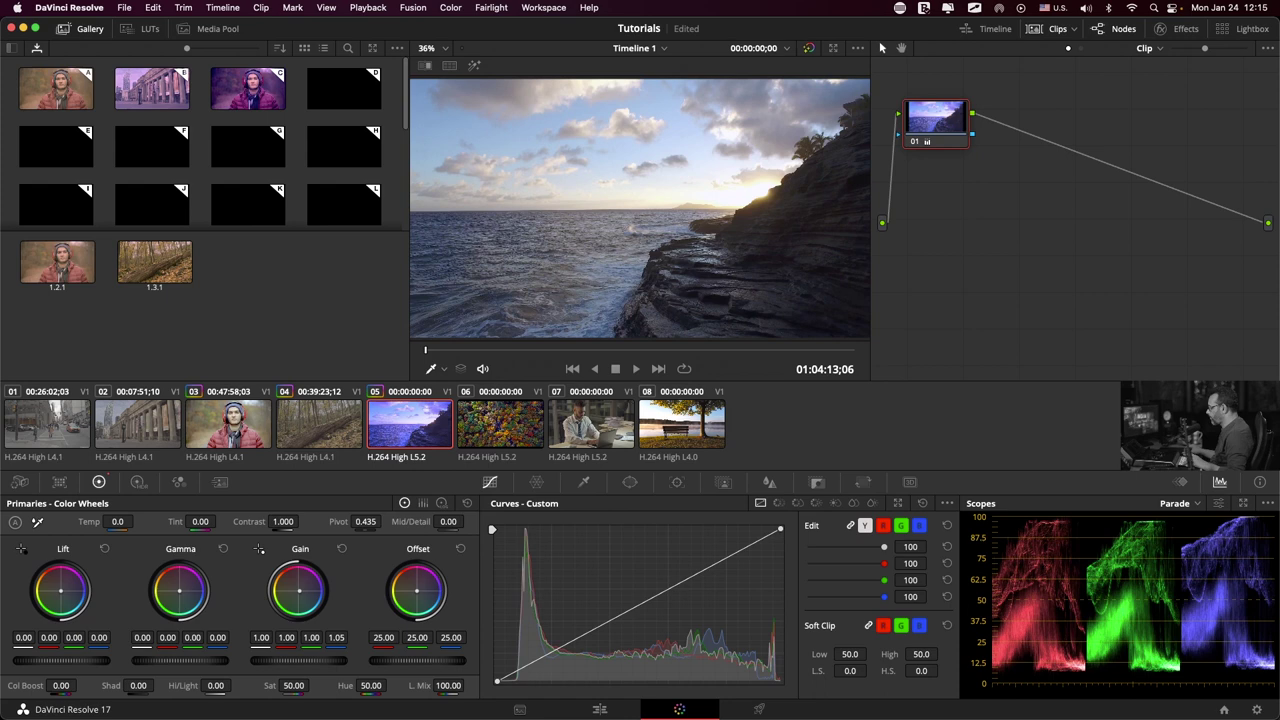
pyautogui.click(341, 548)
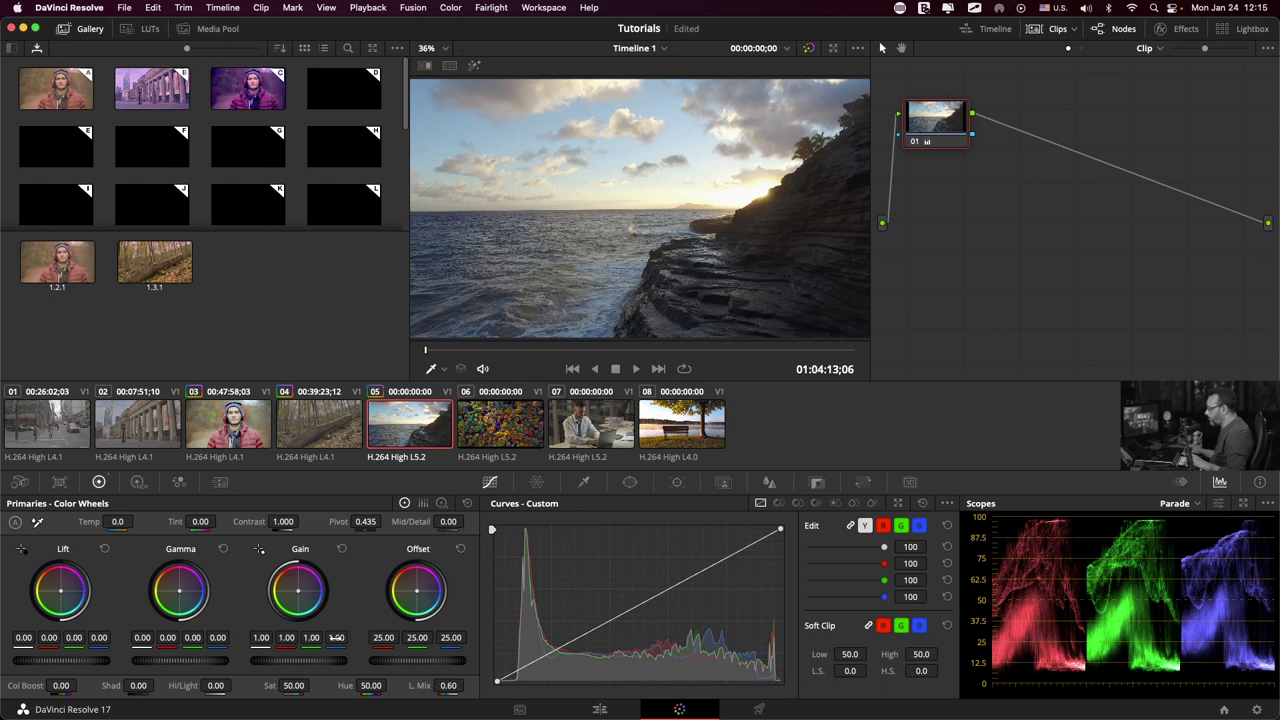
# Raise and return Gain blue to 1.00, reset Gain green, and nudge red up.
pyautogui.moveTo(336, 637)
pyautogui.mouseDown()
pyautogui.moveTo(380, 637)
pyautogui.moveTo(315, 637)
pyautogui.moveTo(362, 637)
pyautogui.mouseUp()
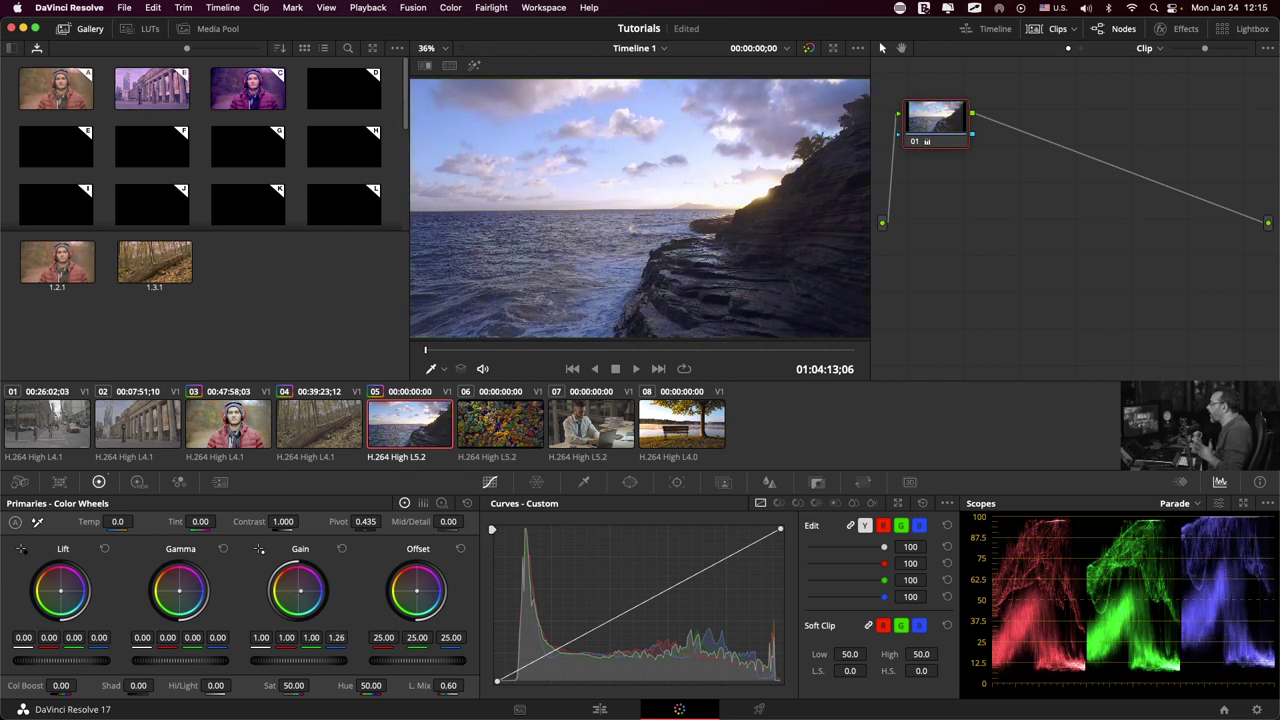
pyautogui.moveTo(362, 637); pyautogui.dragTo(424, 637)
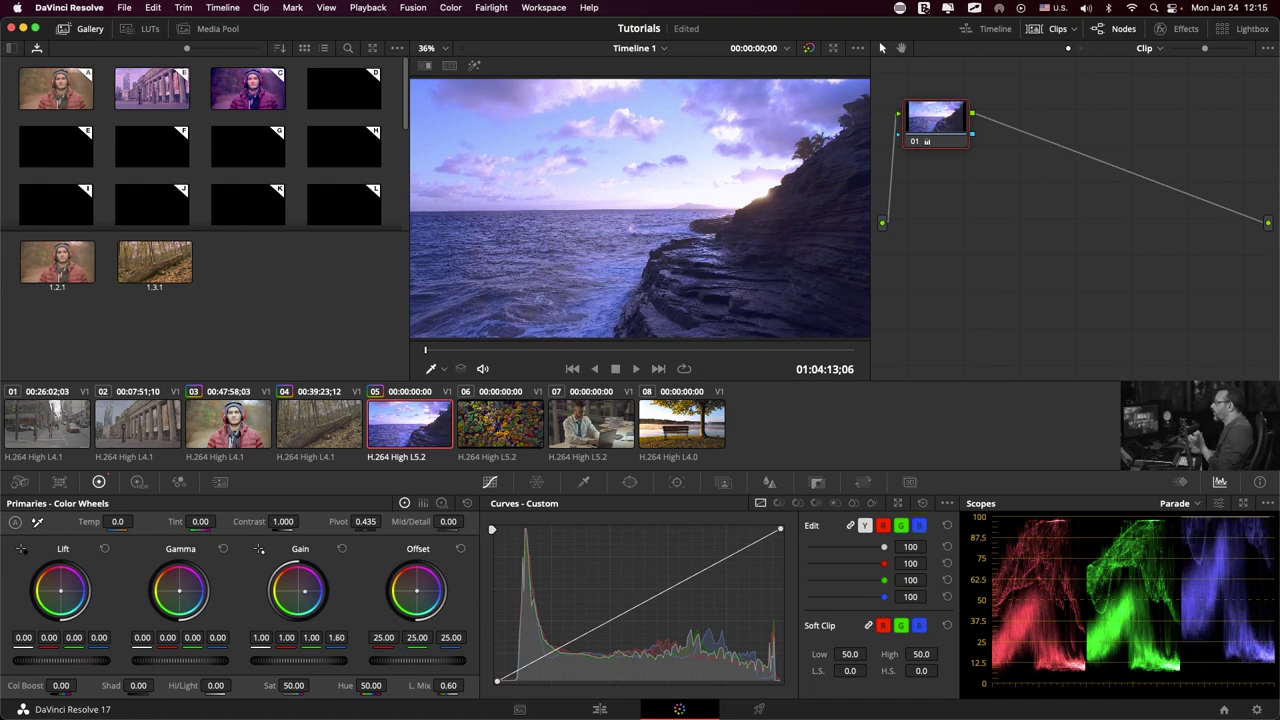
pyautogui.moveTo(424, 637)
pyautogui.mouseDown()
pyautogui.moveTo(459, 637)
pyautogui.moveTo(337, 637)
pyautogui.mouseUp()
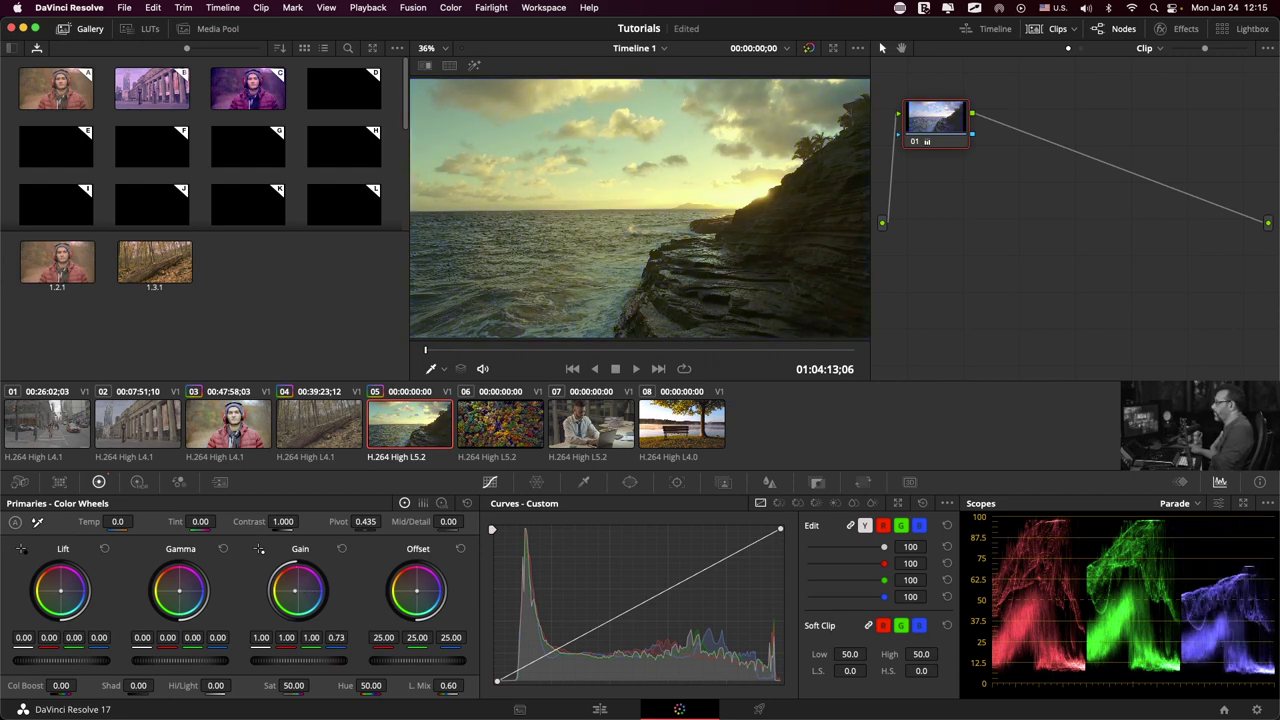
pyautogui.moveTo(336, 647)
pyautogui.mouseDown()
pyautogui.moveTo(370, 637)
pyautogui.moveTo(315, 648)
pyautogui.mouseUp()
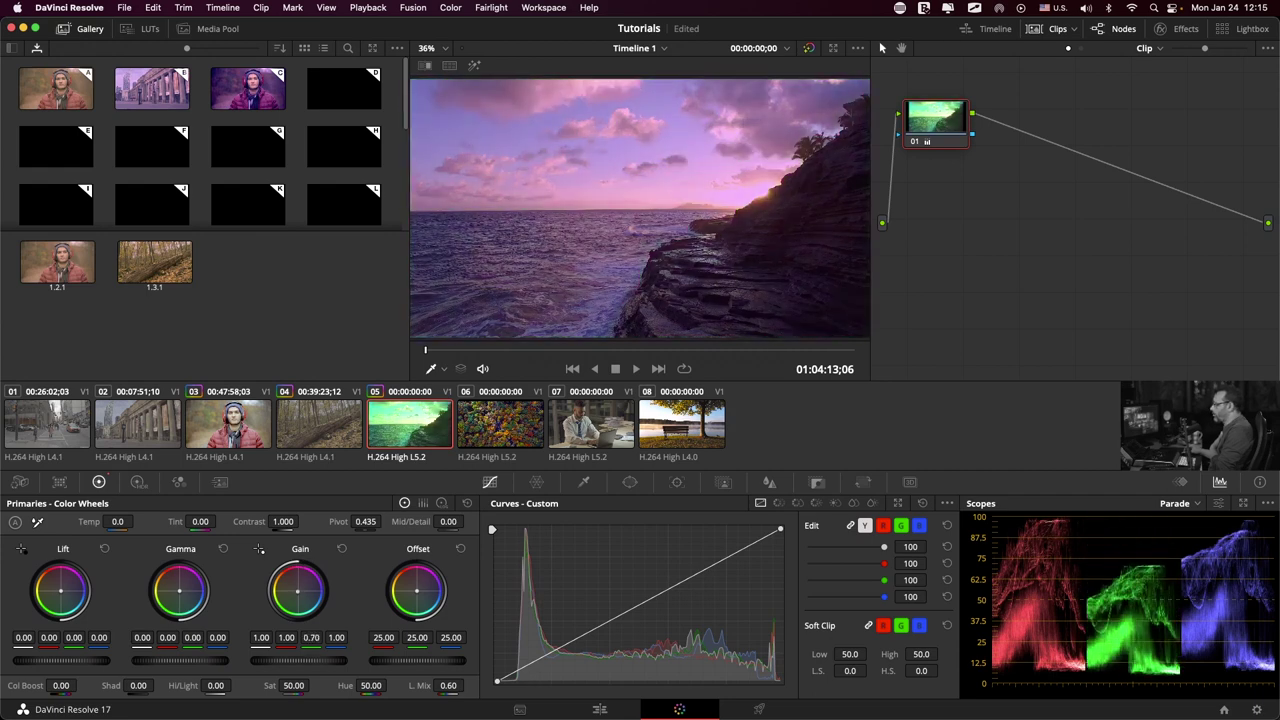
pyautogui.doubleClick(311, 637)
pyautogui.moveTo(286, 640); pyautogui.dragTo(299, 650)
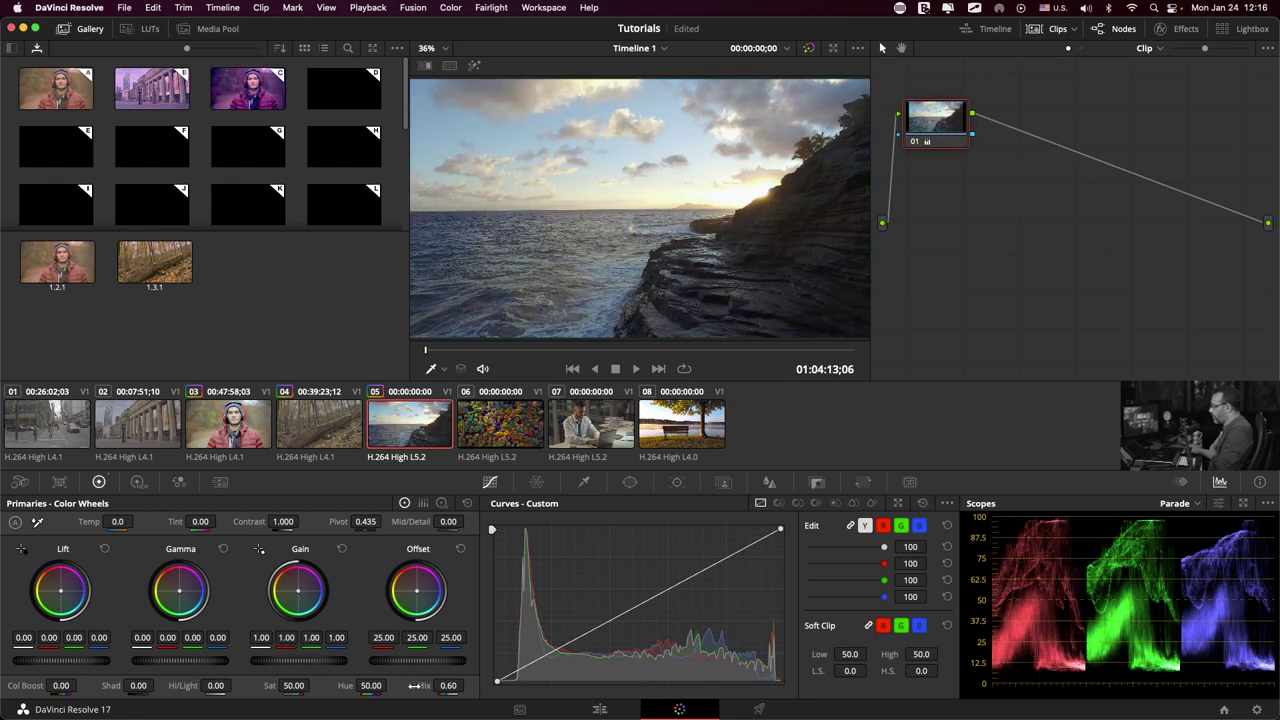
# Reset Lum Mix to 100.00, keep Gain blue neutral, and show the primaries as Color Bars.
pyautogui.doubleClick(425, 686)
pyautogui.moveTo(336, 637)
pyautogui.mouseDown()
pyautogui.moveTo(380, 637)
pyautogui.moveTo(336, 637)
pyautogui.mouseUp()
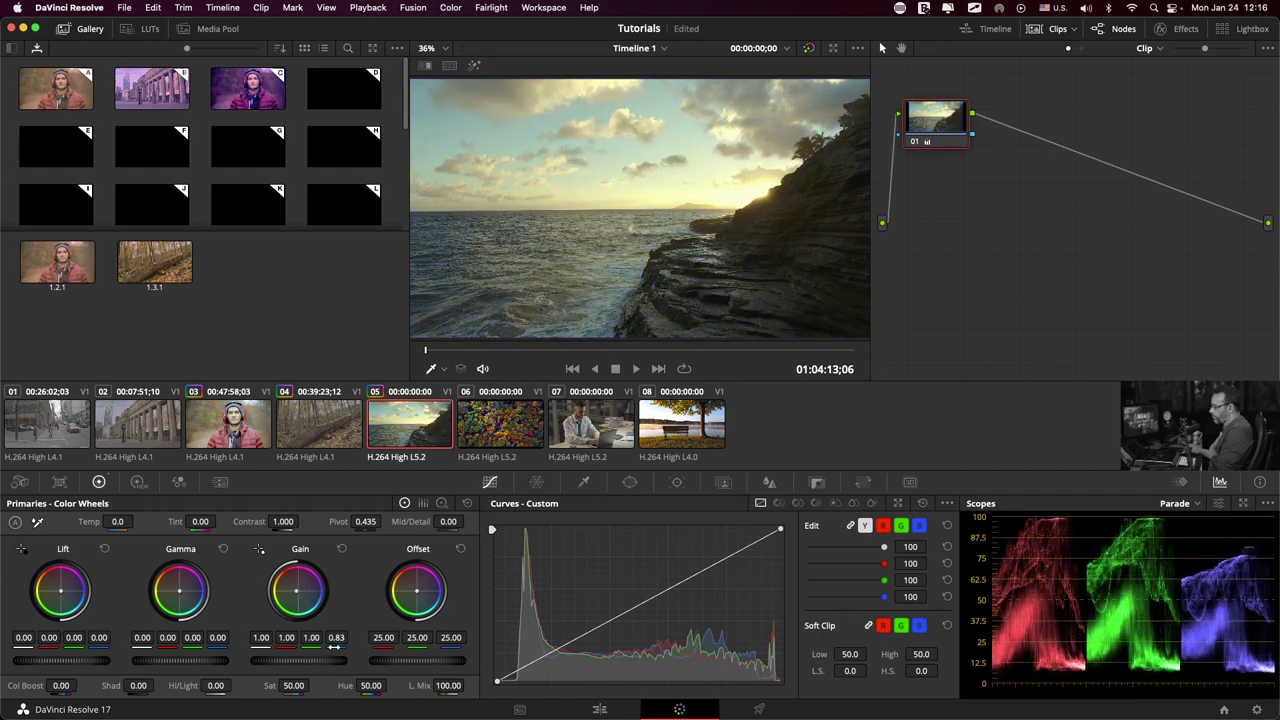
pyautogui.moveTo(335, 647); pyautogui.dragTo(337, 647)
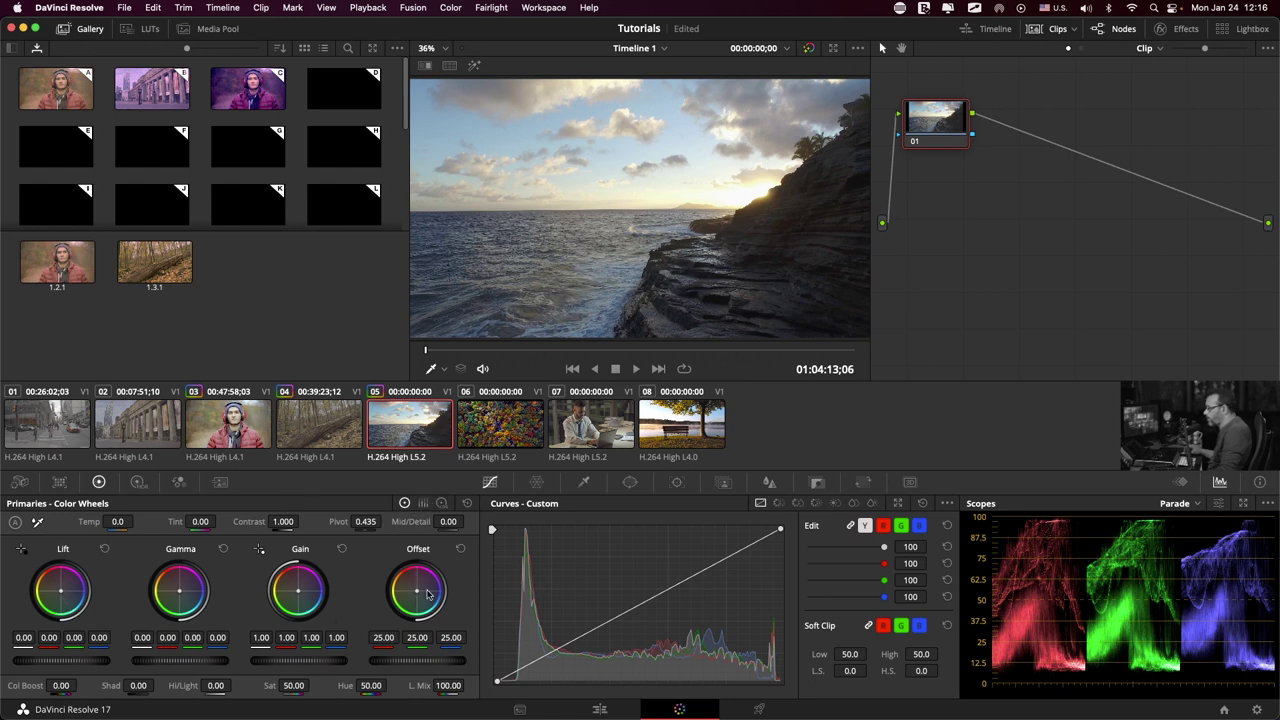
pyautogui.click(423, 504)
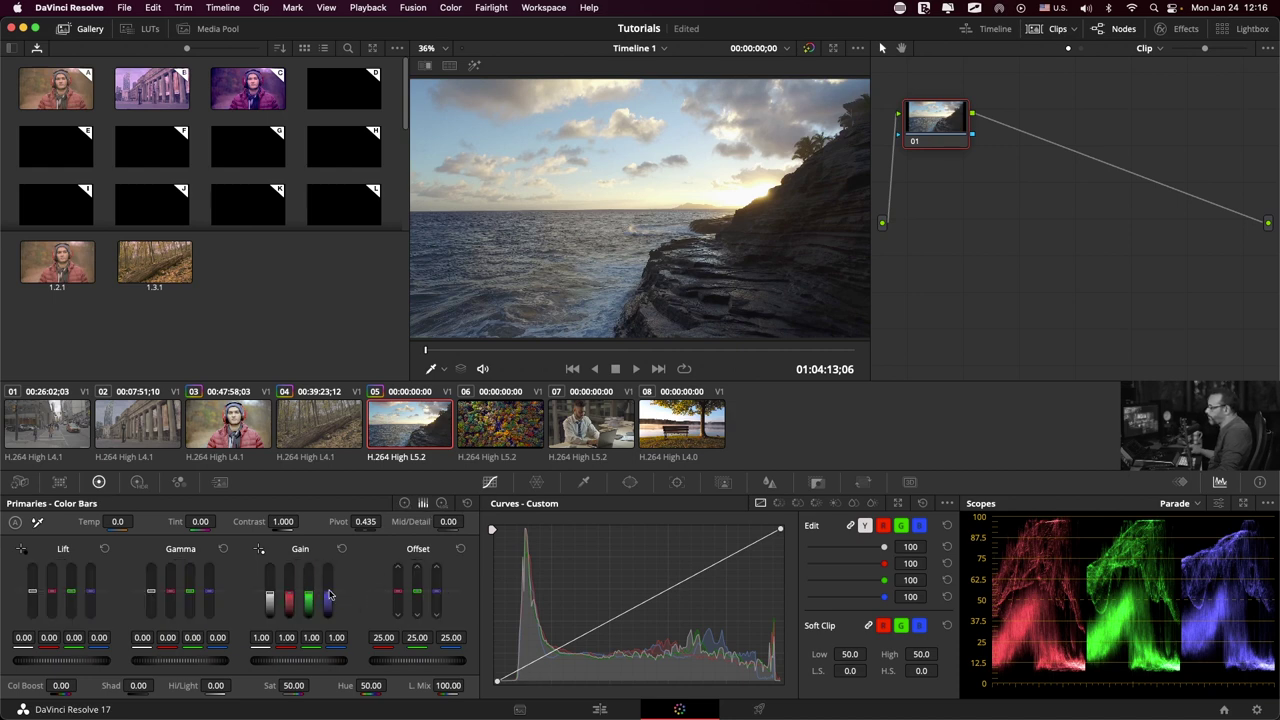
# Pull the Gain blue bar down to 0.59 for a yellow cast, then view Log Wheels and return to Color Wheels.
pyautogui.moveTo(327, 600)
pyautogui.mouseDown()
pyautogui.moveTo(327, 558)
pyautogui.moveTo(327, 605)
pyautogui.moveTo(342, 551)
pyautogui.mouseUp()
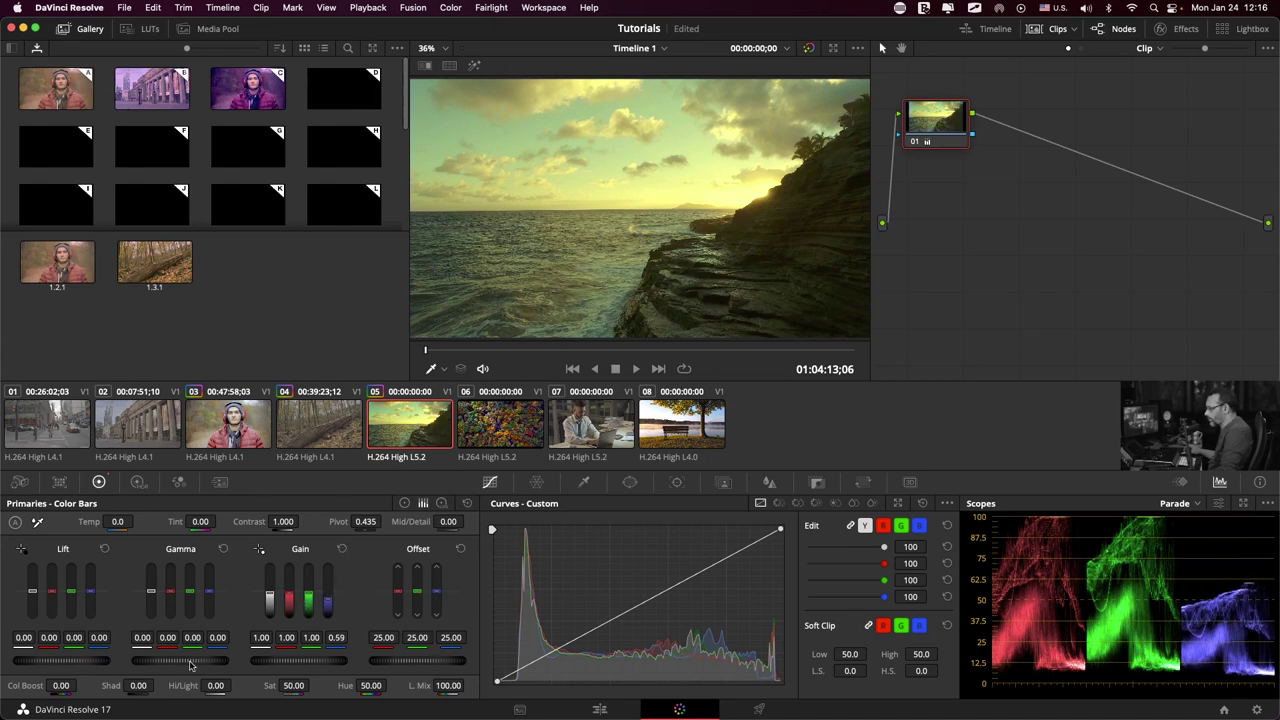
pyautogui.click(443, 504)
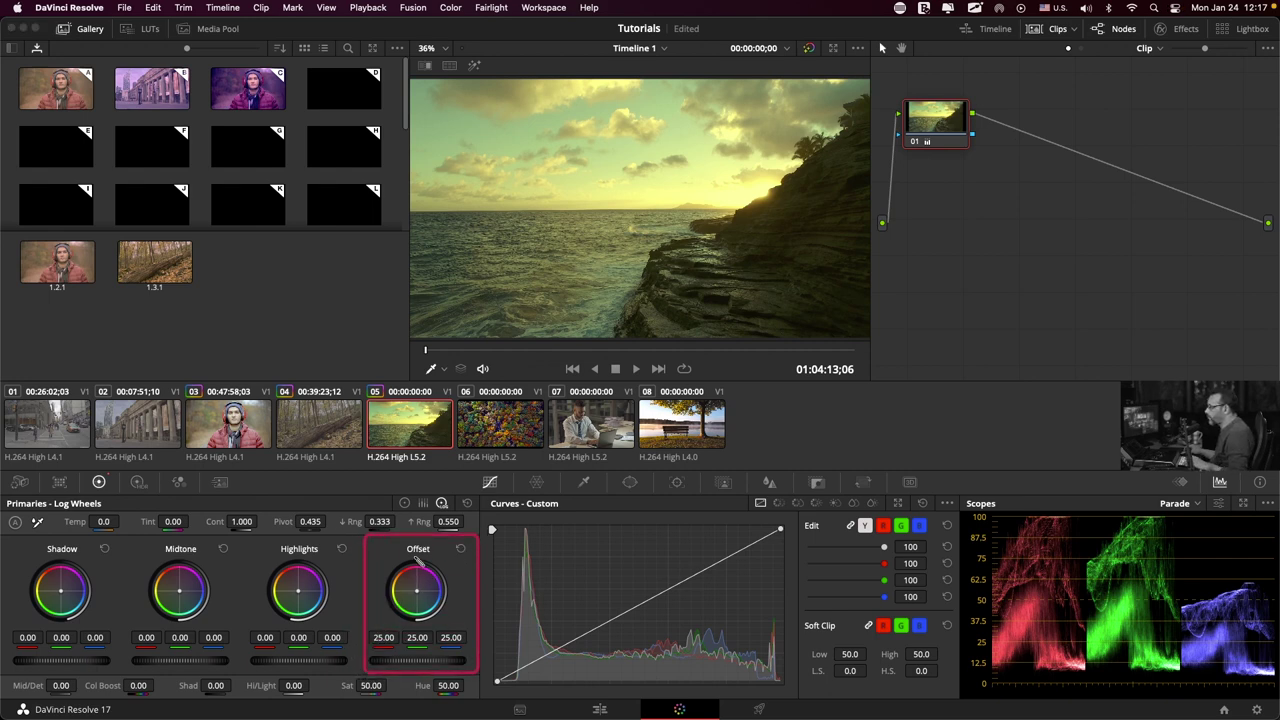
pyautogui.click(404, 503)
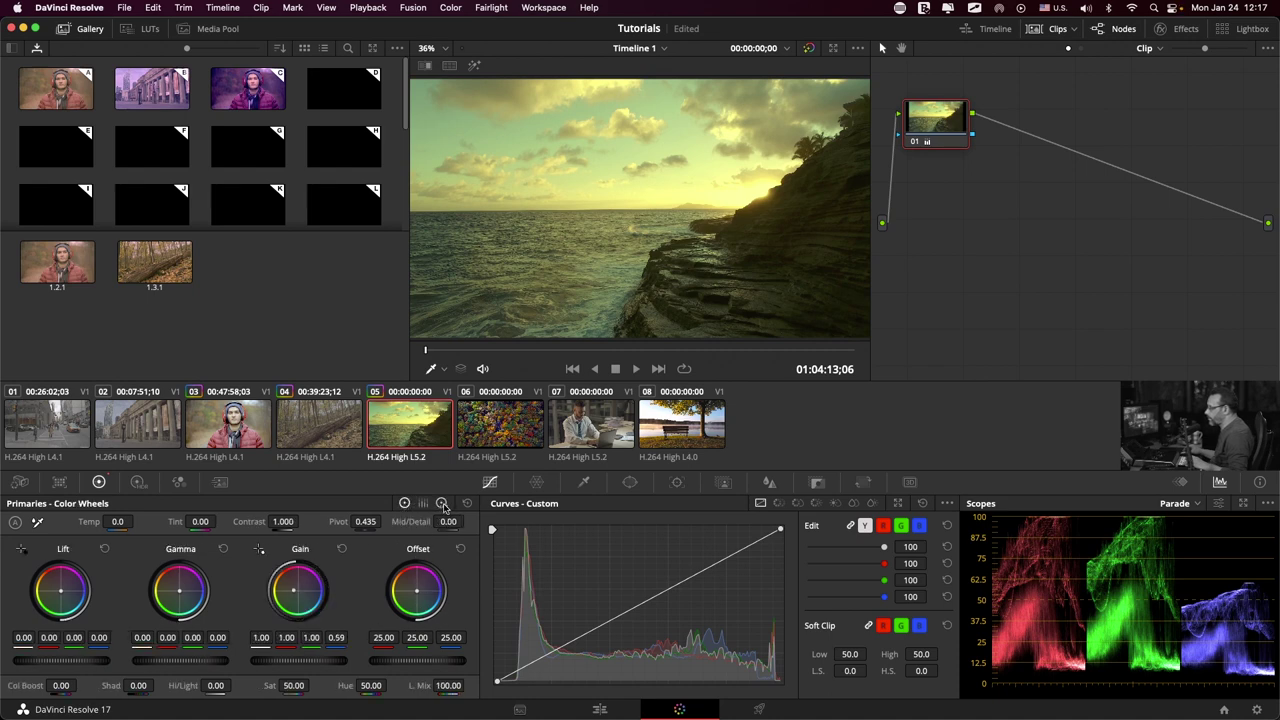
# Switch to Log Wheels and reset node 01's grade.
pyautogui.click(441, 504)
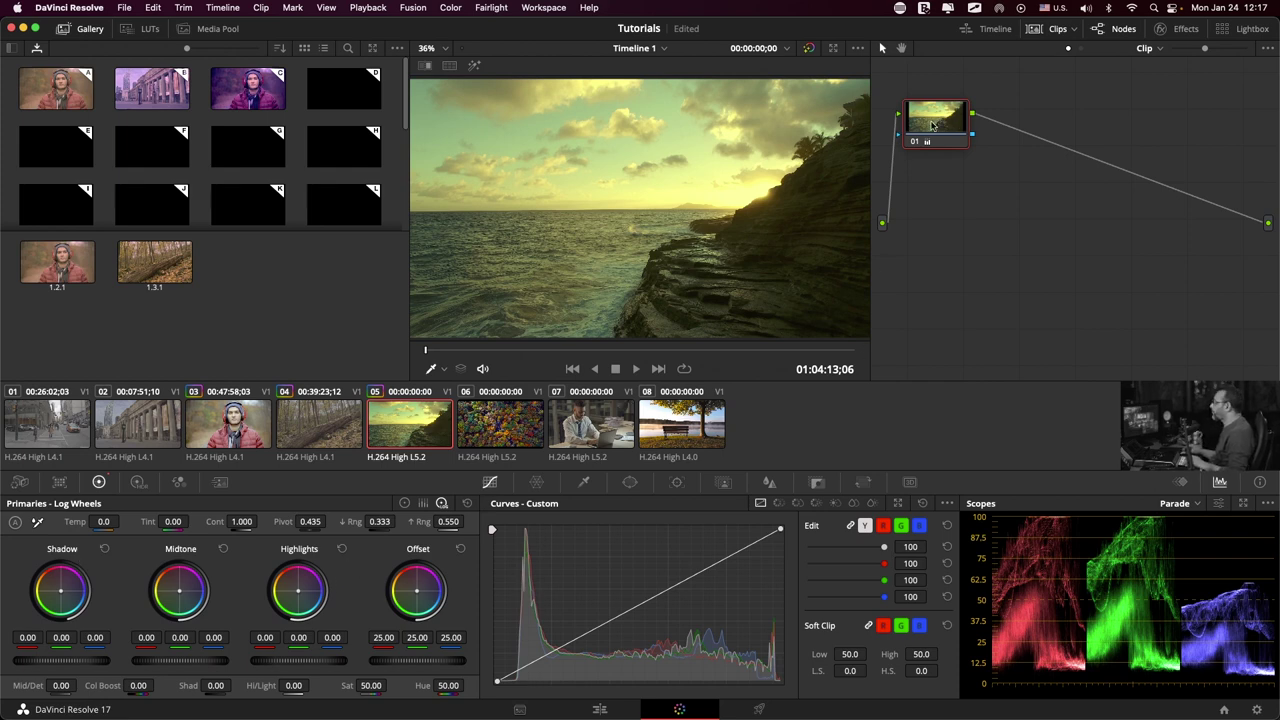
pyautogui.rightClick(932, 125)
pyautogui.click(955, 133)
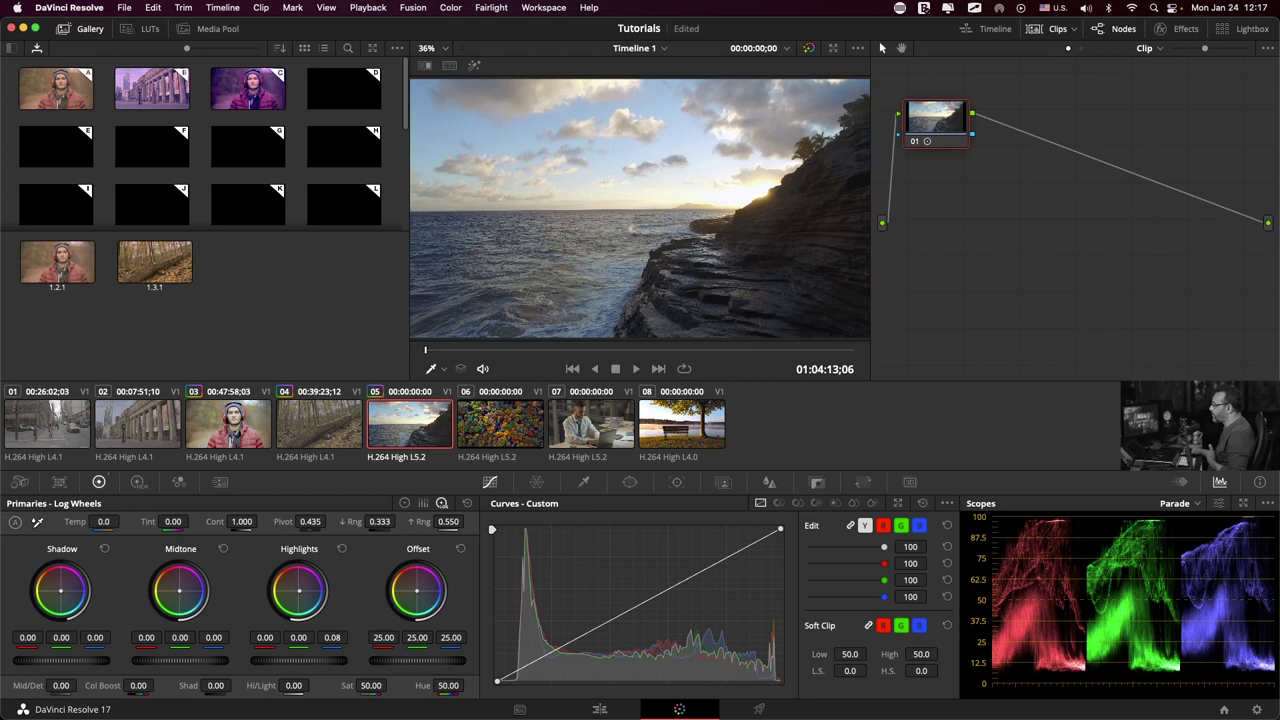
# Test blue shifts in Highlights and Gain, resetting each, and finish on Log Wheels.
pyautogui.moveTo(332, 637); pyautogui.dragTo(360, 637)
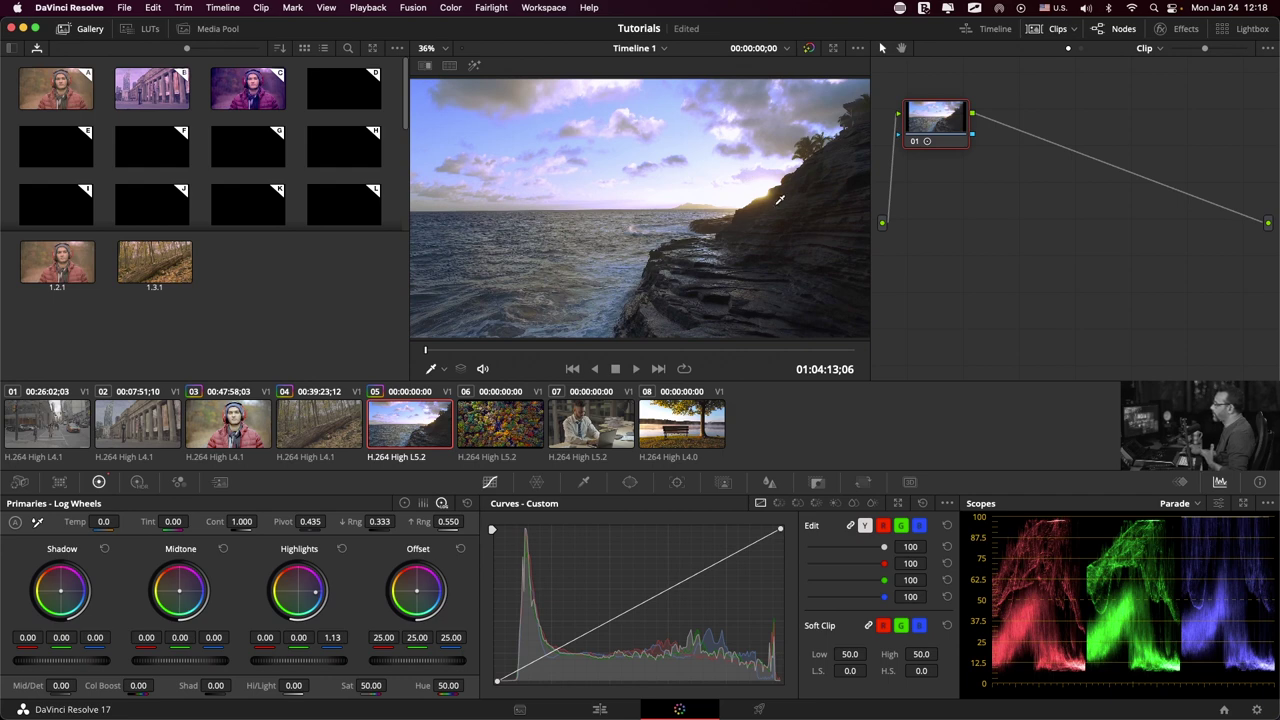
pyautogui.click(342, 550)
pyautogui.click(404, 504)
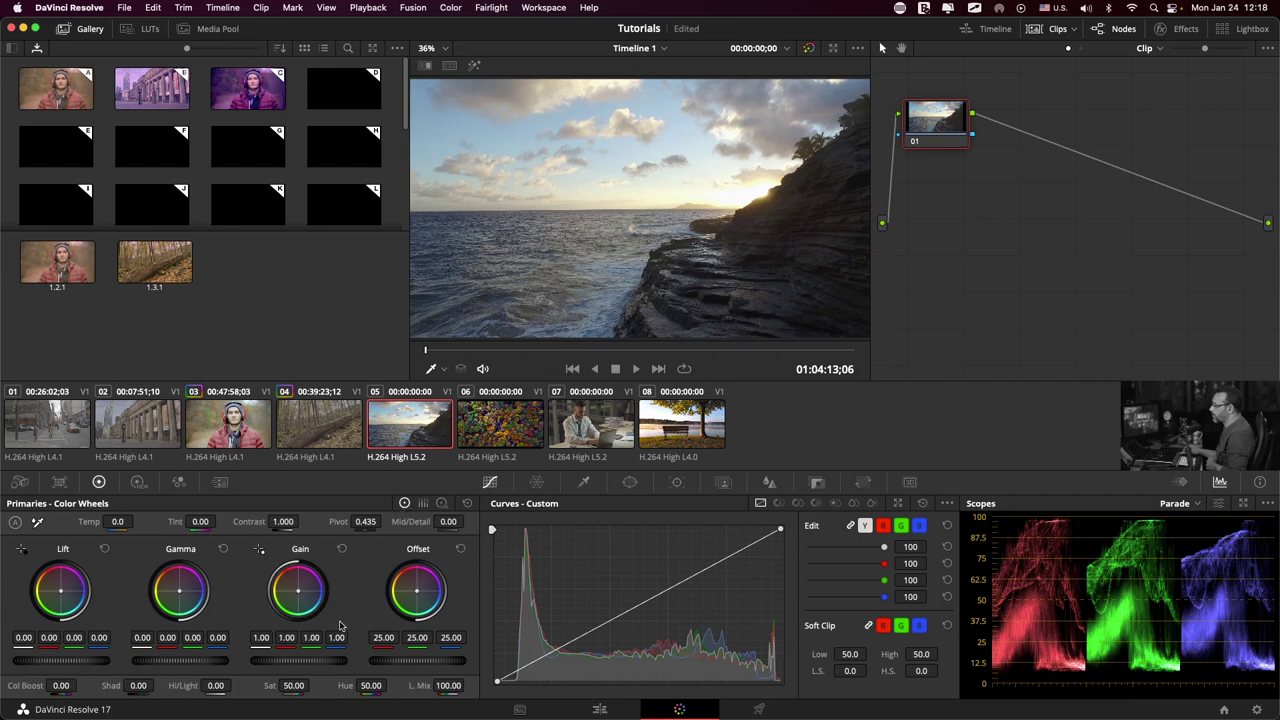
pyautogui.moveTo(336, 637); pyautogui.dragTo(337, 638)
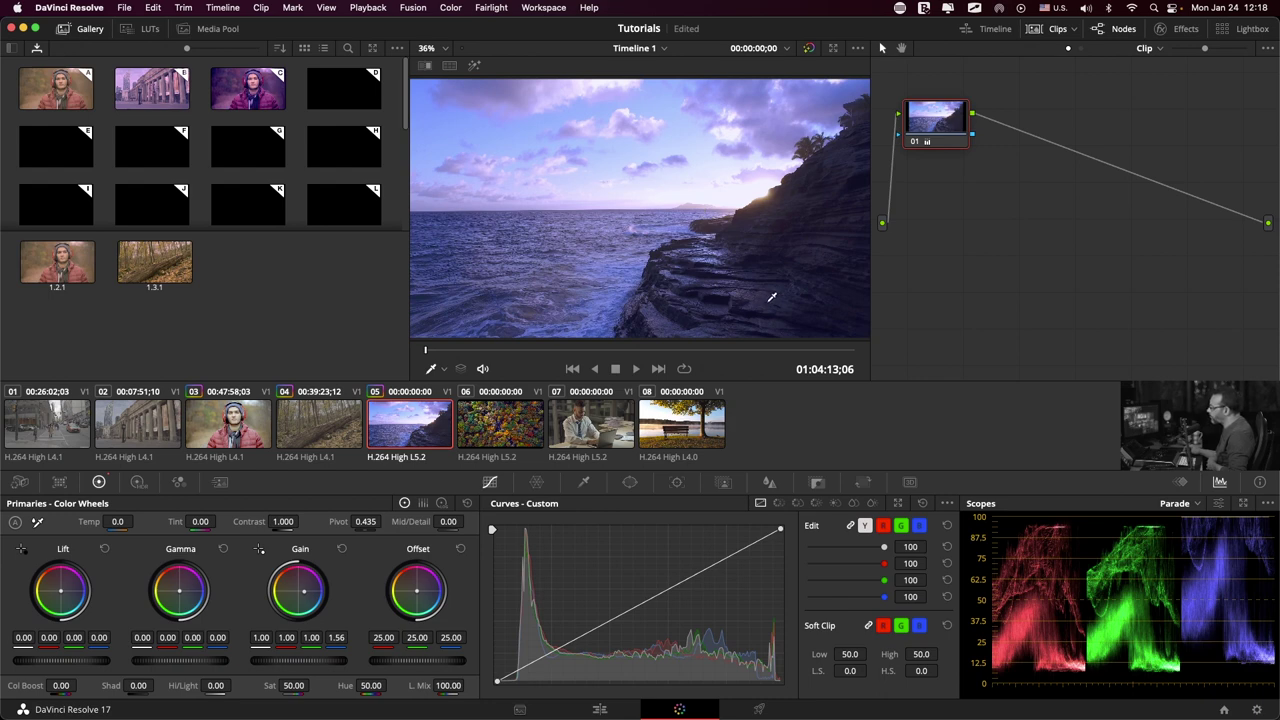
pyautogui.click(342, 551)
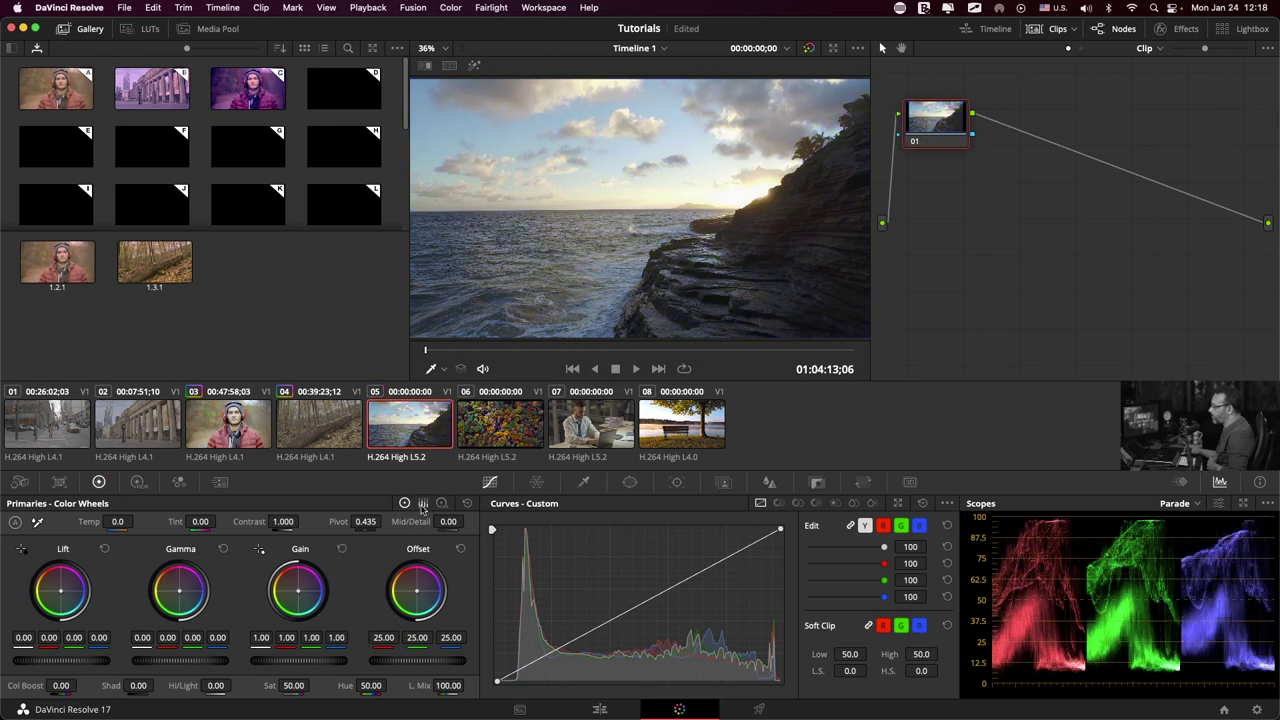
pyautogui.click(441, 503)
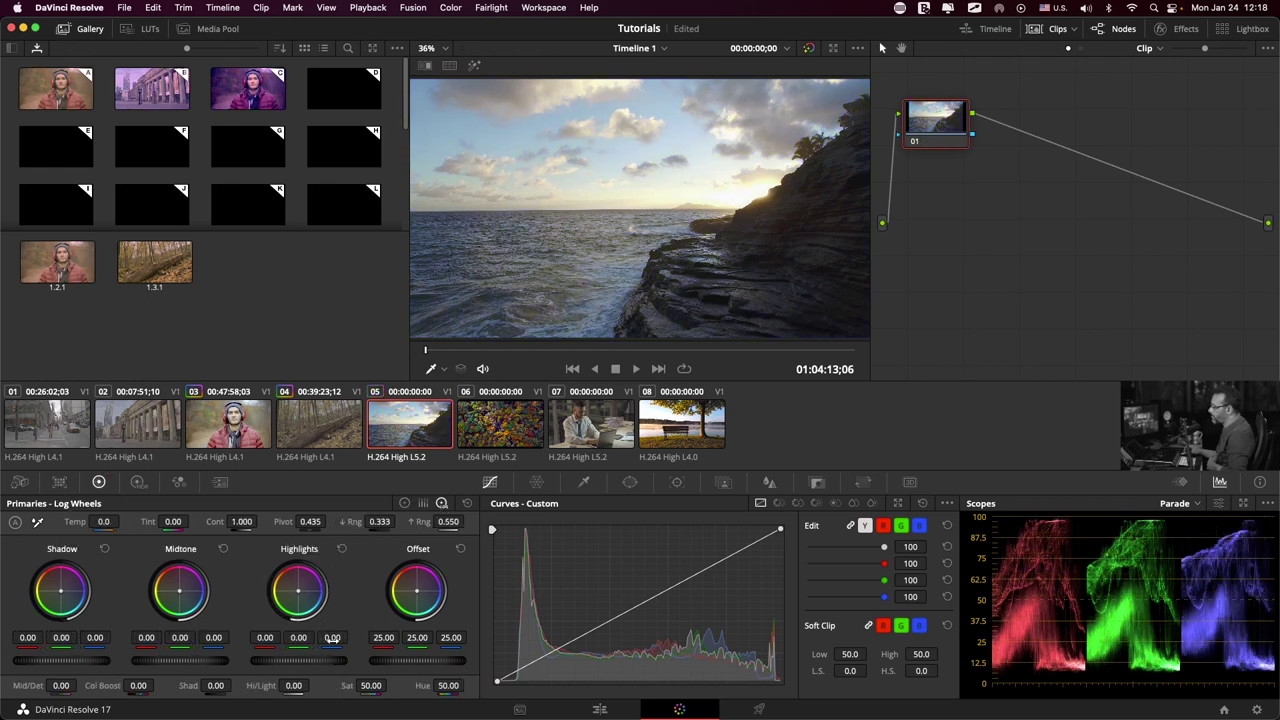
# In Log Wheels, raise Highlights blue to 1.22 and restore High Range to its 0.550 default.
pyautogui.moveTo(332, 637); pyautogui.dragTo(360, 637)
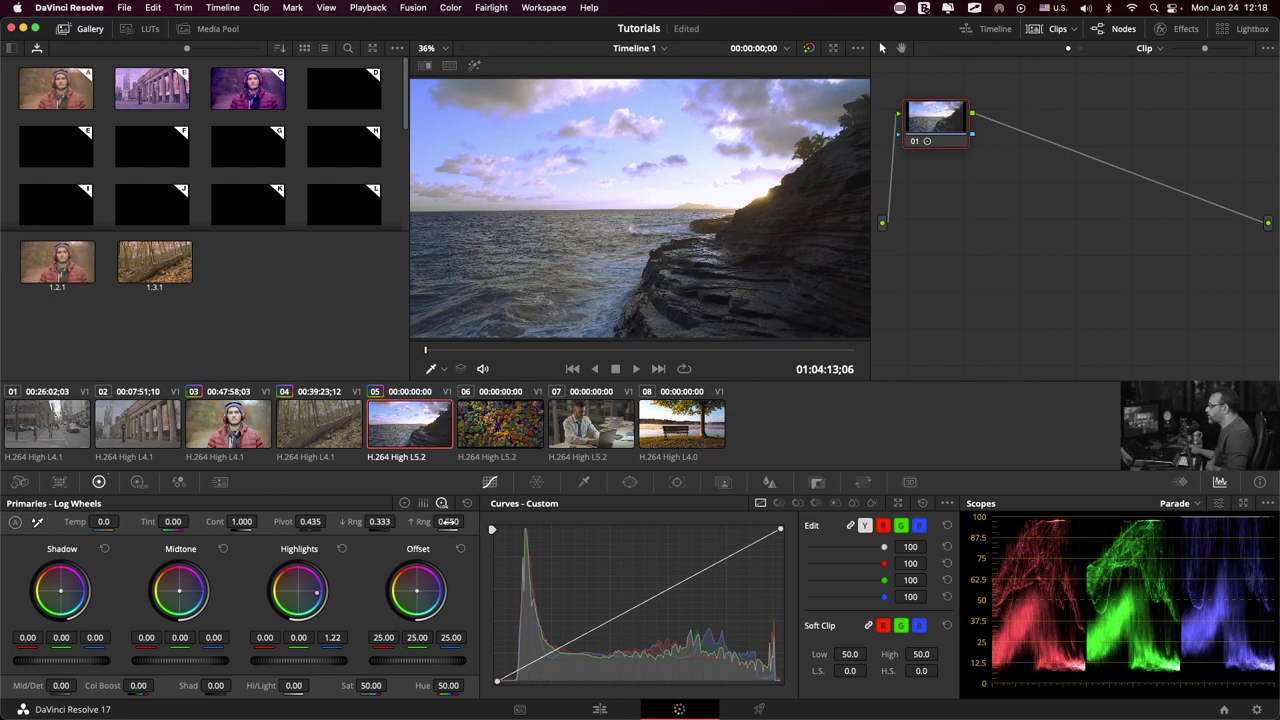
pyautogui.moveTo(467, 521); pyautogui.dragTo(467, 521)
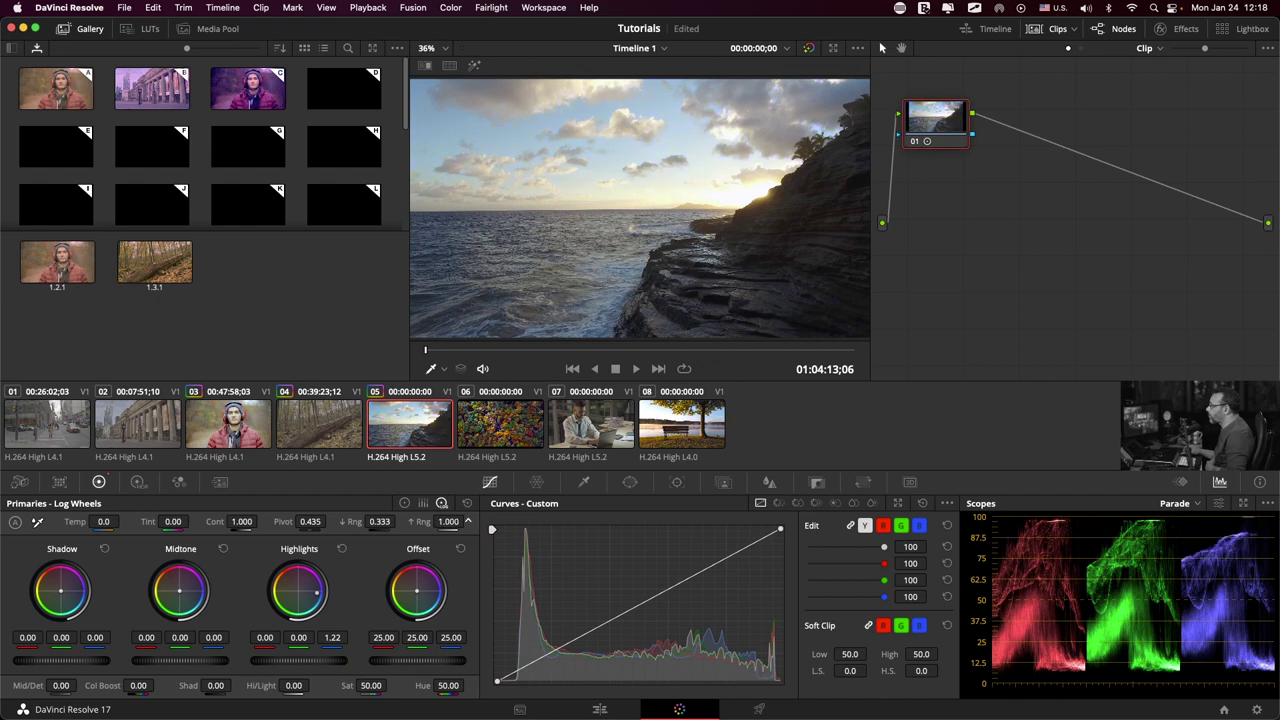
pyautogui.moveTo(467, 521); pyautogui.dragTo(467, 521)
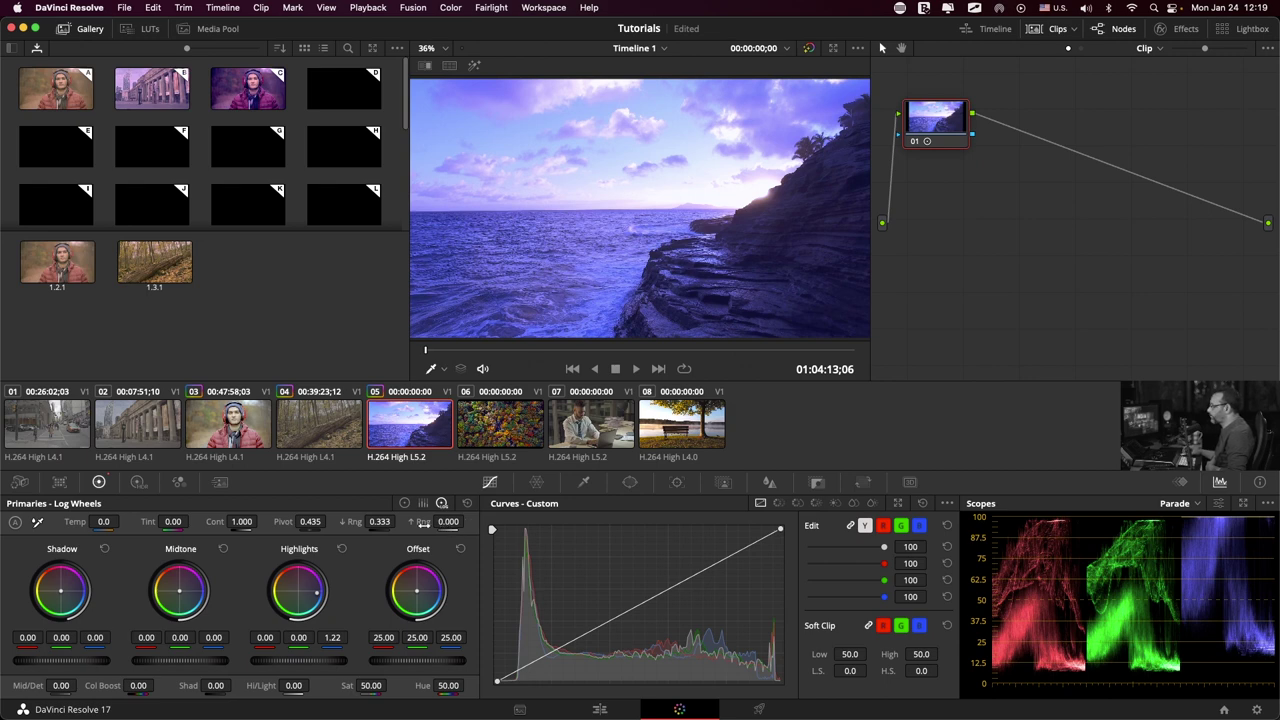
pyautogui.doubleClick(423, 521)
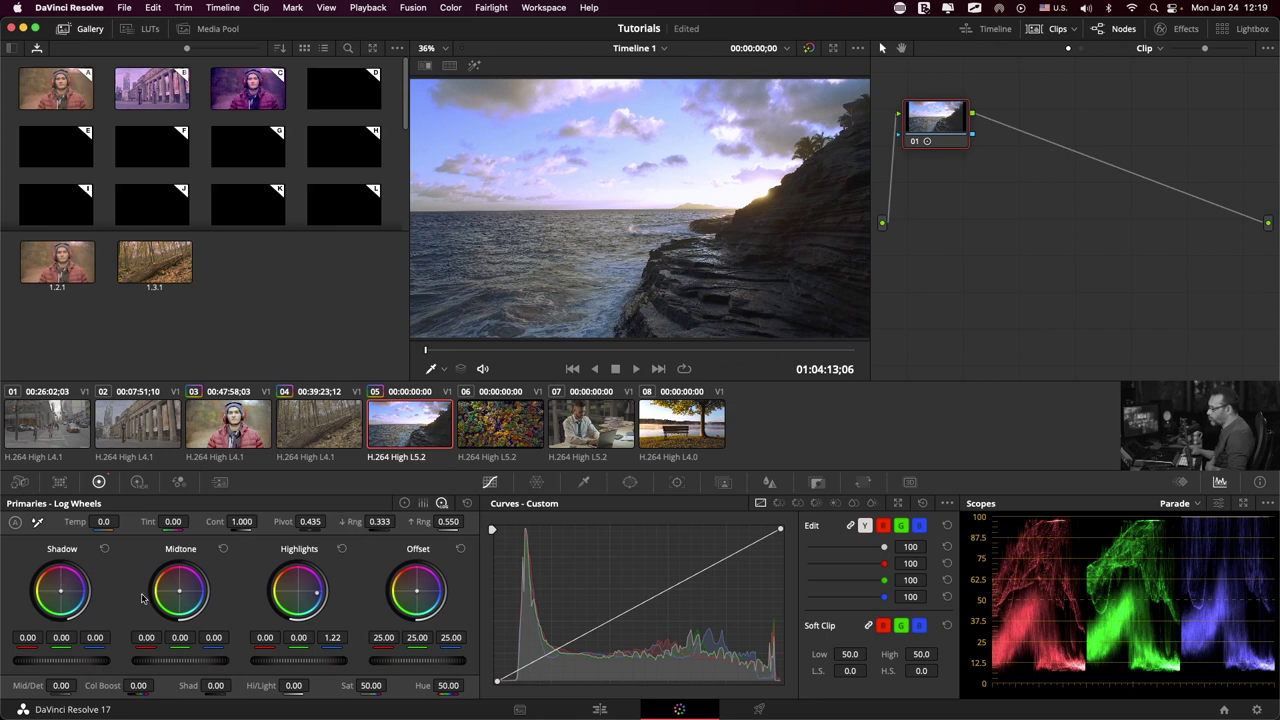
# Reset the Highlights, then push Shadow blue up and adjust the Low Range.
pyautogui.click(342, 549)
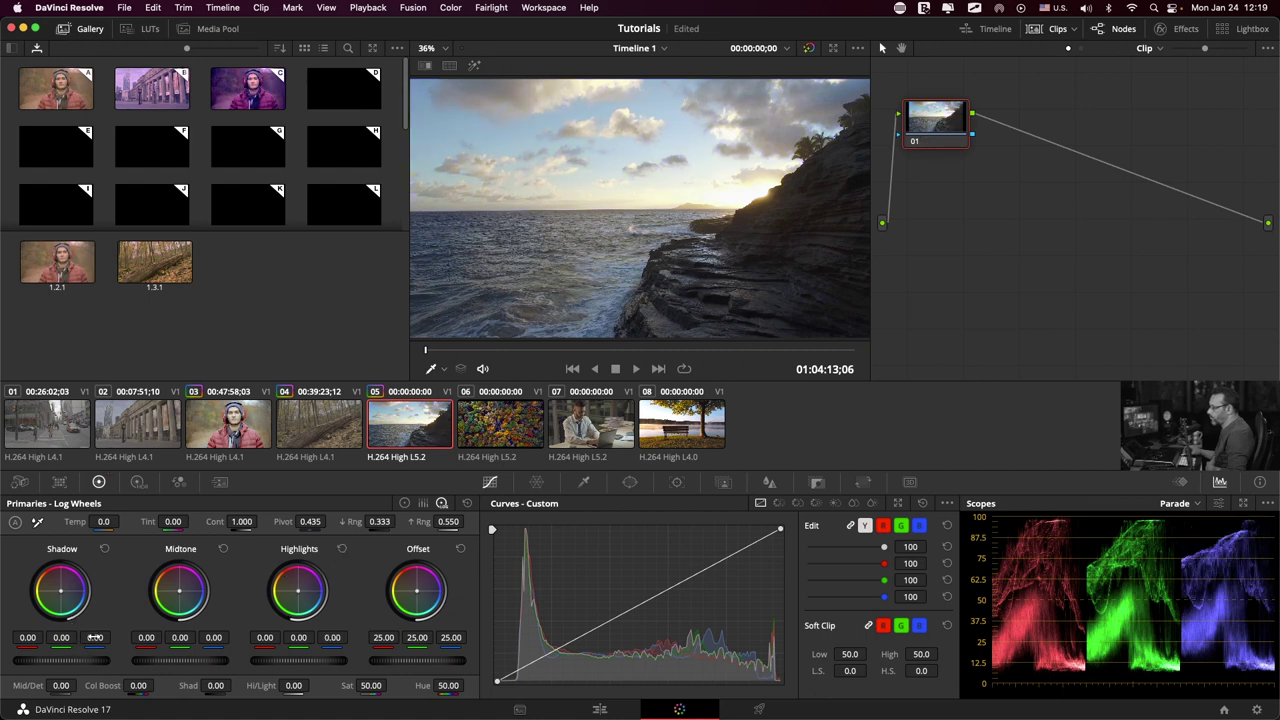
pyautogui.moveTo(95, 637)
pyautogui.mouseDown()
pyautogui.moveTo(112, 637)
pyautogui.moveTo(80, 637)
pyautogui.mouseUp()
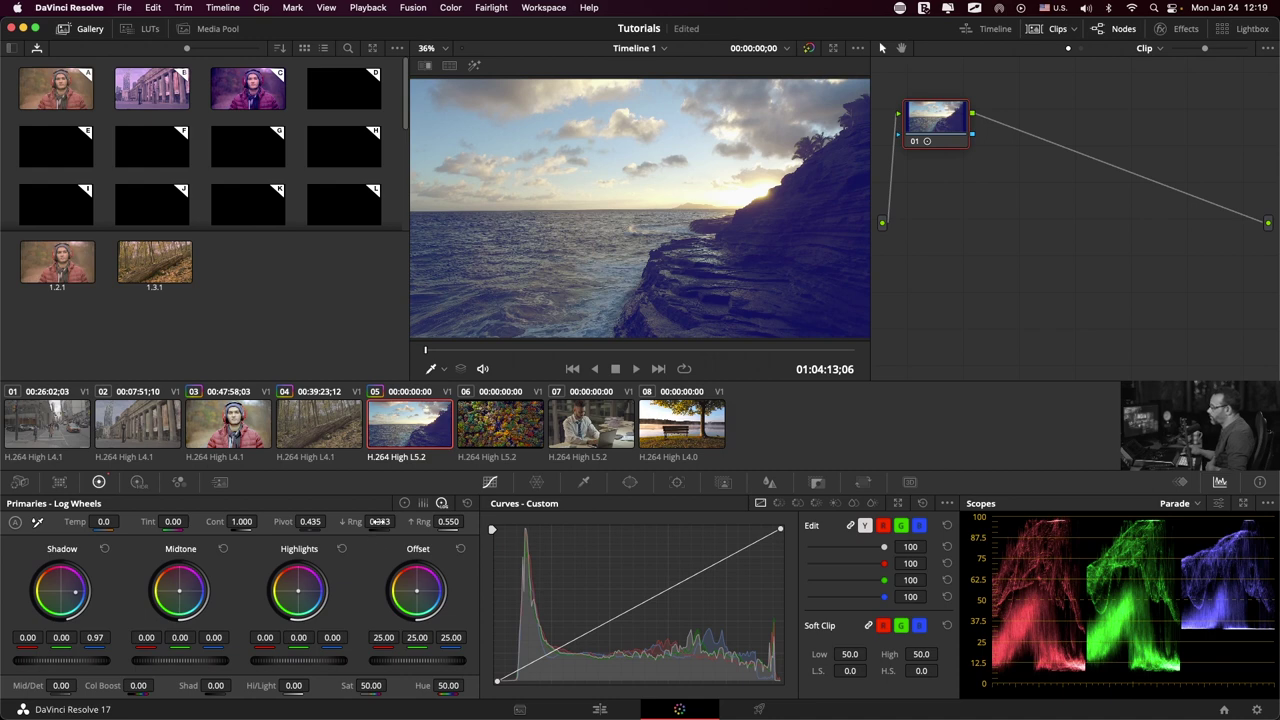
pyautogui.moveTo(379, 521); pyautogui.dragTo(410, 521)
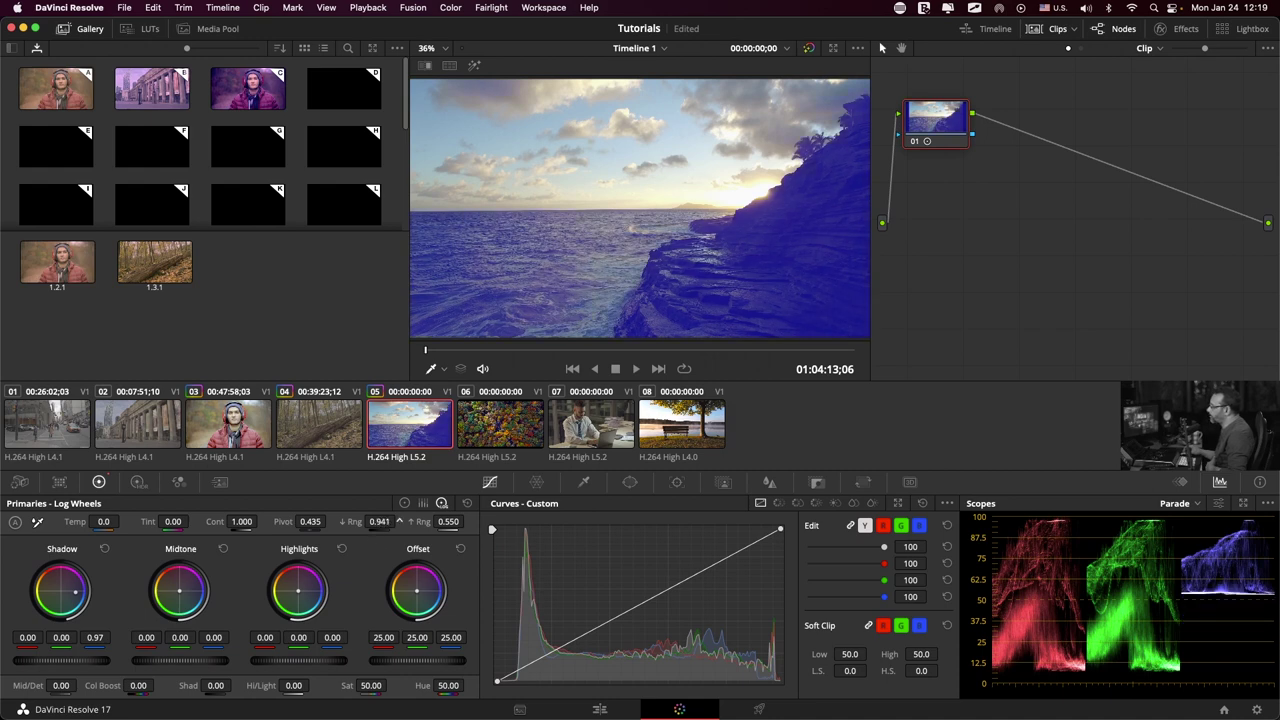
pyautogui.moveTo(379, 521); pyautogui.dragTo(340, 521)
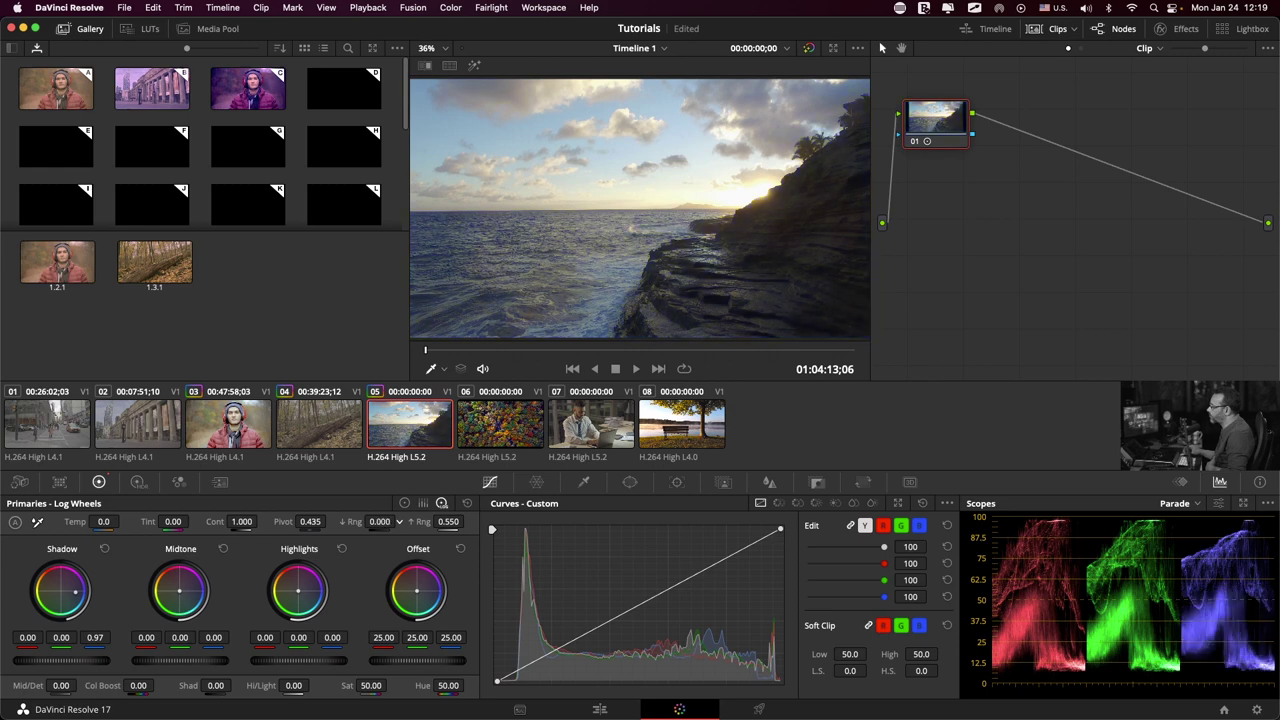
# Compare graded and ungraded with bypass, then reset all primary adjustments to neutral.
pyautogui.hotkey('shift', 'd')
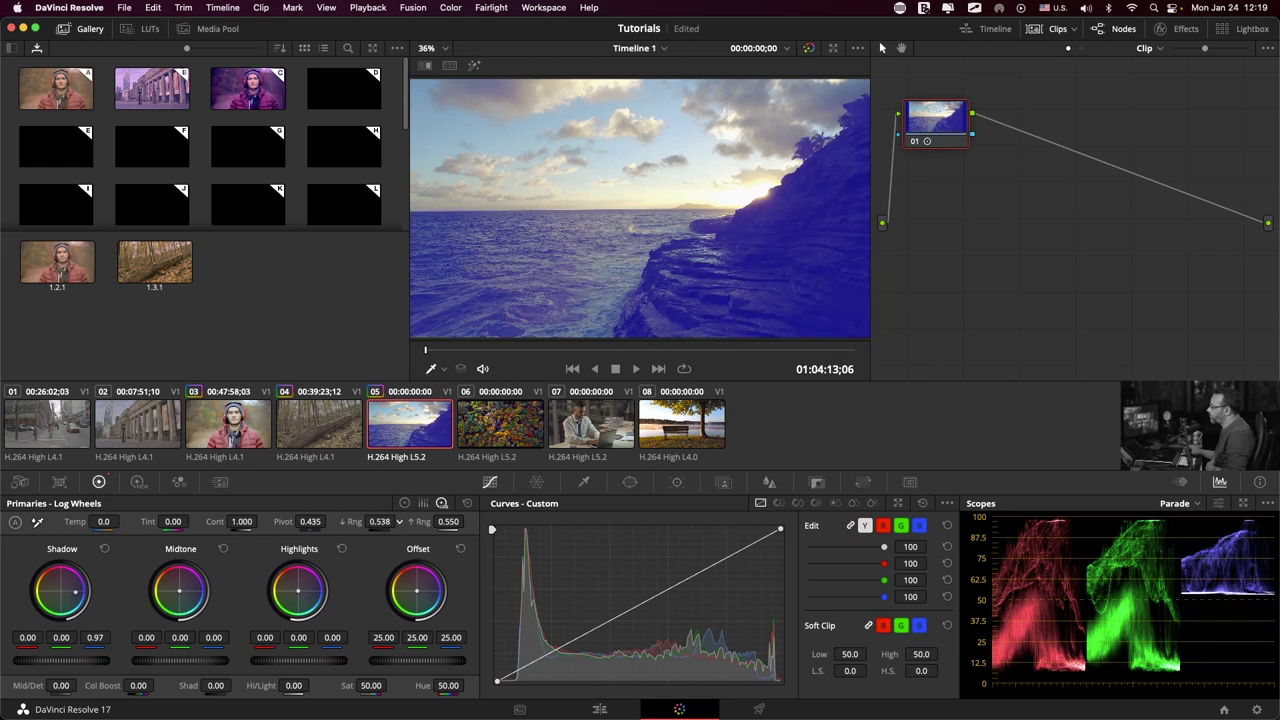
pyautogui.hotkey('shift', 'd')
pyautogui.hotkey('shift', 'd')
pyautogui.moveTo(379, 521)
pyautogui.mouseDown()
pyautogui.moveTo(392, 521)
pyautogui.moveTo(380, 521)
pyautogui.mouseUp()
pyautogui.hotkey('shift', 'd')
pyautogui.hotkey('shift', 'd')
pyautogui.click(467, 503)
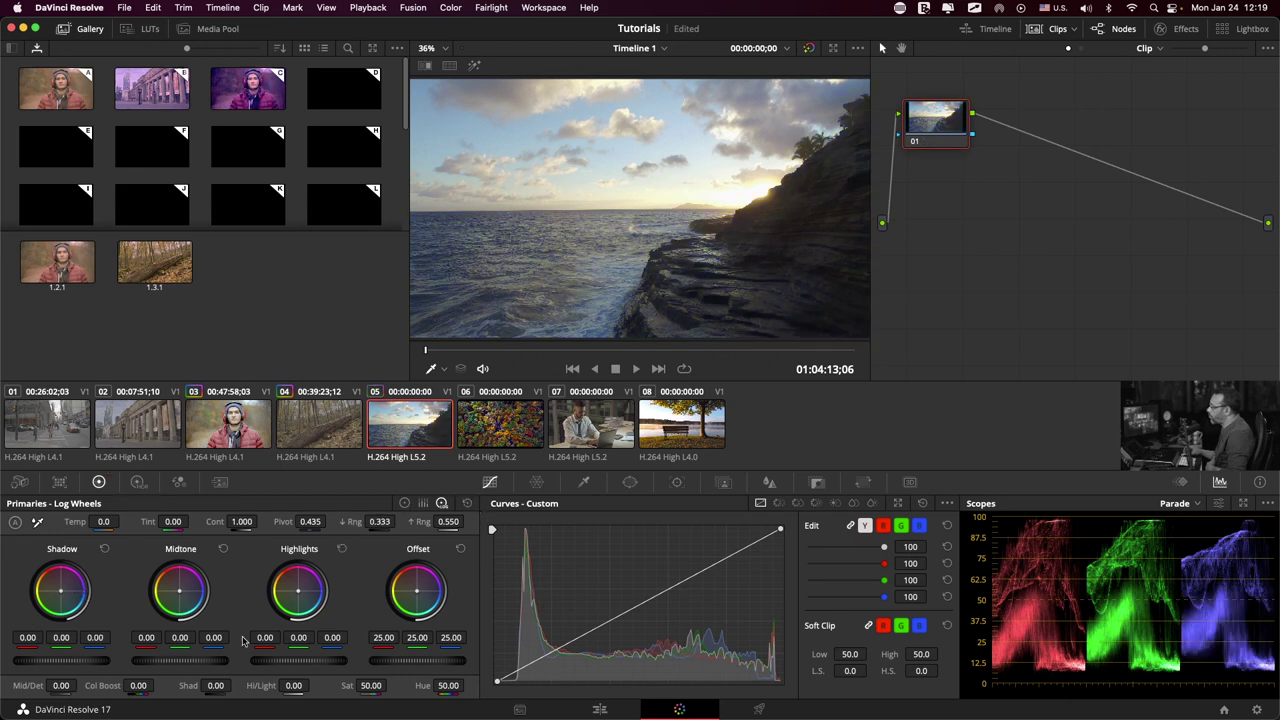
# Try a blue Lift push in Color Wheels, then load clip 03, the headphones portrait.
pyautogui.click(404, 503)
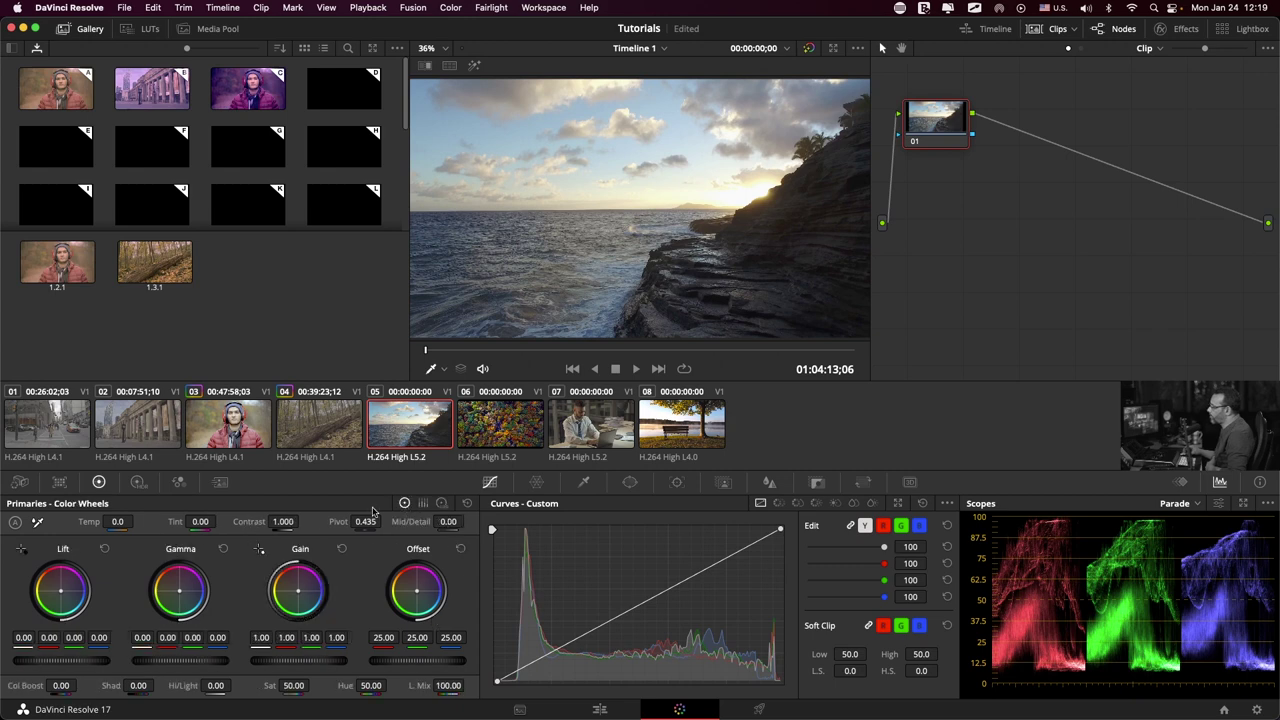
pyautogui.moveTo(99, 637); pyautogui.dragTo(152, 637)
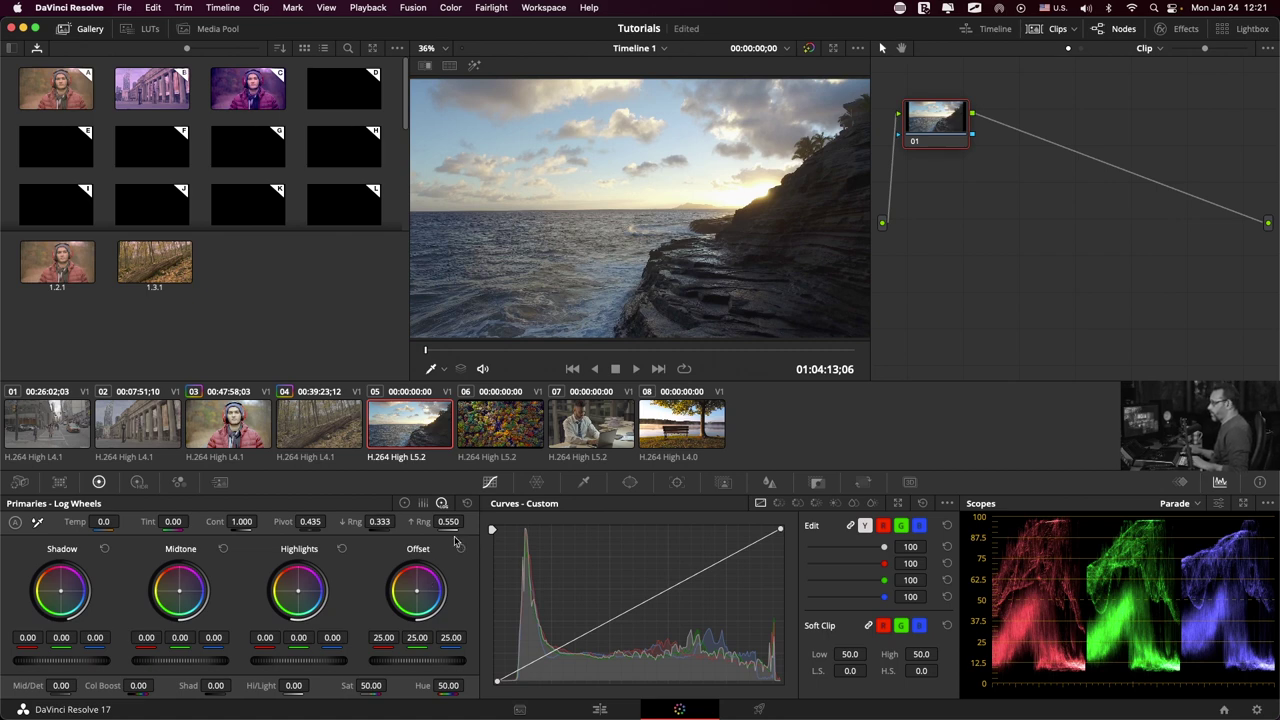
pyautogui.click(238, 427)
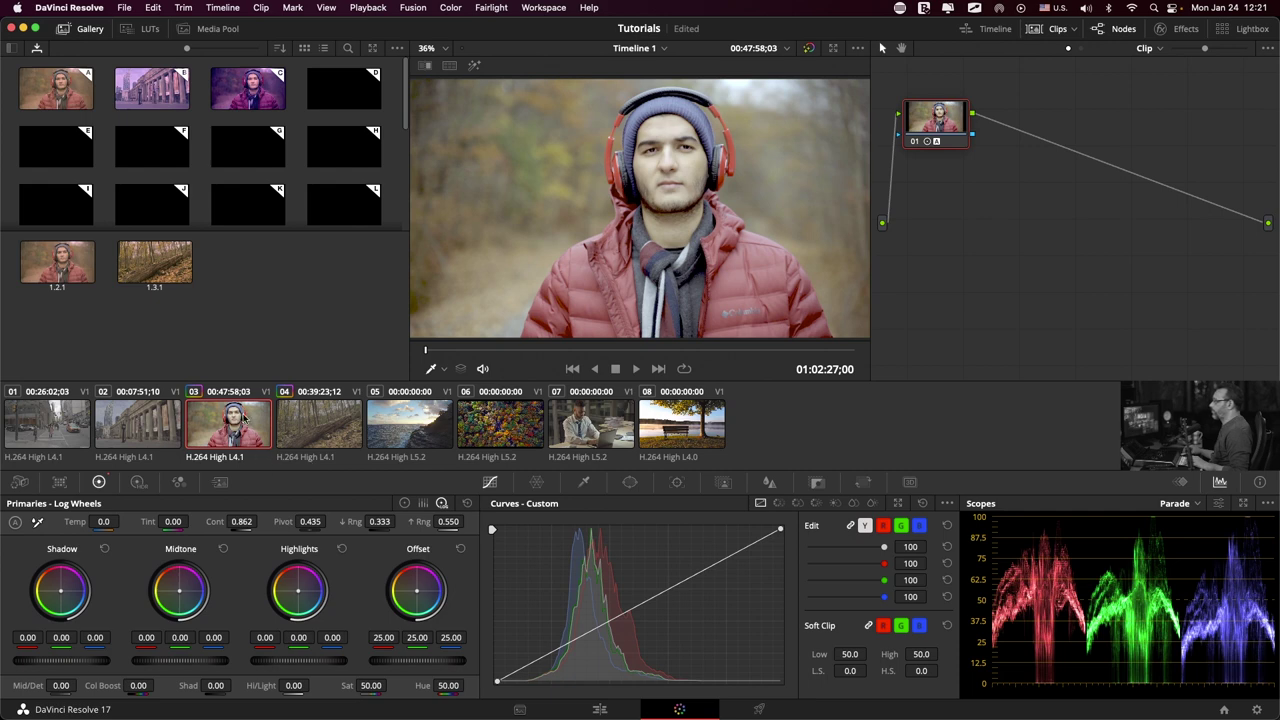
# Reset clip 03's node grade, move node 01 down, and add serial node 02 beside it.
pyautogui.rightClick(943, 108)
pyautogui.click(961, 124)
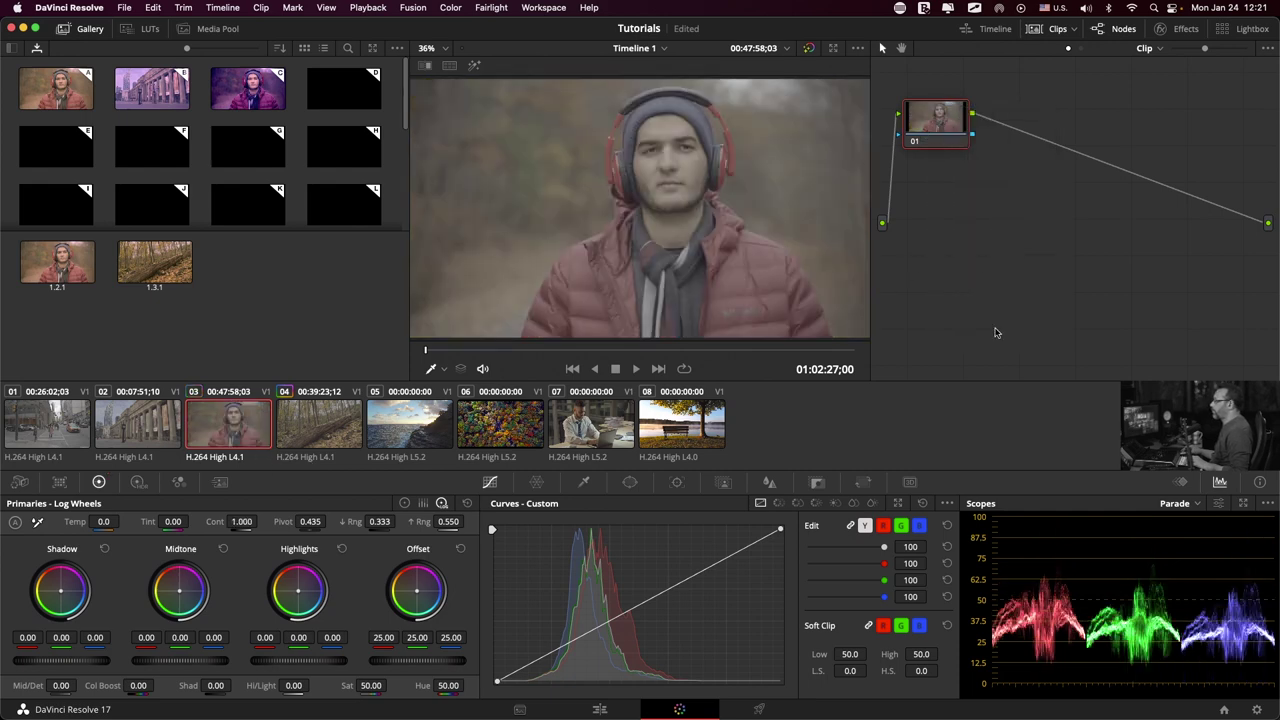
pyautogui.moveTo(938, 130); pyautogui.dragTo(933, 165)
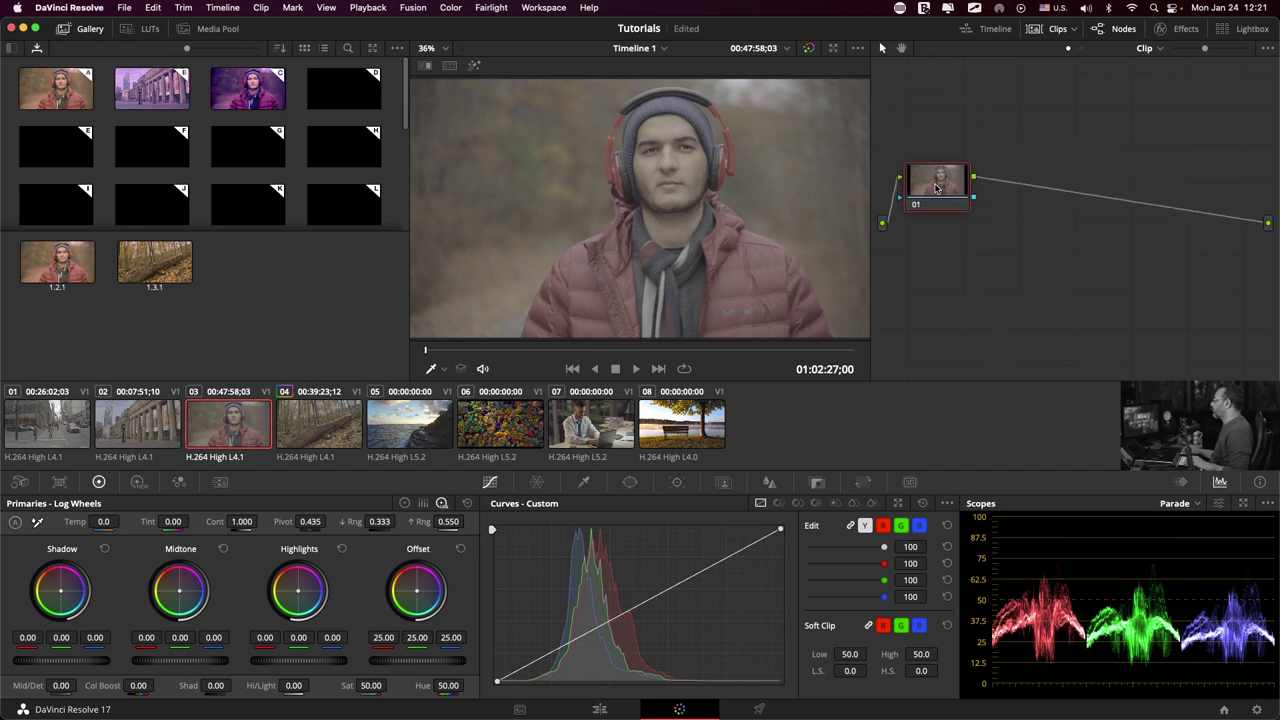
pyautogui.click(452, 8)
pyautogui.moveTo(600, 28)
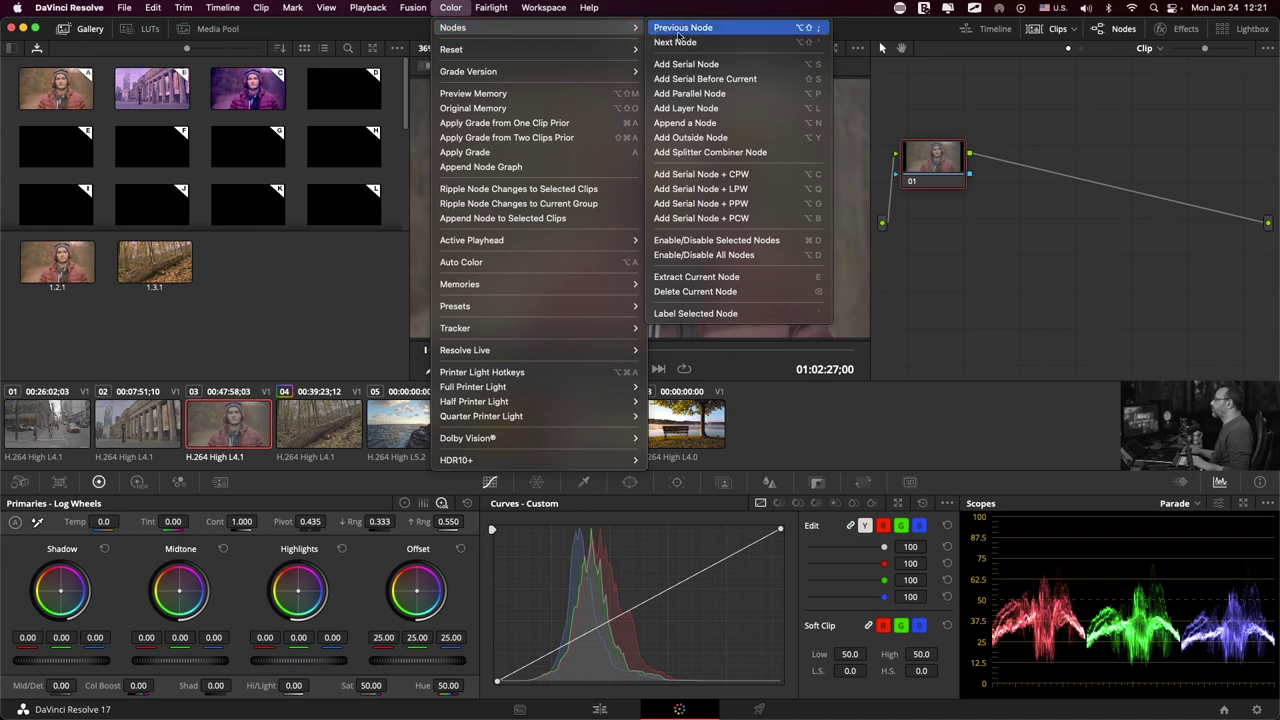
pyautogui.click(697, 64)
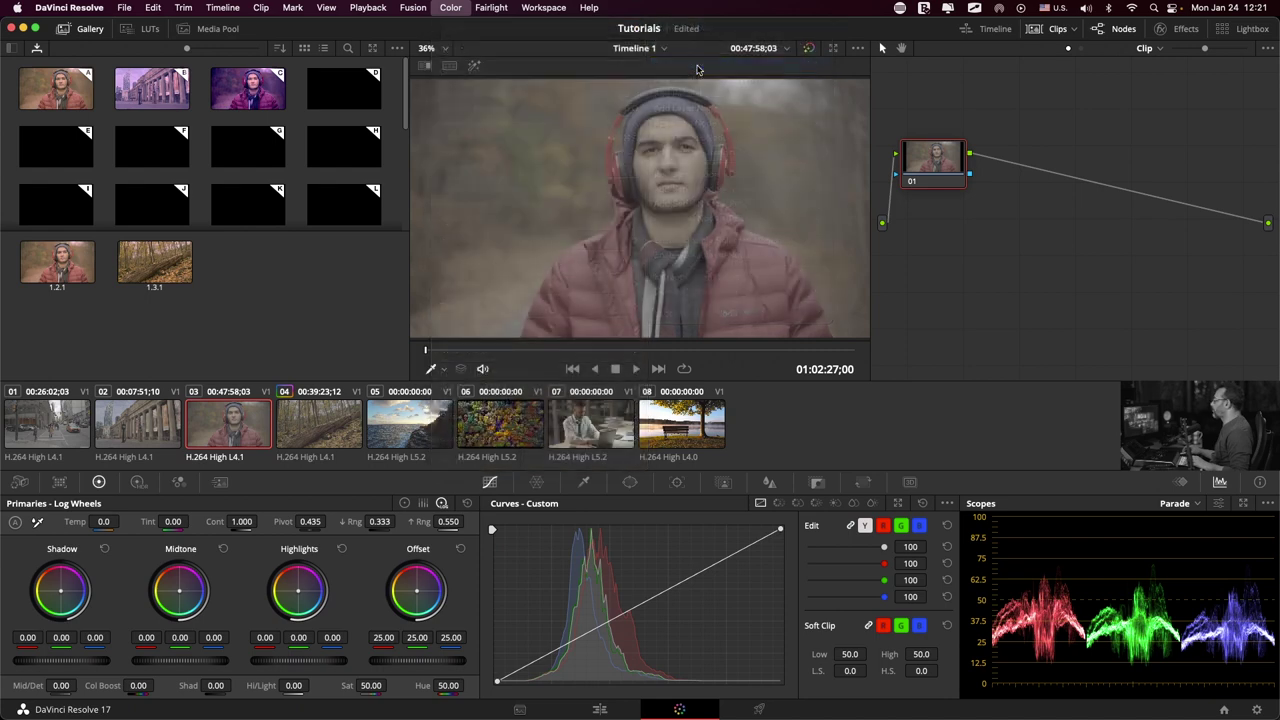
pyautogui.moveTo(990, 165); pyautogui.dragTo(1033, 167)
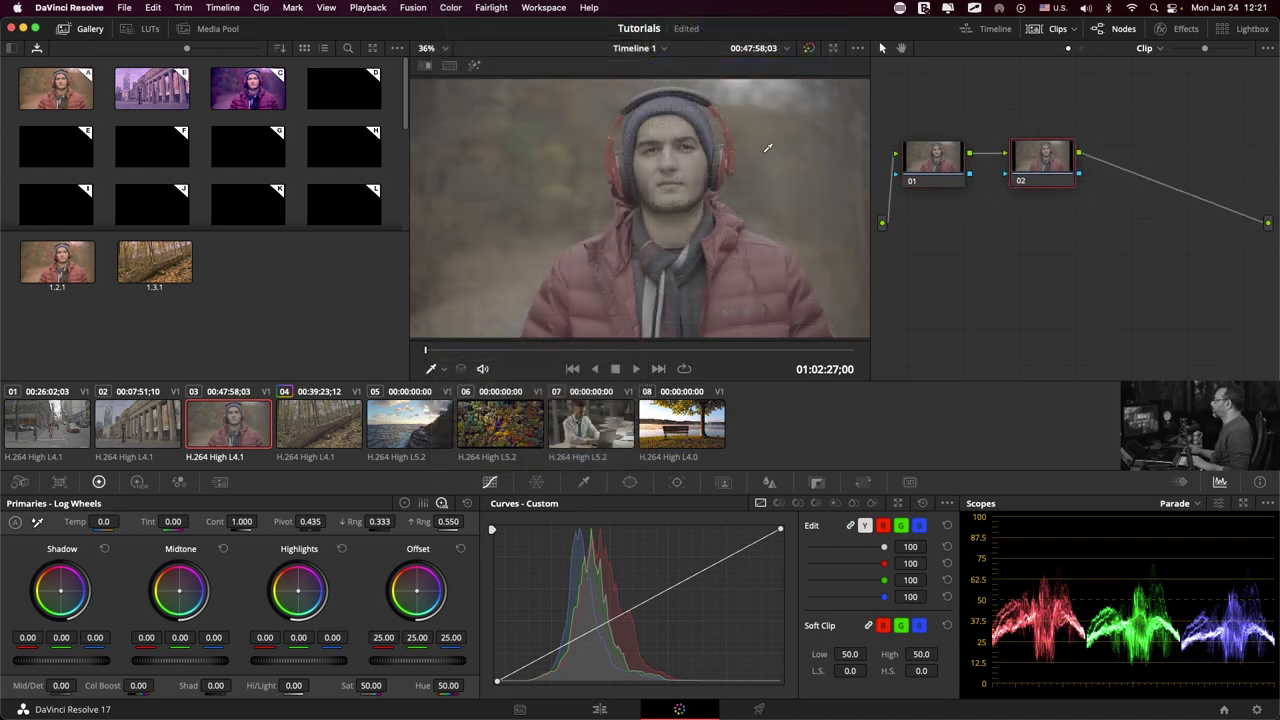
# Add serial nodes 03 and 04 to the chain, then select node 01.
pyautogui.click(450, 7)
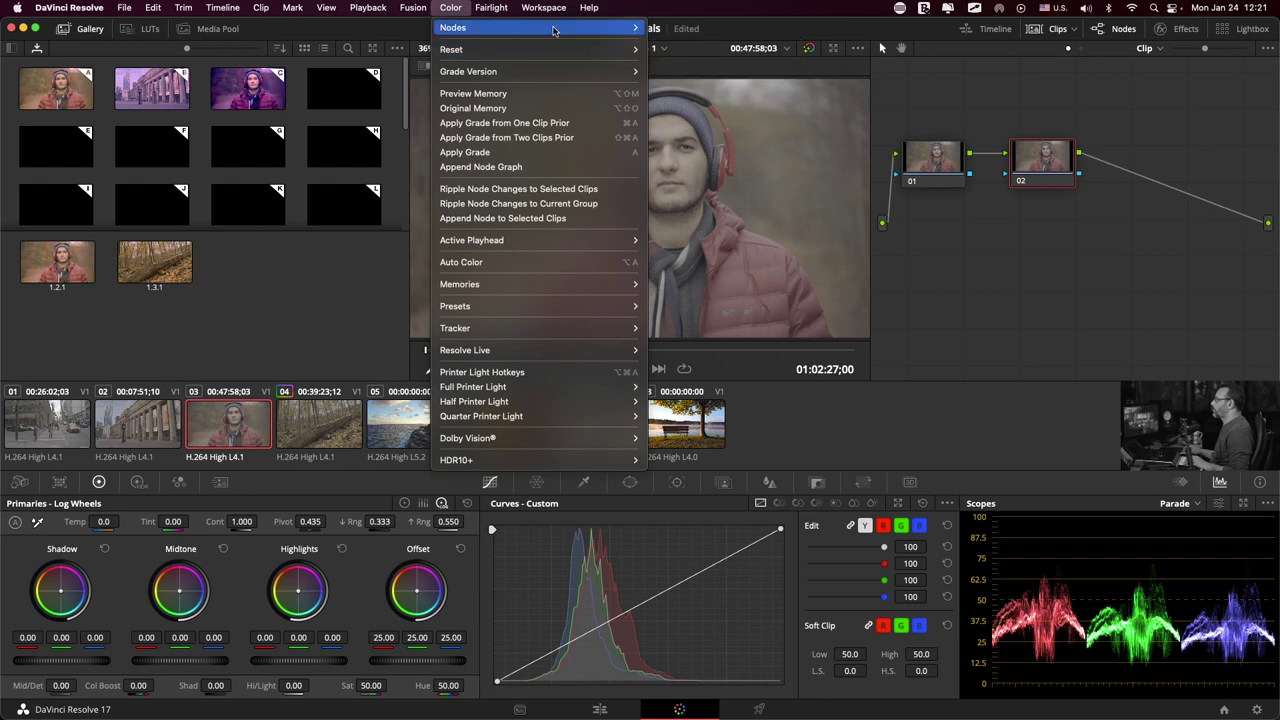
pyautogui.moveTo(600, 28)
pyautogui.click(720, 64)
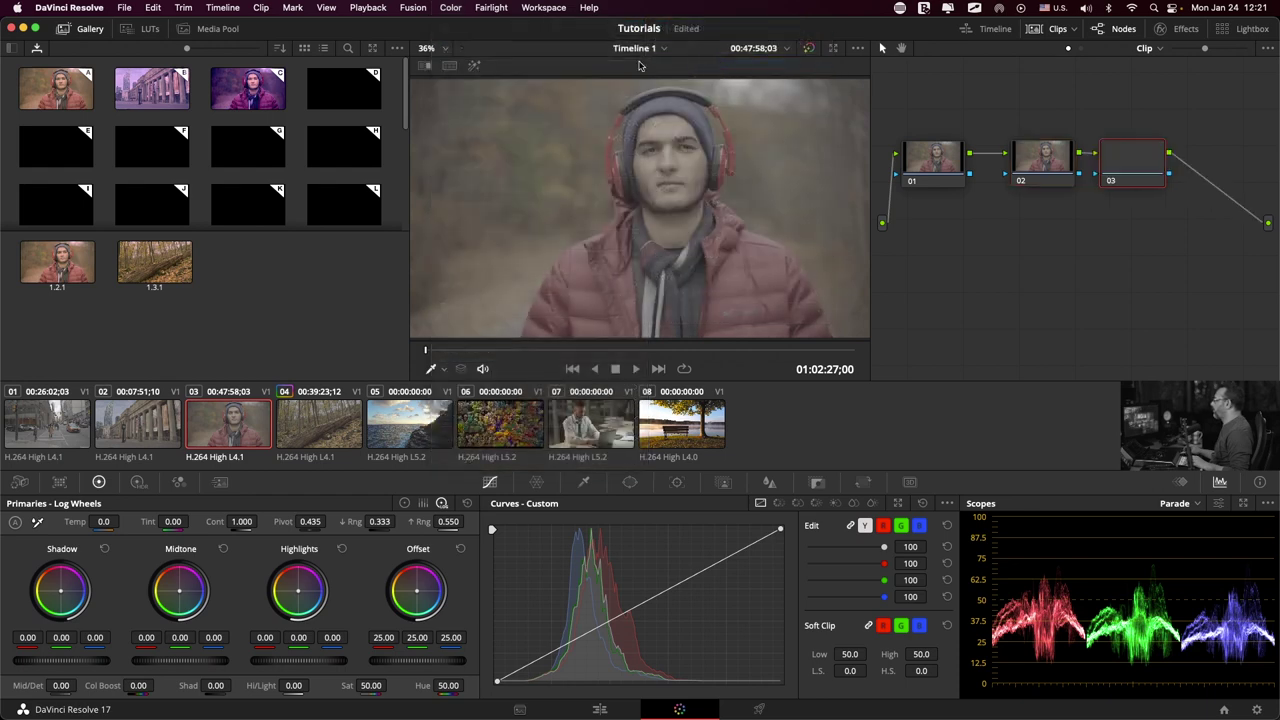
pyautogui.click(452, 8)
pyautogui.moveTo(539, 36)
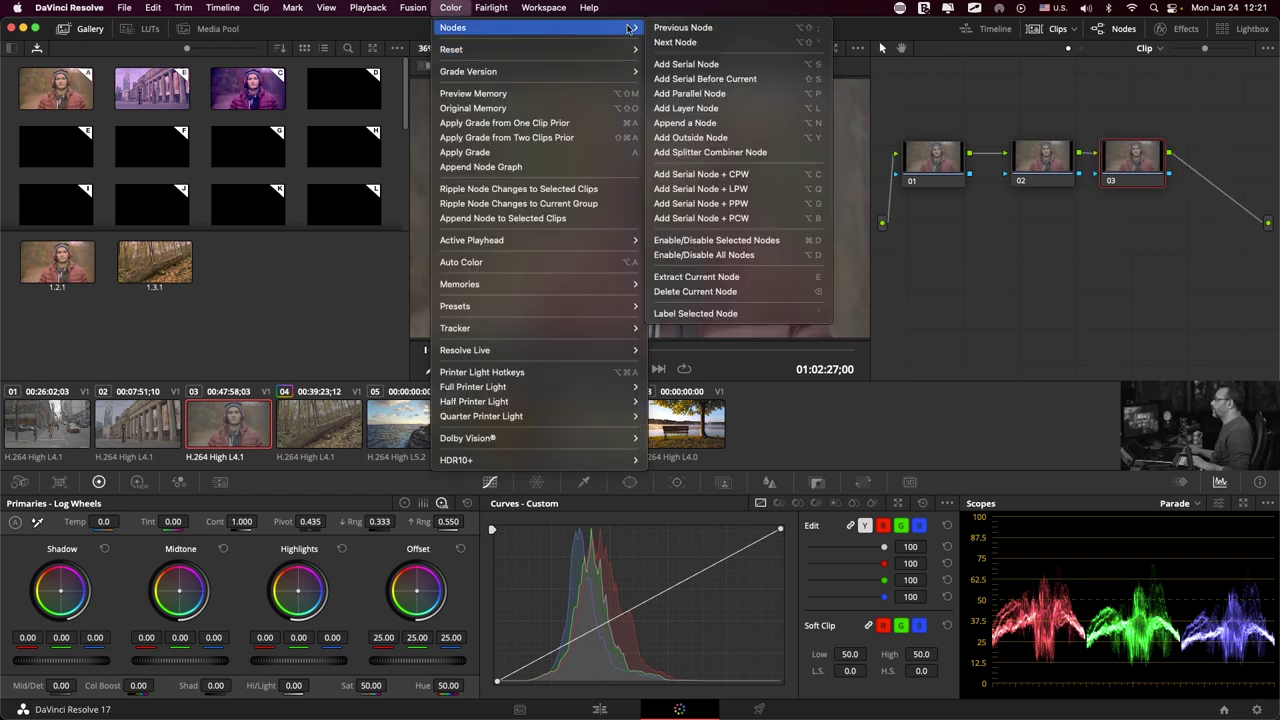
pyautogui.click(746, 66)
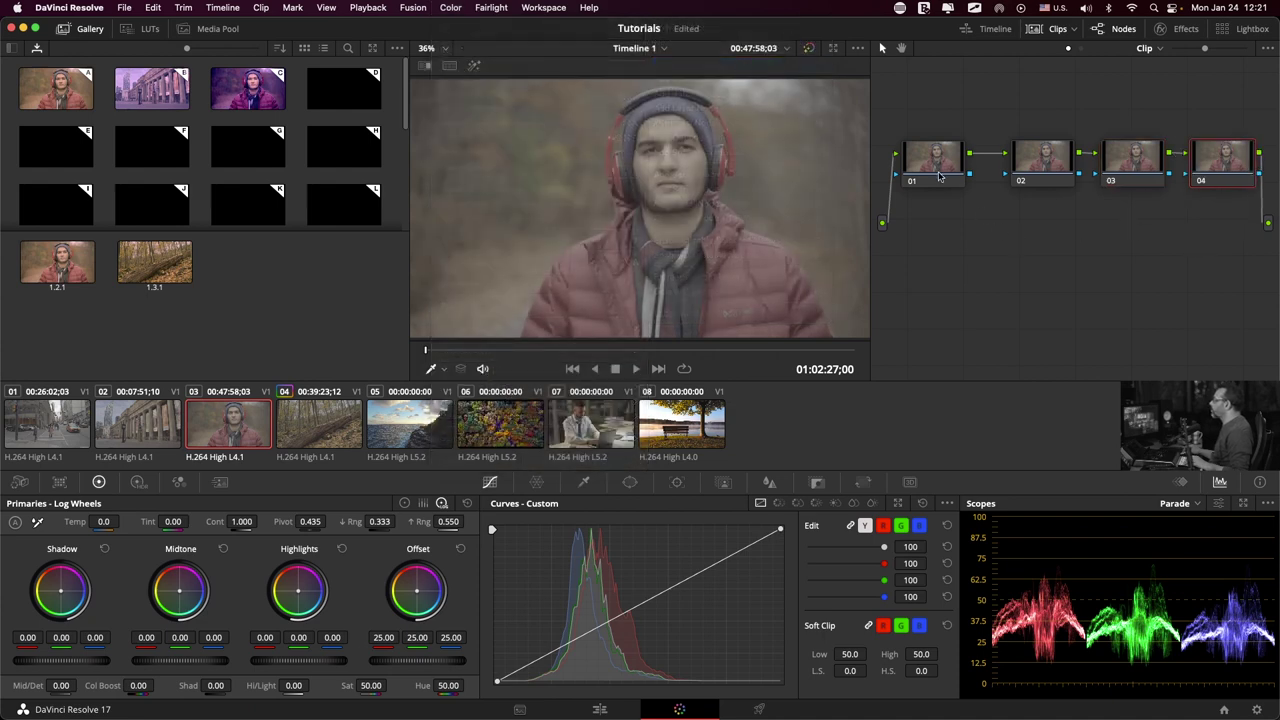
pyautogui.moveTo(934, 158); pyautogui.dragTo(933, 147)
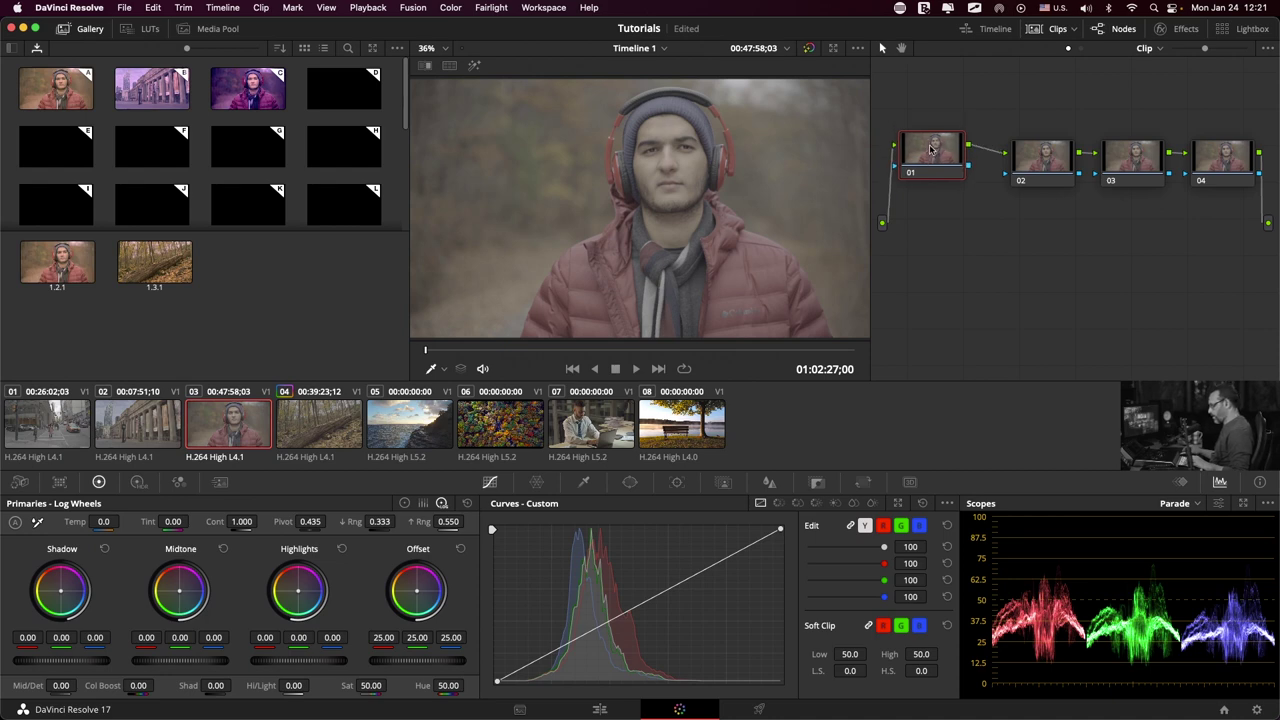
# Label node 01 'WB' and set its Temp to -440.0 and Tint to 23.50.
pyautogui.rightClick(931, 148)
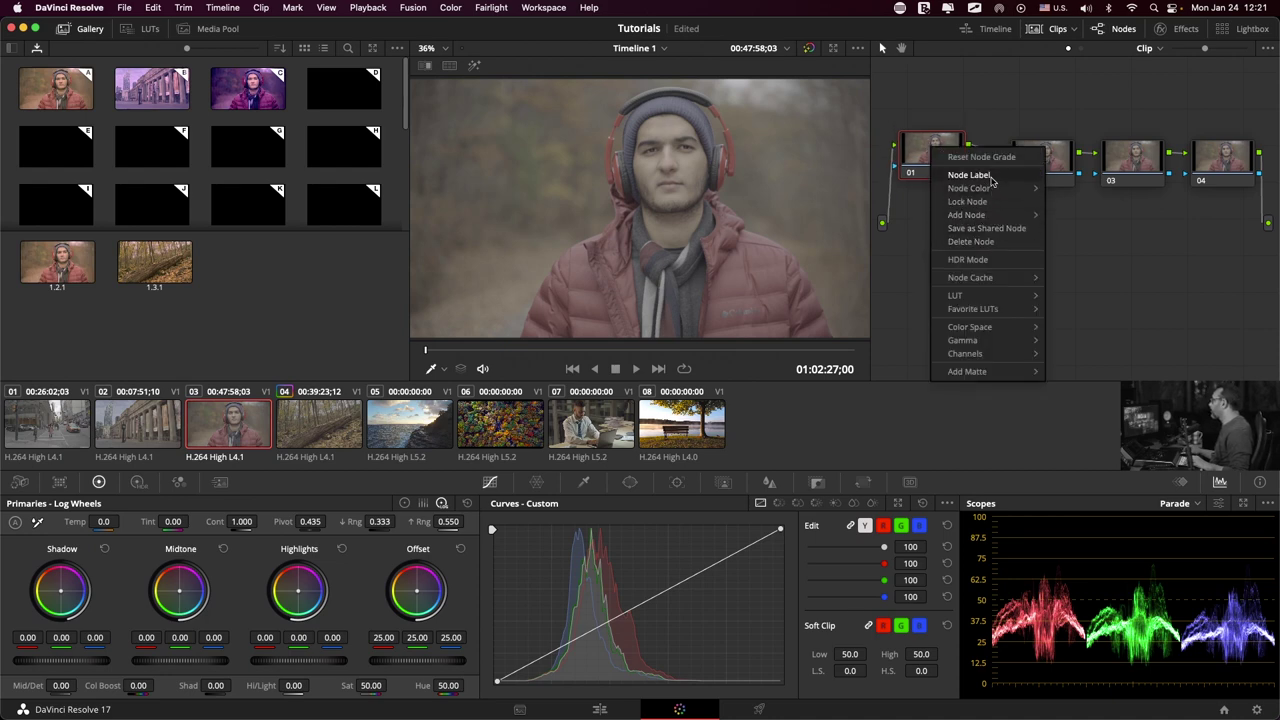
pyautogui.click(988, 176)
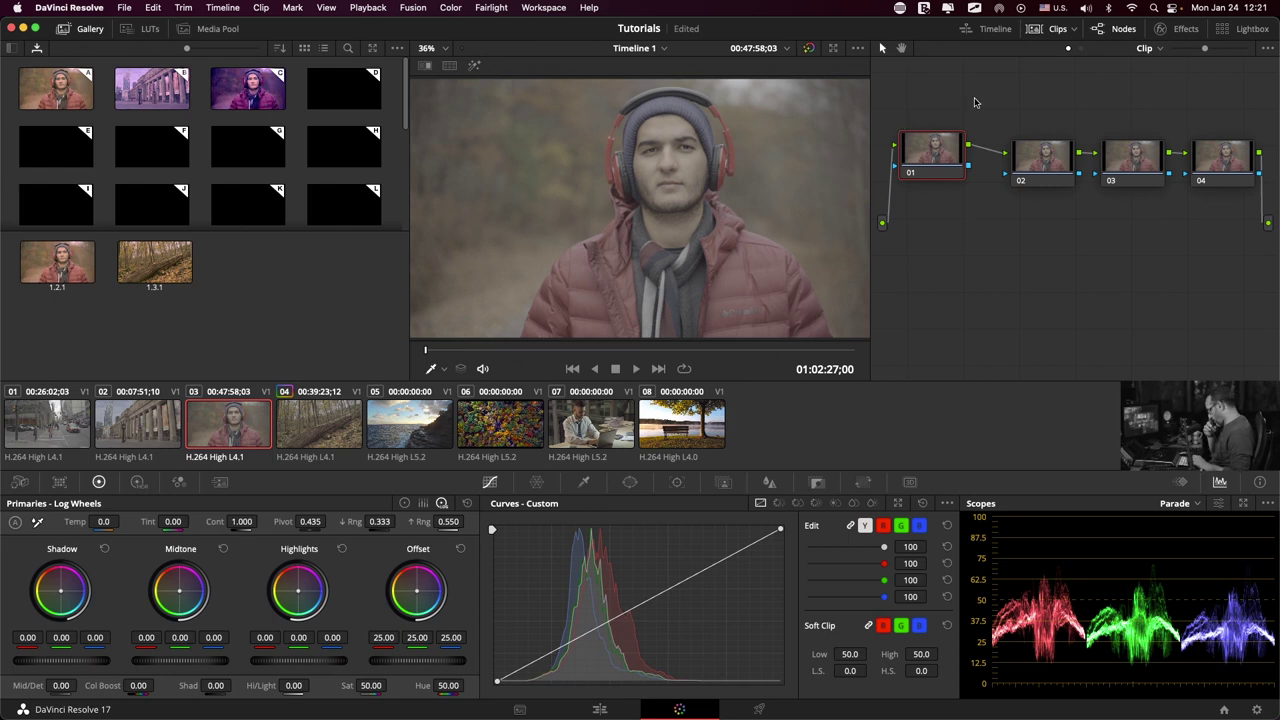
pyautogui.write('W')
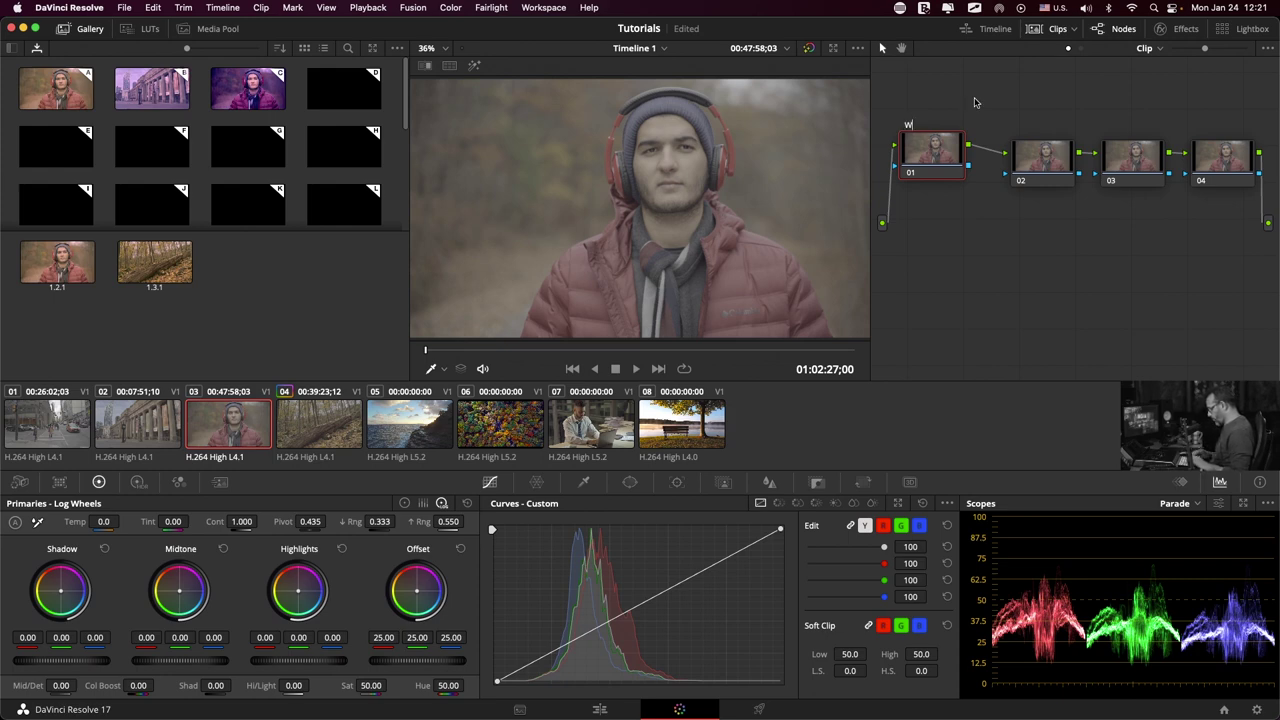
pyautogui.write('B')
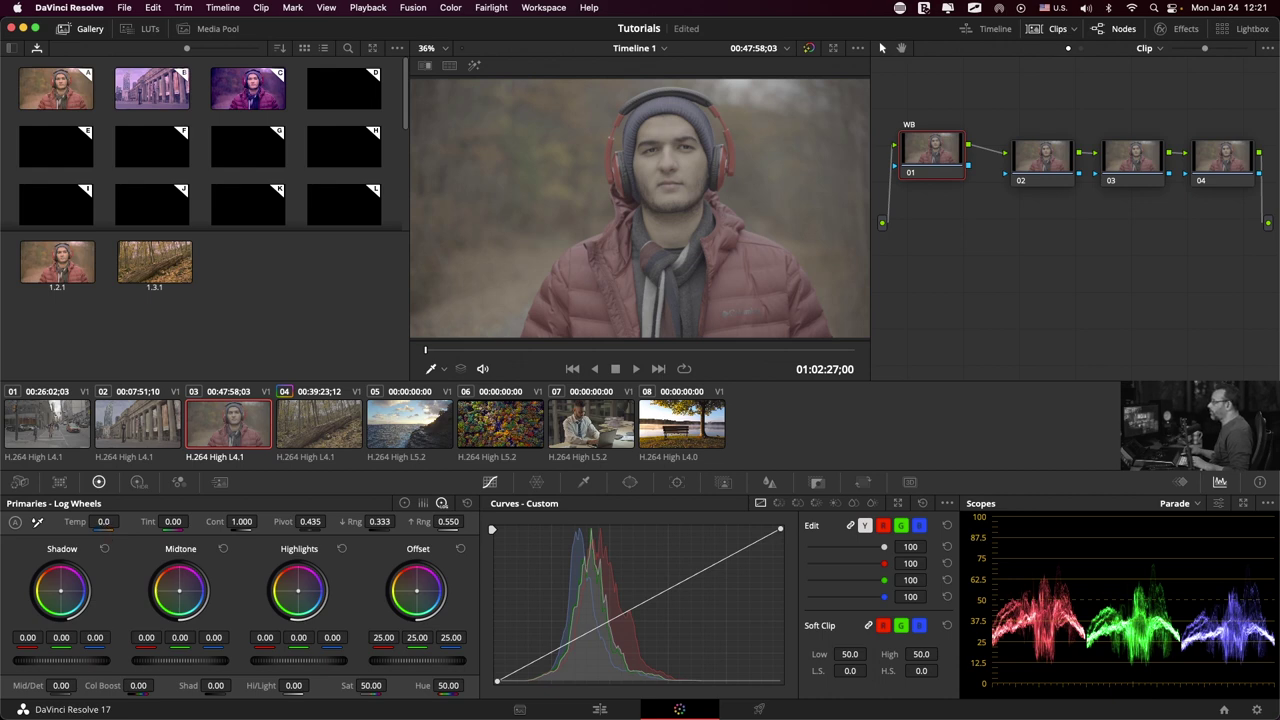
pyautogui.moveTo(123, 521); pyautogui.dragTo(123, 521)
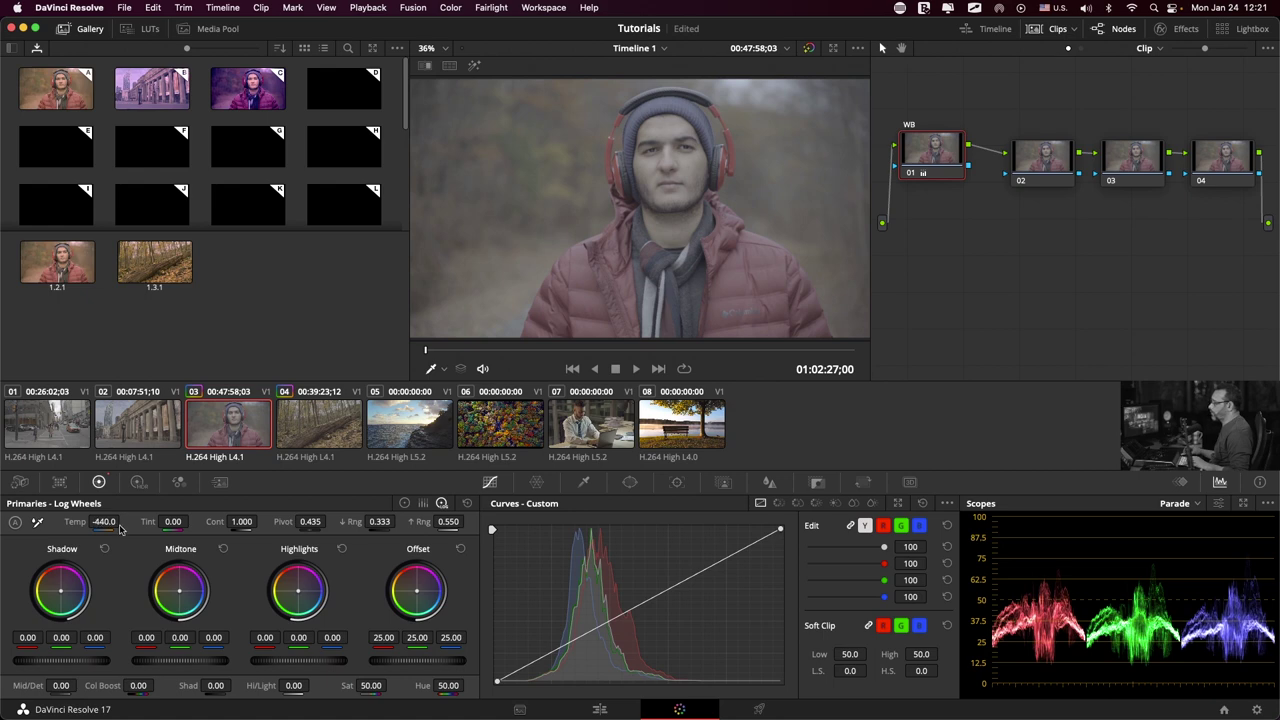
pyautogui.moveTo(173, 521); pyautogui.dragTo(192, 521)
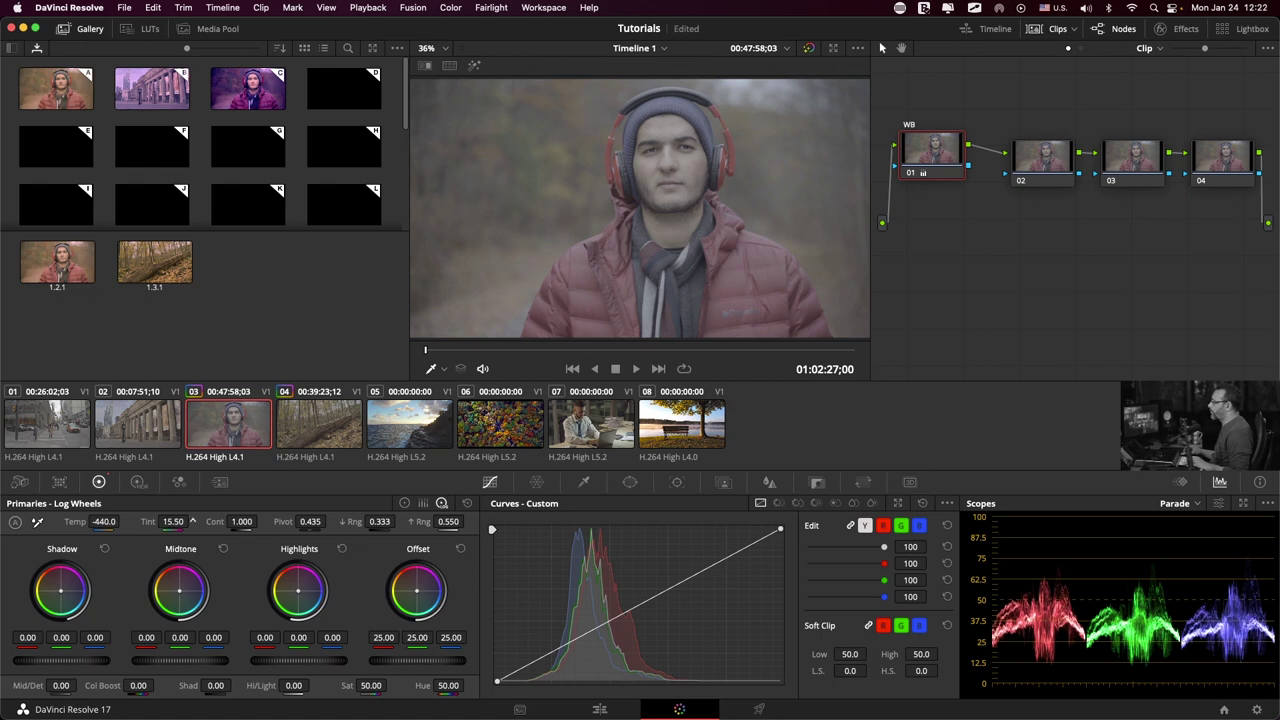
pyautogui.moveTo(192, 521); pyautogui.dragTo(192, 521)
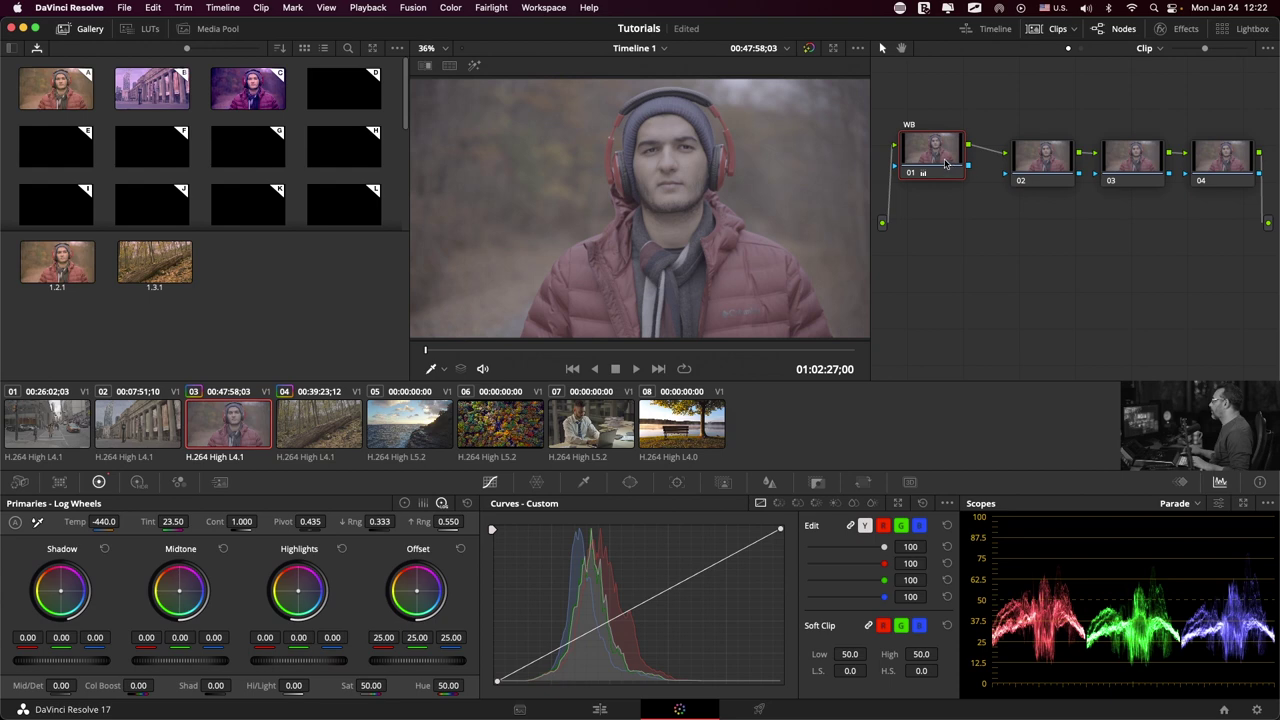
pyautogui.moveTo(1036, 165); pyautogui.dragTo(1020, 156)
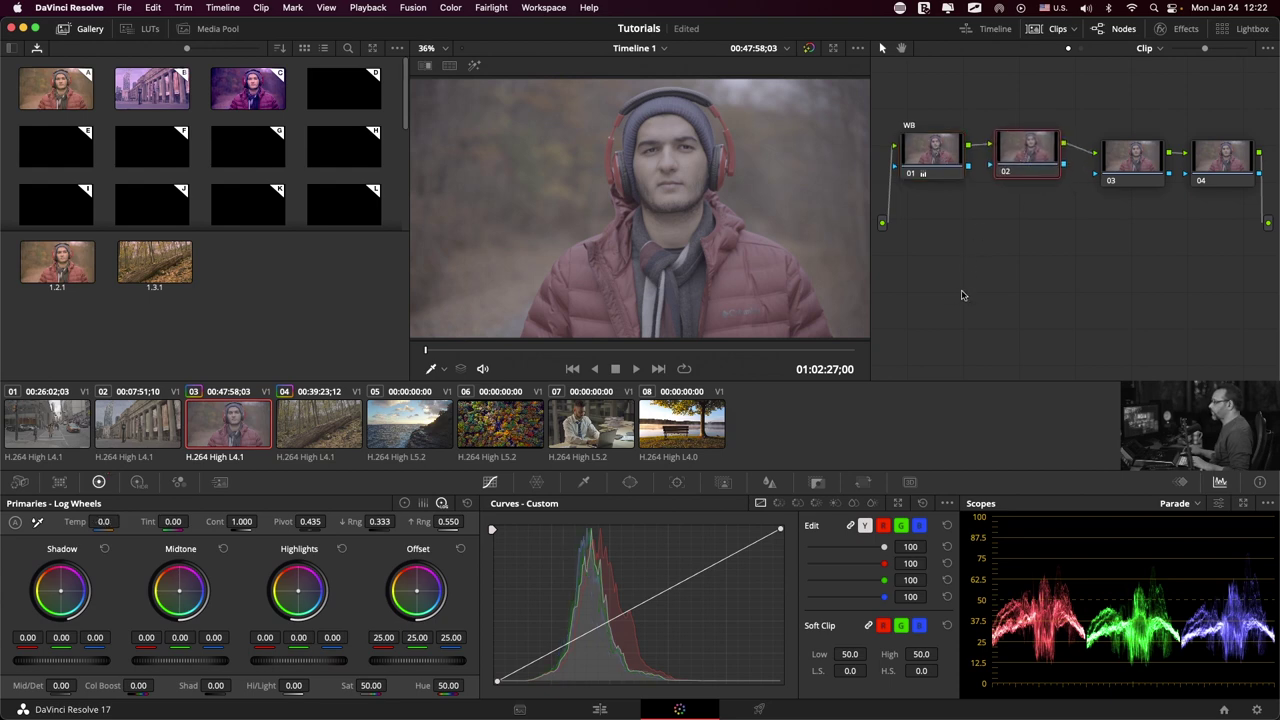
# Label node 02 'Contrast' and reset its grade after a trial contrast increase.
pyautogui.rightClick(1017, 154)
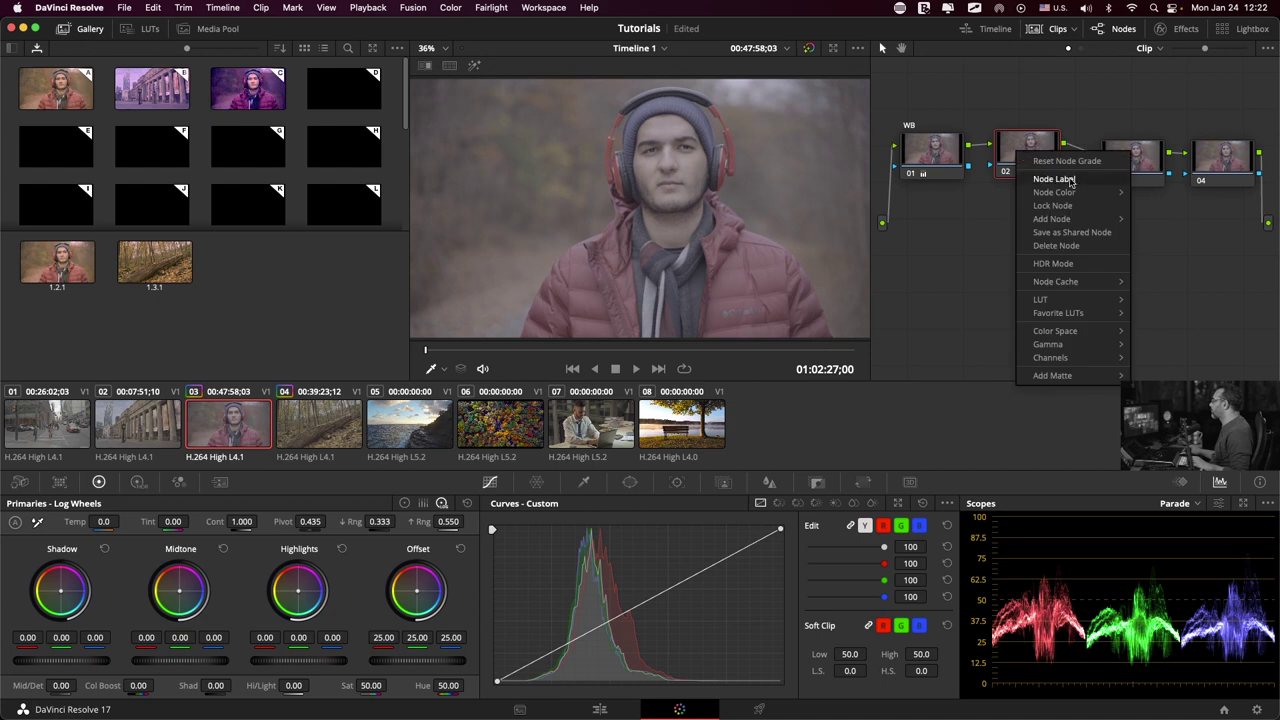
pyautogui.click(1070, 180)
pyautogui.write('Contrast')
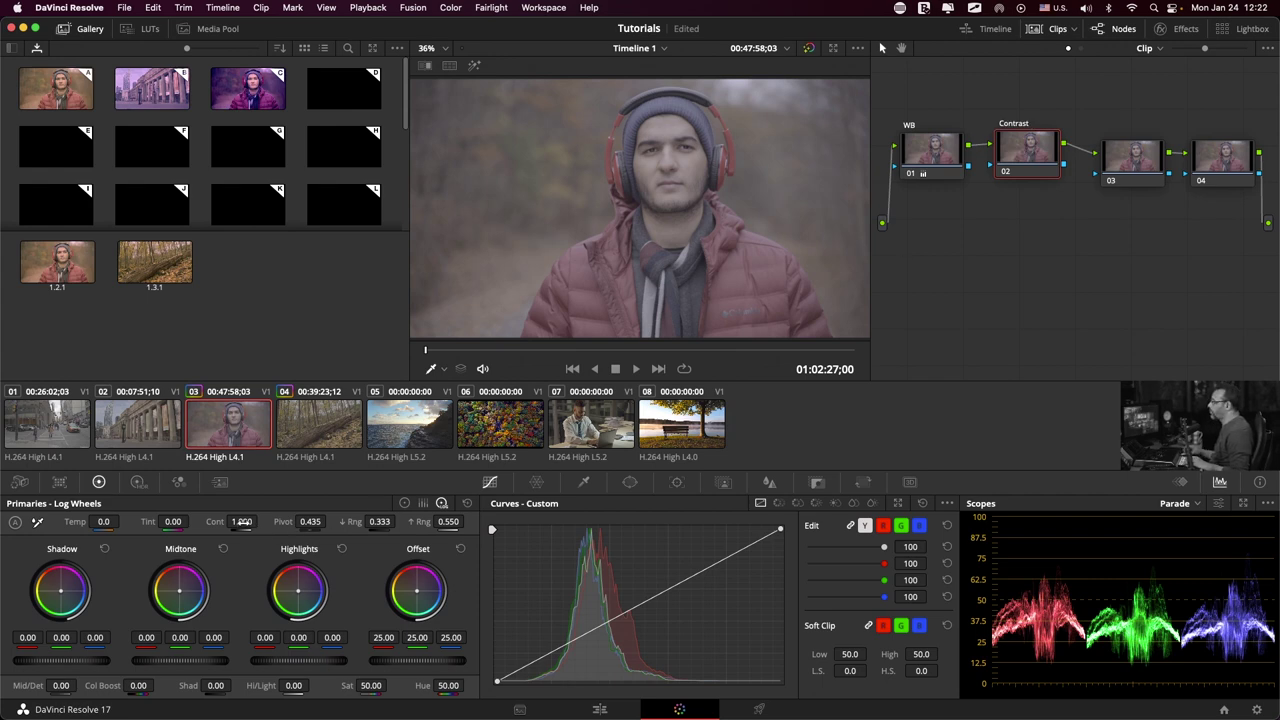
pyautogui.moveTo(241, 521)
pyautogui.mouseDown()
pyautogui.moveTo(290, 521)
pyautogui.moveTo(263, 521)
pyautogui.mouseUp()
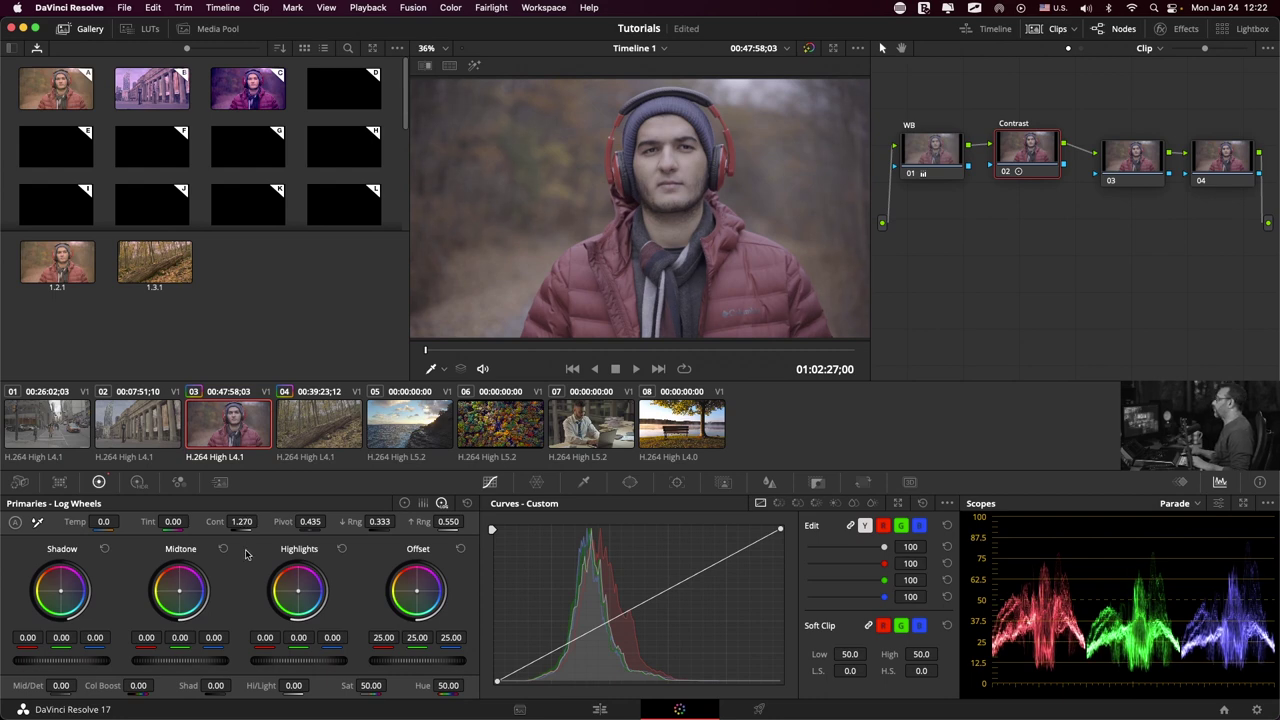
pyautogui.rightClick(1030, 148)
pyautogui.click(1049, 153)
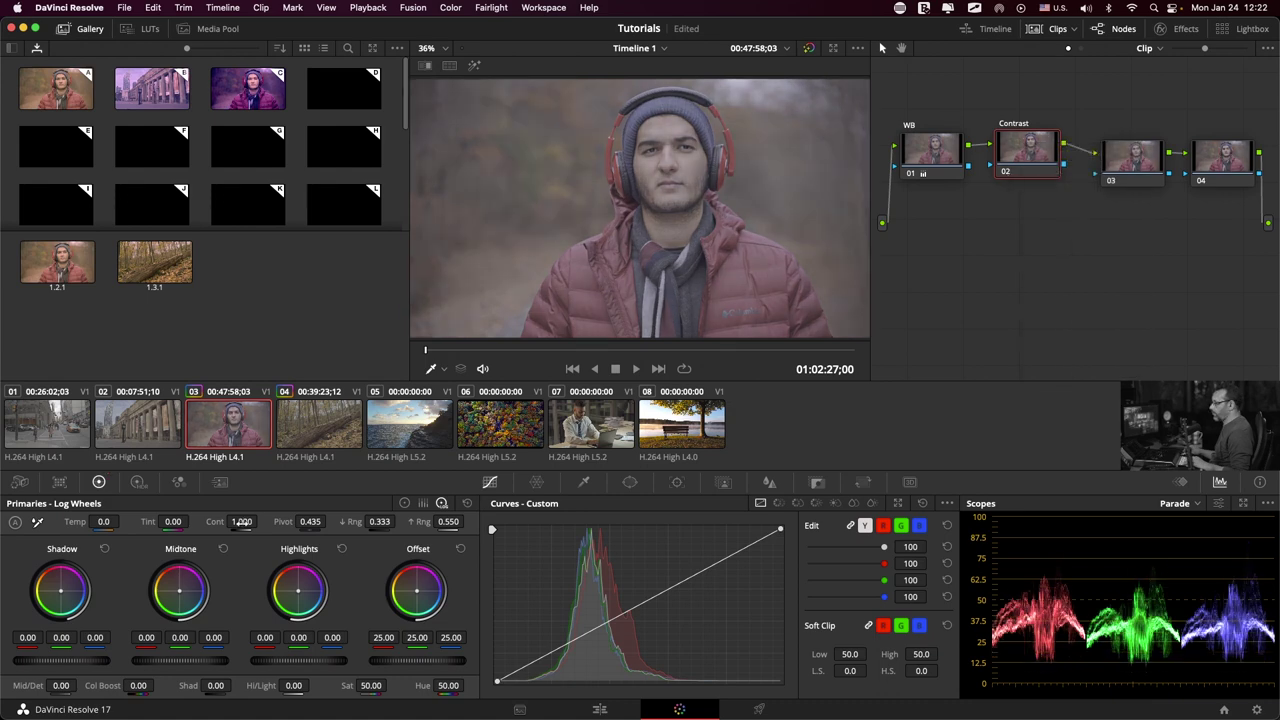
# In Color Wheels, lower the Lift master to -0.05 and raise the Gain master to 1.23.
pyautogui.click(405, 503)
pyautogui.moveTo(85, 665); pyautogui.dragTo(65, 665)
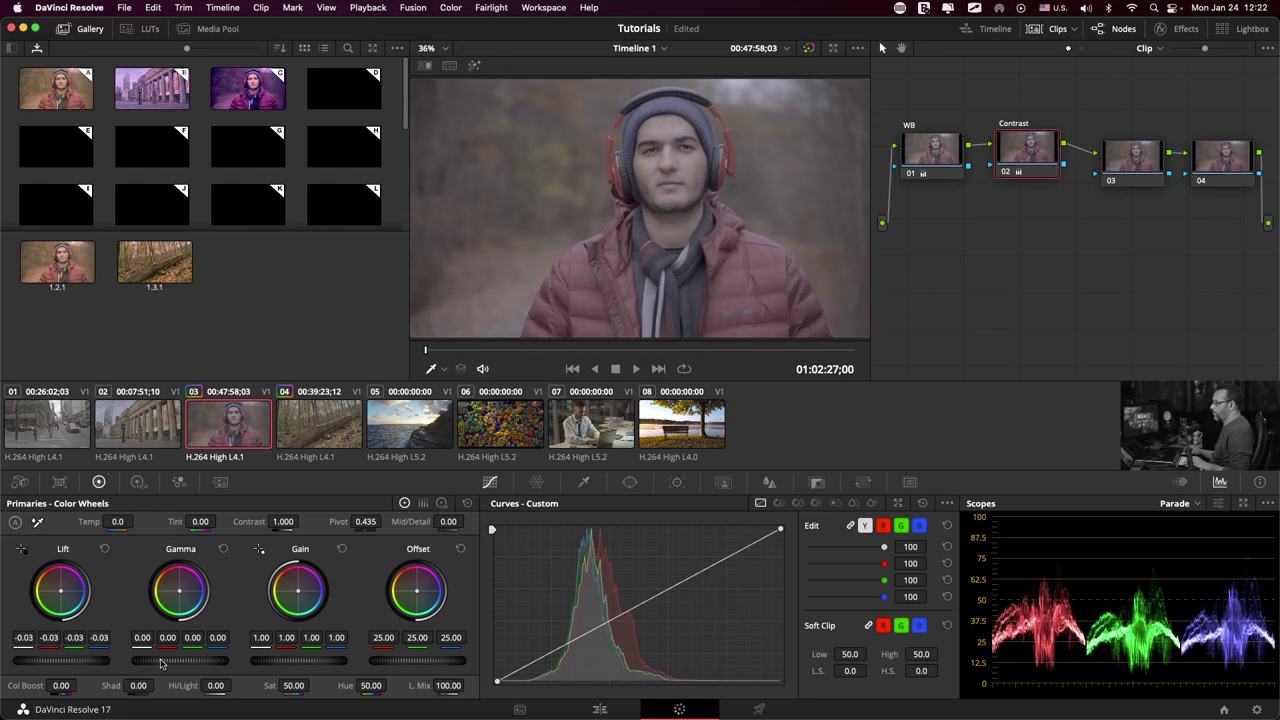
pyautogui.moveTo(268, 660); pyautogui.dragTo(300, 660)
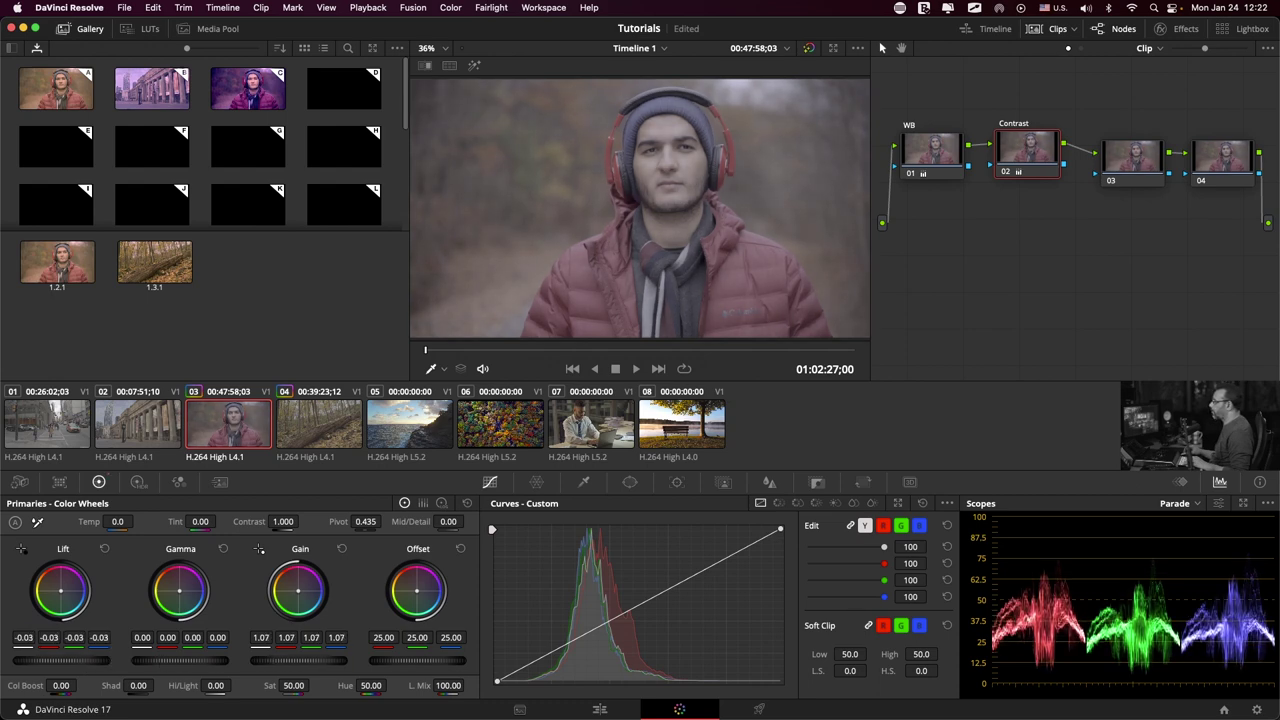
pyautogui.moveTo(300, 660); pyautogui.dragTo(342, 660)
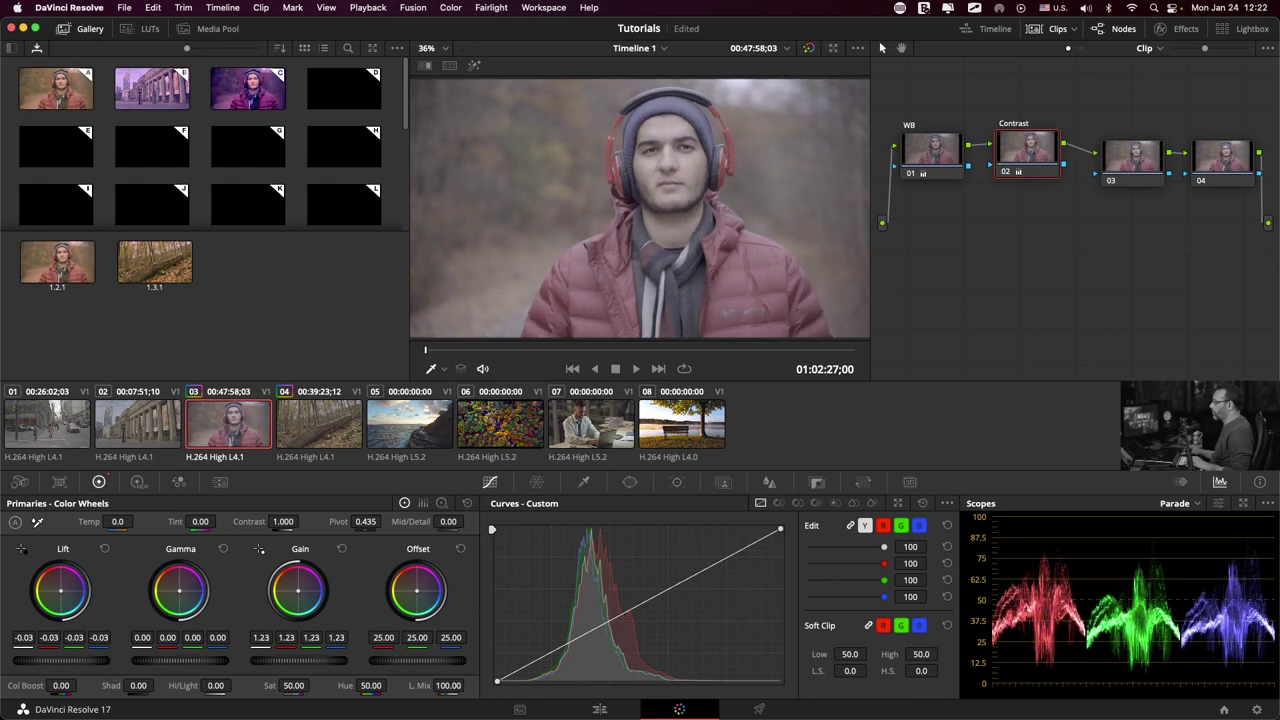
pyautogui.moveTo(60, 660); pyautogui.dragTo(52, 660)
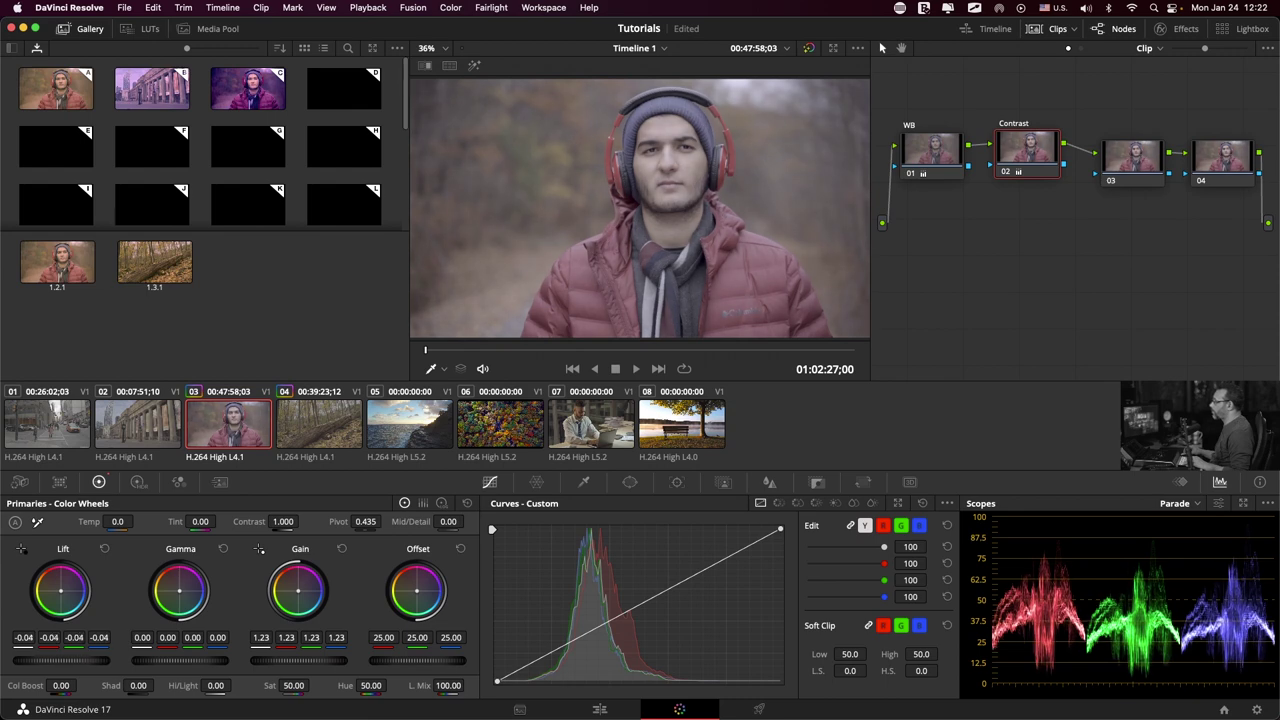
pyautogui.moveTo(52, 660); pyautogui.dragTo(44, 660)
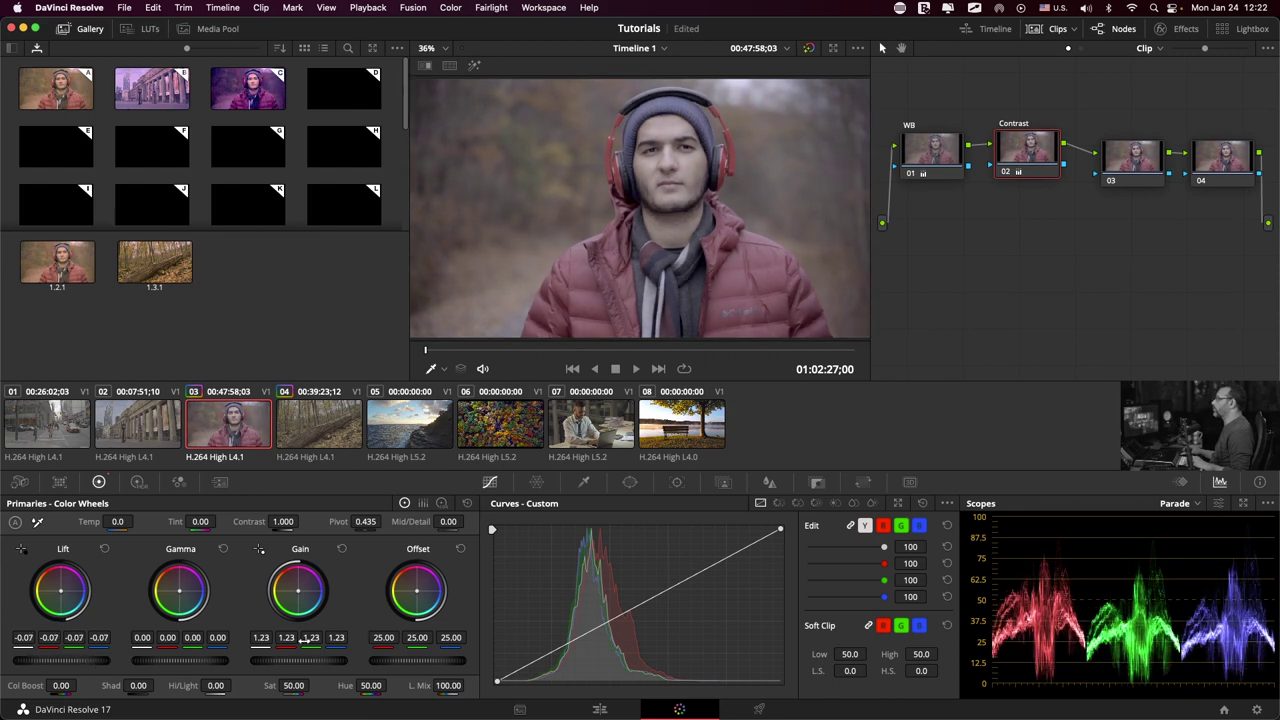
pyautogui.click(104, 549)
pyautogui.moveTo(90, 660); pyautogui.dragTo(42, 660)
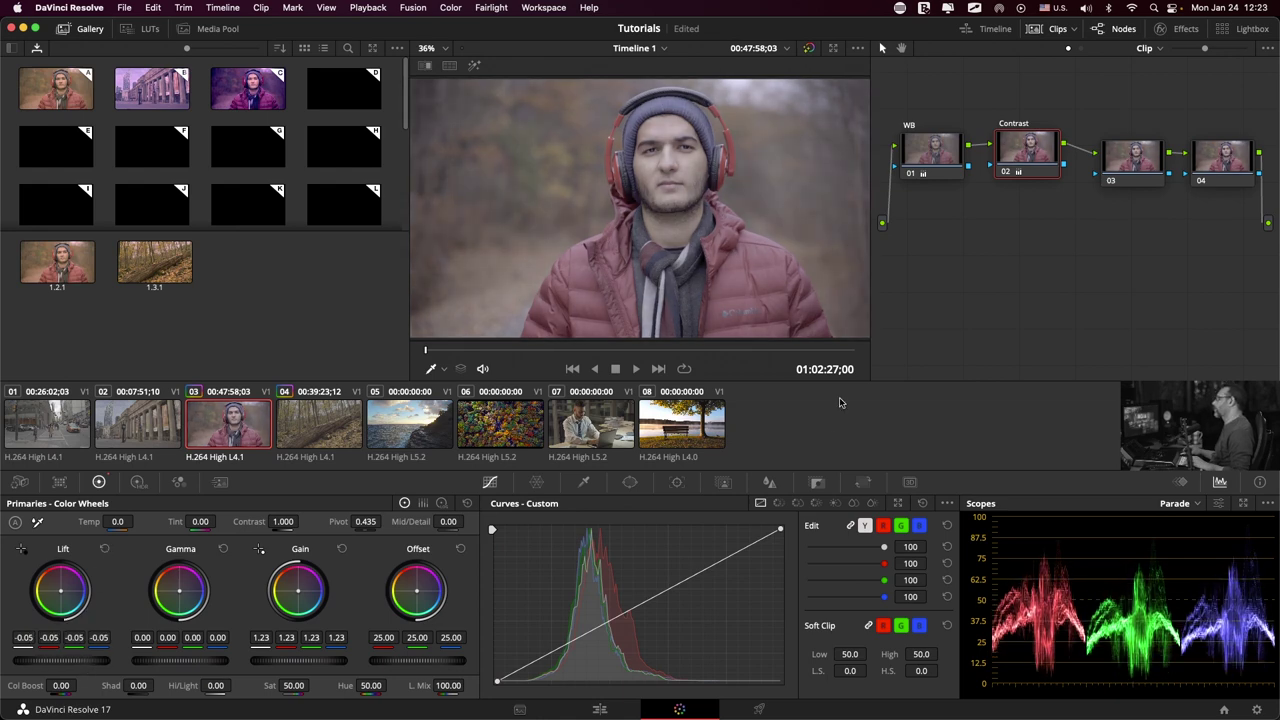
pyautogui.click(1120, 148)
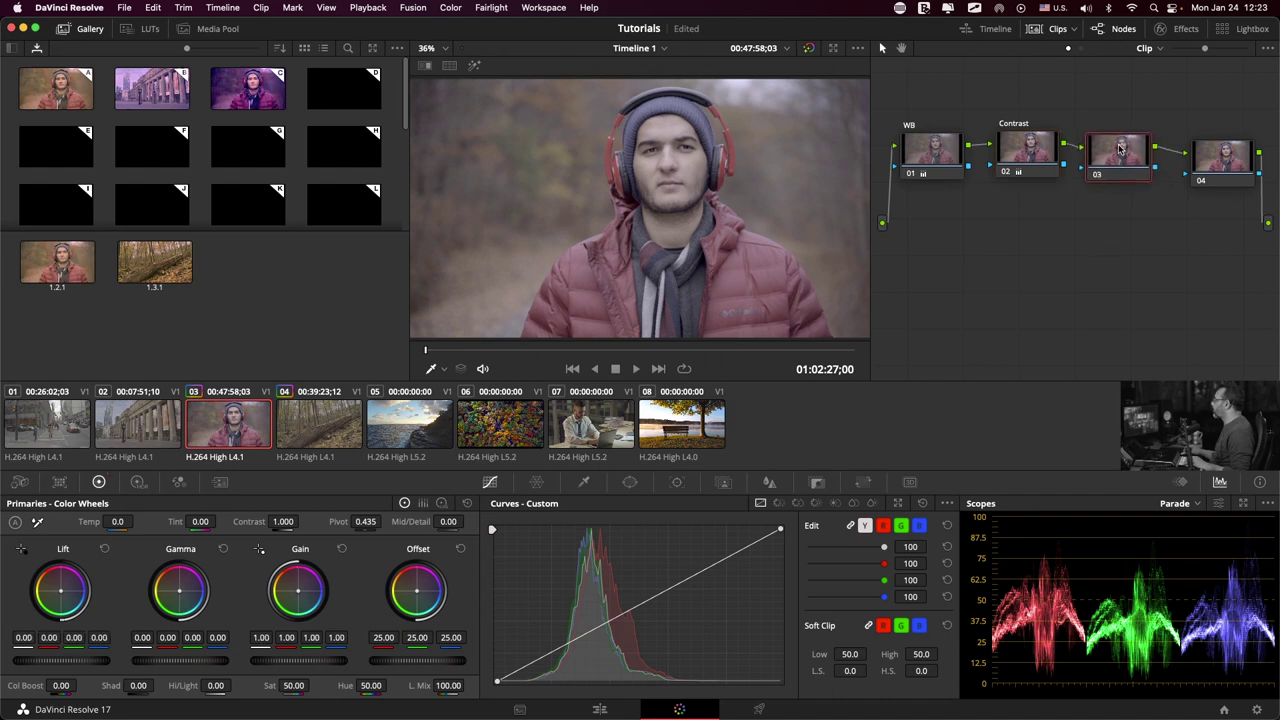
# Label node 03 'Sat' and raise its saturation from 50 to 58.
pyautogui.rightClick(1112, 142)
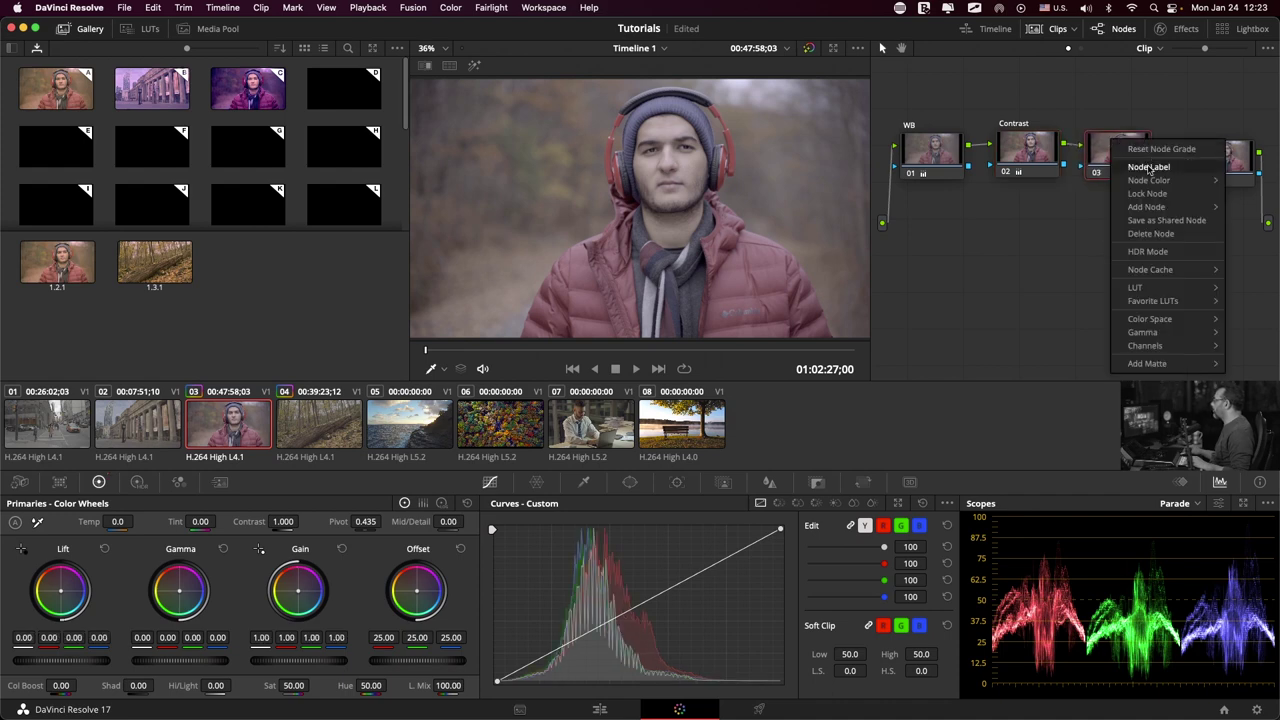
pyautogui.press('Escape')
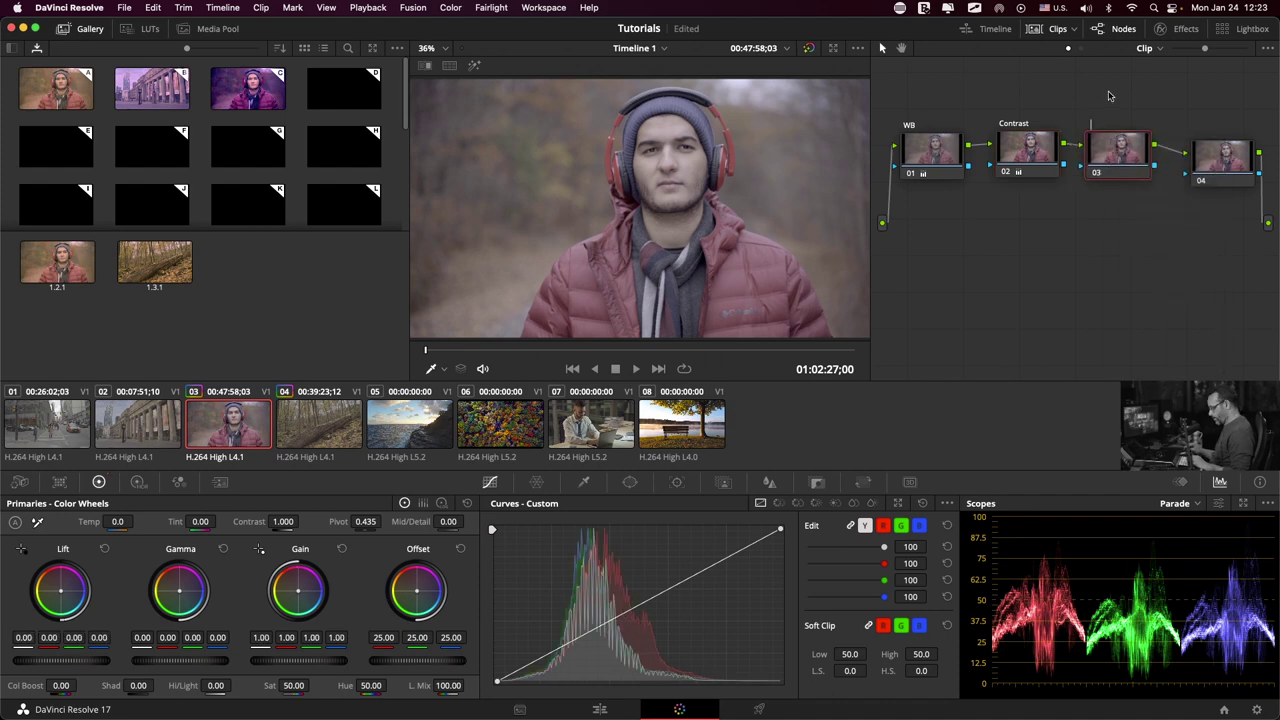
pyautogui.write('Sat')
pyautogui.press('Return')
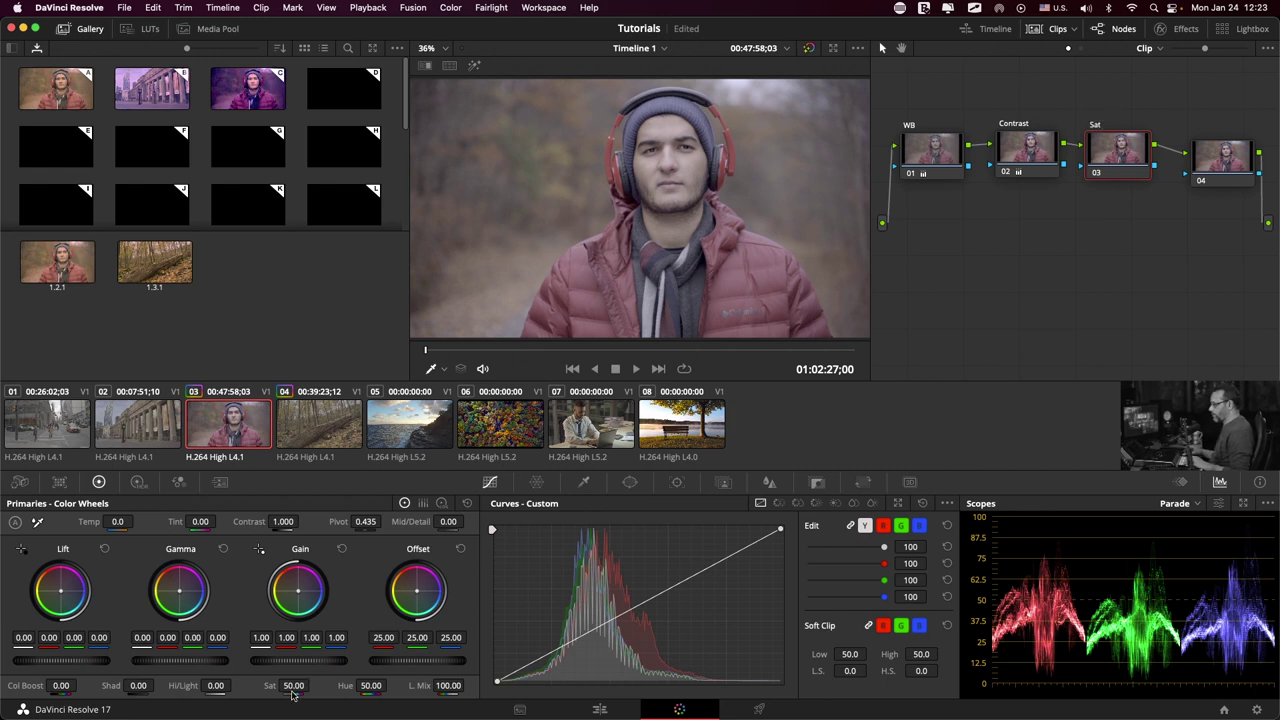
pyautogui.moveTo(312, 685); pyautogui.dragTo(313, 685)
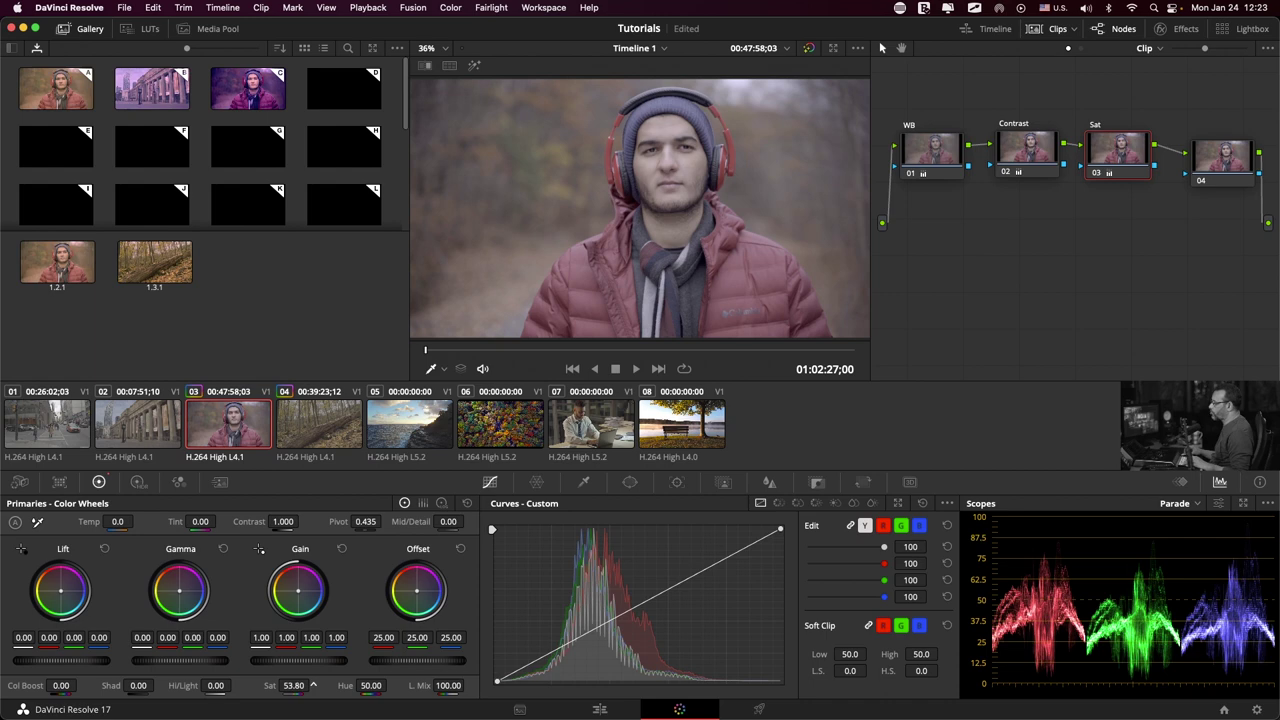
pyautogui.moveTo(313, 685); pyautogui.dragTo(309, 686)
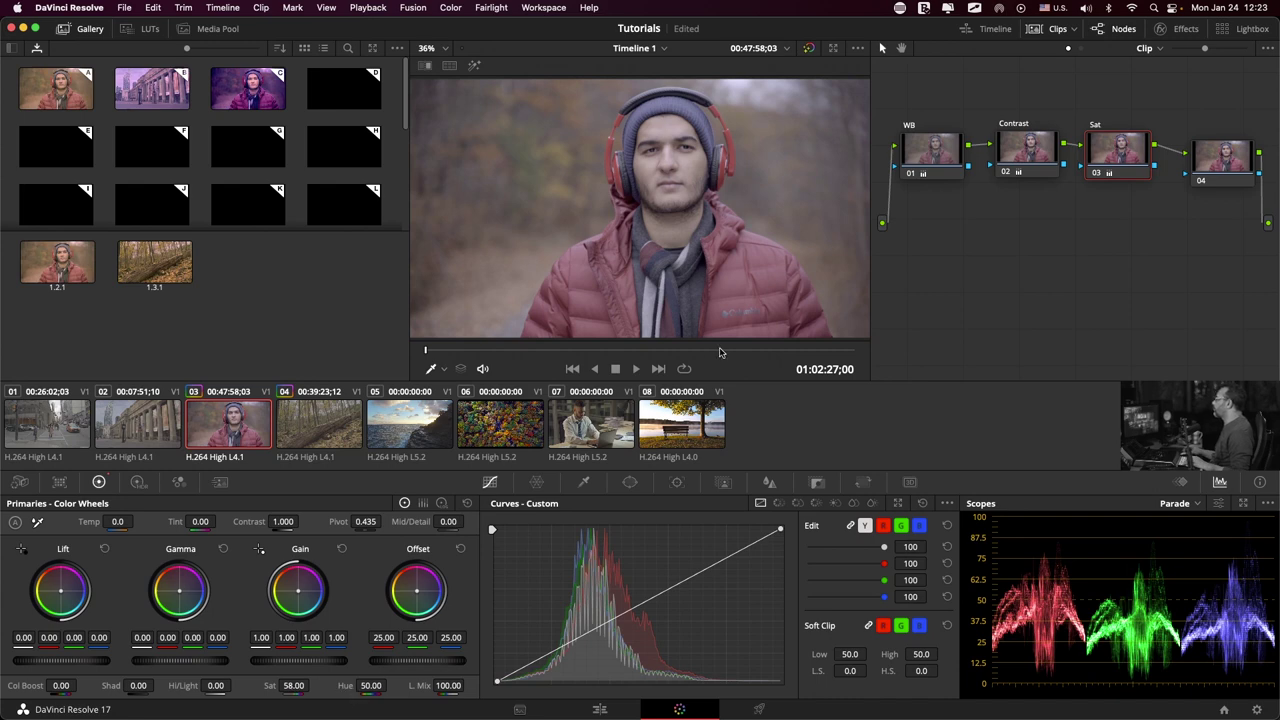
# On the Contrast node, set Lift to -0.08 and Gamma to 0.03, then select node 04.
pyautogui.click(1020, 158)
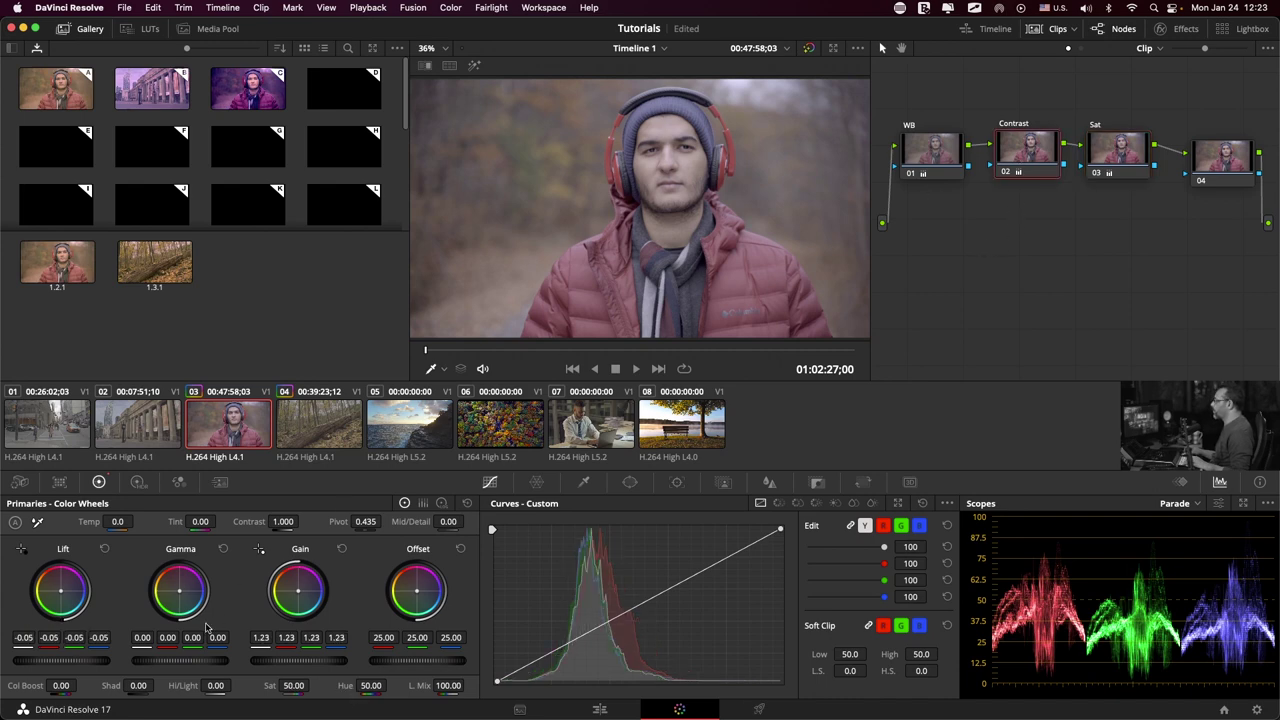
pyautogui.moveTo(82, 664); pyautogui.dragTo(70, 664)
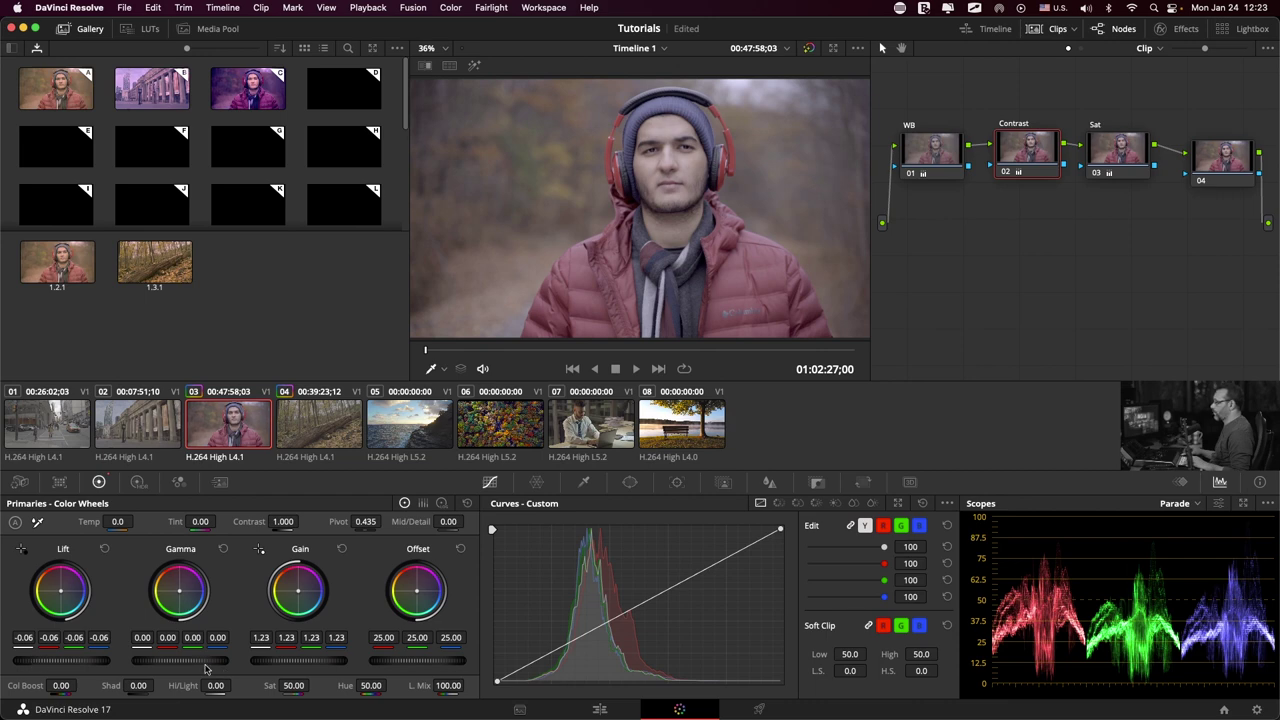
pyautogui.moveTo(180, 660); pyautogui.dragTo(196, 660)
pyautogui.moveTo(61, 660); pyautogui.dragTo(57, 660)
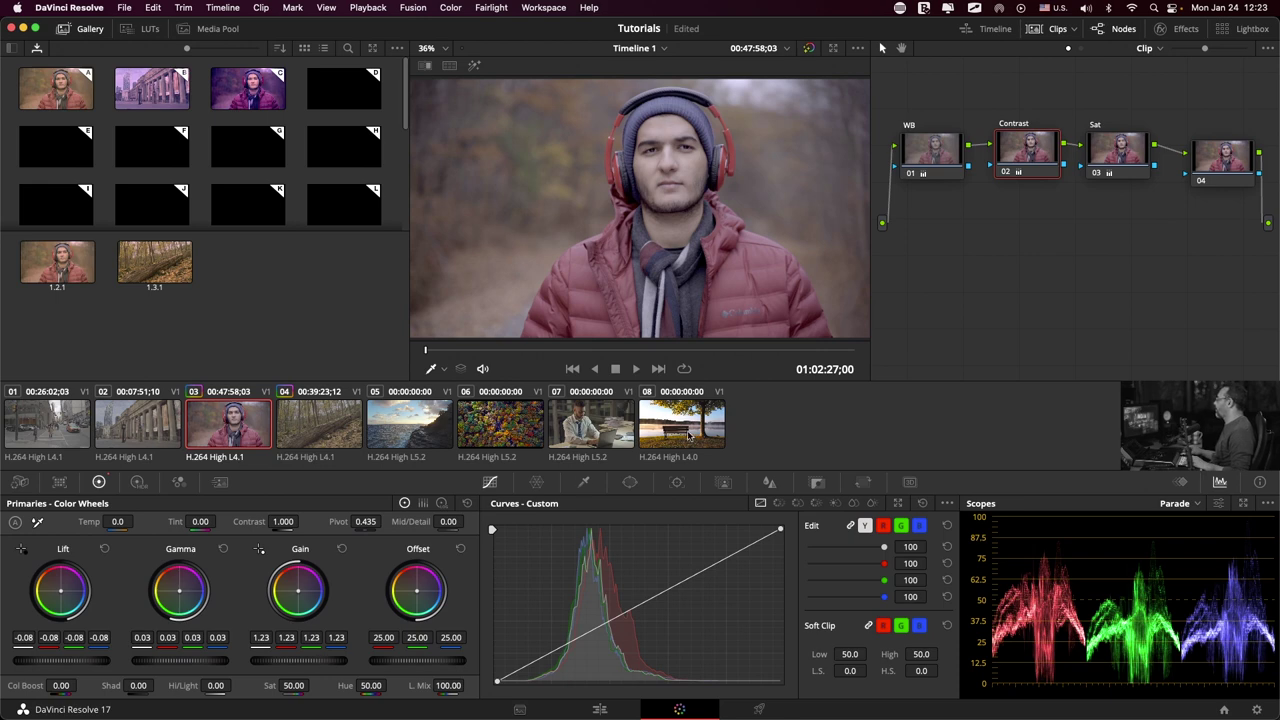
pyautogui.click(1219, 161)
pyautogui.moveTo(1216, 158); pyautogui.dragTo(1210, 154)
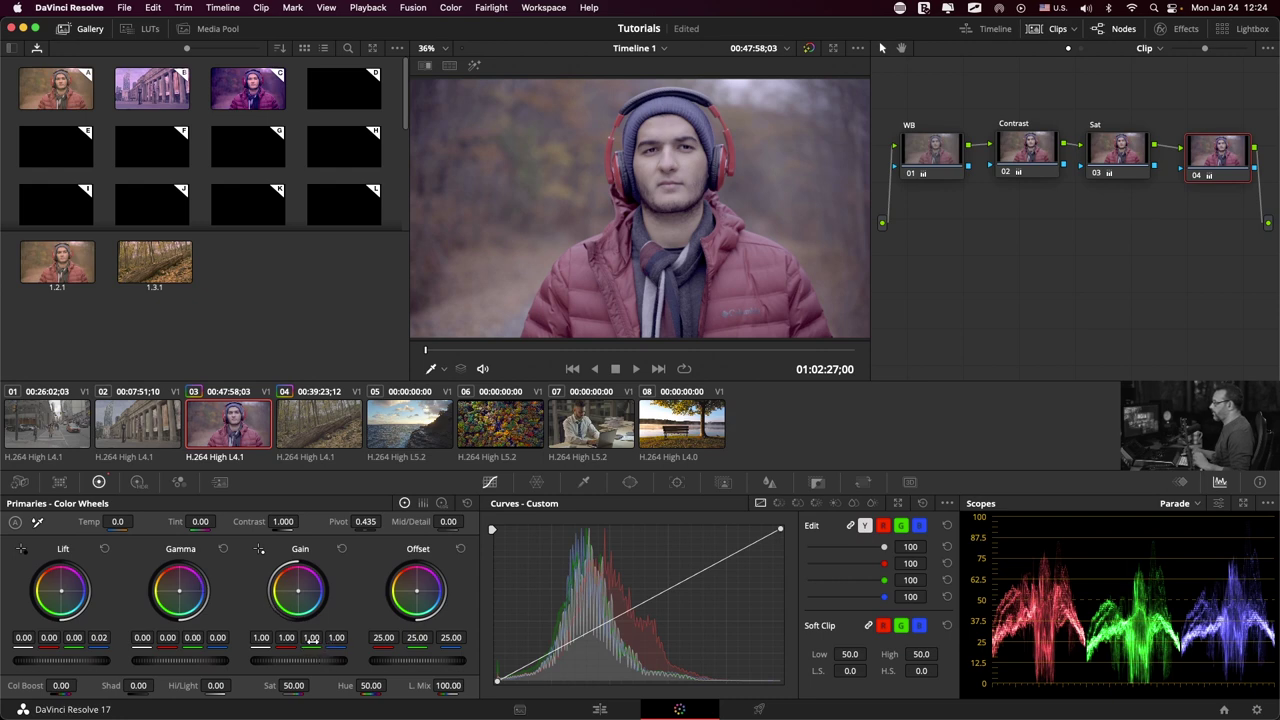
# Set node 04's green Gain to 0.98, then clear the WB Tint to 0 and set Temp to -60.
pyautogui.moveTo(286, 637); pyautogui.dragTo(283, 637)
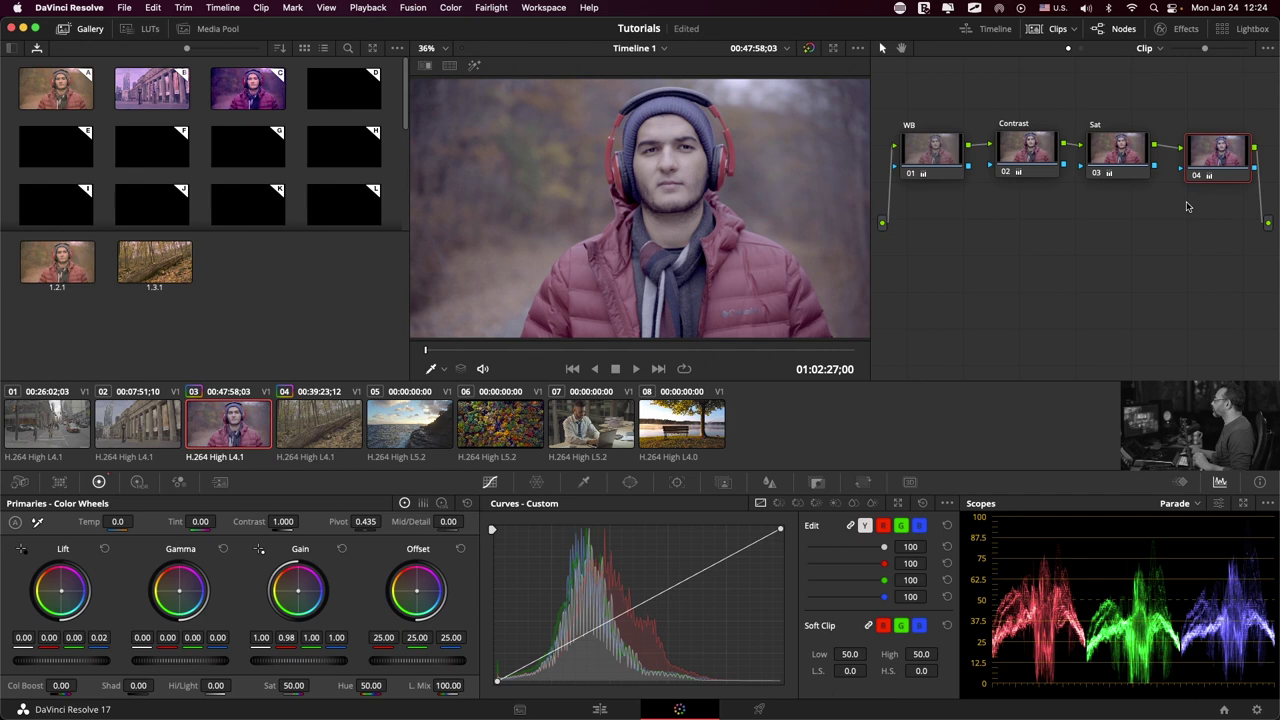
pyautogui.moveTo(1213, 165); pyautogui.dragTo(1202, 160)
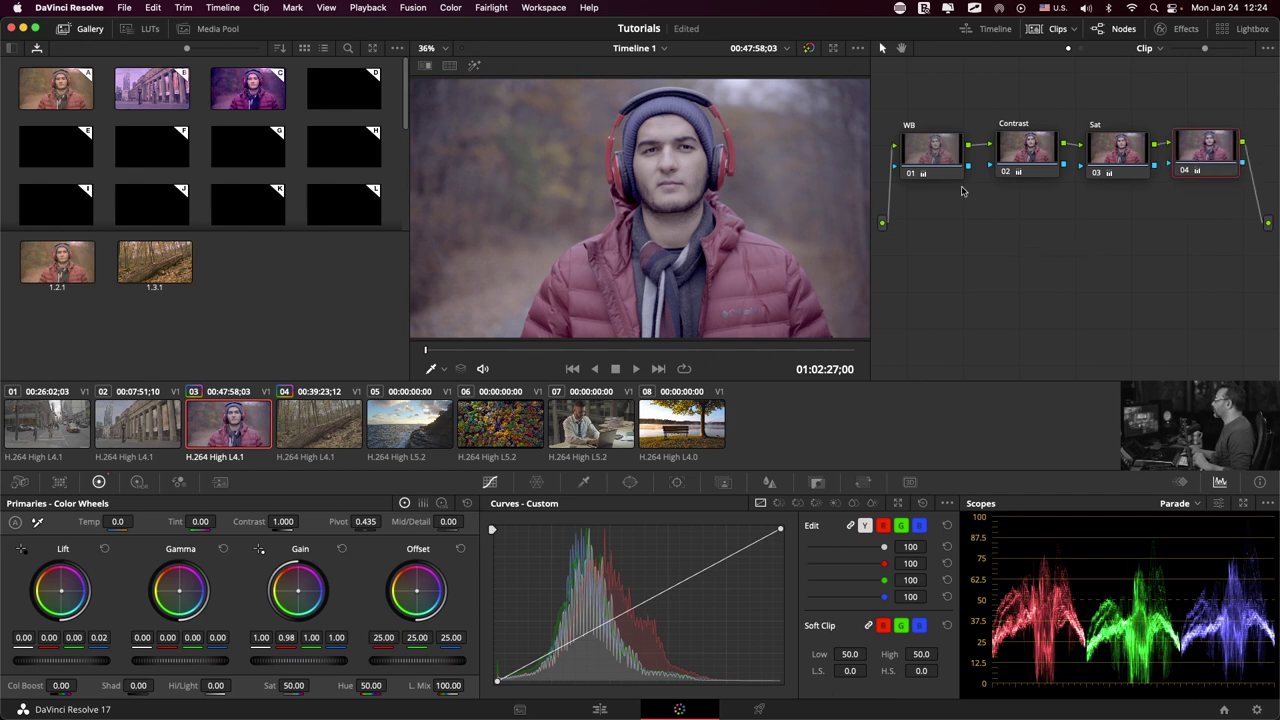
pyautogui.click(934, 155)
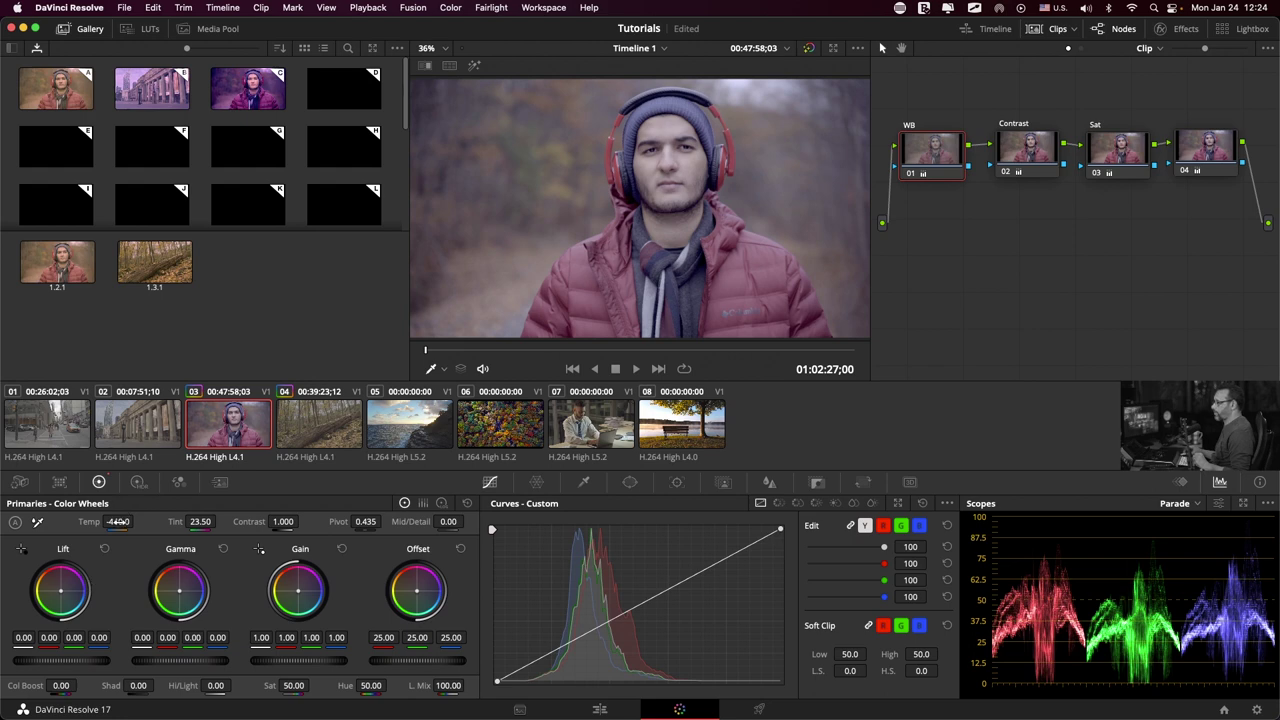
pyautogui.doubleClick(173, 522)
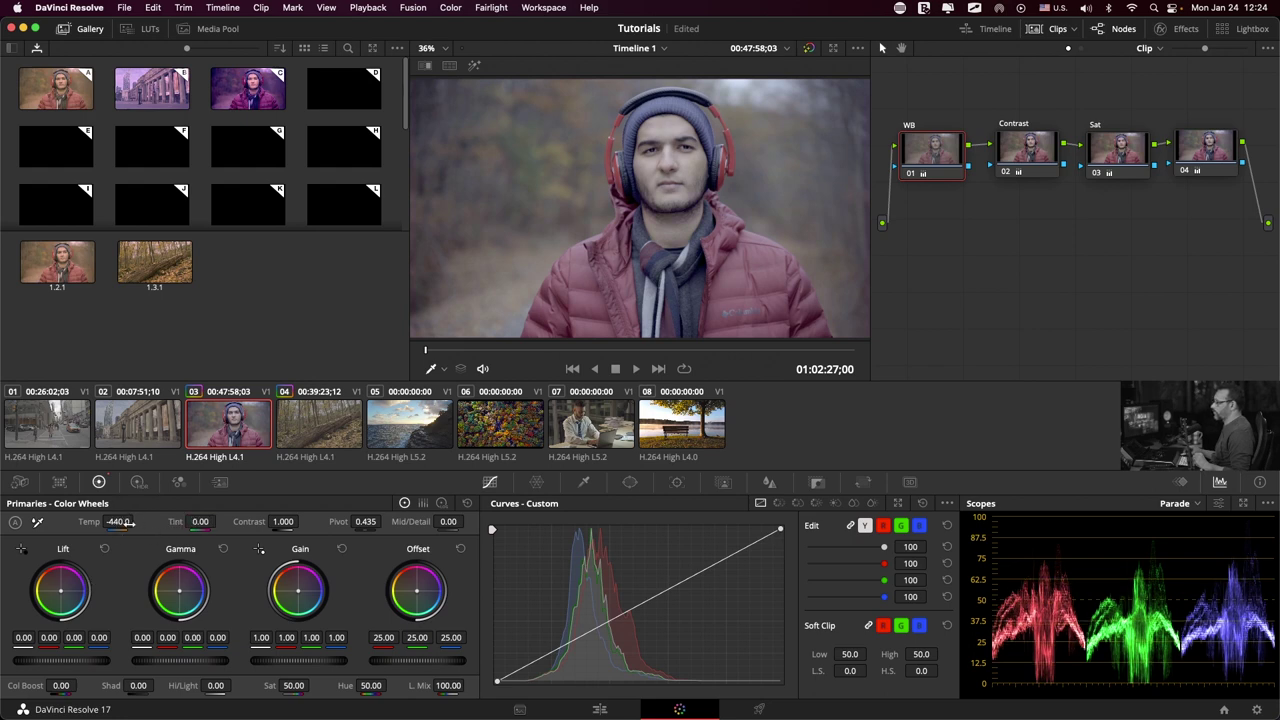
pyautogui.moveTo(137, 527); pyautogui.dragTo(137, 520)
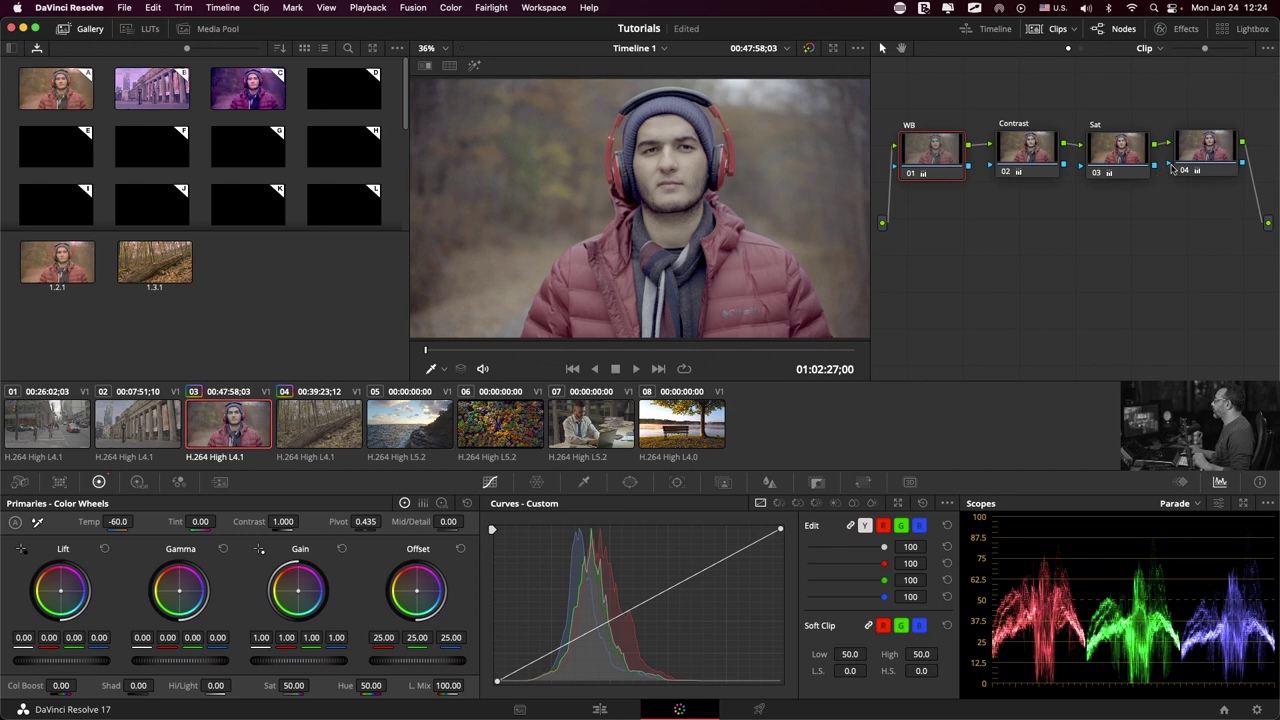
pyautogui.click(1030, 160)
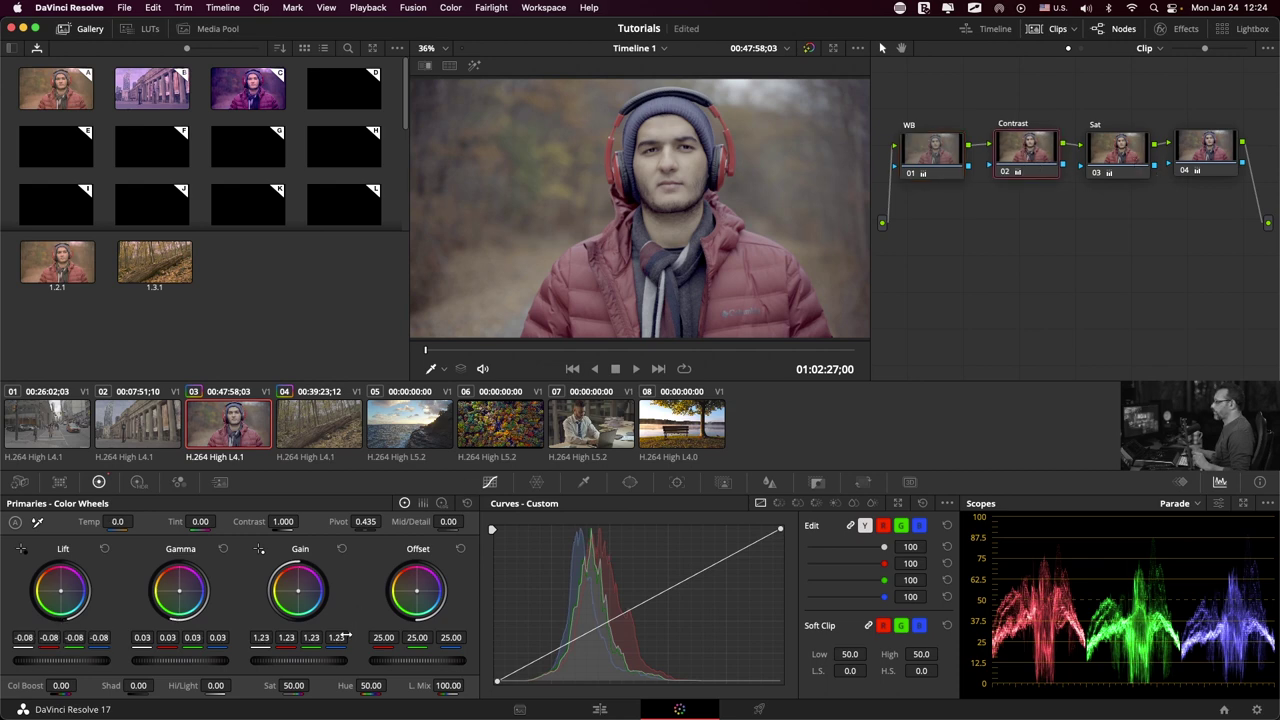
# Drag the Contrast node's Gain master up until it reads 1.54.
pyautogui.moveTo(303, 662); pyautogui.dragTo(339, 662)
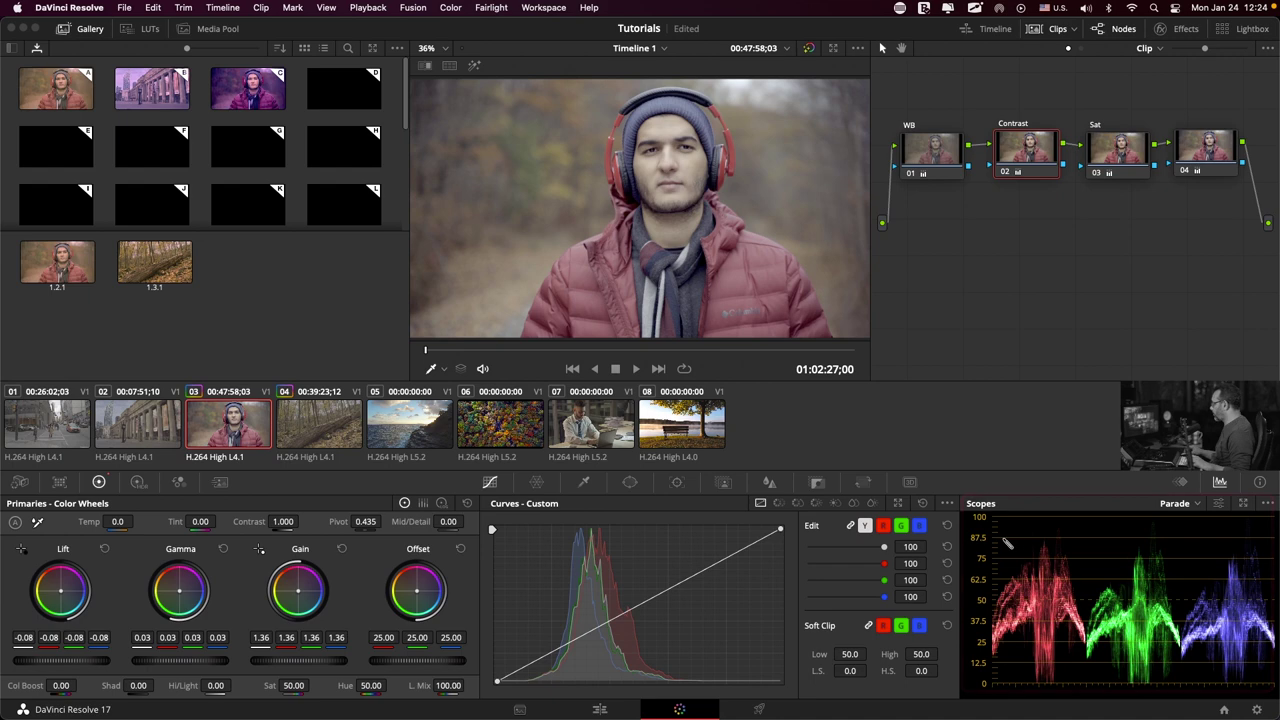
pyautogui.moveTo(995, 516); pyautogui.dragTo(1277, 534)
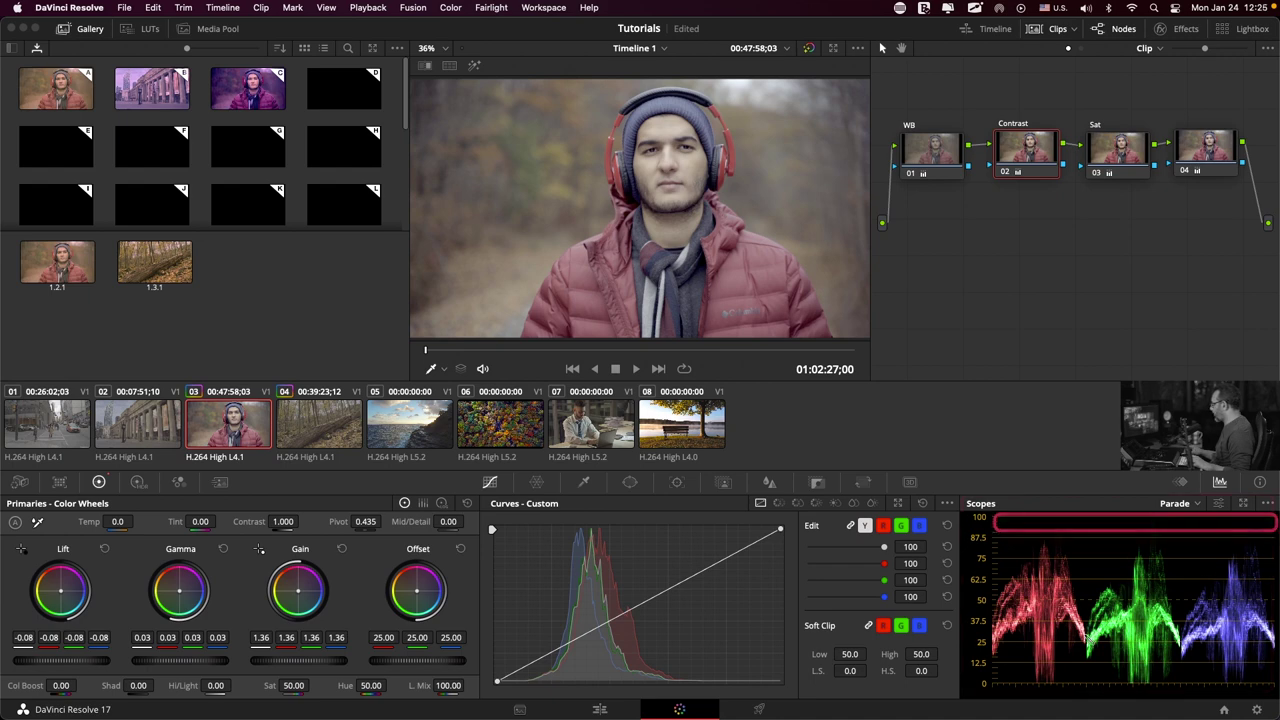
pyautogui.moveTo(993, 675); pyautogui.dragTo(1277, 680)
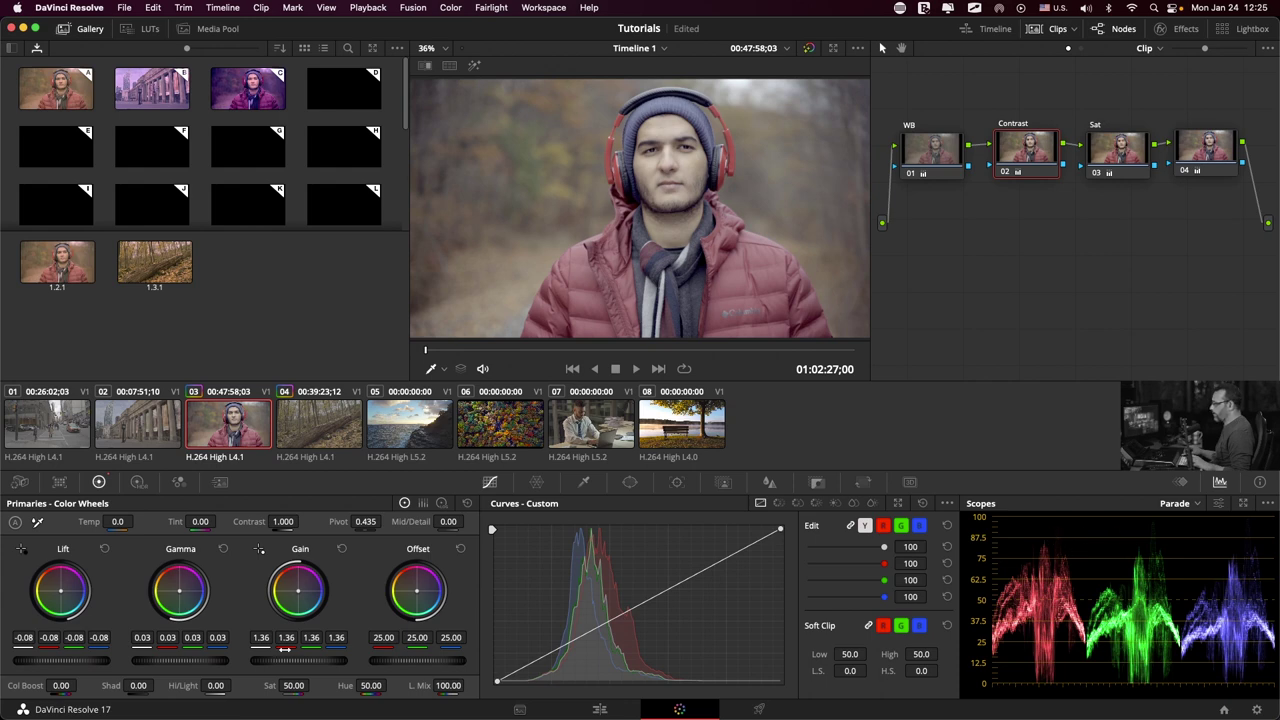
pyautogui.moveTo(292, 662); pyautogui.dragTo(345, 662)
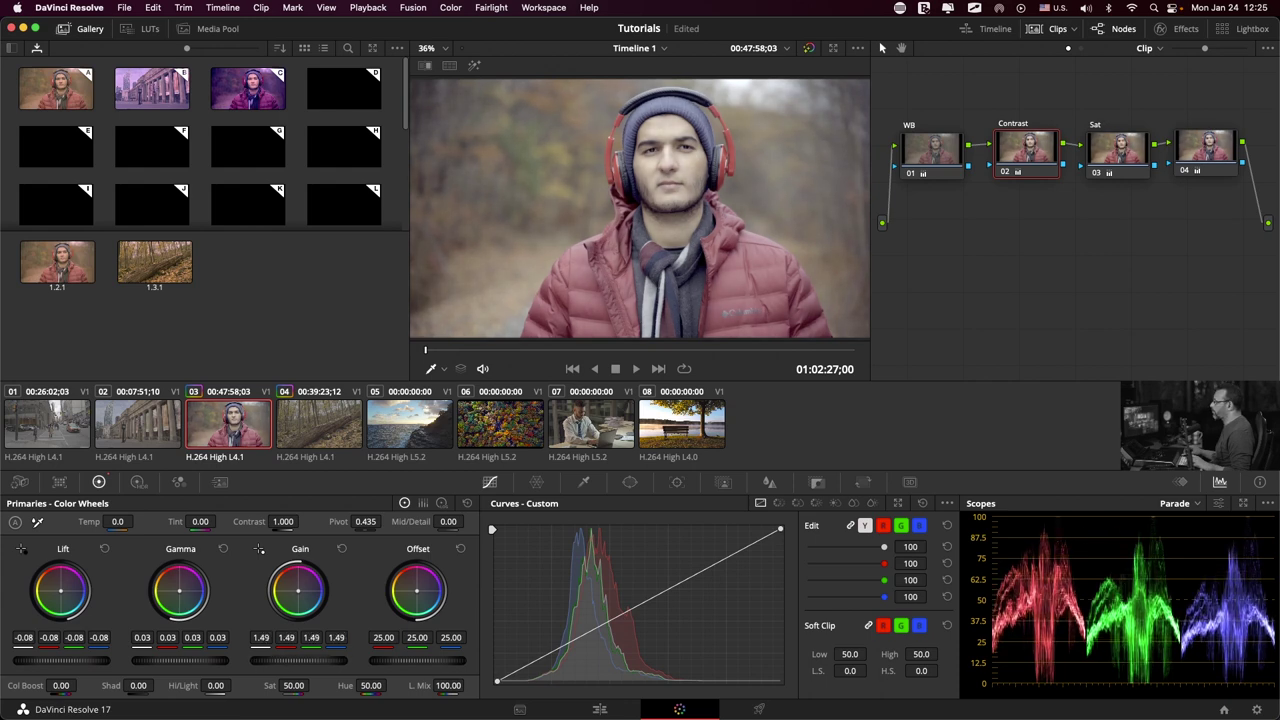
pyautogui.moveTo(345, 662); pyautogui.dragTo(330, 662)
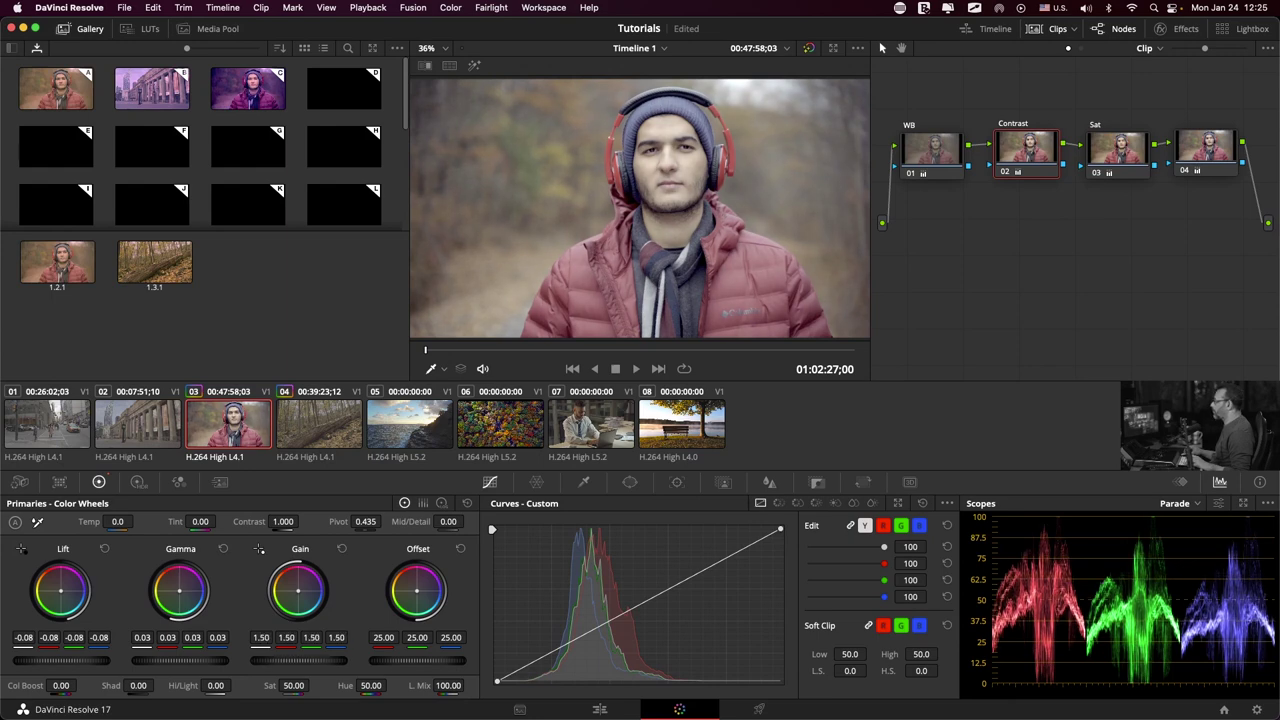
pyautogui.moveTo(330, 662)
pyautogui.mouseDown()
pyautogui.moveTo(370, 662)
pyautogui.moveTo(352, 662)
pyautogui.mouseUp()
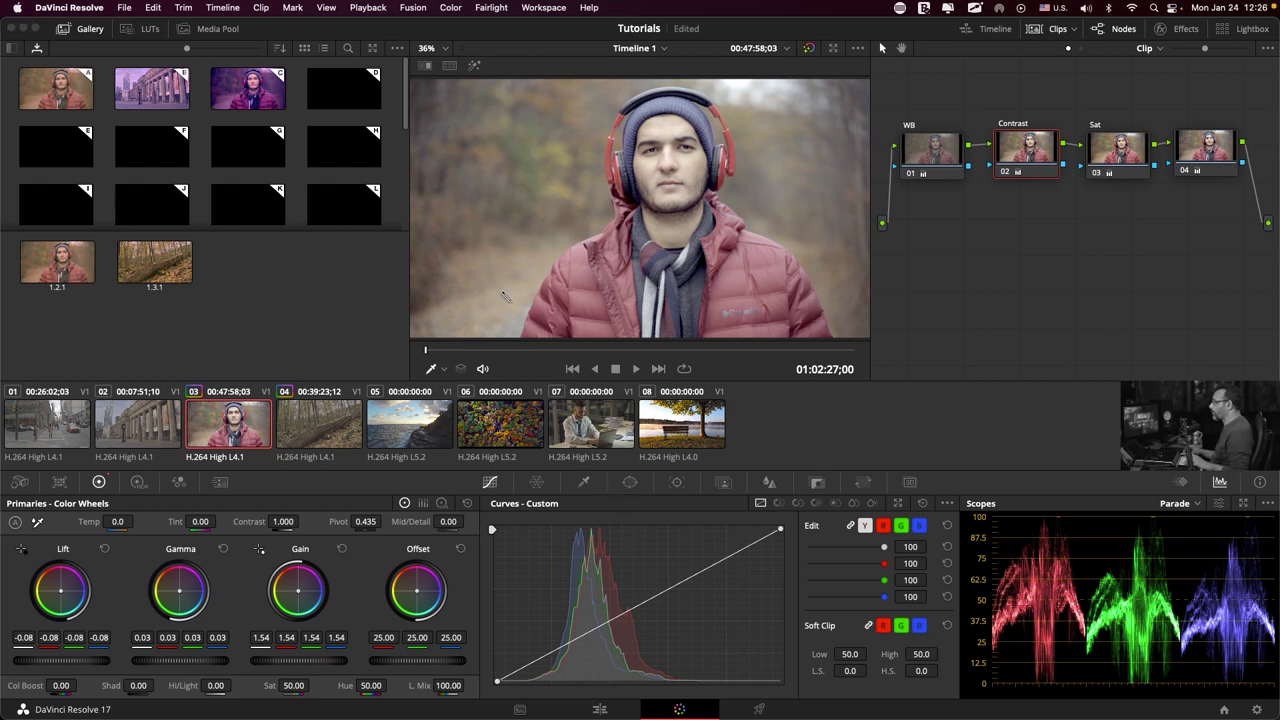
pyautogui.moveTo(411, 77)
pyautogui.mouseDown()
pyautogui.moveTo(609, 213)
pyautogui.moveTo(872, 339)
pyautogui.mouseUp()
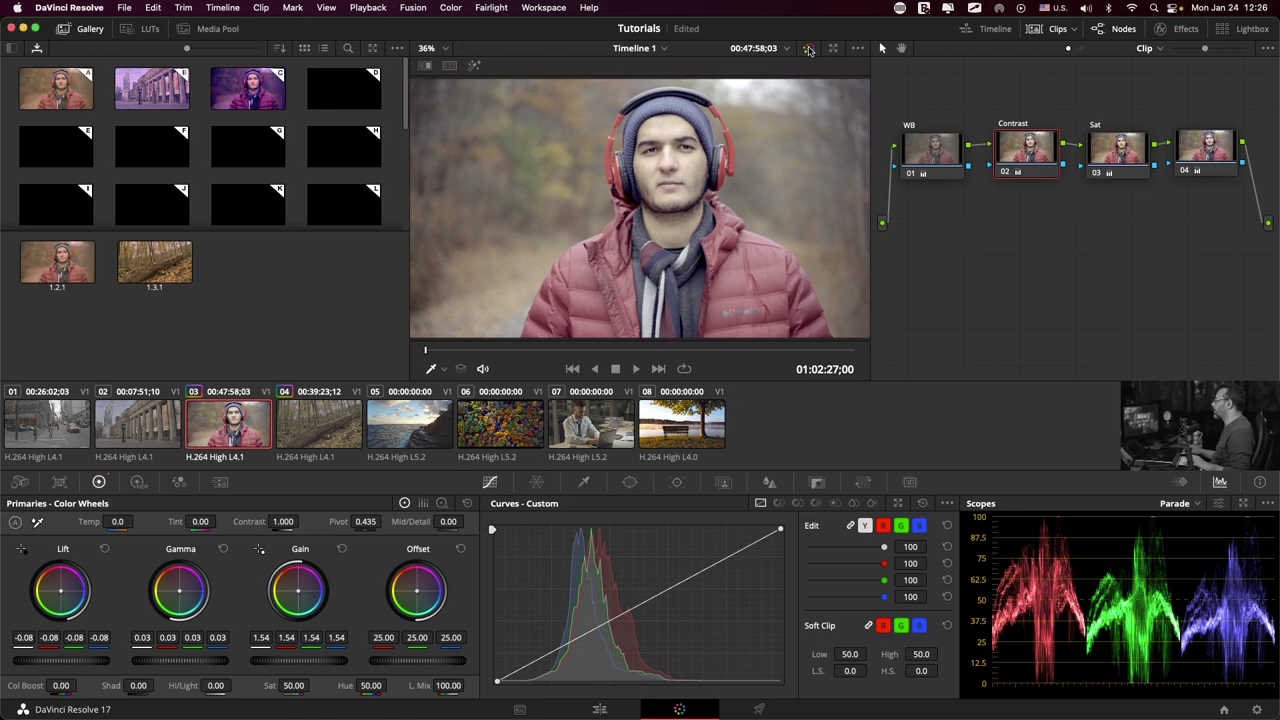
pyautogui.click(809, 50)
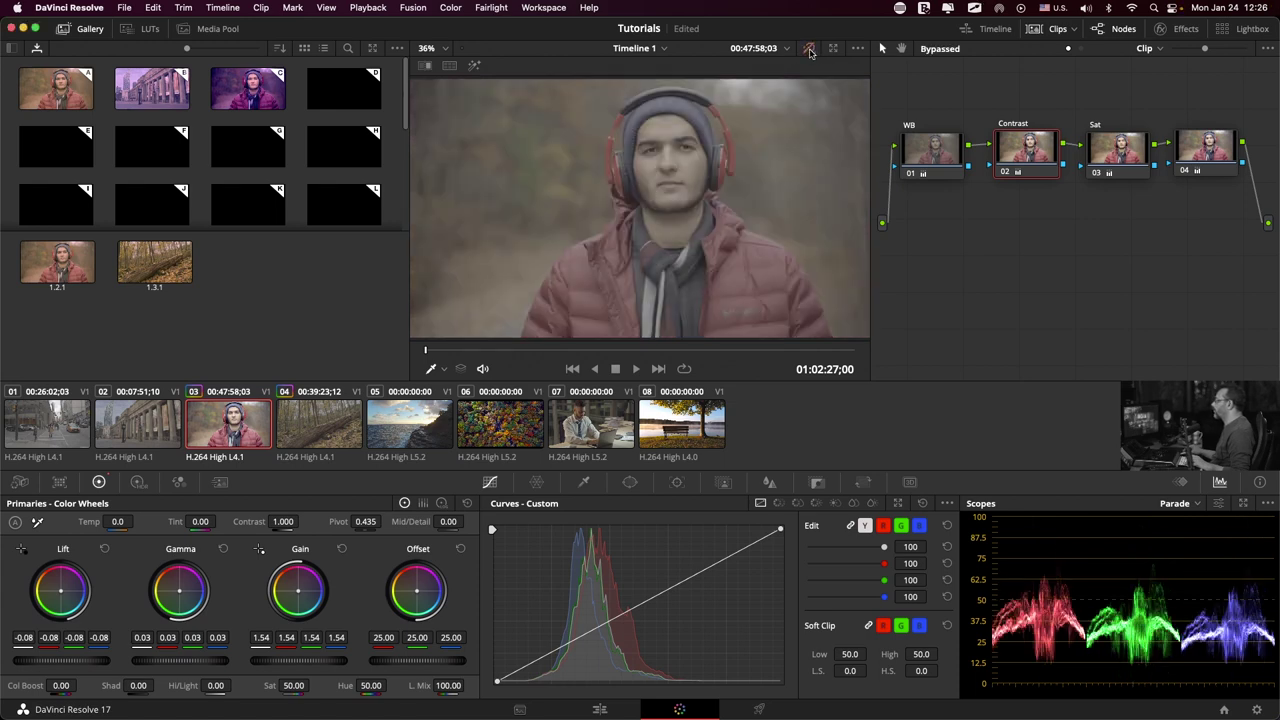
pyautogui.click(810, 51)
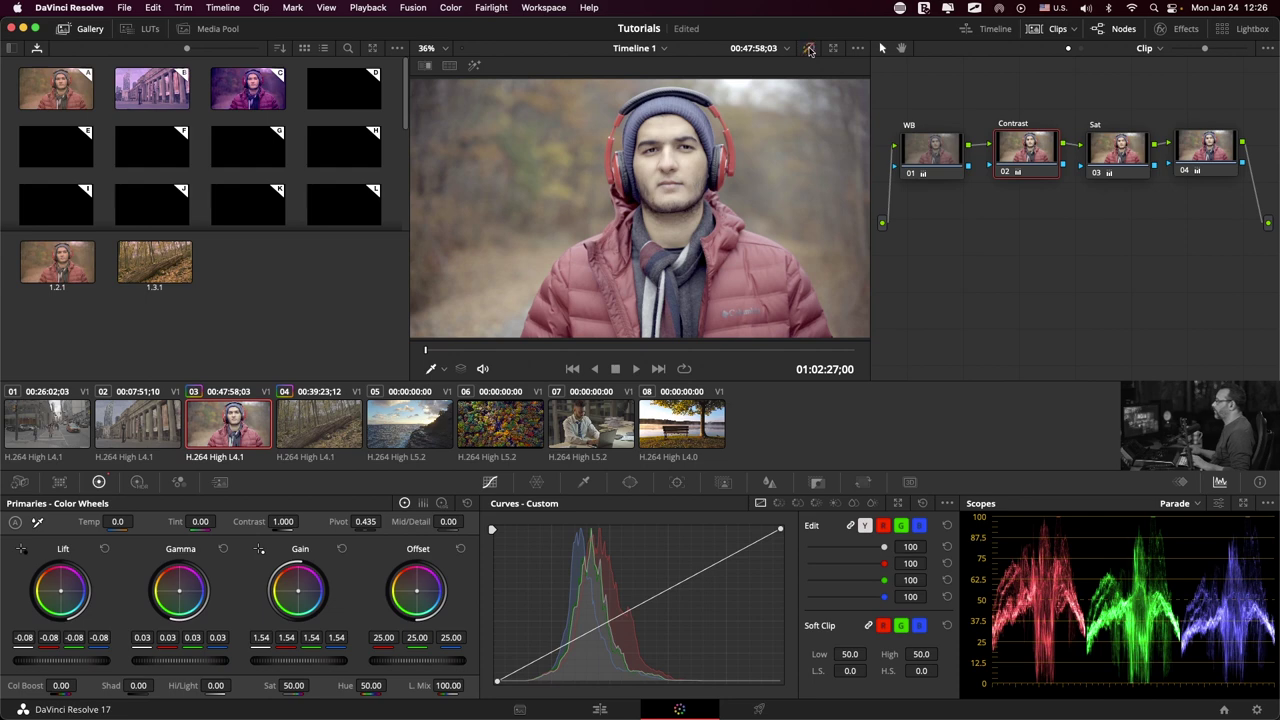
pyautogui.click(810, 51)
pyautogui.click(810, 51)
# Bring up the RGB Mixer and mix some green and blue into the red output.
pyautogui.click(138, 482)
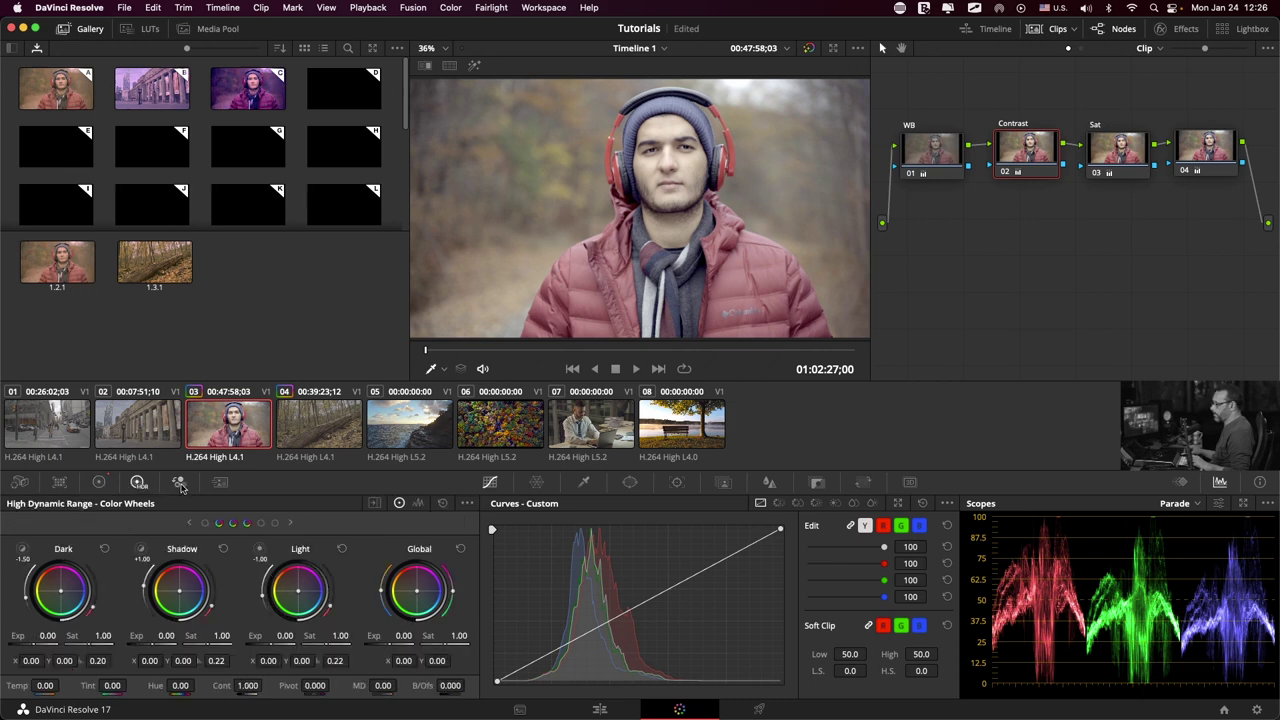
pyautogui.click(180, 483)
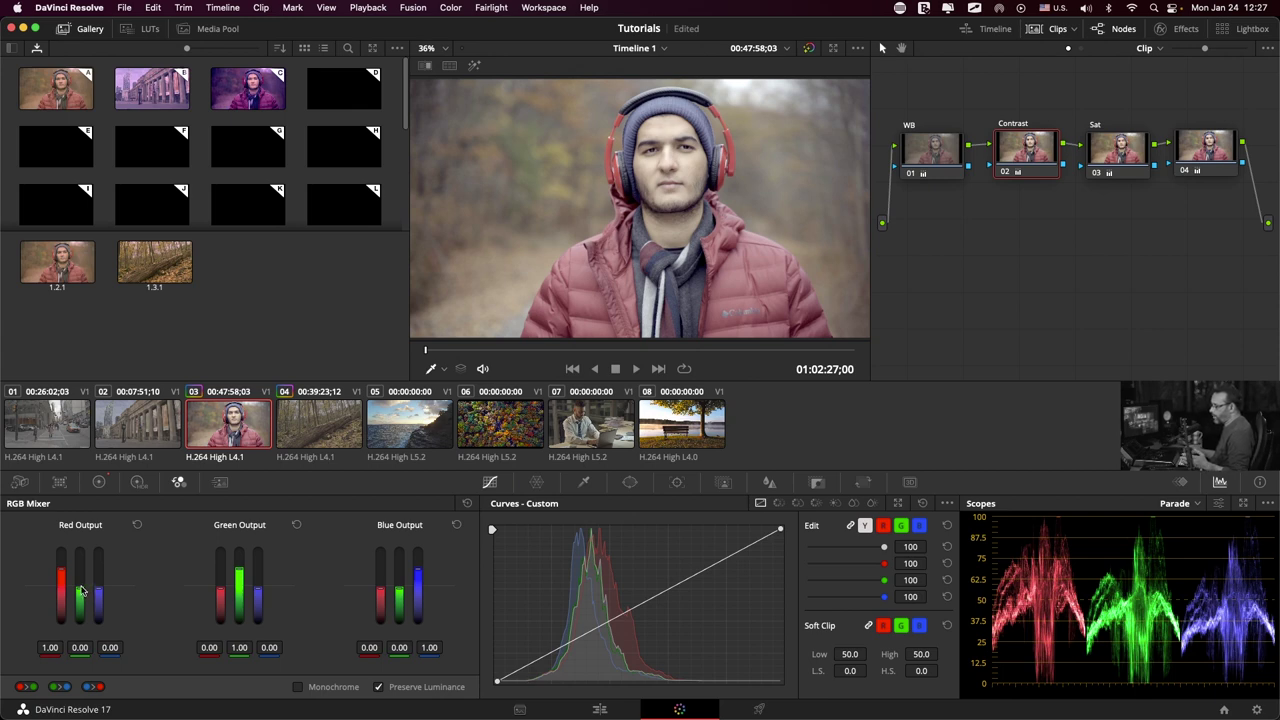
pyautogui.moveTo(82, 591)
pyautogui.mouseDown()
pyautogui.moveTo(82, 575)
pyautogui.moveTo(82, 592)
pyautogui.moveTo(99, 578)
pyautogui.moveTo(62, 584)
pyautogui.mouseUp()
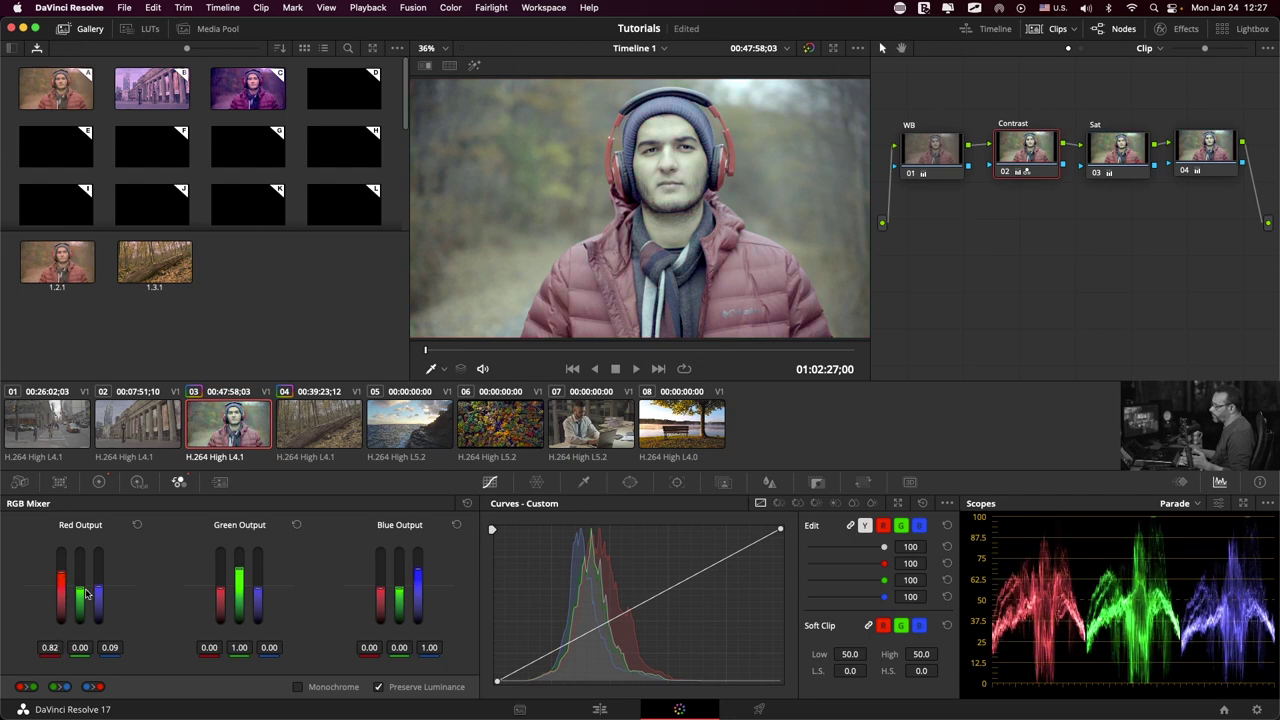
pyautogui.moveTo(100, 652); pyautogui.dragTo(88, 647)
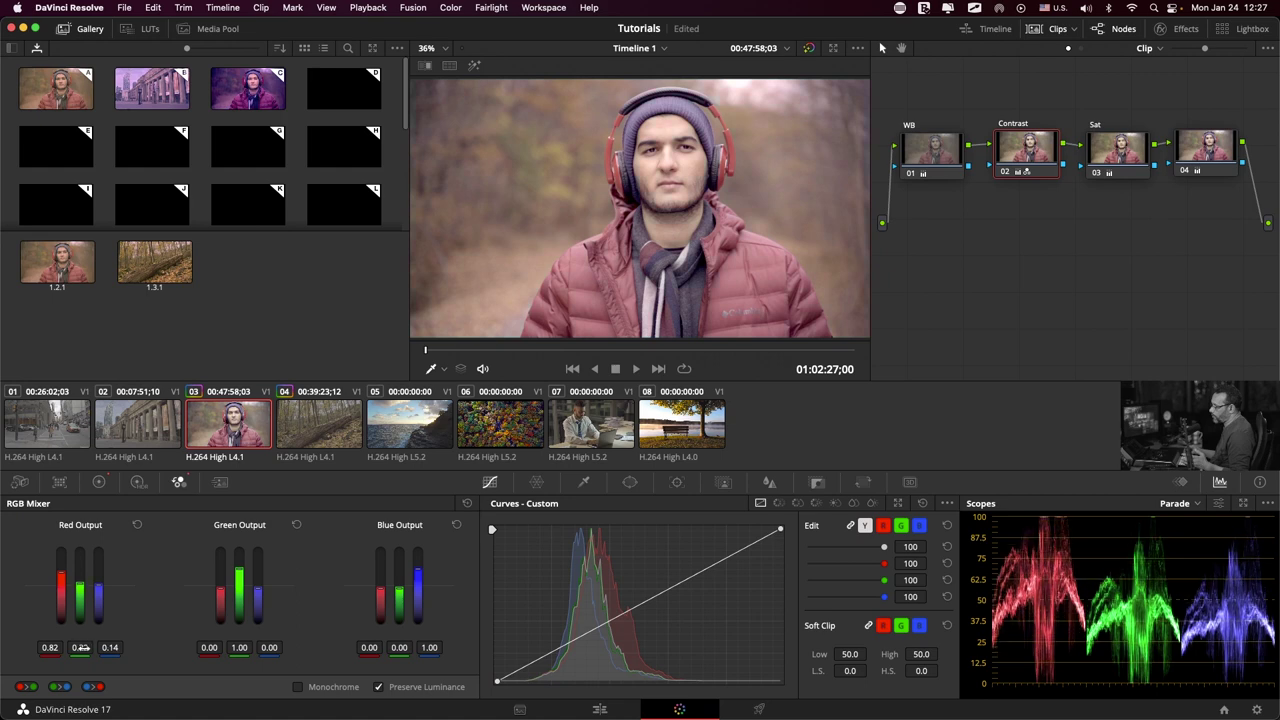
# Lower the green in red and green's own output, then reset all outputs to 1.00.
pyautogui.moveTo(80, 586); pyautogui.dragTo(80, 600)
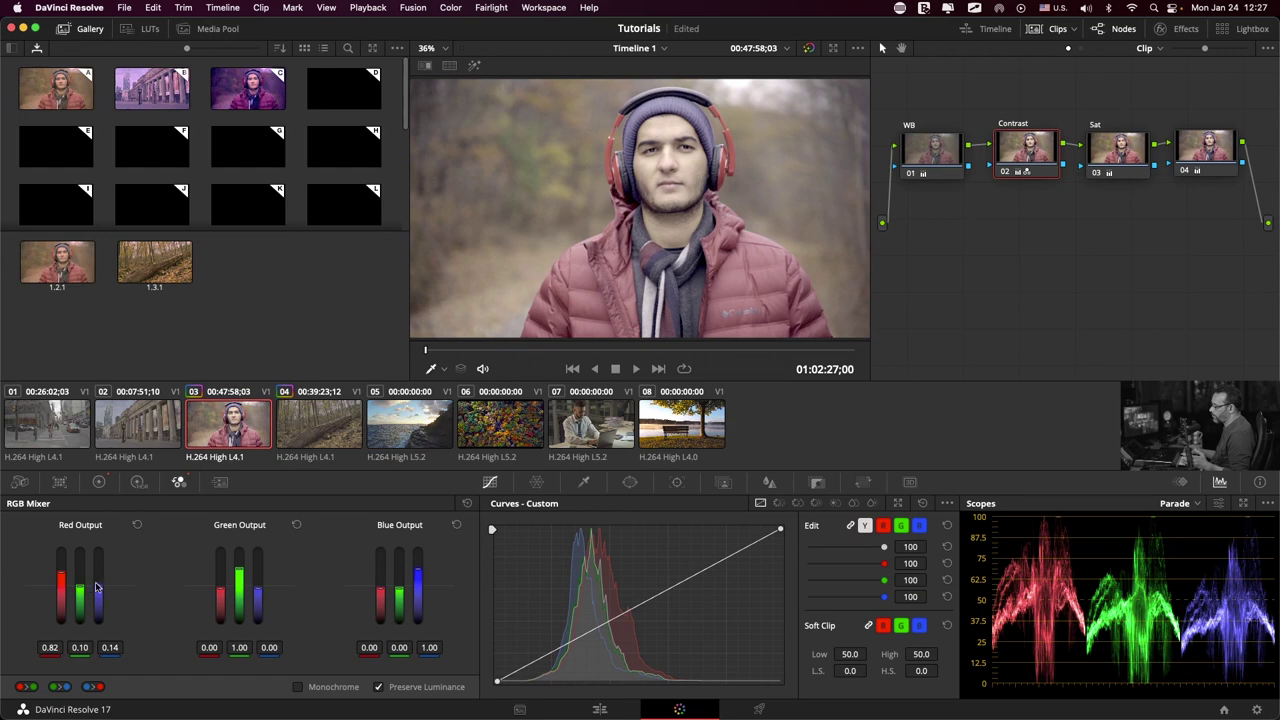
pyautogui.moveTo(240, 569)
pyautogui.mouseDown()
pyautogui.moveTo(260, 583)
pyautogui.moveTo(226, 586)
pyautogui.mouseUp()
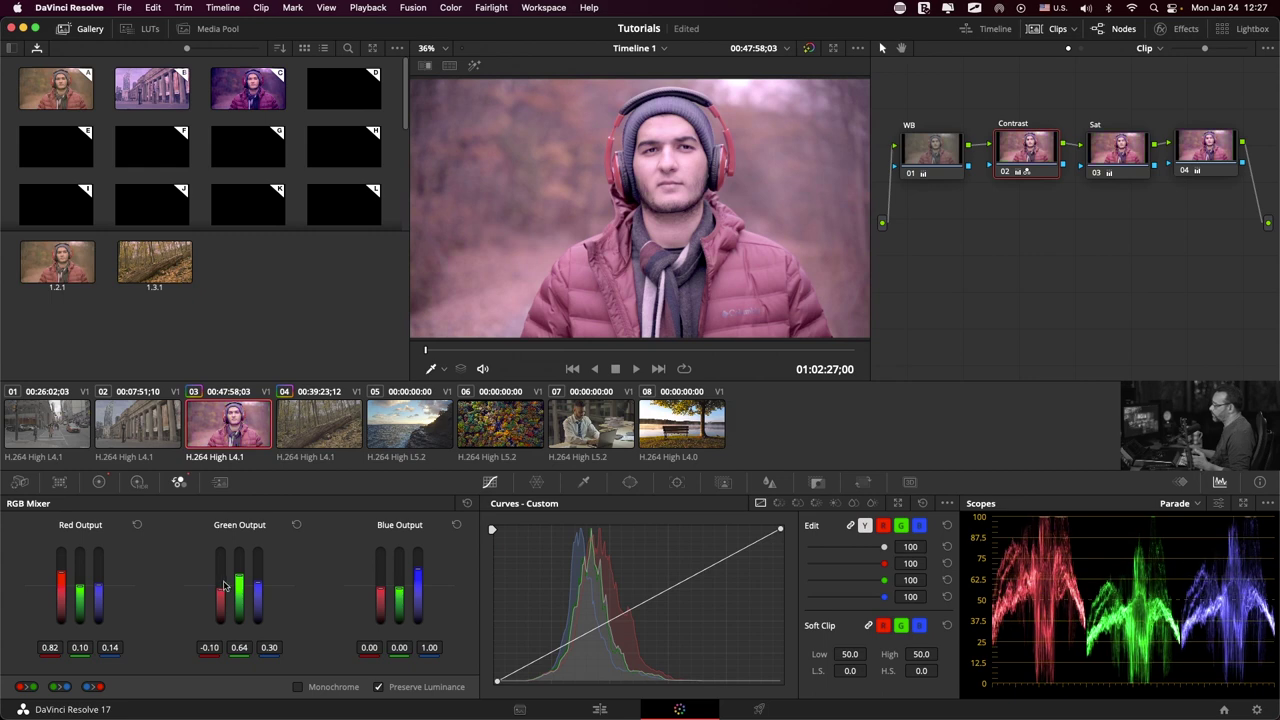
pyautogui.click(296, 524)
pyautogui.click(137, 524)
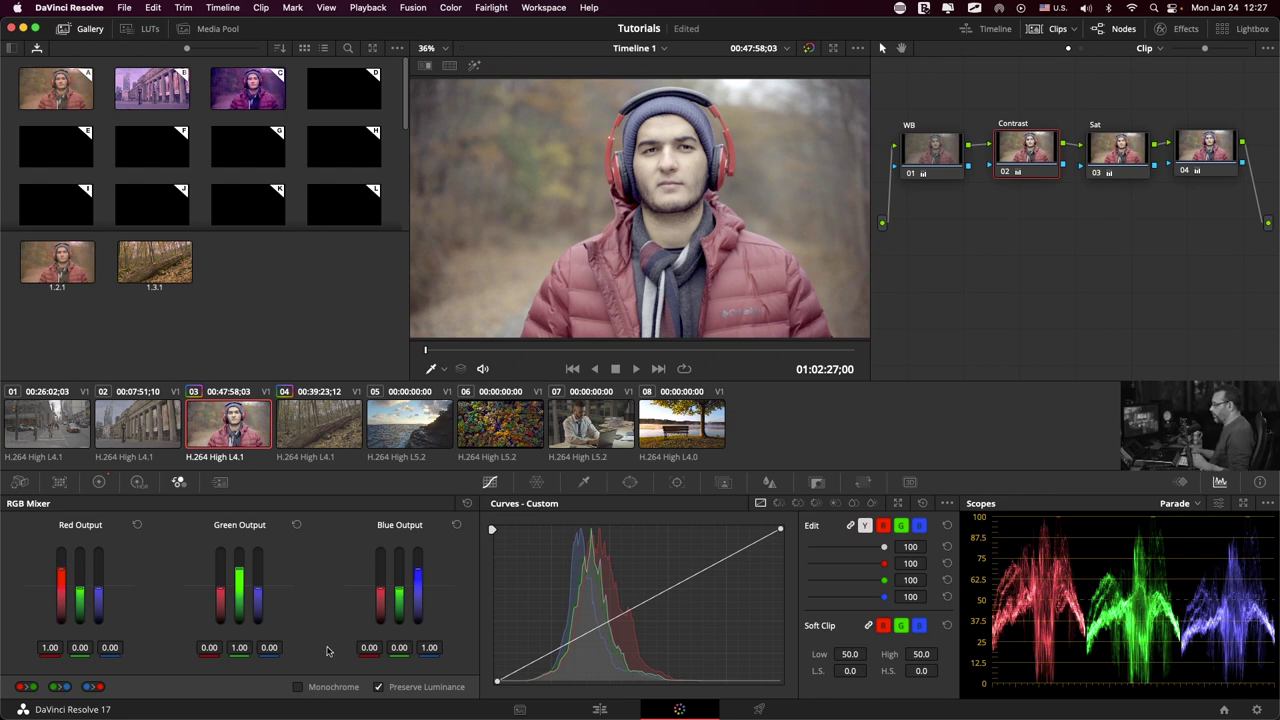
# Toggle Monochrome repeatedly to compare the portrait in greyscale and in colour.
pyautogui.click(298, 688)
pyautogui.click(298, 688)
pyautogui.click(298, 688)
pyautogui.click(298, 688)
pyautogui.click(298, 688)
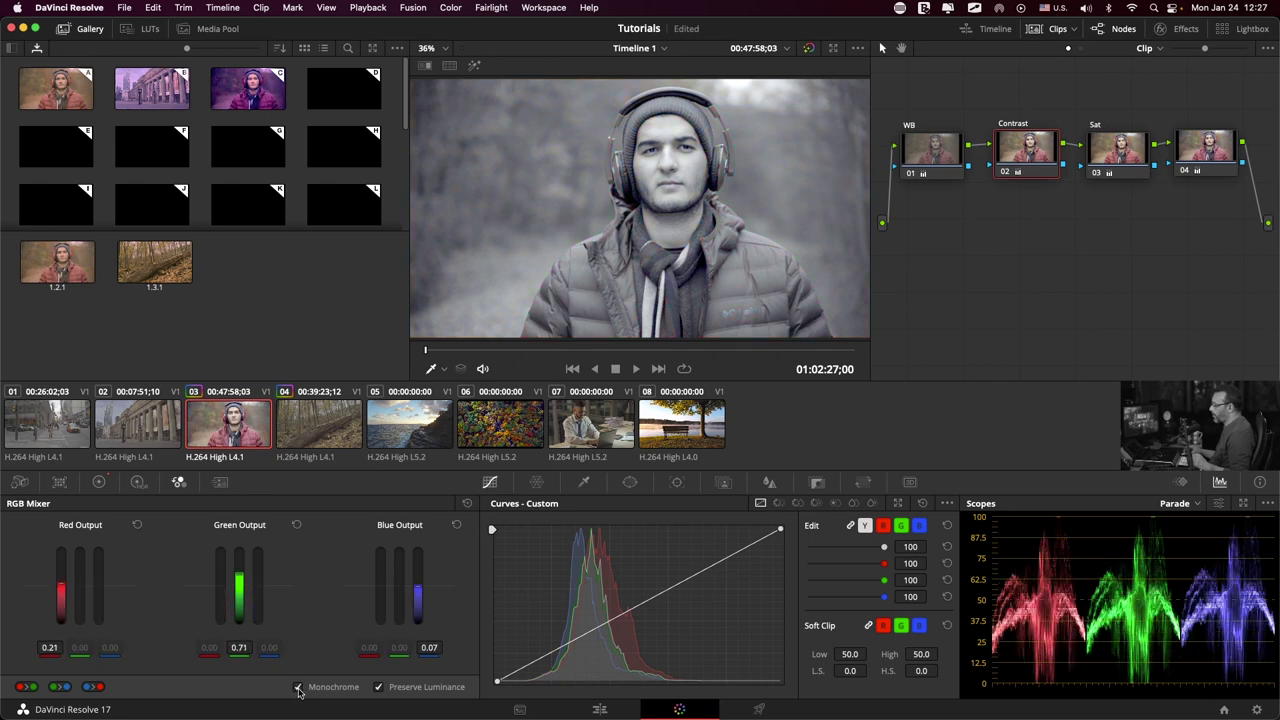
pyautogui.click(298, 688)
pyautogui.click(298, 688)
# Leave Monochrome off, turn off Preserve Luminance, and show the Motion Effects palette.
pyautogui.click(298, 688)
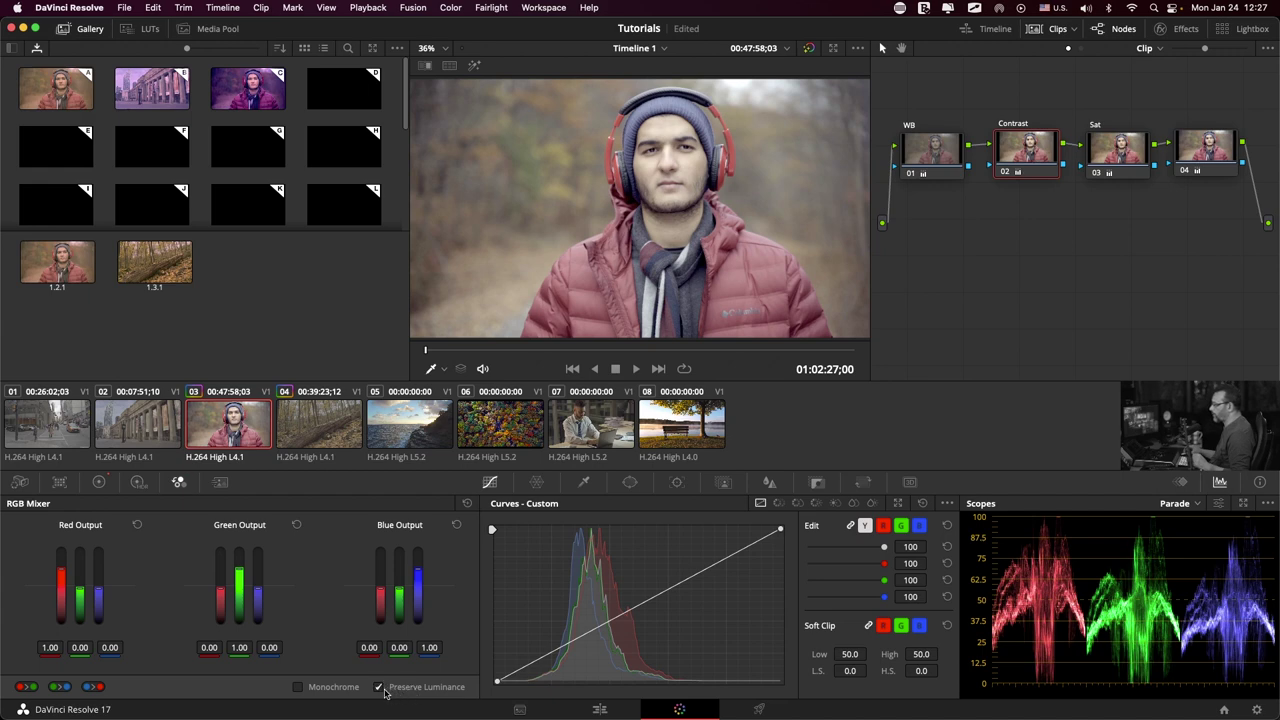
pyautogui.click(379, 688)
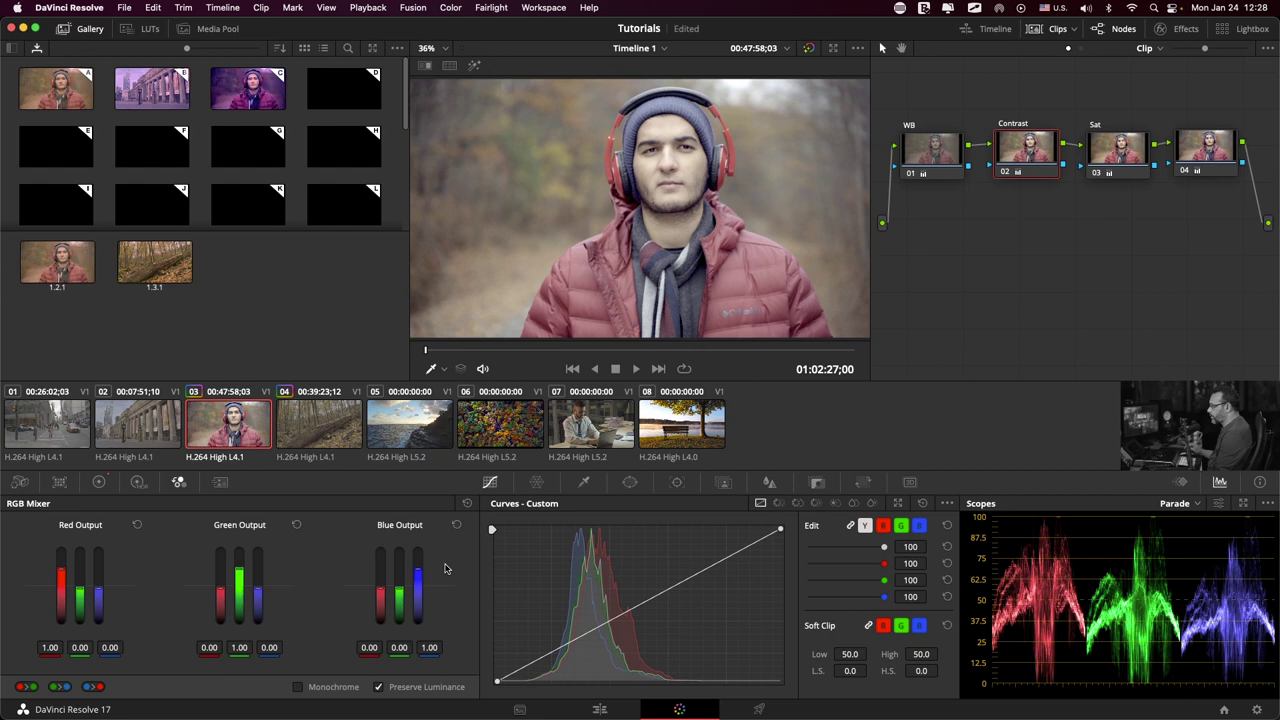
pyautogui.click(220, 484)
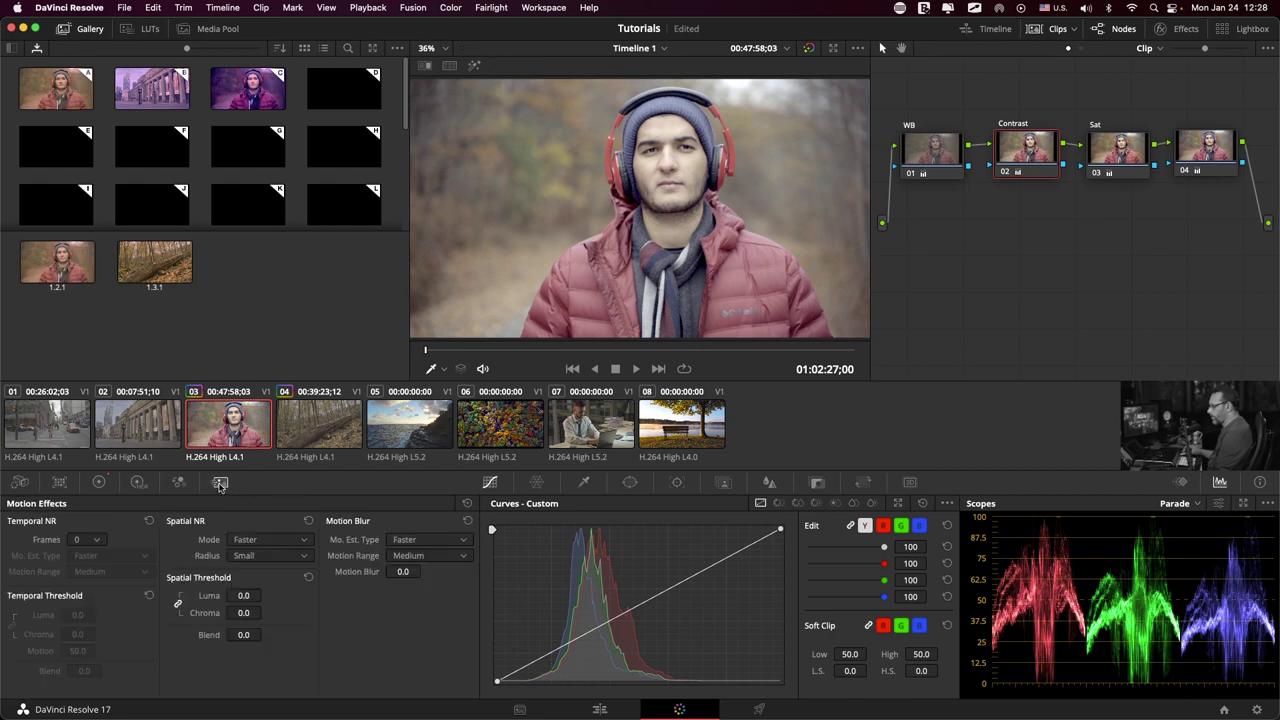